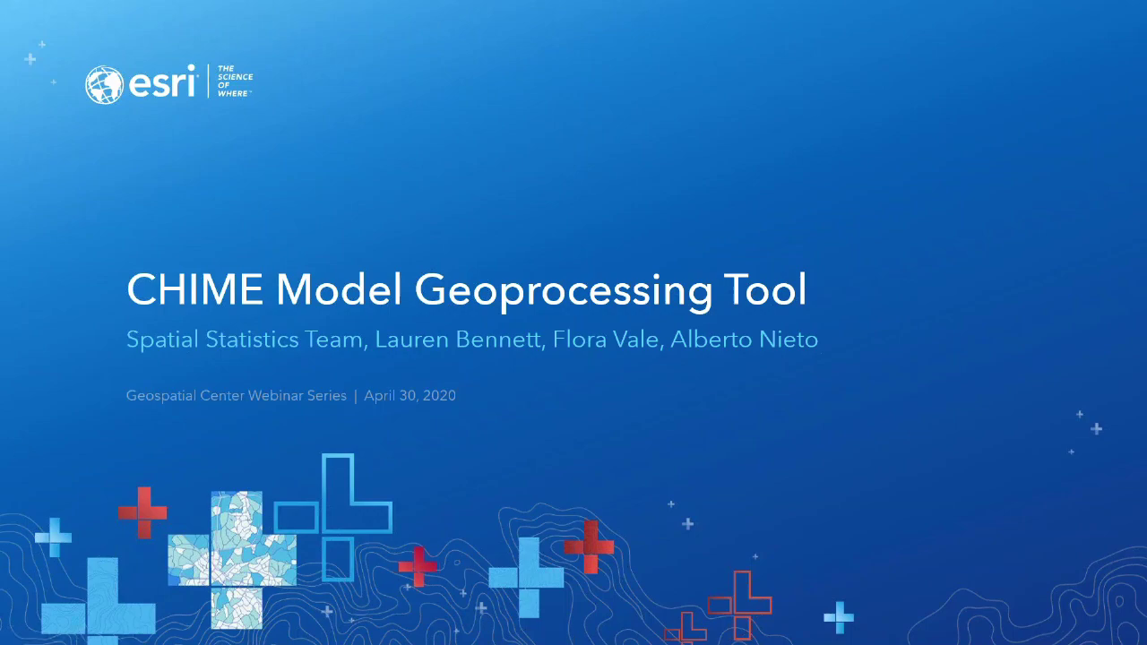
{"action": "key", "text": "Right"}
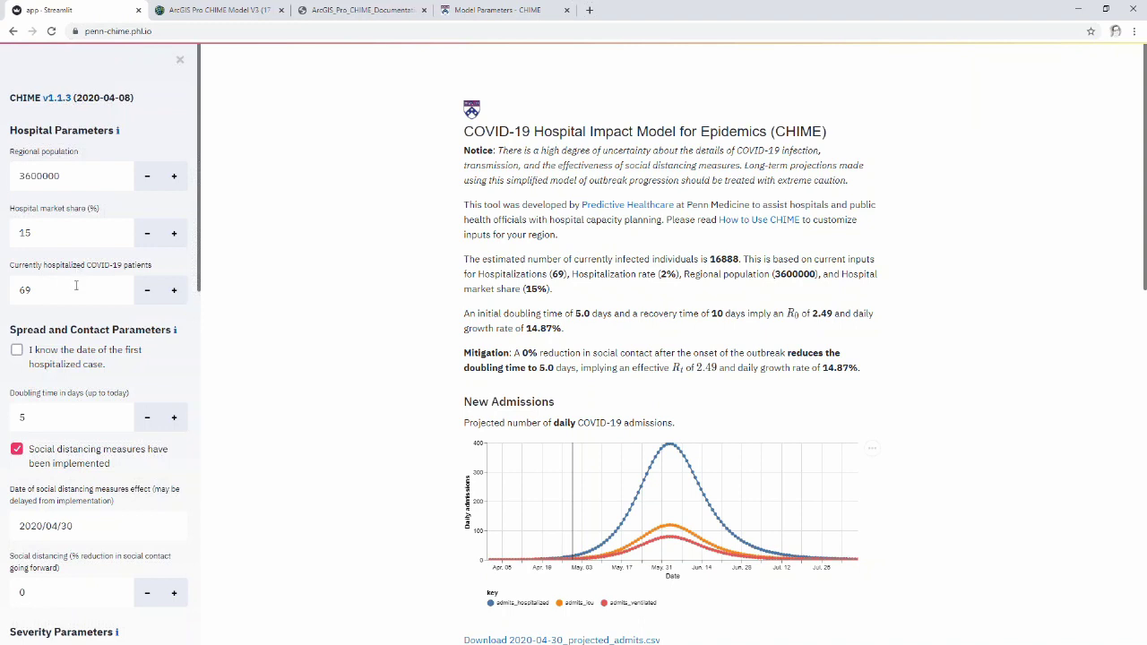
- Review the hospital, spread and contact, severity and display parameters of the CHIME web app
{"action": "scroll", "coordinate": [73, 301], "scroll_direction": "down", "scroll_amount": 3}
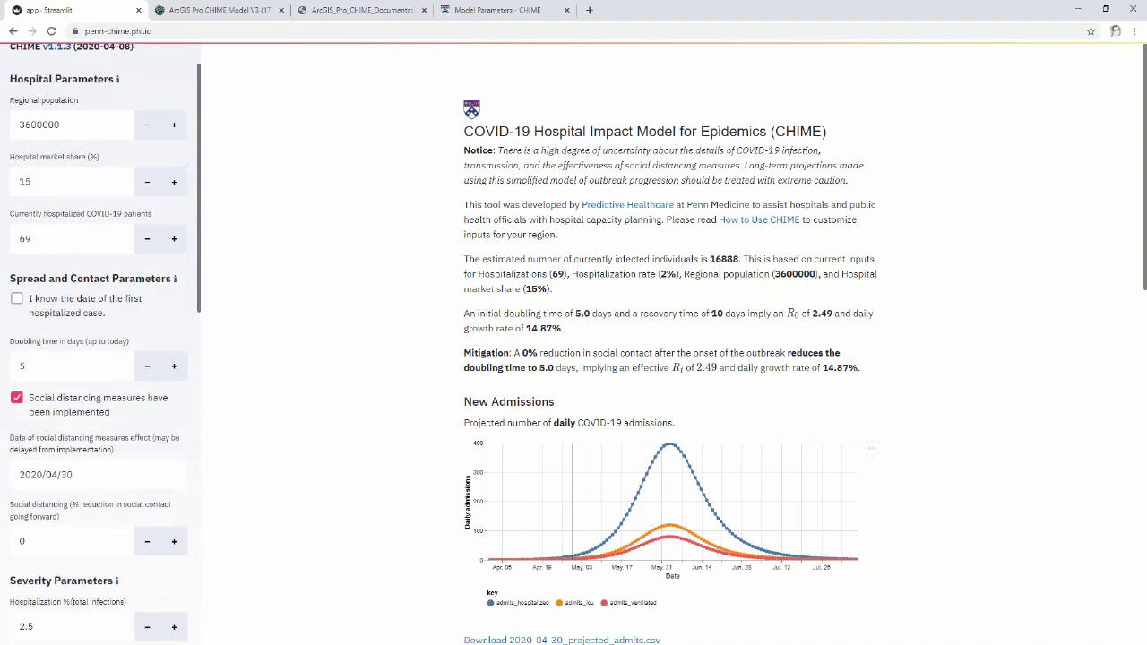
{"action": "scroll", "coordinate": [77, 386], "scroll_direction": "down", "scroll_amount": 1}
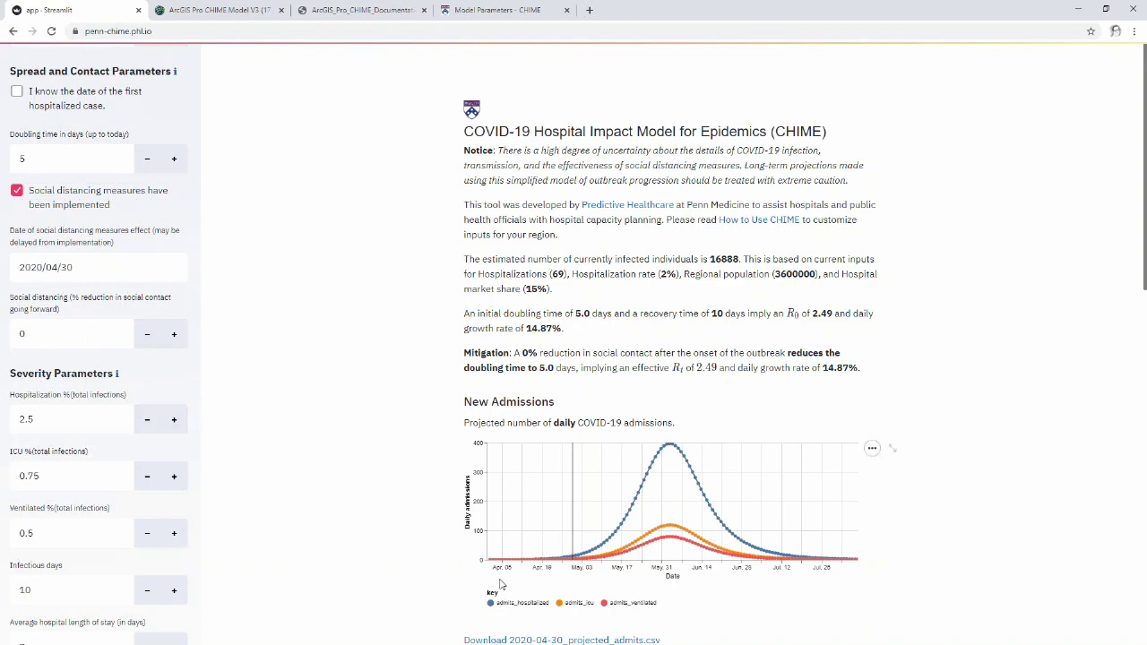
{"action": "scroll", "coordinate": [76, 395], "scroll_direction": "up", "scroll_amount": 2}
{"action": "scroll", "coordinate": [76, 395], "scroll_direction": "up", "scroll_amount": 1}
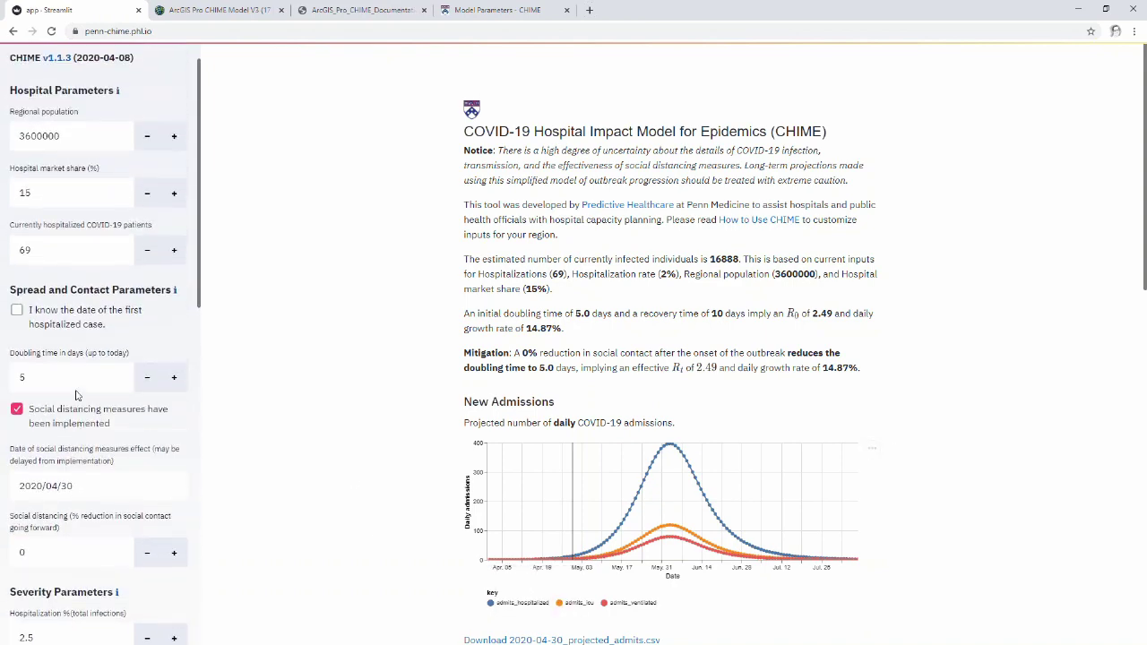
{"action": "scroll", "coordinate": [77, 396], "scroll_direction": "down", "scroll_amount": 7}
{"action": "scroll", "coordinate": [77, 395], "scroll_direction": "down", "scroll_amount": 1}
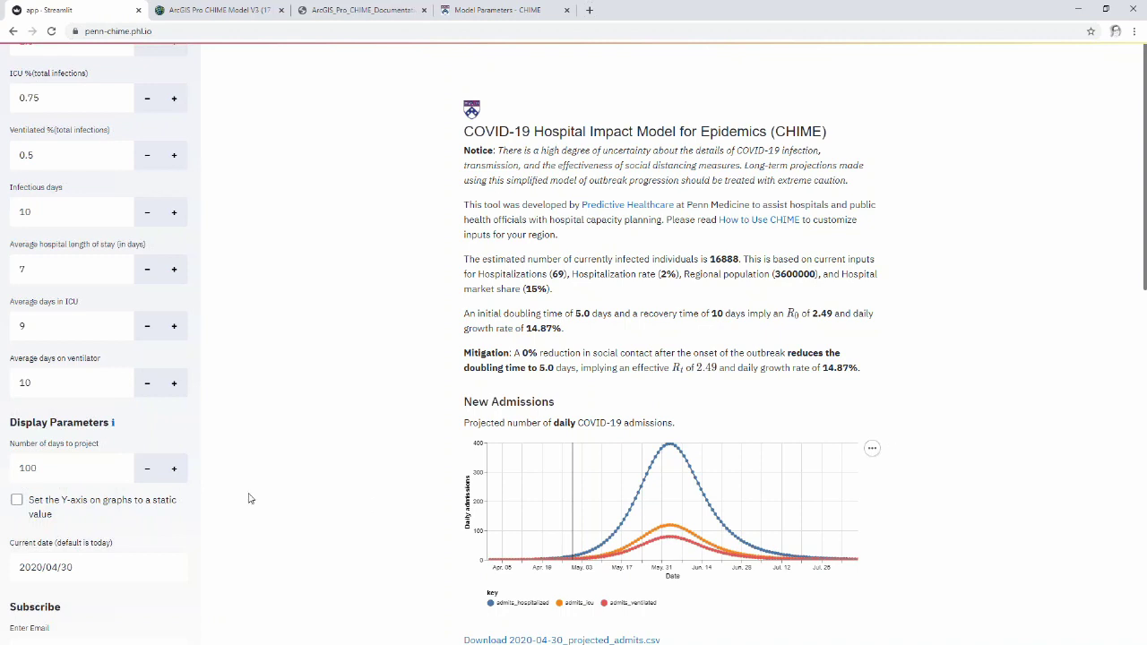
{"action": "scroll", "coordinate": [128, 516], "scroll_direction": "up", "scroll_amount": 2}
{"action": "scroll", "coordinate": [128, 516], "scroll_direction": "up", "scroll_amount": 4}
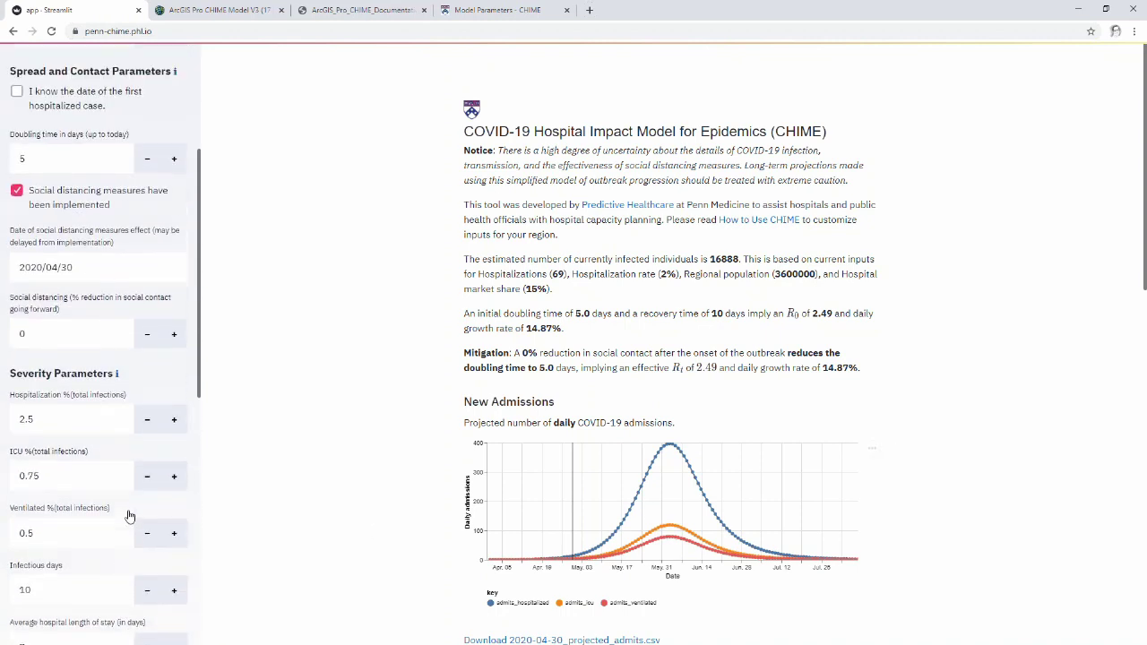
- Set the social distancing reduction in social contact to 50%
{"action": "double_click", "coordinate": [22, 493]}
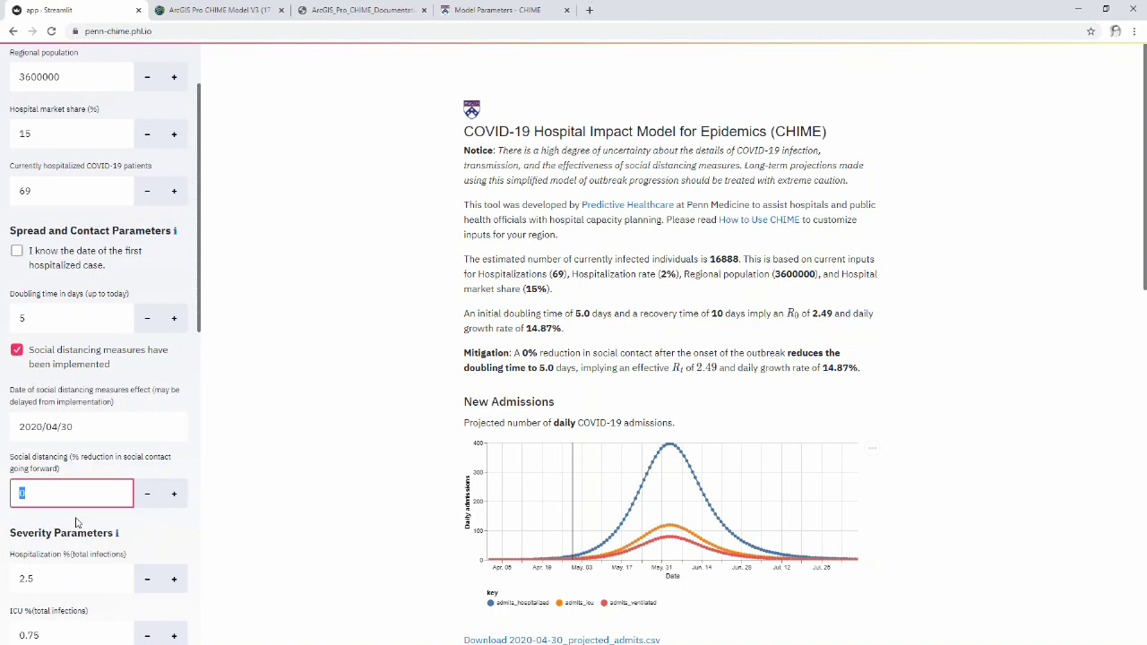
{"action": "type", "text": "50"}
{"action": "key", "text": "Return"}
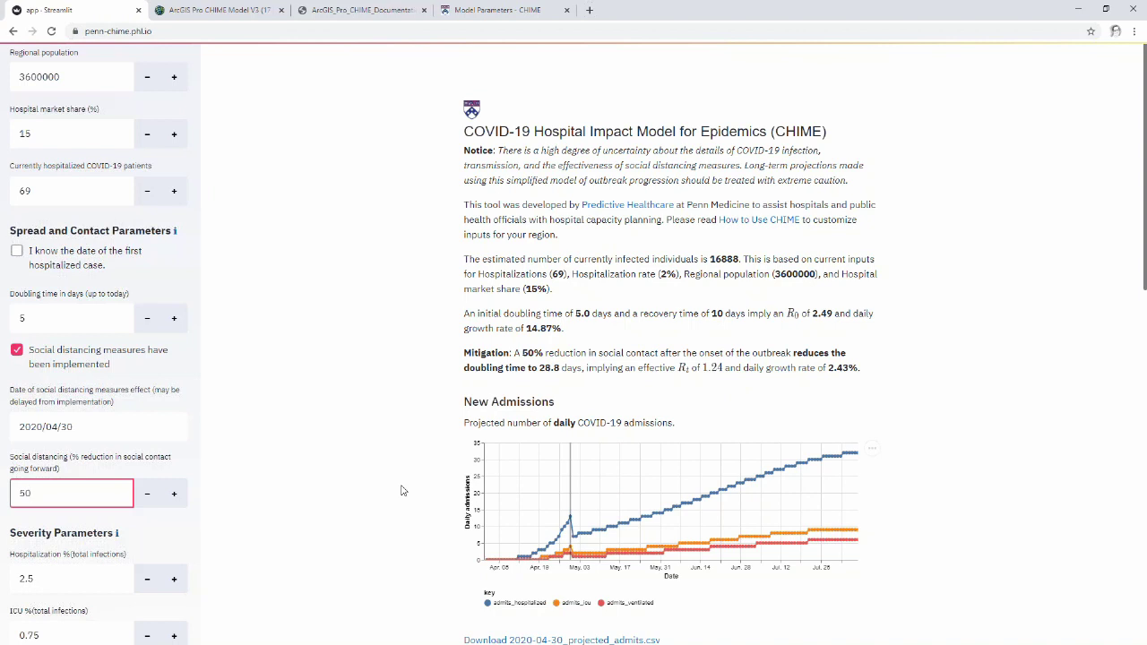
- Reset the social distancing reduction to 0% and return to the hospital parameters
{"action": "double_click", "coordinate": [108, 497]}
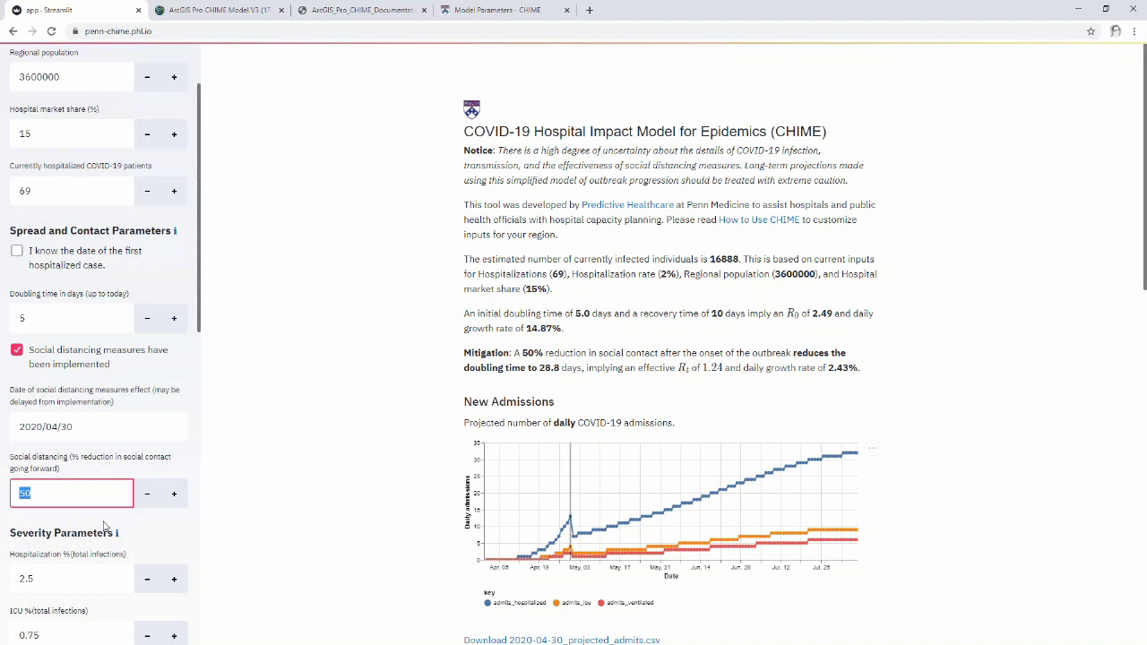
{"action": "type", "text": "0"}
{"action": "key", "text": "Return"}
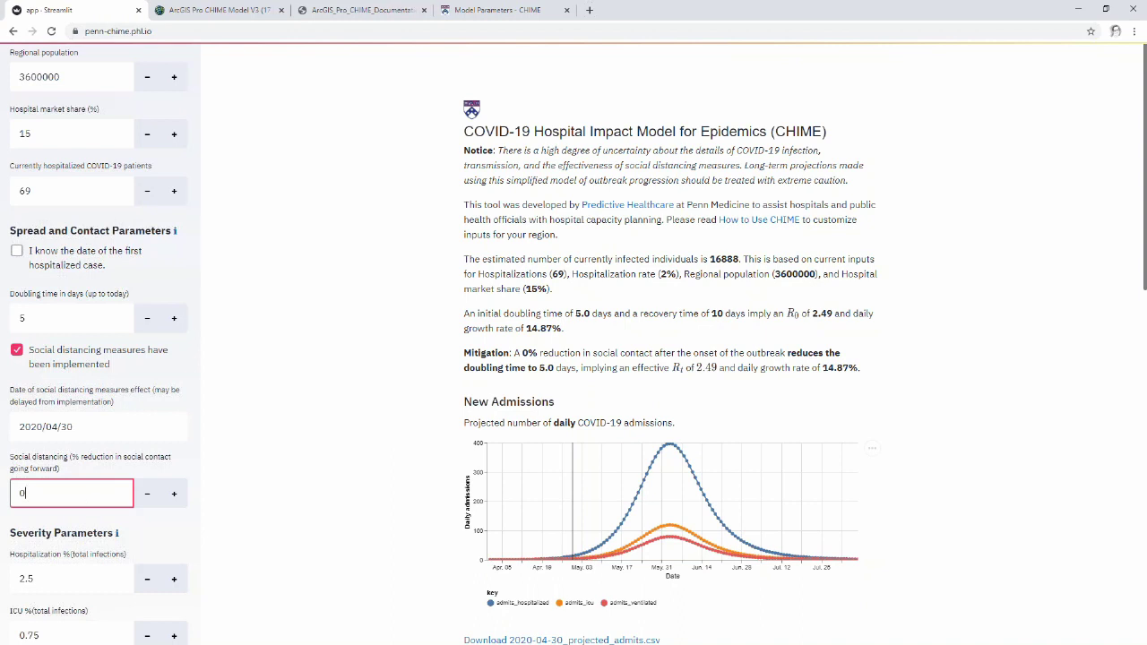
{"action": "scroll", "coordinate": [152, 439], "scroll_direction": "up", "scroll_amount": 1}
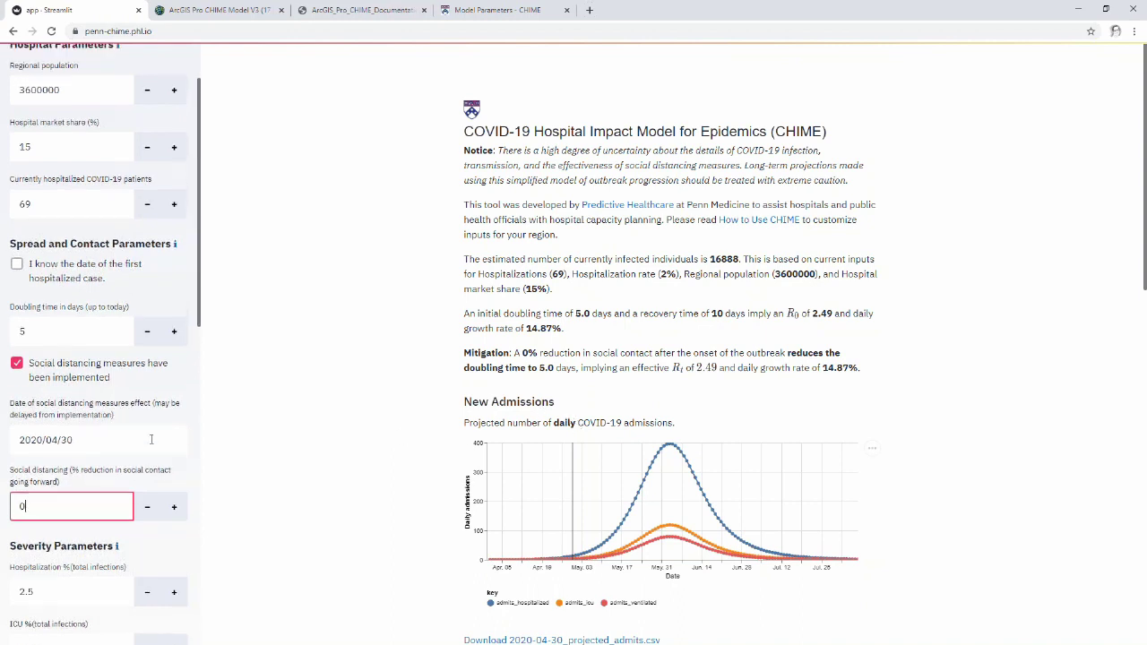
{"action": "scroll", "coordinate": [151, 439], "scroll_direction": "up", "scroll_amount": 2}
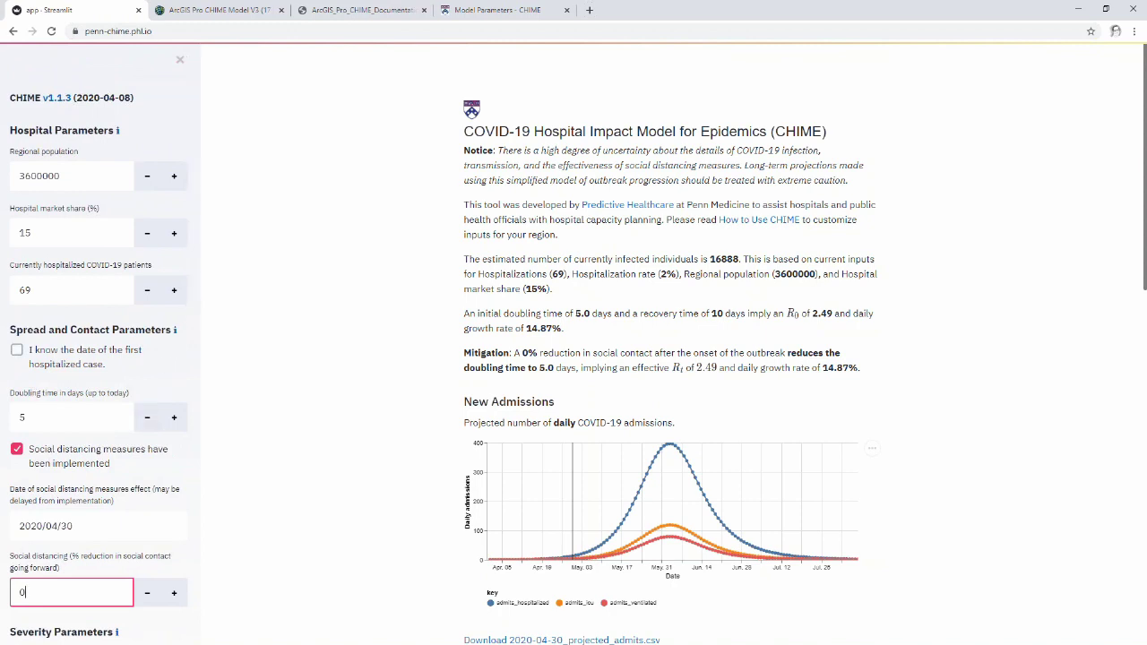
- Switch to ArcGIS Pro, open the pop-up of the Cape Coral hospital point and examine its Total Population attribute
{"action": "key", "text": "alt+Tab"}
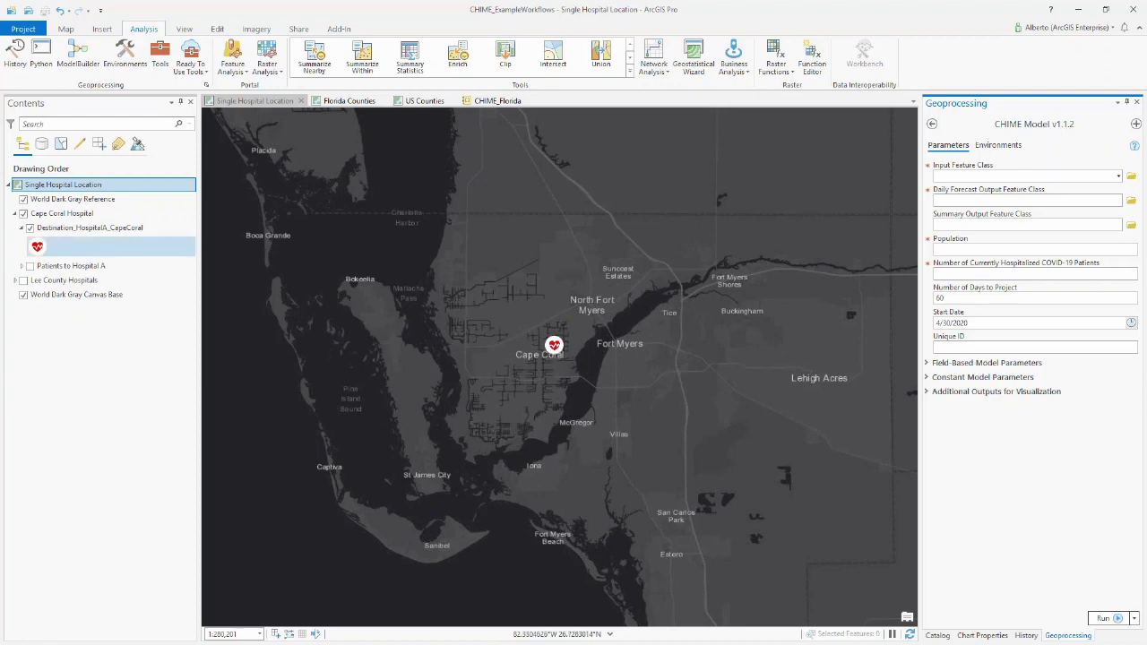
{"action": "left_click", "coordinate": [556, 345]}
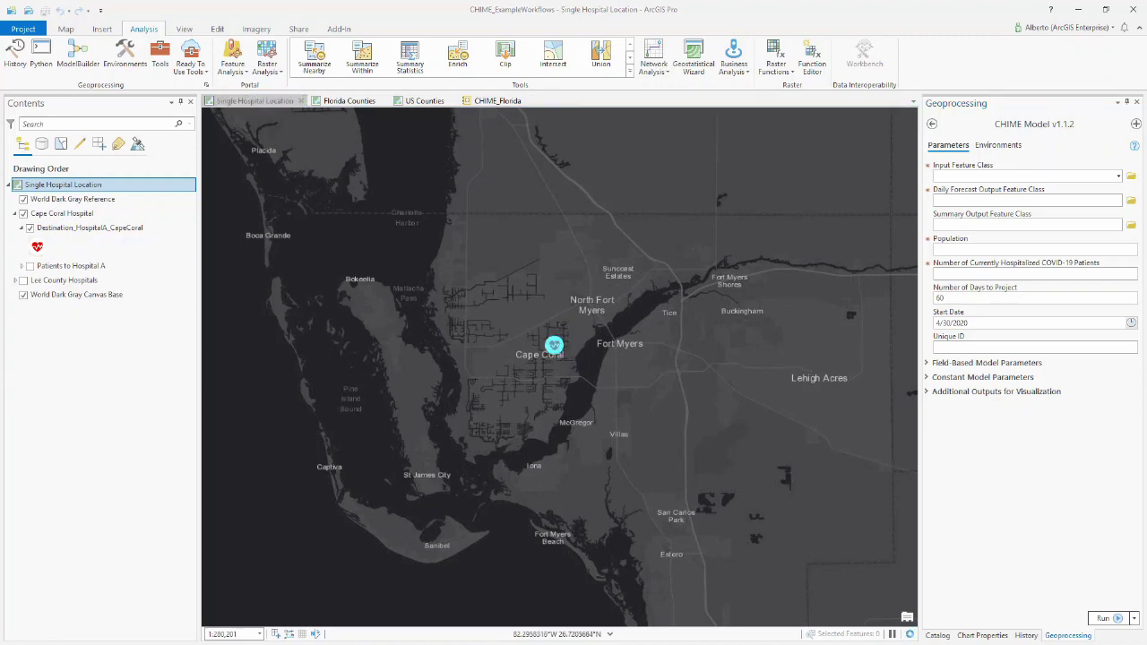
{"action": "left_click_drag", "start_coordinate": [403, 236], "coordinate": [668, 191]}
{"action": "left_click_drag", "start_coordinate": [1004, 347], "coordinate": [1005, 389]}
{"action": "left_click_drag", "start_coordinate": [871, 366], "coordinate": [645, 368]}
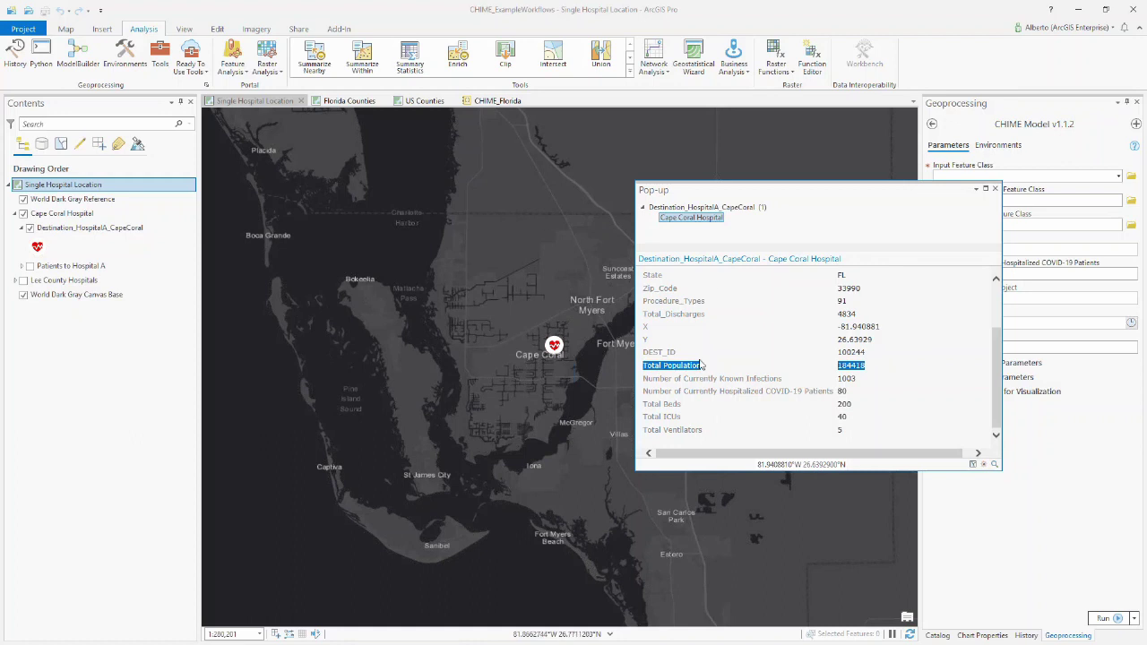
- Examine the hospital's known infections, hospitalized COVID-19 patients, total beds, ICUs and ventilators, and close the pop-up
{"action": "left_click_drag", "start_coordinate": [856, 378], "coordinate": [647, 383]}
{"action": "left_click_drag", "start_coordinate": [851, 396], "coordinate": [643, 394]}
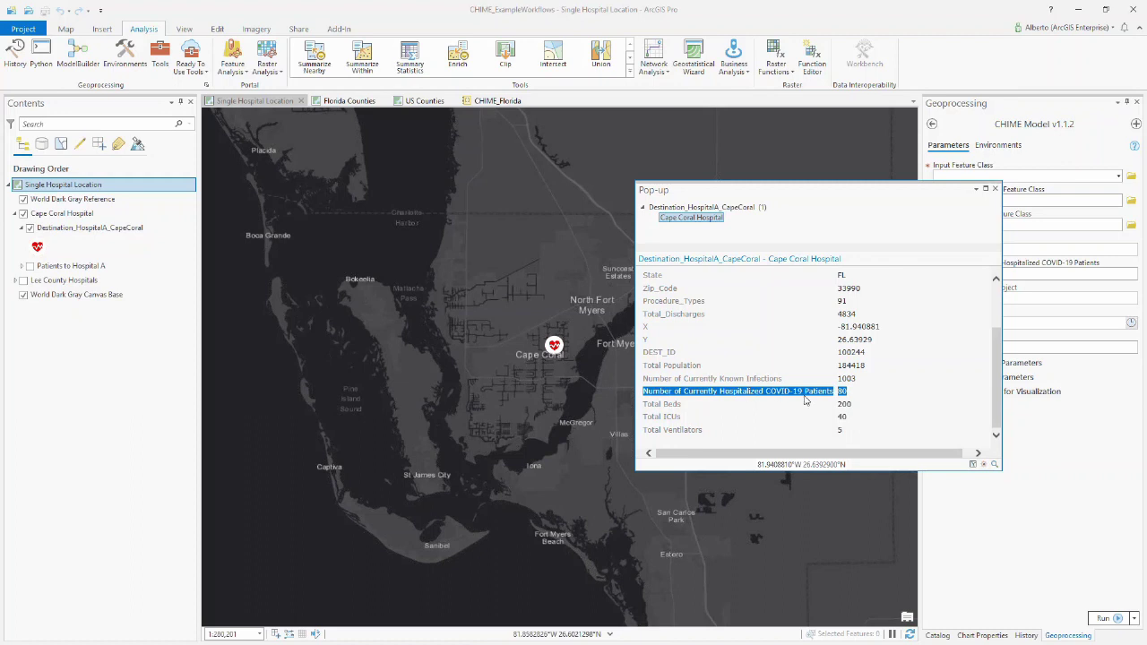
{"action": "left_click", "coordinate": [840, 398]}
{"action": "left_click_drag", "start_coordinate": [840, 399], "coordinate": [570, 403]}
{"action": "left_click", "coordinate": [751, 409]}
{"action": "left_click_drag", "start_coordinate": [851, 403], "coordinate": [639, 404]}
{"action": "left_click_drag", "start_coordinate": [842, 416], "coordinate": [641, 423]}
{"action": "left_click_drag", "start_coordinate": [841, 432], "coordinate": [643, 434]}
{"action": "left_click", "coordinate": [784, 422]}
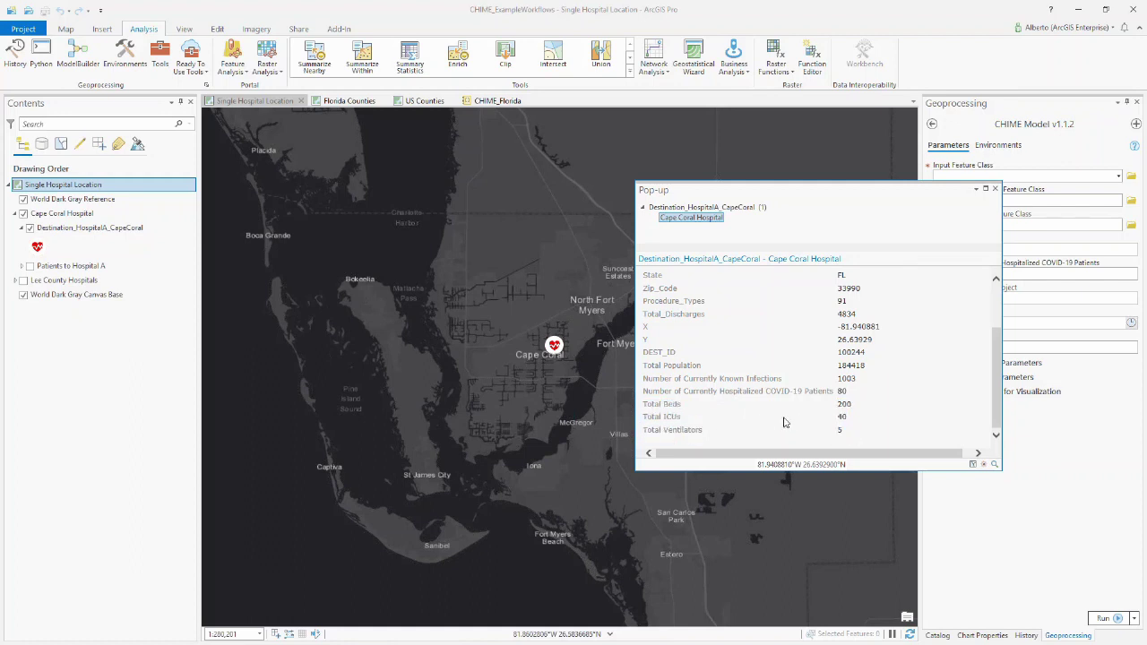
{"action": "left_click", "coordinate": [994, 189]}
- Use the Destination_HospitalA_CapeCoral layer as the CHIME Model input and name the daily forecast output Hospital_DailyForecast_200430
{"action": "left_click_drag", "start_coordinate": [130, 232], "coordinate": [991, 180]}
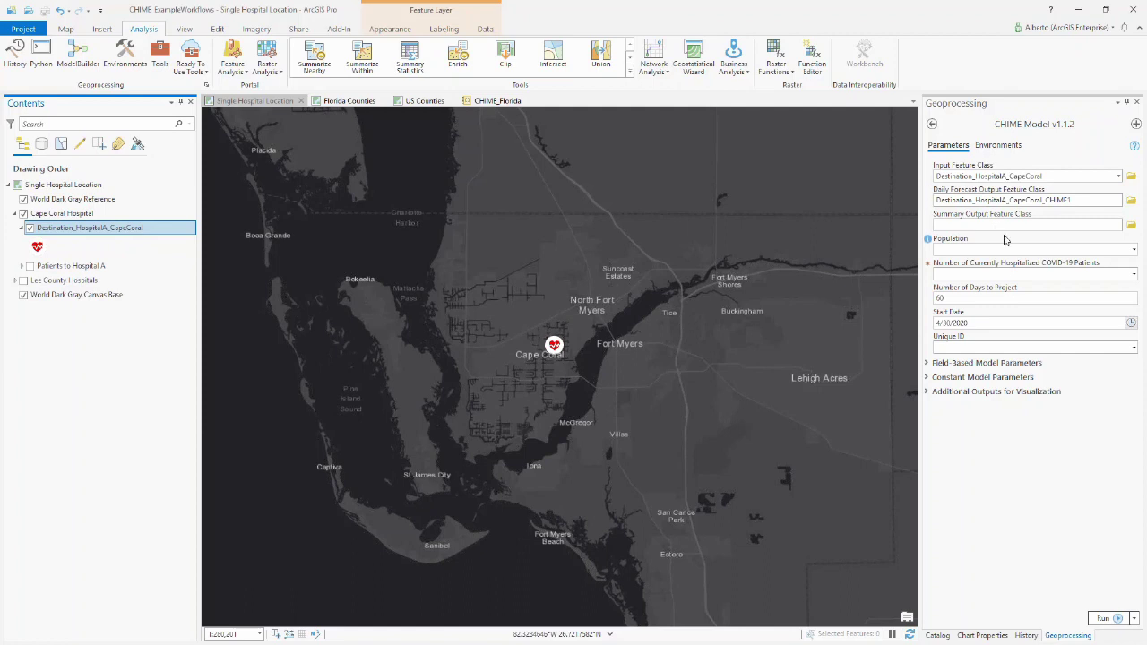
{"action": "left_click_drag", "start_coordinate": [1097, 198], "coordinate": [986, 200]}
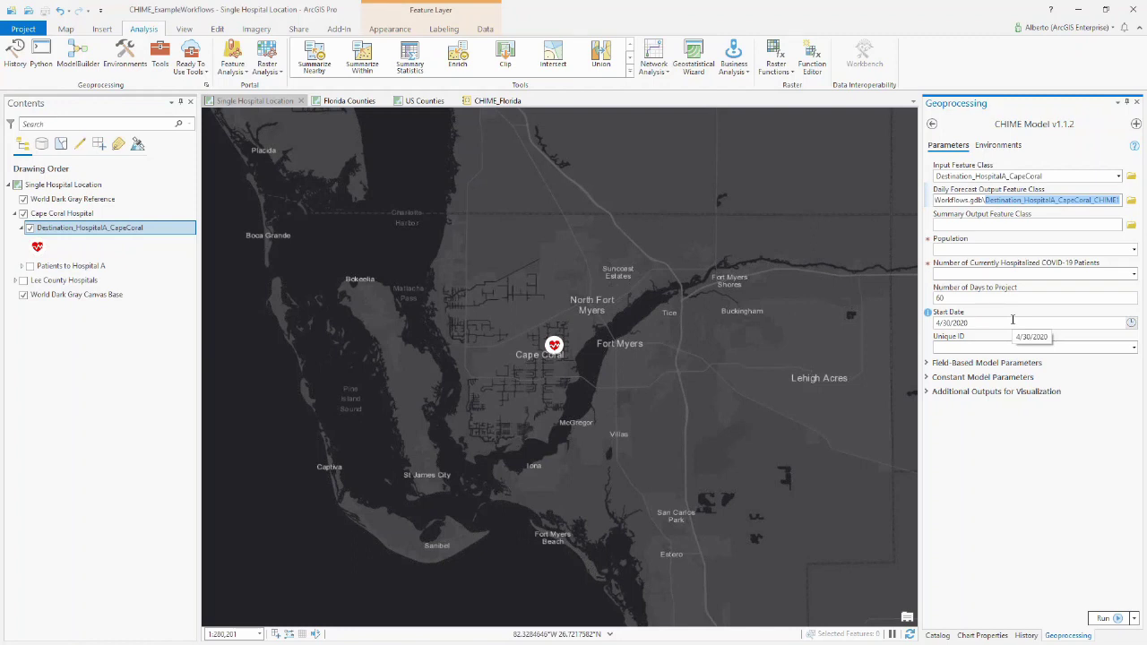
{"action": "type", "text": "C"}
{"action": "type", "text": "ospi"}
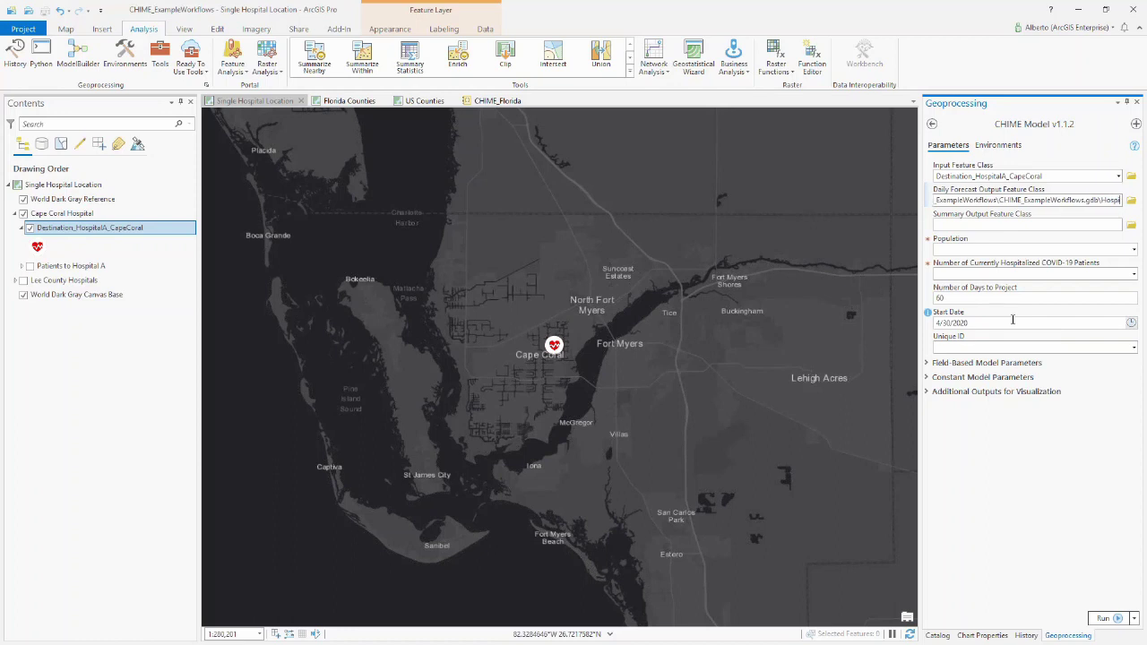
{"action": "type", "text": "tal_Daily"}
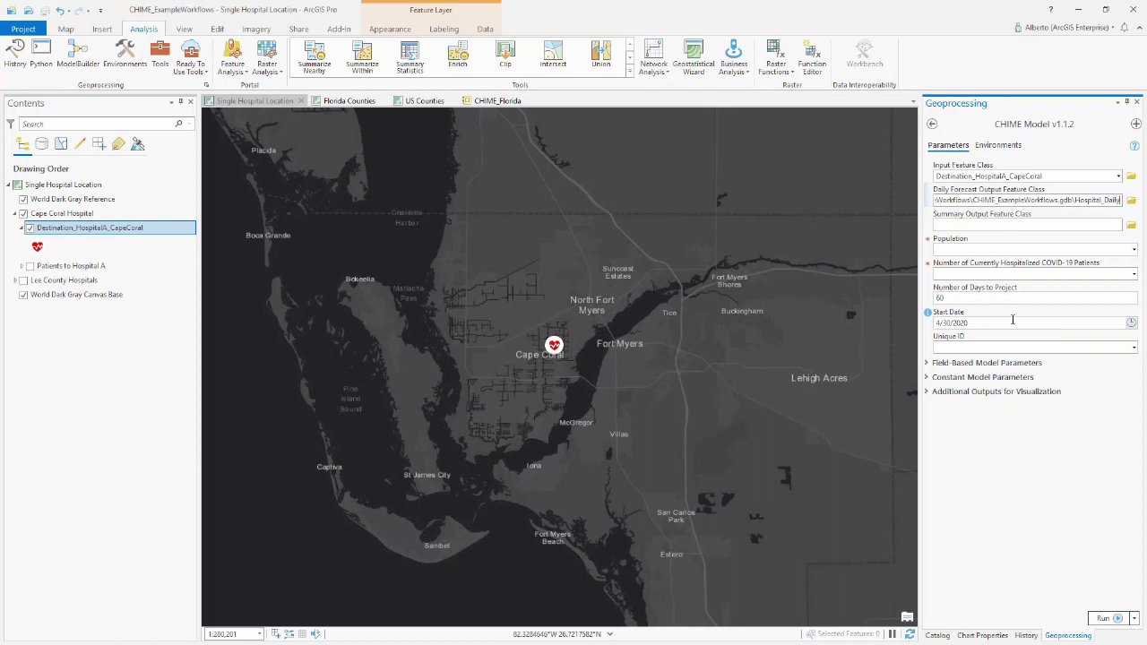
{"action": "type", "text": "Forecast_"}
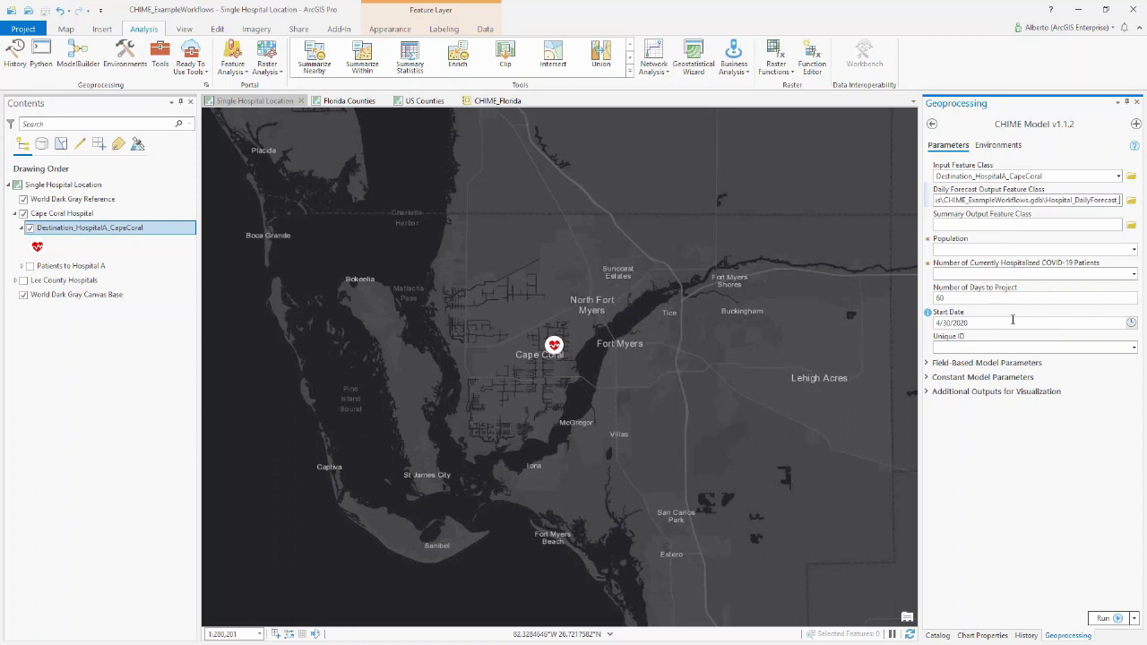
{"action": "type", "text": "20"}
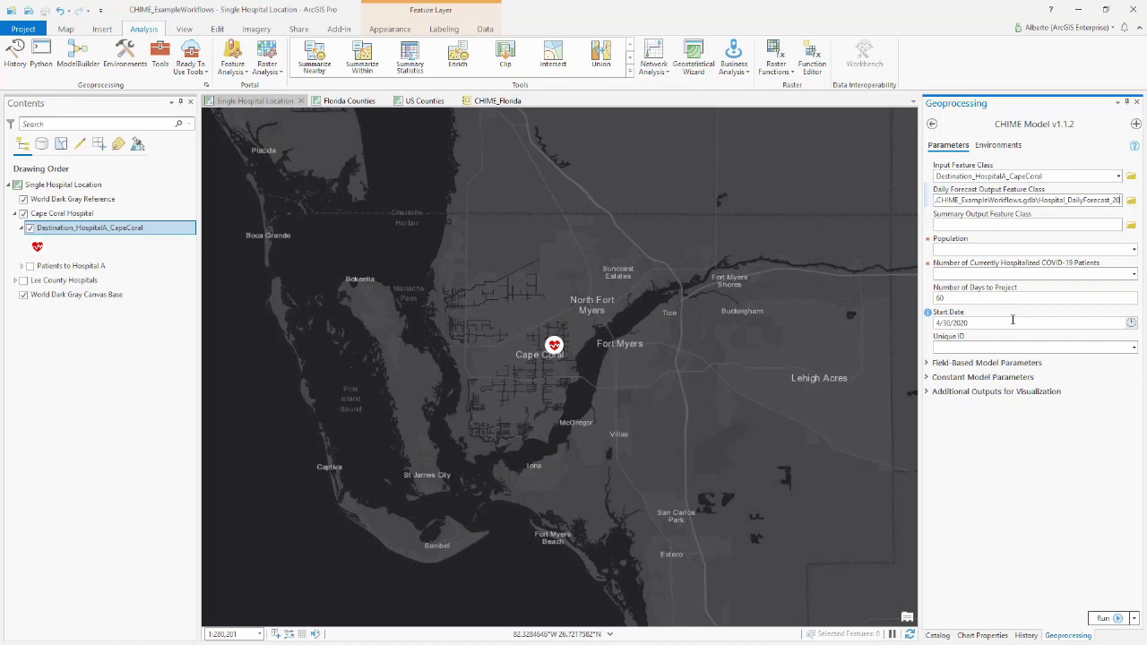
{"action": "type", "text": "0430"}
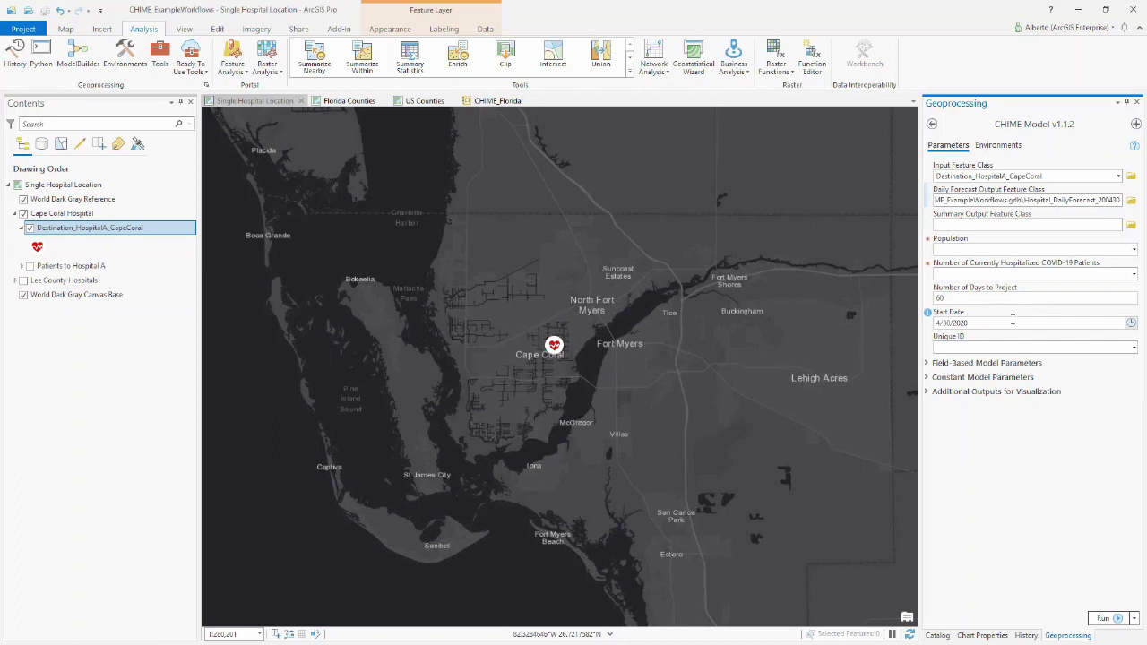
- Reuse the daily forecast name for the summary output feature class, changing it to Hospital_Summary_200430
{"action": "double_click", "coordinate": [1030, 200]}
{"action": "key", "text": "ctrl+c"}
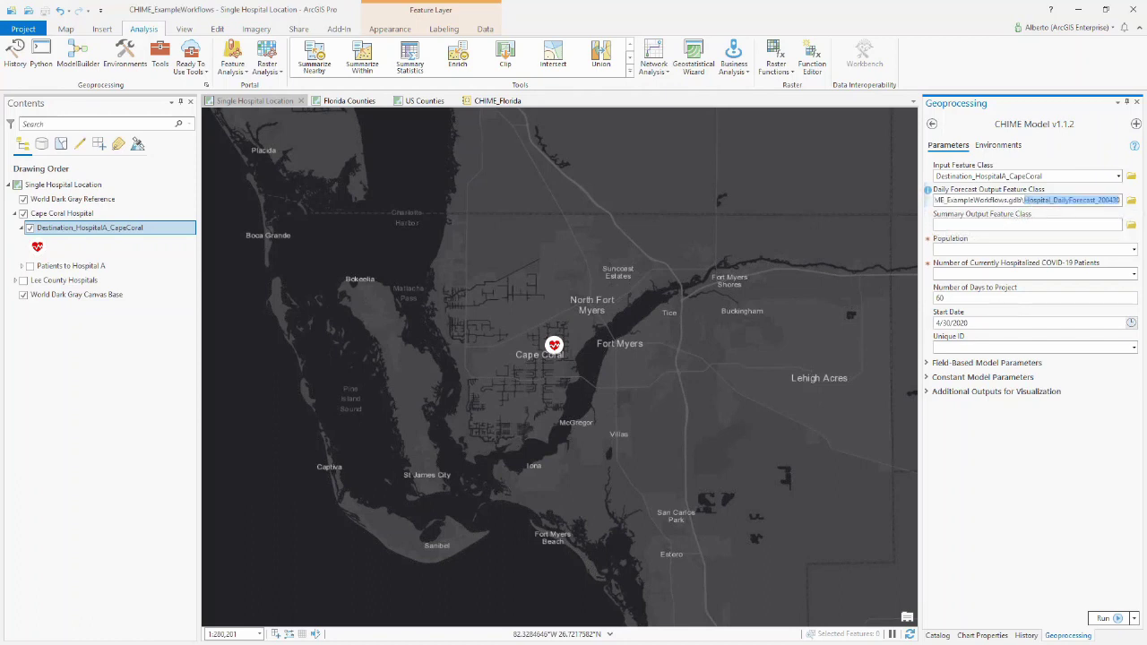
{"action": "left_click", "coordinate": [1019, 225]}
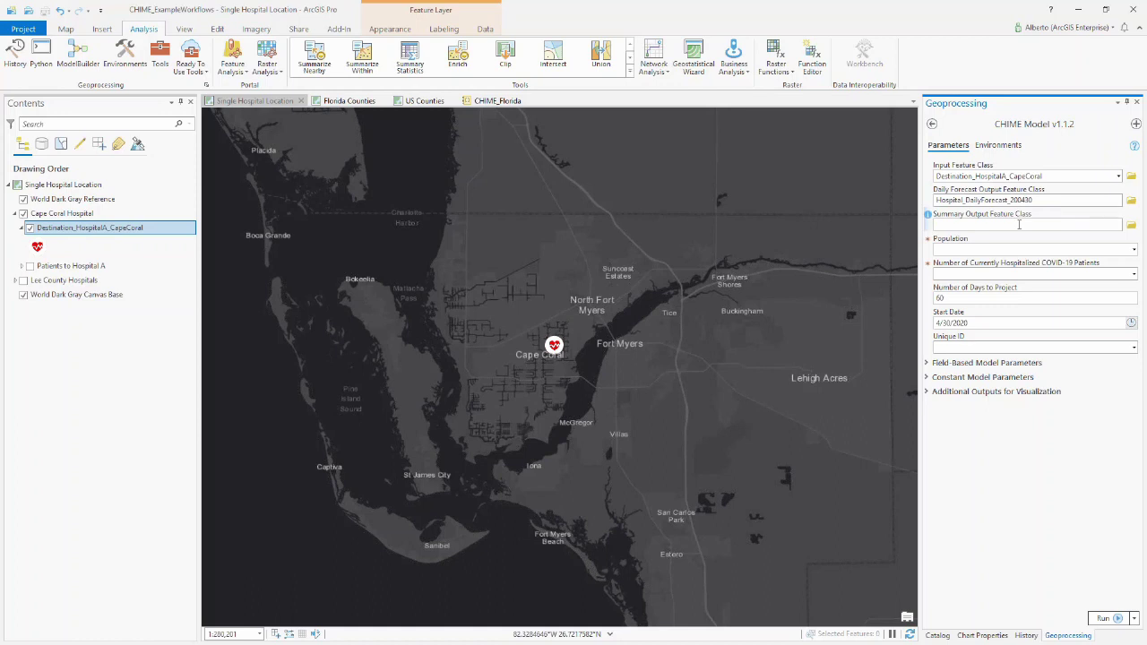
{"action": "key", "text": "ctrl+v"}
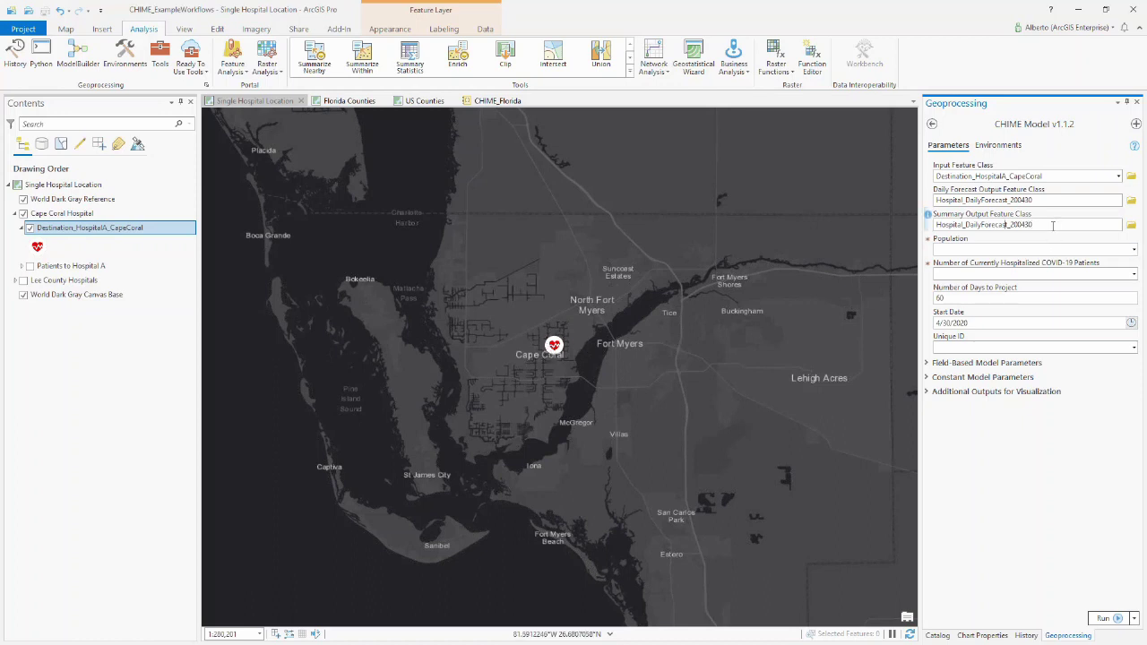
{"action": "key", "text": "shift+Left"}
{"action": "key", "text": "shift+Left"}
{"action": "key", "text": "shift+Left"}
{"action": "key", "text": "shift+Left"}
{"action": "key", "text": "shift+Left"}
{"action": "key", "text": "shift+Left"}
{"action": "key", "text": "shift+Left"}
{"action": "key", "text": "shift+Left"}
{"action": "key", "text": "shift+Left"}
{"action": "key", "text": "shift+Left"}
{"action": "key", "text": "shift+Left"}
{"action": "key", "text": "shift+Left"}
{"action": "key", "text": "shift+Left"}
{"action": "type", "text": "Summary"}
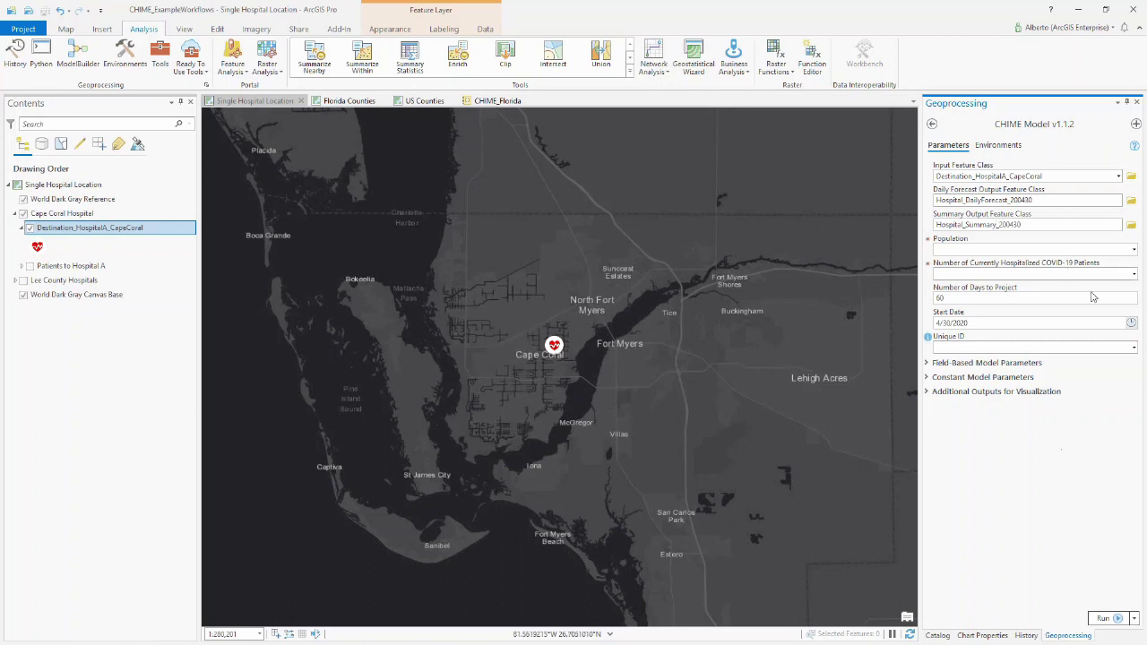
- Assign the Total Population and Number of Currently Hospitalized COVID-19 Patients fields to their matching parameters, and check the start date calendar
{"action": "left_click", "coordinate": [1134, 250]}
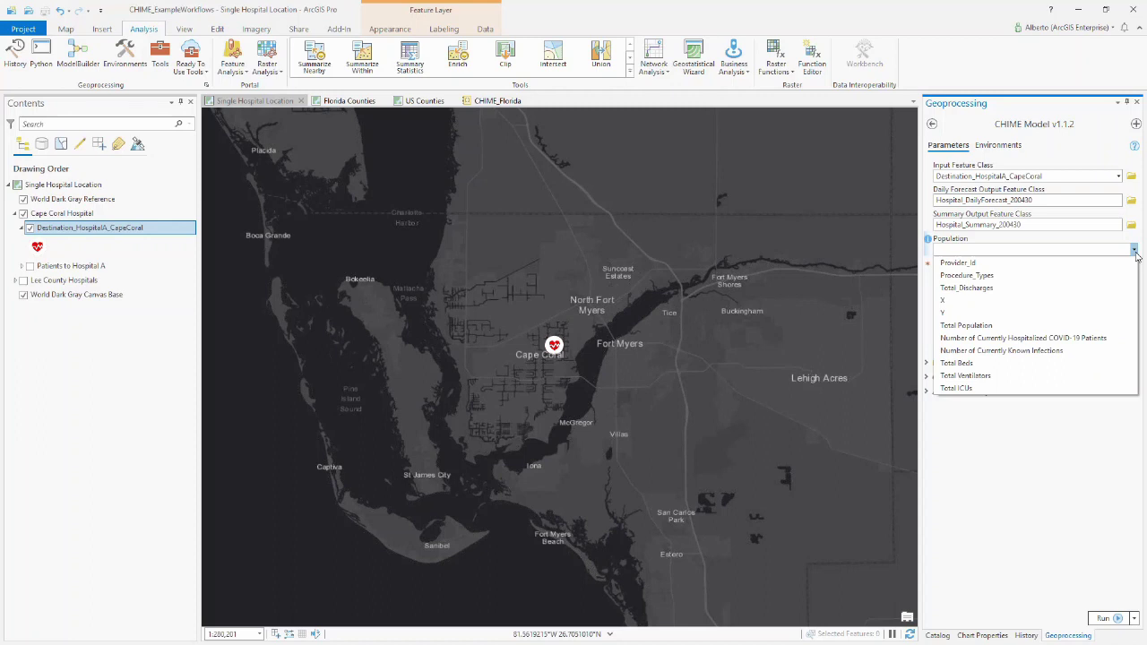
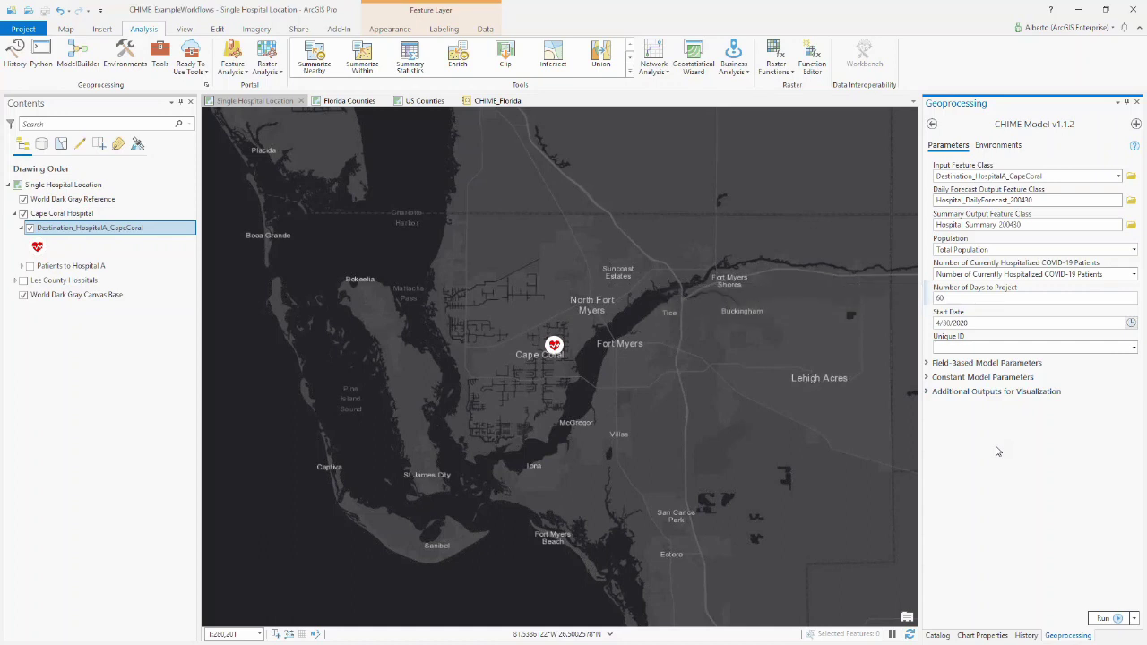
{"action": "left_click", "coordinate": [1131, 322]}
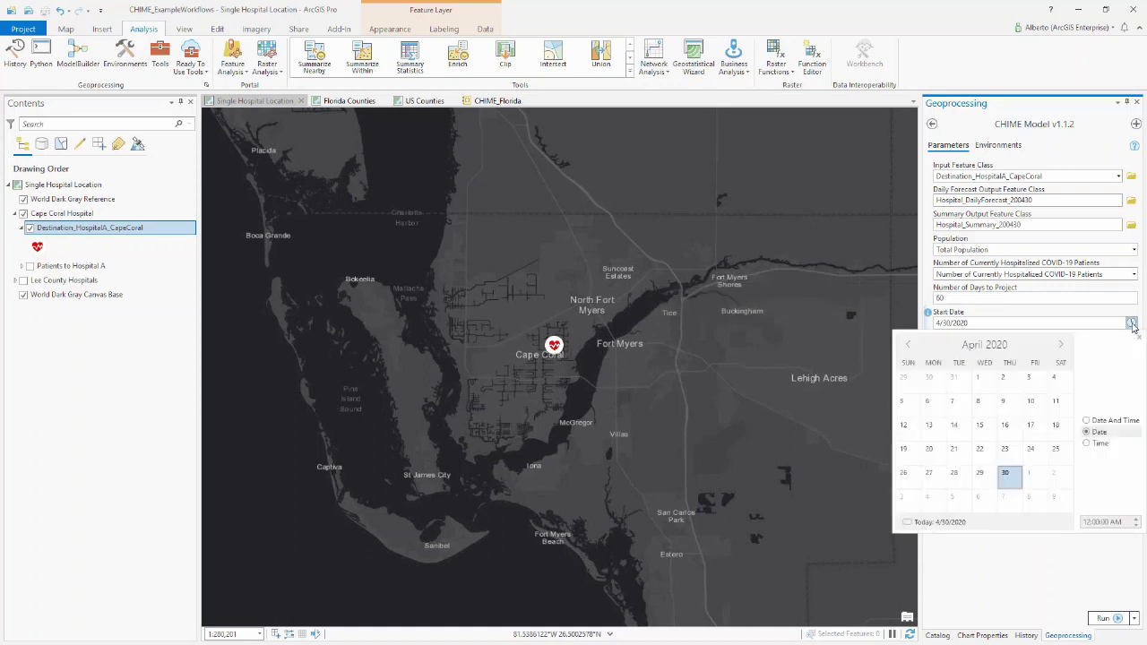
{"action": "left_click", "coordinate": [1002, 544]}
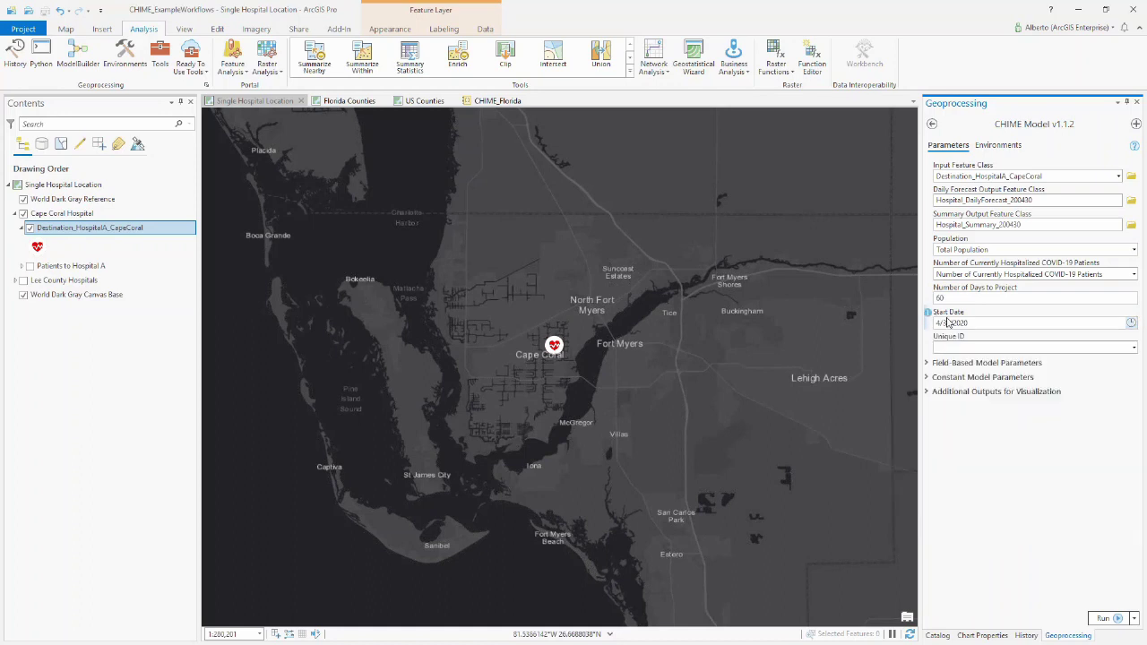
- Set the Unique ID field to Provider_Name and expand the constant model parameters
{"action": "left_click", "coordinate": [1134, 348]}
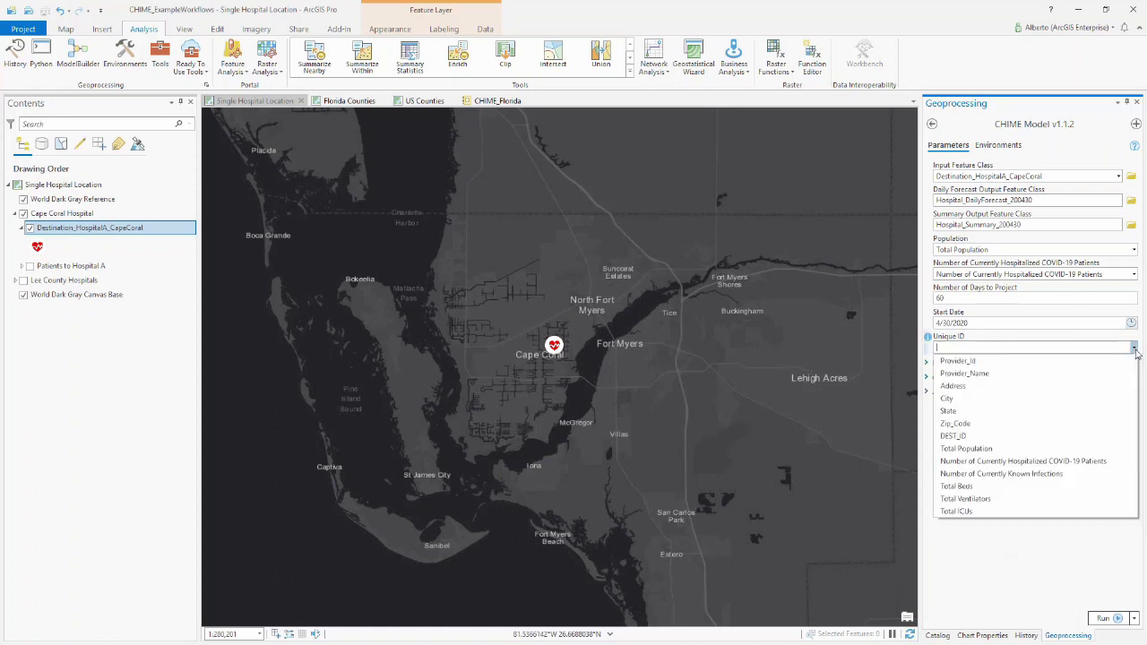
{"action": "left_click", "coordinate": [989, 374]}
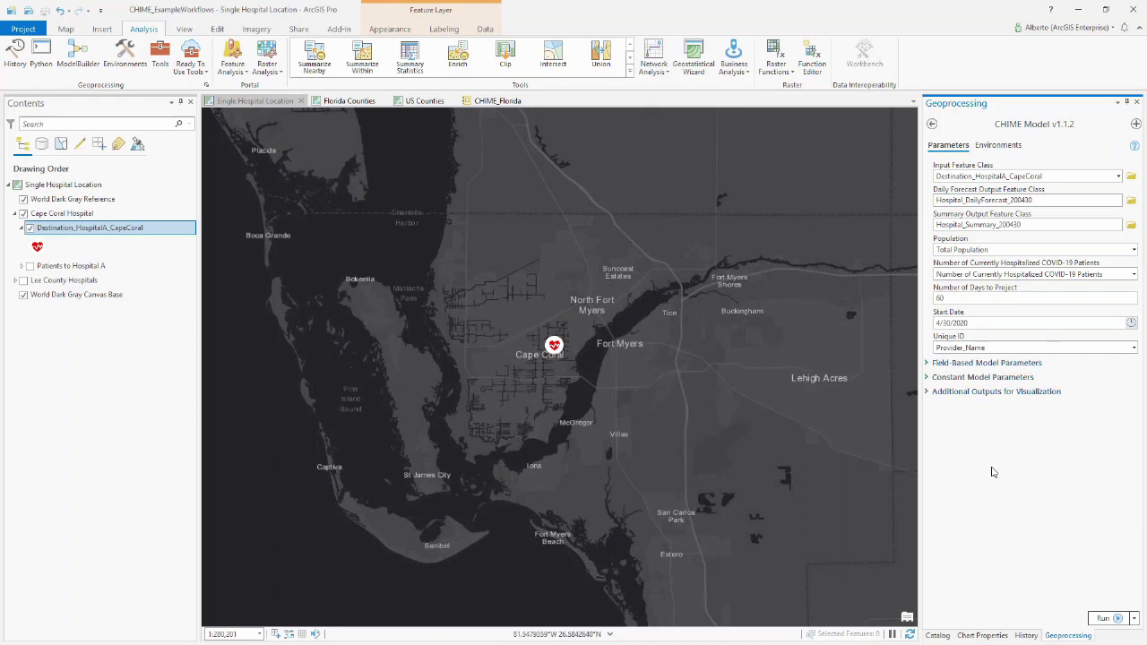
{"action": "left_click", "coordinate": [966, 380]}
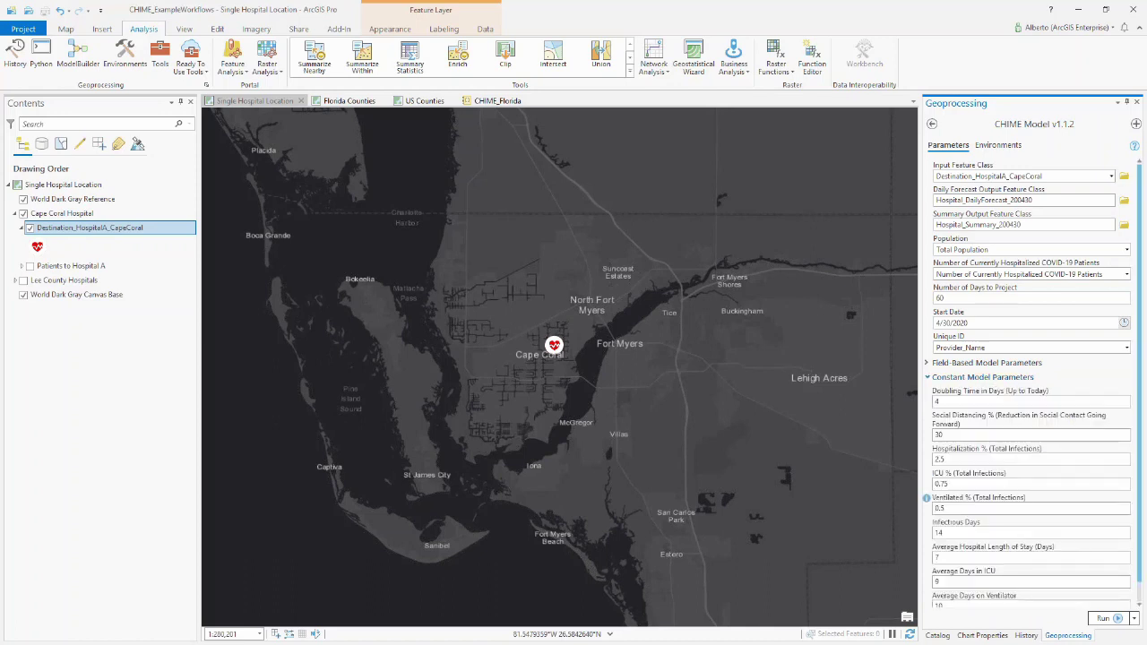
- Review the constant and field-based model parameters of the CHIME Model tool, leaving only the constant parameters expanded
{"action": "scroll", "coordinate": [966, 385], "scroll_direction": "down", "scroll_amount": 1}
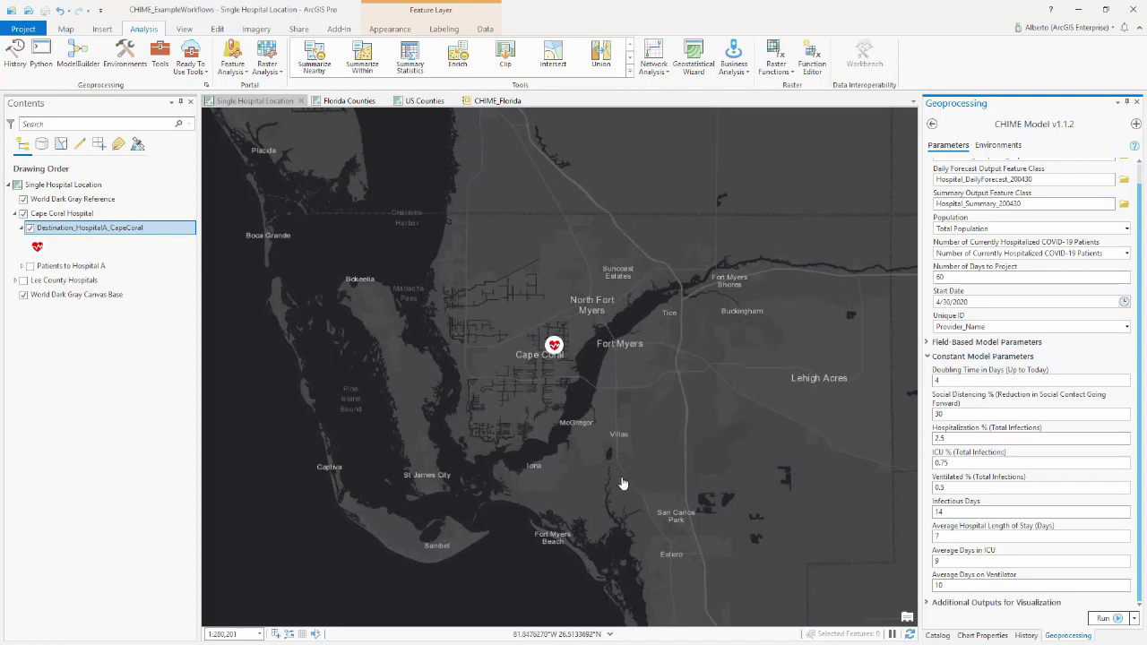
{"action": "left_click", "coordinate": [959, 357]}
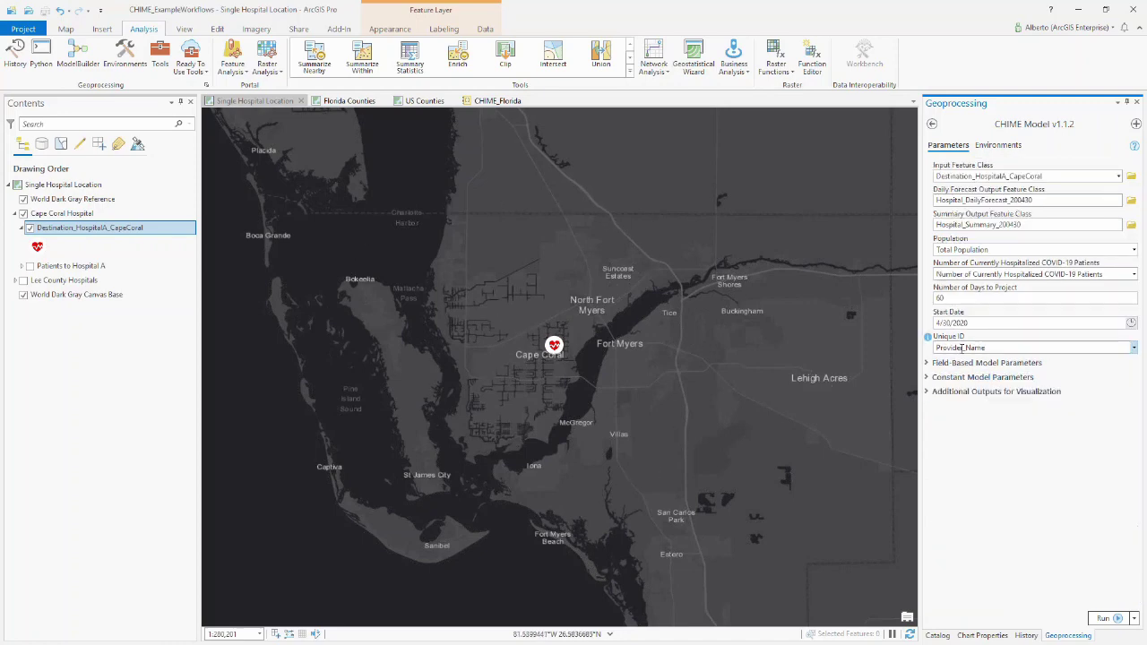
{"action": "left_click", "coordinate": [959, 362]}
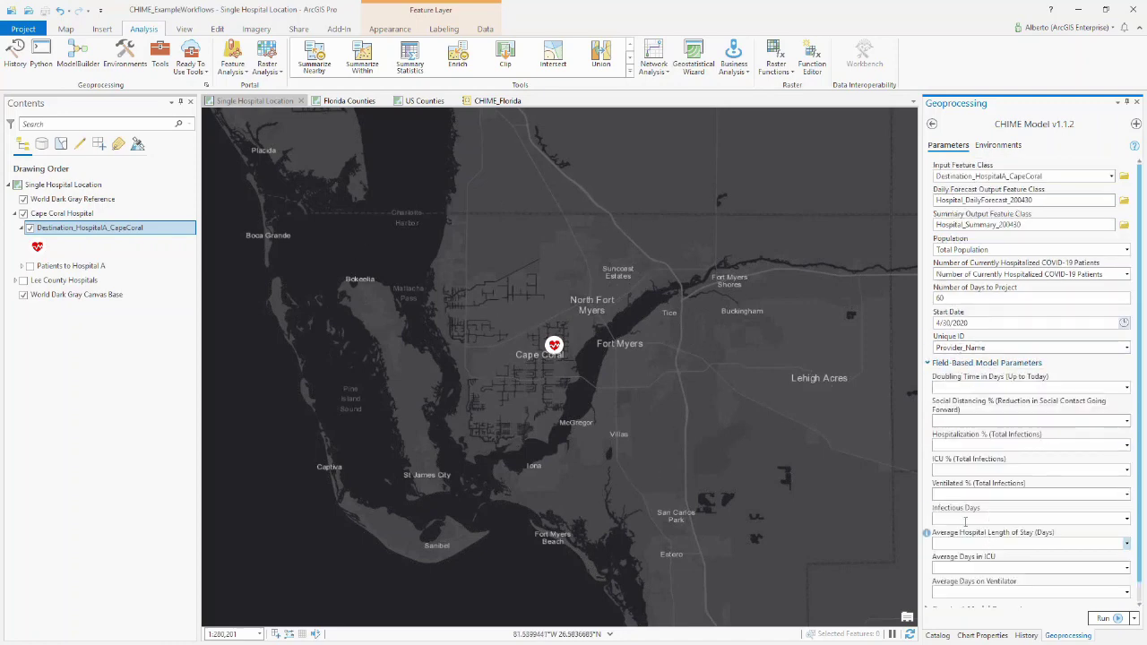
{"action": "left_click", "coordinate": [983, 363]}
{"action": "left_click", "coordinate": [973, 380]}
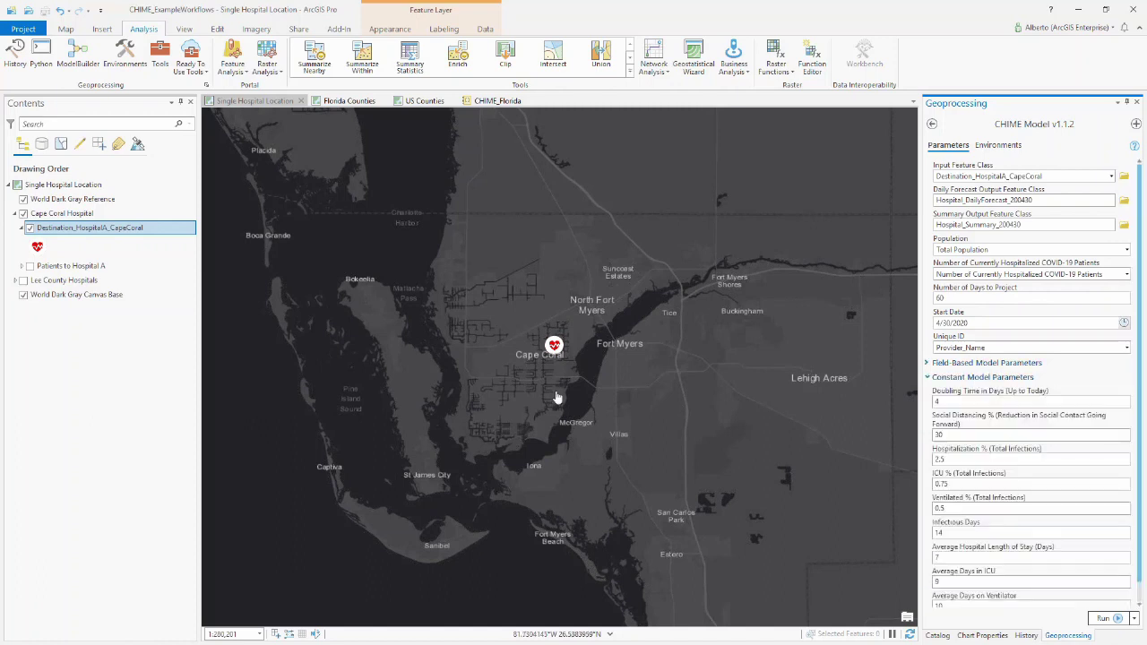
- Set the constant Social Distancing % to 0 and run the CHIME Model for the Cape Coral hospital
{"action": "scroll", "coordinate": [967, 424], "scroll_direction": "down", "scroll_amount": 1}
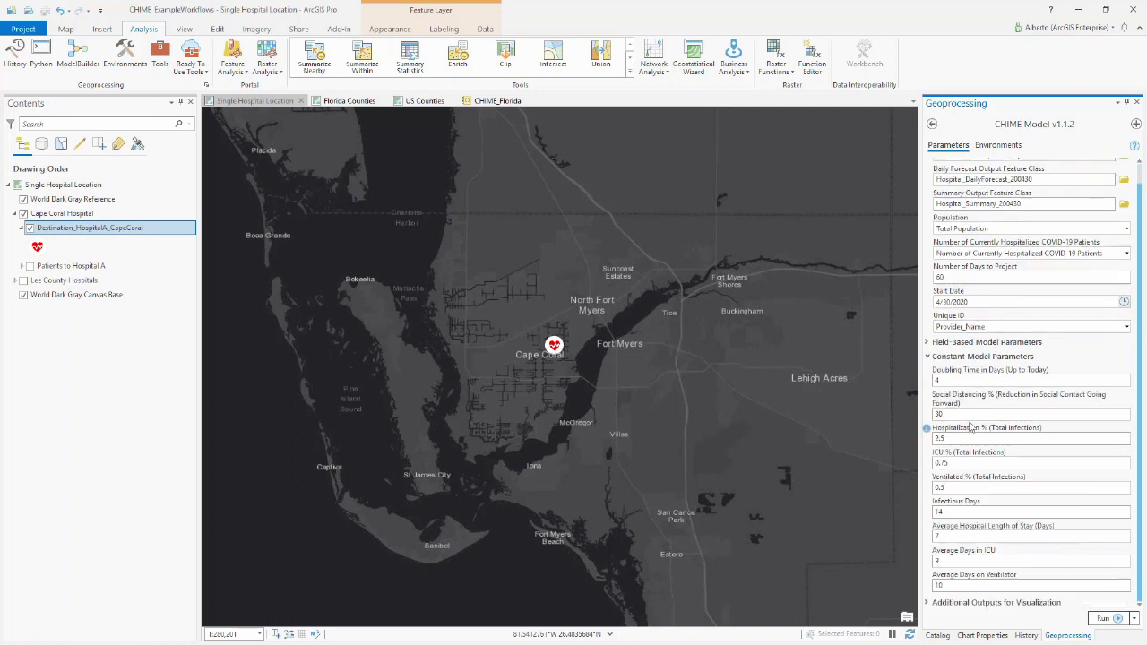
{"action": "left_click", "coordinate": [948, 380]}
{"action": "double_click", "coordinate": [954, 414]}
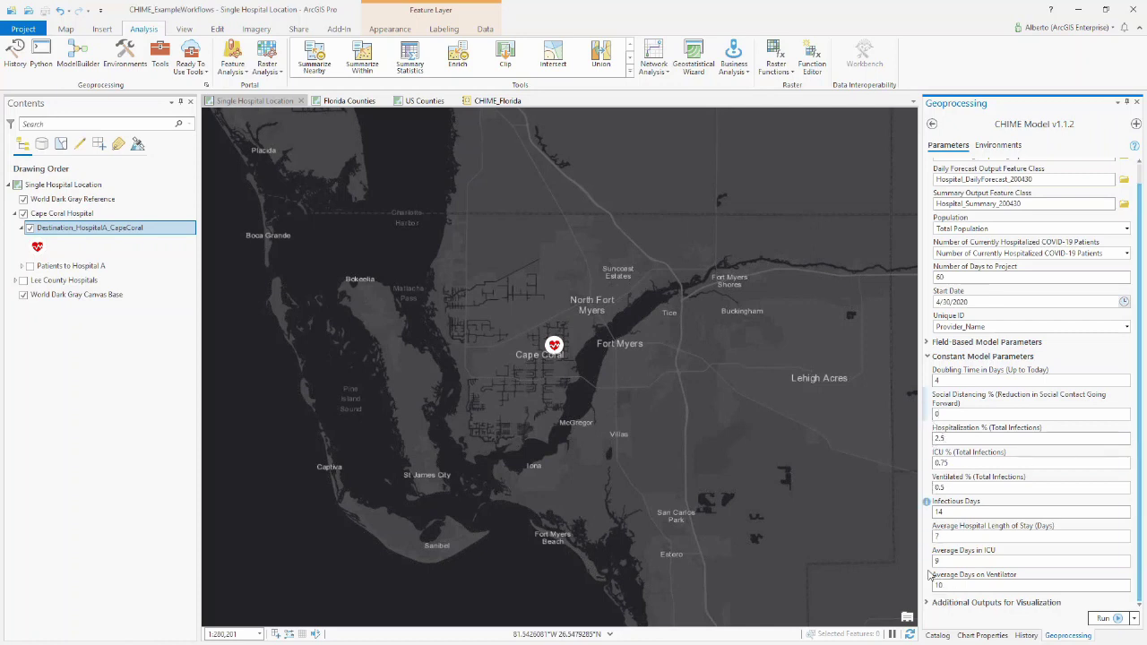
{"action": "left_click", "coordinate": [1103, 618]}
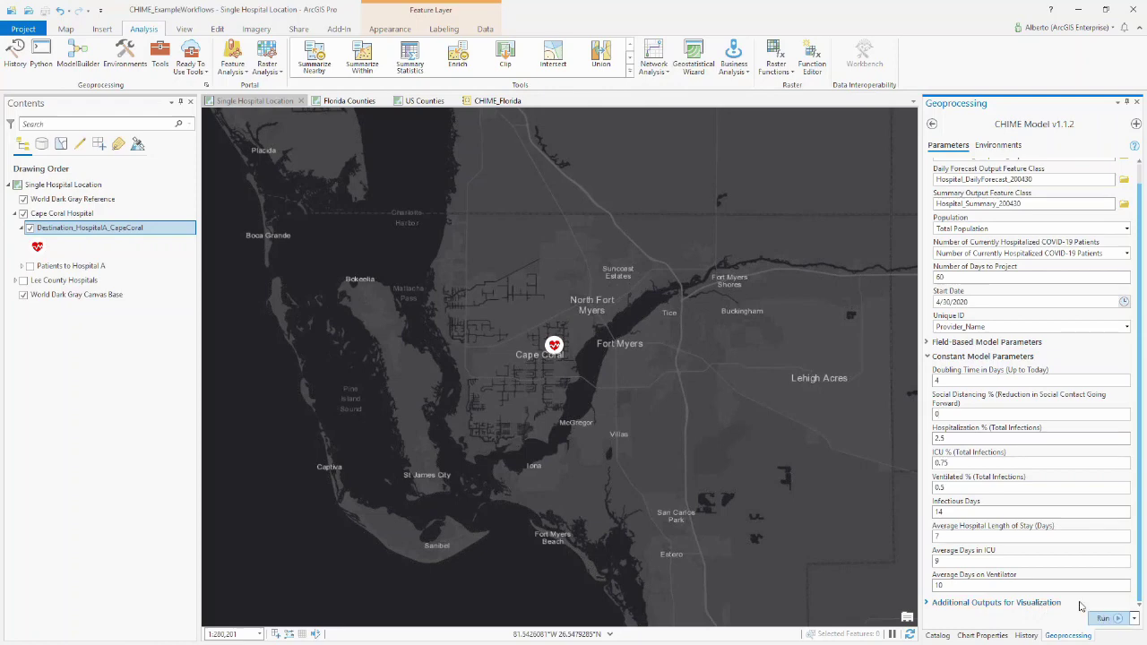
{"action": "left_click", "coordinate": [977, 355]}
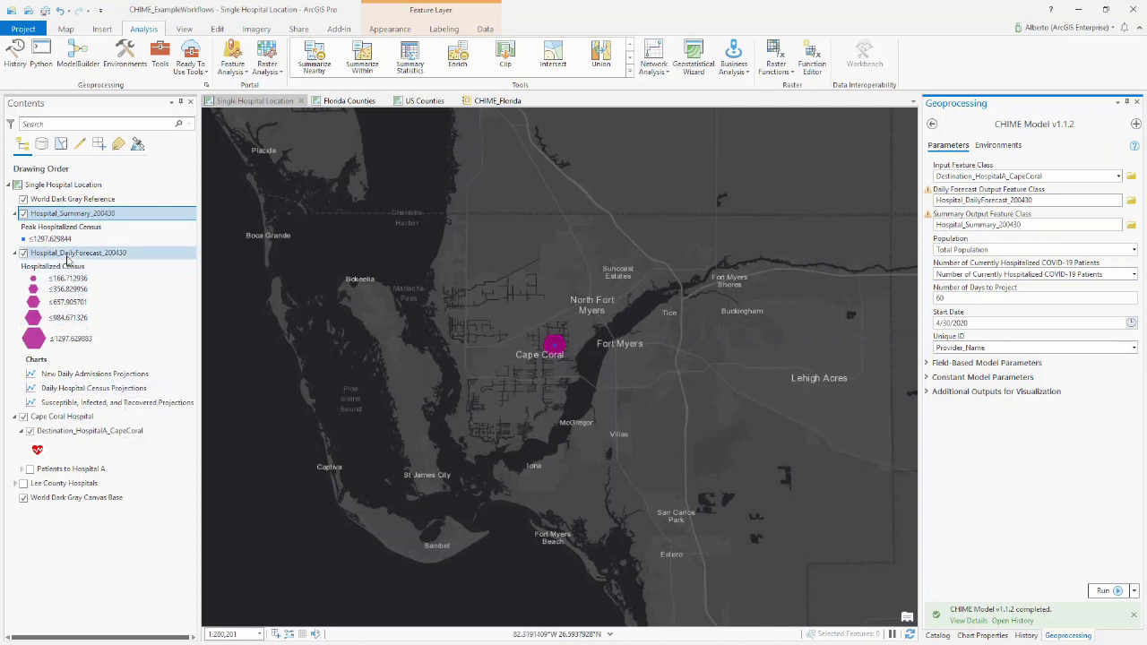
- Hide the Hospital_Summary_200430 layer and open the New Daily Admissions and Daily Hospital Census Projections charts side by side
{"action": "left_click", "coordinate": [23, 214]}
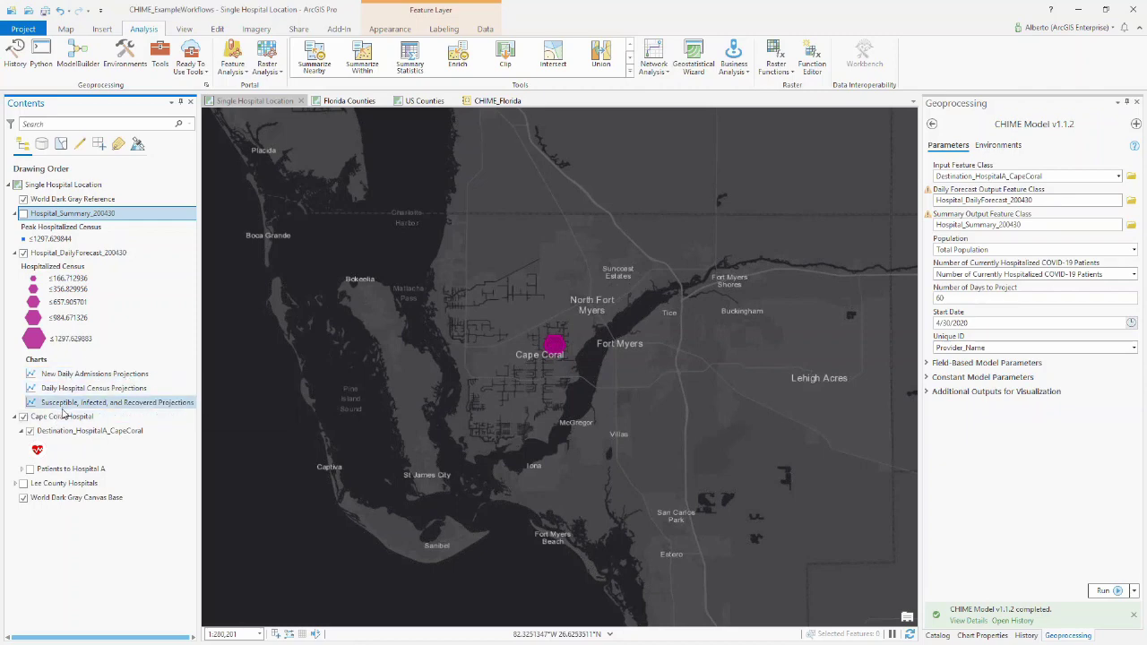
{"action": "double_click", "coordinate": [72, 374]}
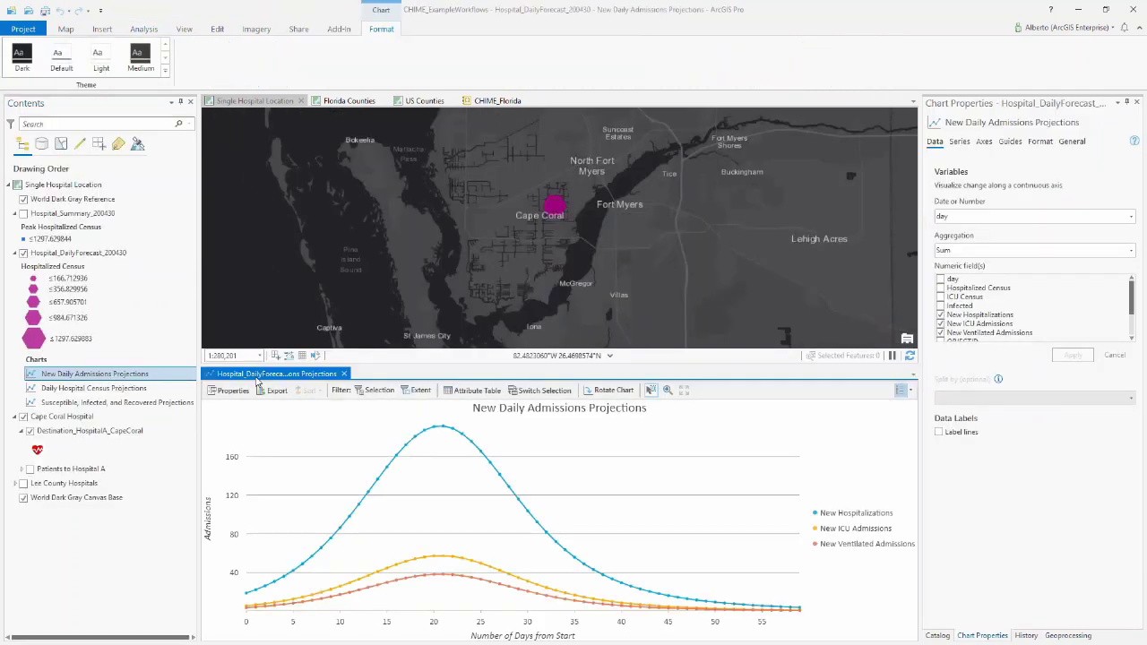
{"action": "double_click", "coordinate": [127, 391]}
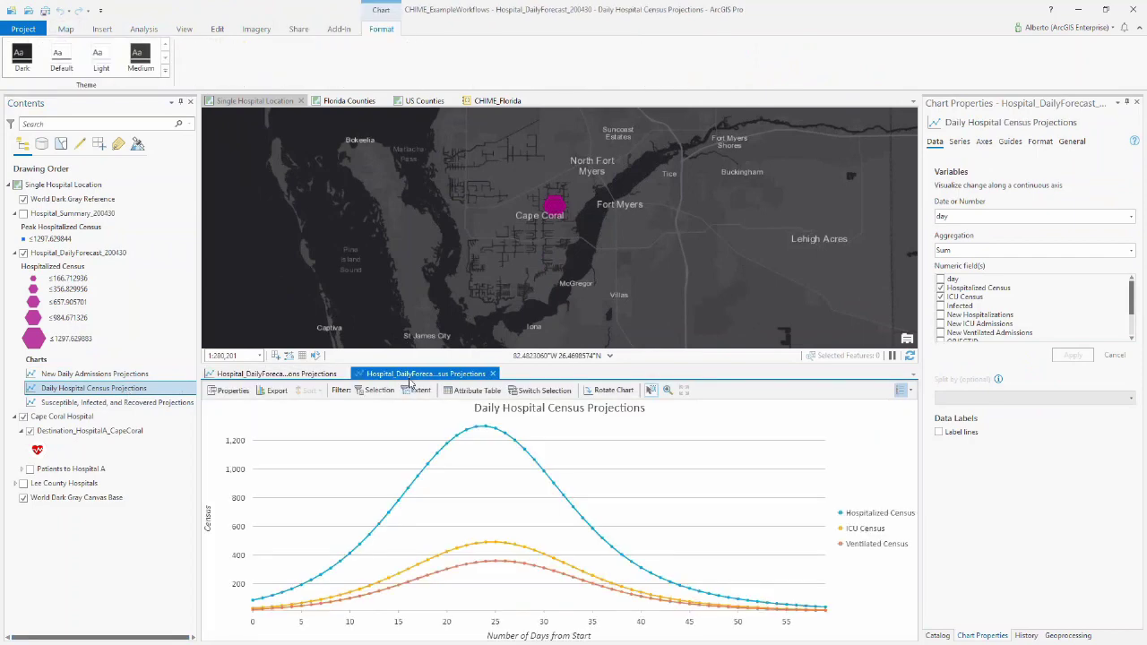
{"action": "left_click_drag", "start_coordinate": [426, 373], "coordinate": [627, 499]}
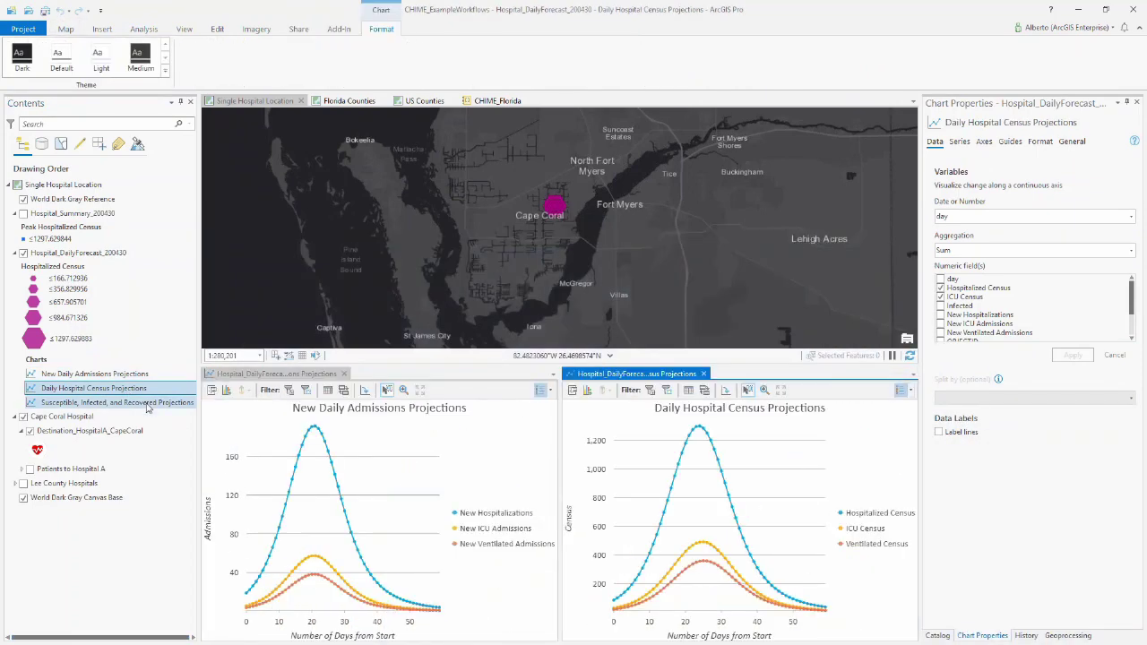
- Dock the Susceptible, Infected, and Recovered Projections chart beside the map and inspect the peaks of the admissions and census charts
{"action": "double_click", "coordinate": [117, 403]}
{"action": "left_click_drag", "start_coordinate": [784, 373], "coordinate": [580, 233]}
{"action": "left_click", "coordinate": [464, 251]}
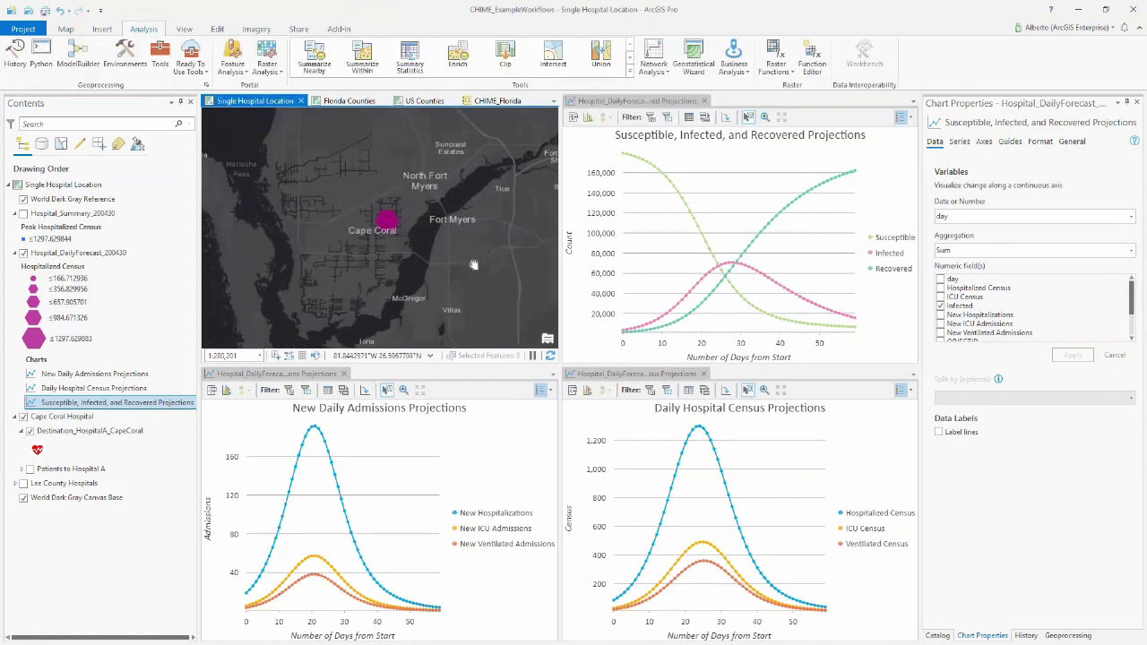
{"action": "left_click_drag", "start_coordinate": [405, 278], "coordinate": [400, 283]}
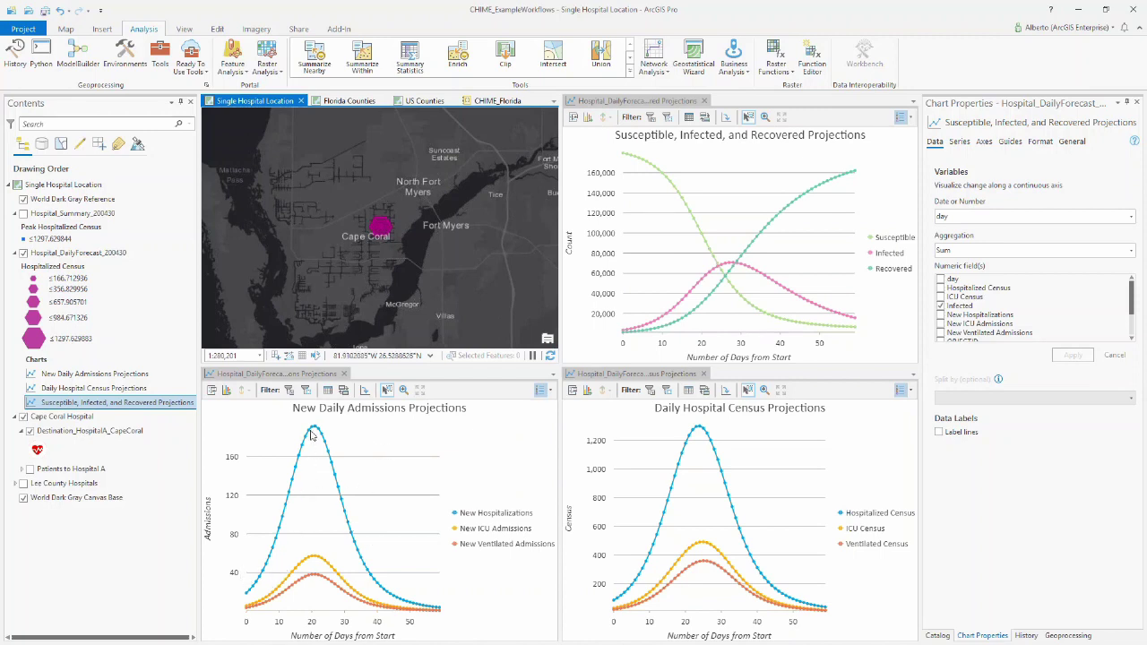
{"action": "mouse_move", "coordinate": [315, 431]}
{"action": "mouse_move", "coordinate": [700, 430]}
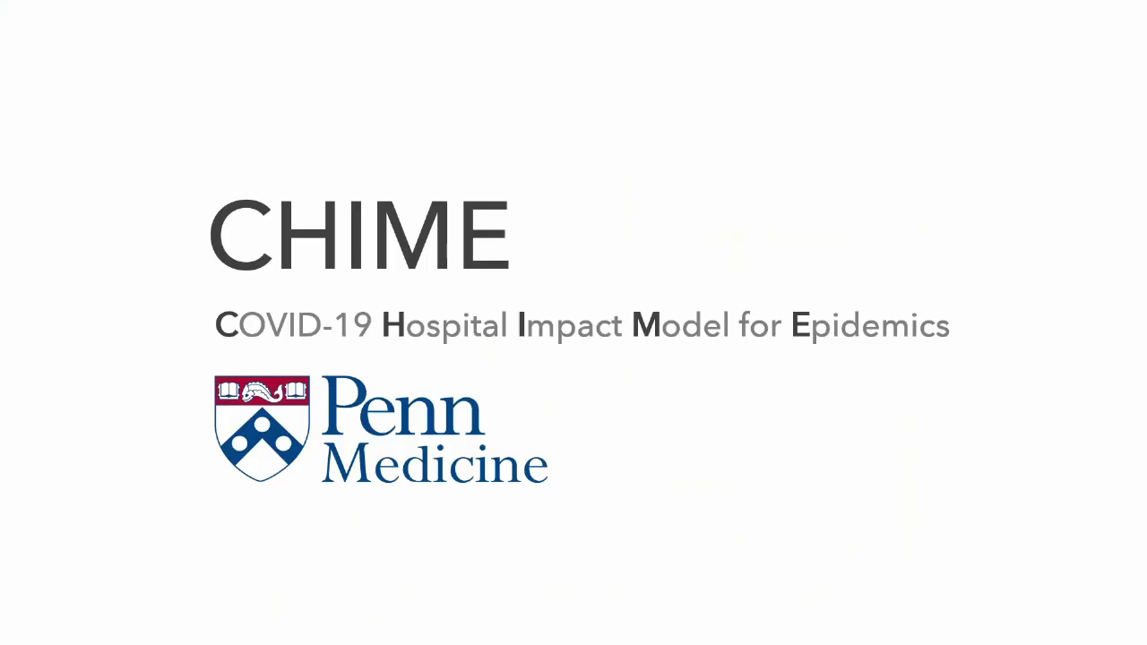
{"action": "left_click", "coordinate": [309, 550]}
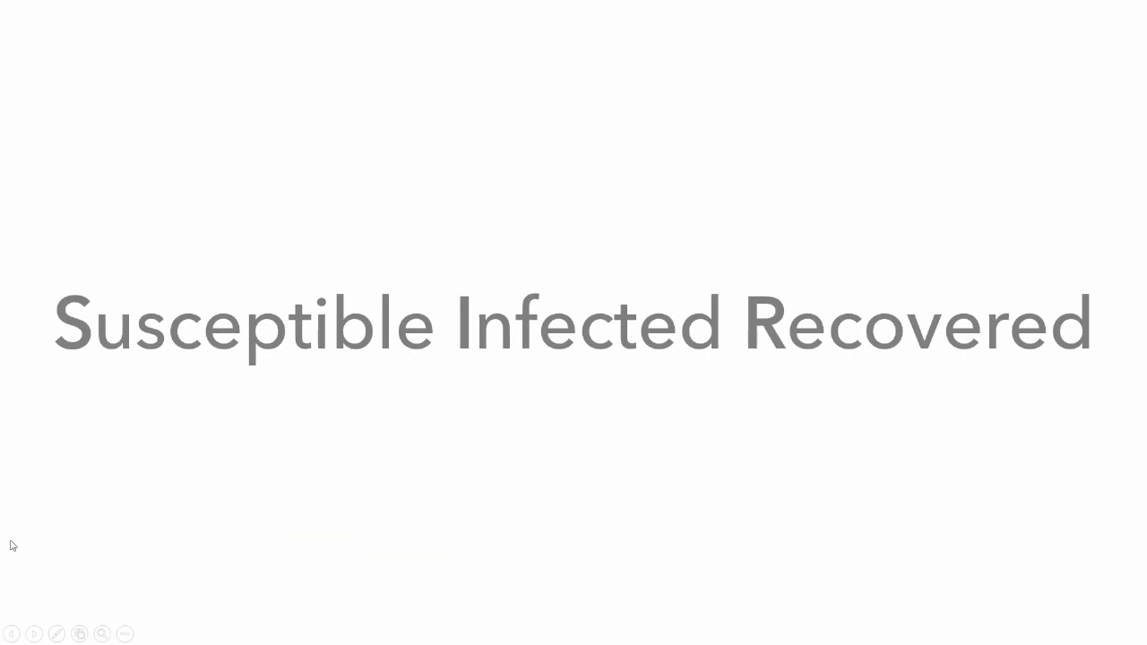
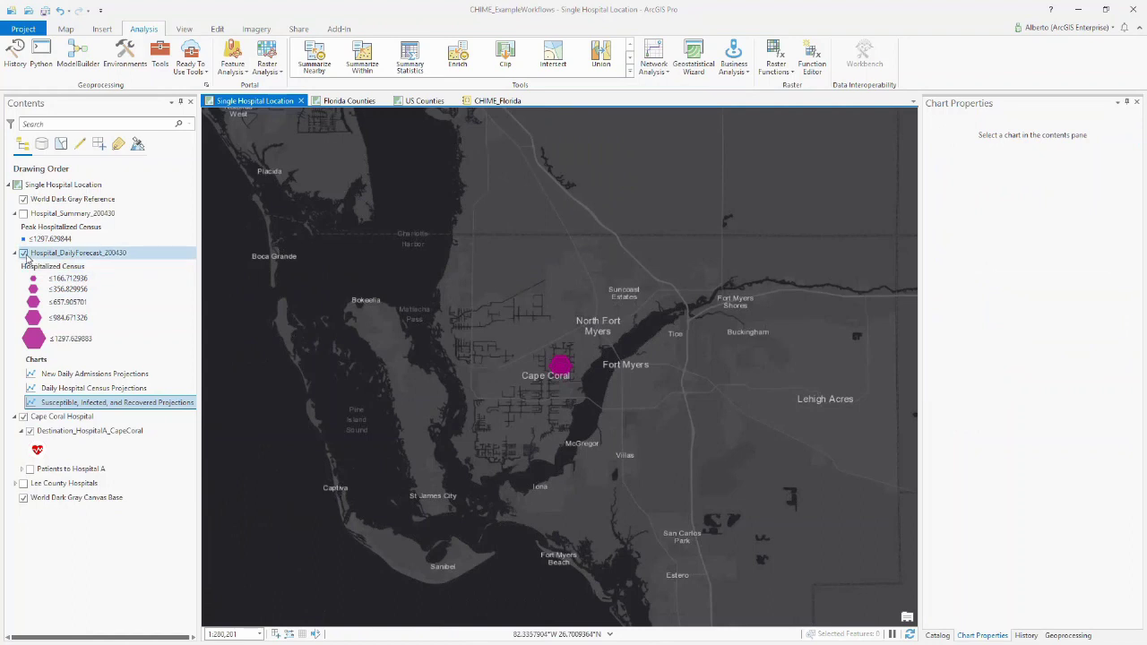
- Hide the Hospital_DailyForecast_200430 layer, then switch to the Florida Counties map and collapse its Previous Runs group
{"action": "left_click", "coordinate": [24, 254]}
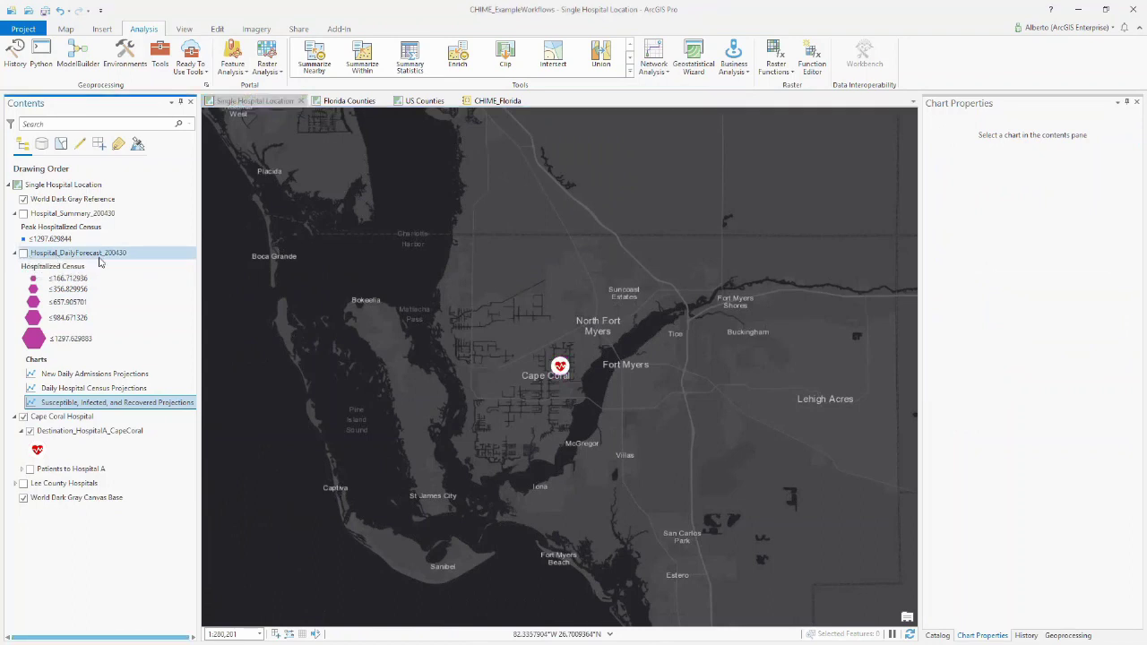
{"action": "left_click", "coordinate": [349, 101]}
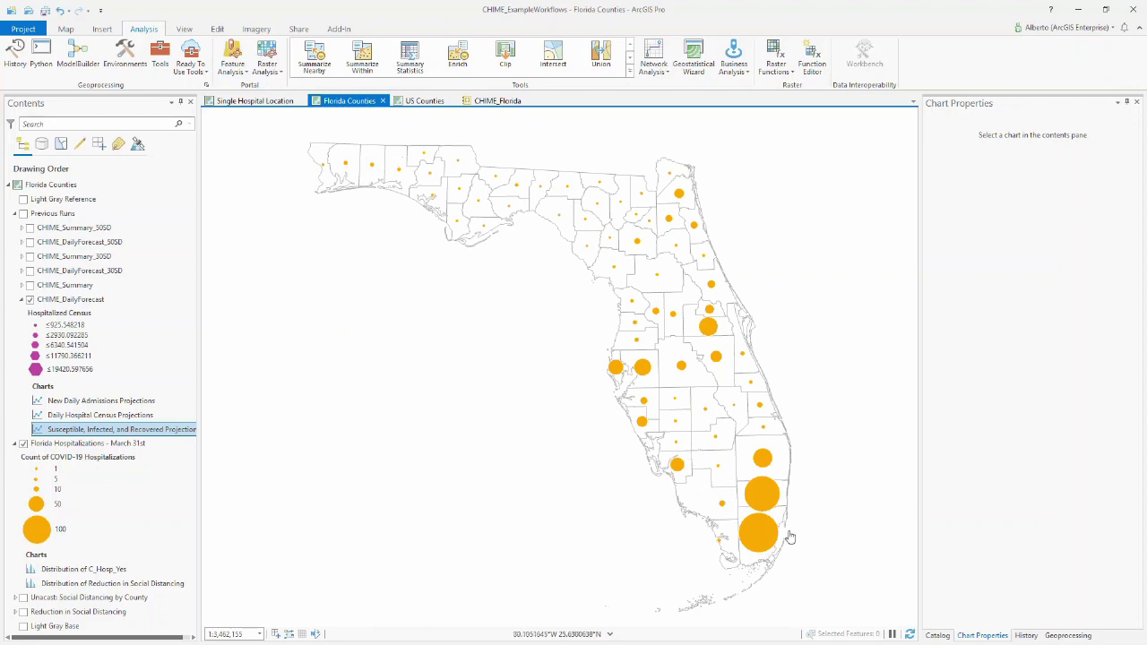
{"action": "left_click", "coordinate": [15, 214]}
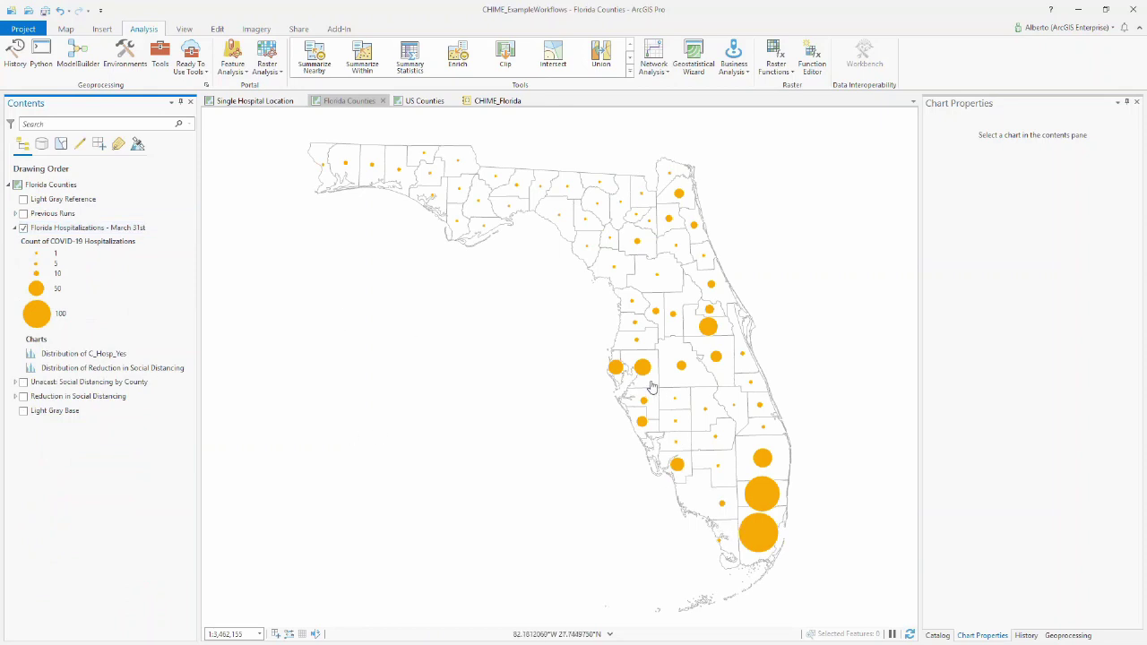
- Examine the Florida Hospitalizations attributes of Hillsborough County, including its ICU beds and case counts, and close the pop-up
{"action": "left_click", "coordinate": [651, 387]}
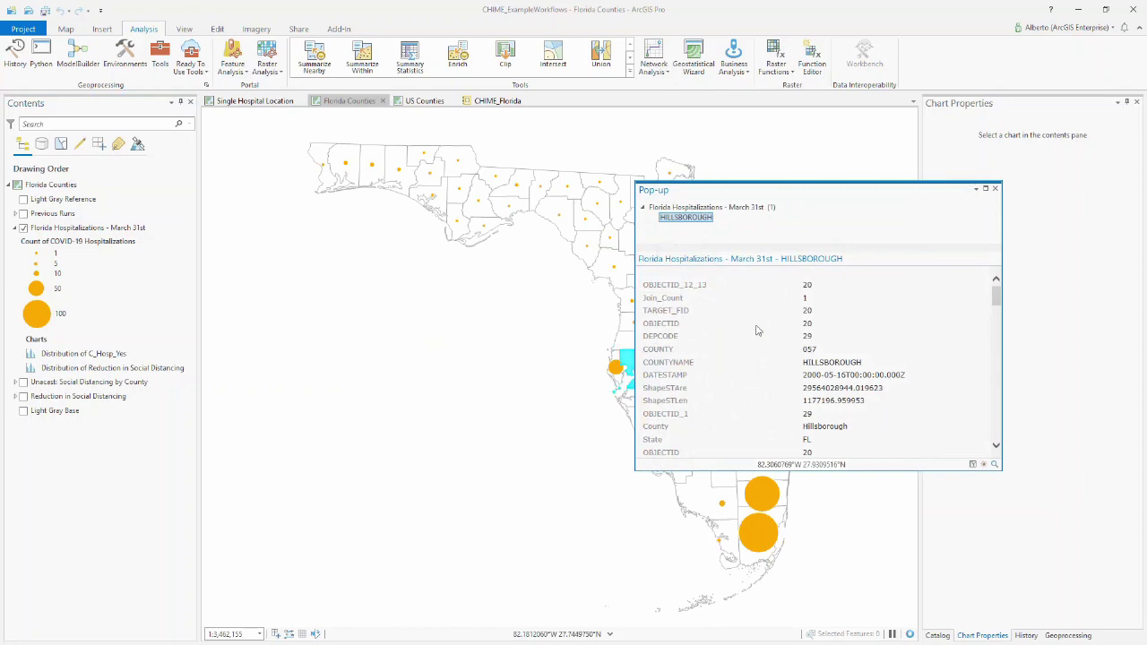
{"action": "left_click_drag", "start_coordinate": [999, 303], "coordinate": [997, 439]}
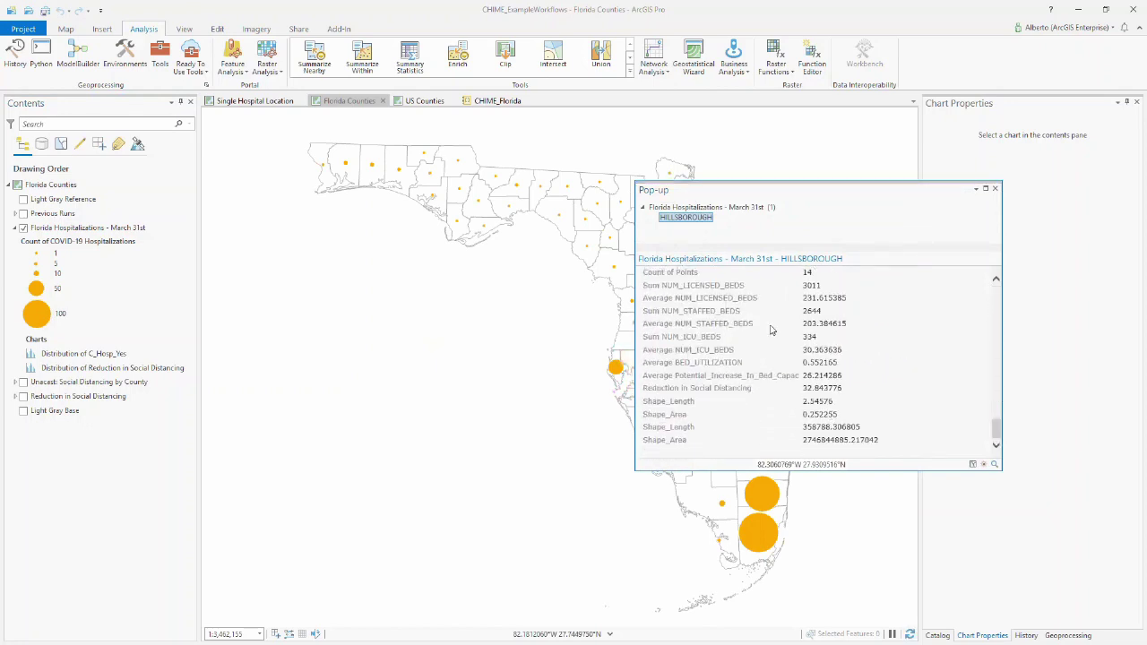
{"action": "left_click_drag", "start_coordinate": [802, 337], "coordinate": [822, 340]}
{"action": "left_click_drag", "start_coordinate": [997, 431], "coordinate": [996, 385]}
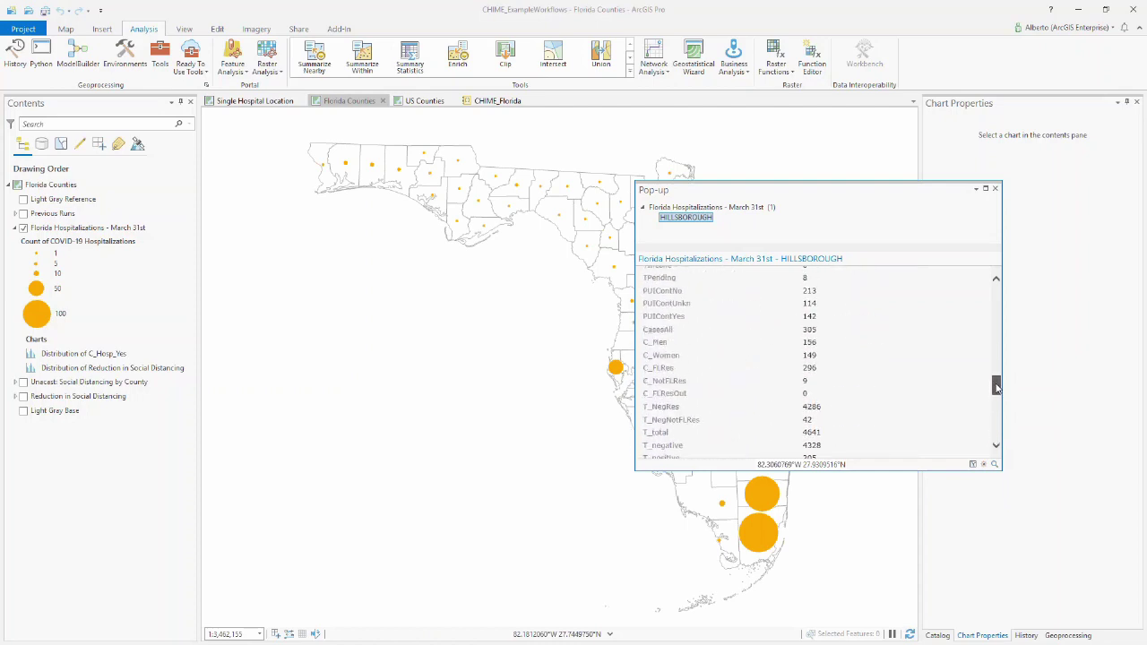
{"action": "left_click", "coordinate": [986, 189]}
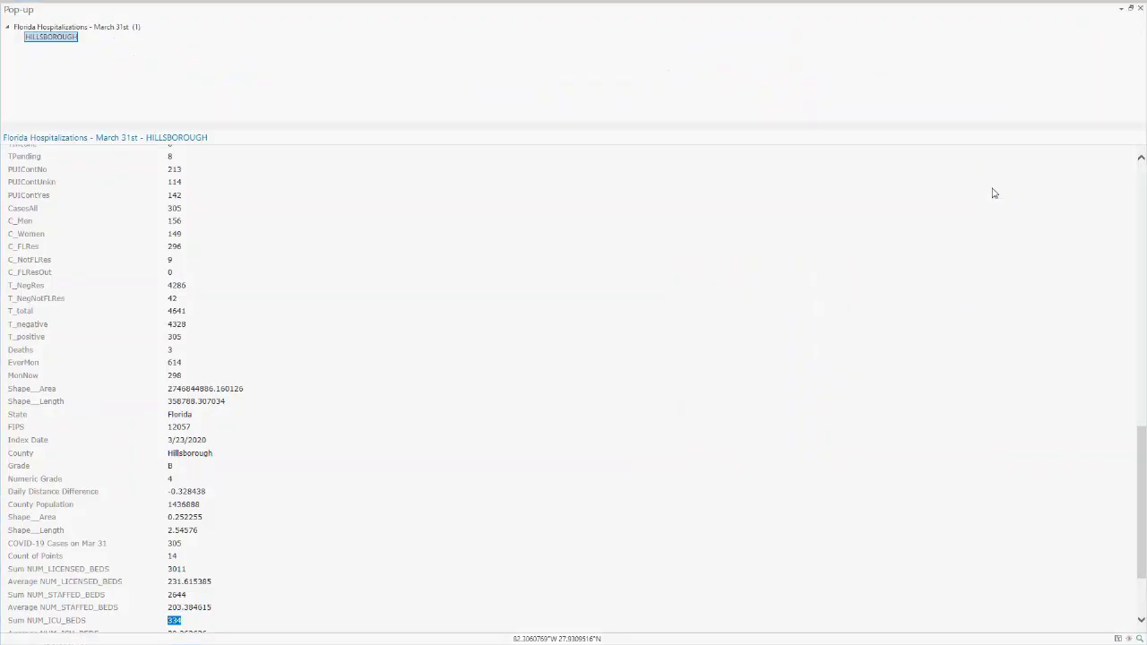
{"action": "left_click", "coordinate": [1130, 8]}
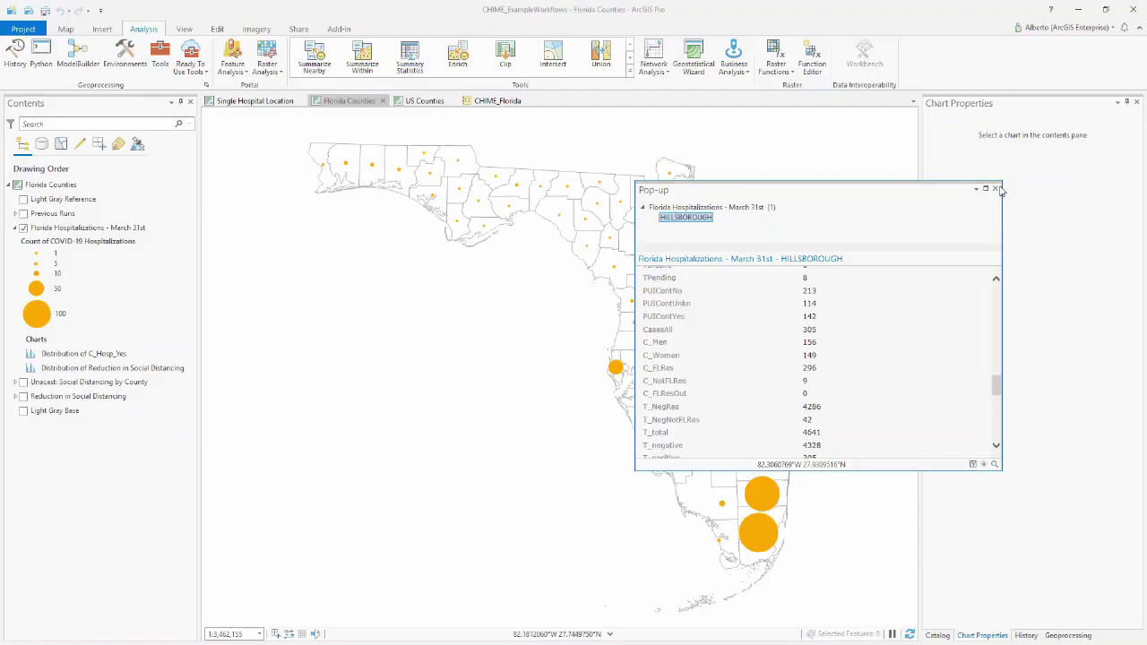
{"action": "left_click", "coordinate": [996, 189]}
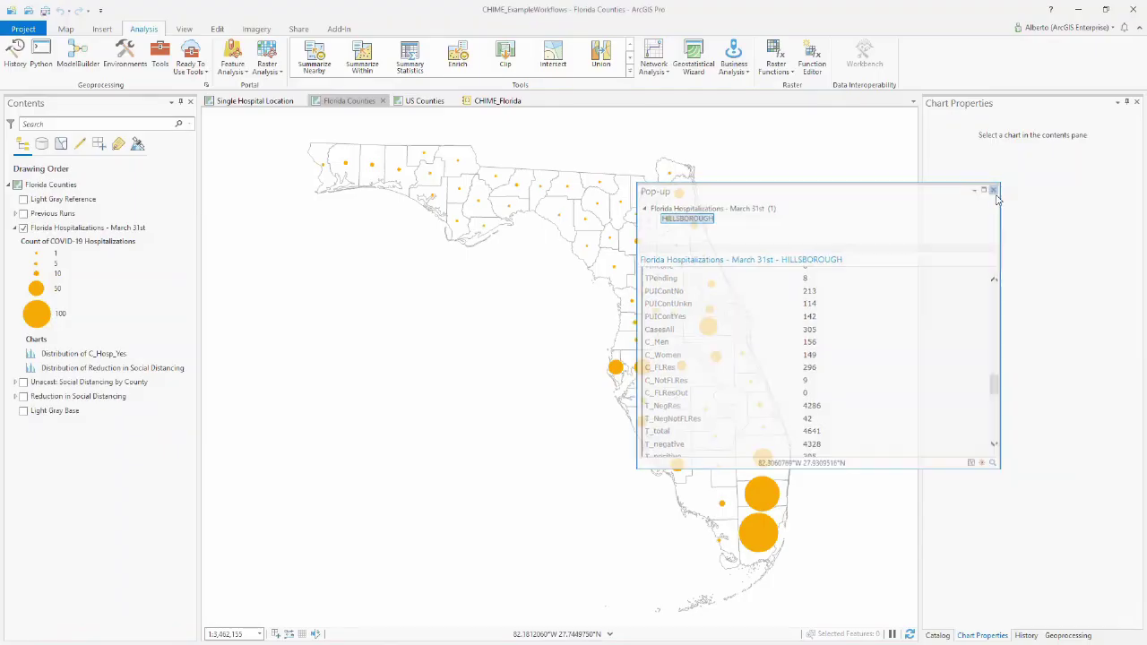
- Open CHIME Model v1.1.2 from the COVID-19 Modeling Toolbox and use the Florida Hospitalizations - March 31st layer as input
{"action": "left_click", "coordinate": [938, 635]}
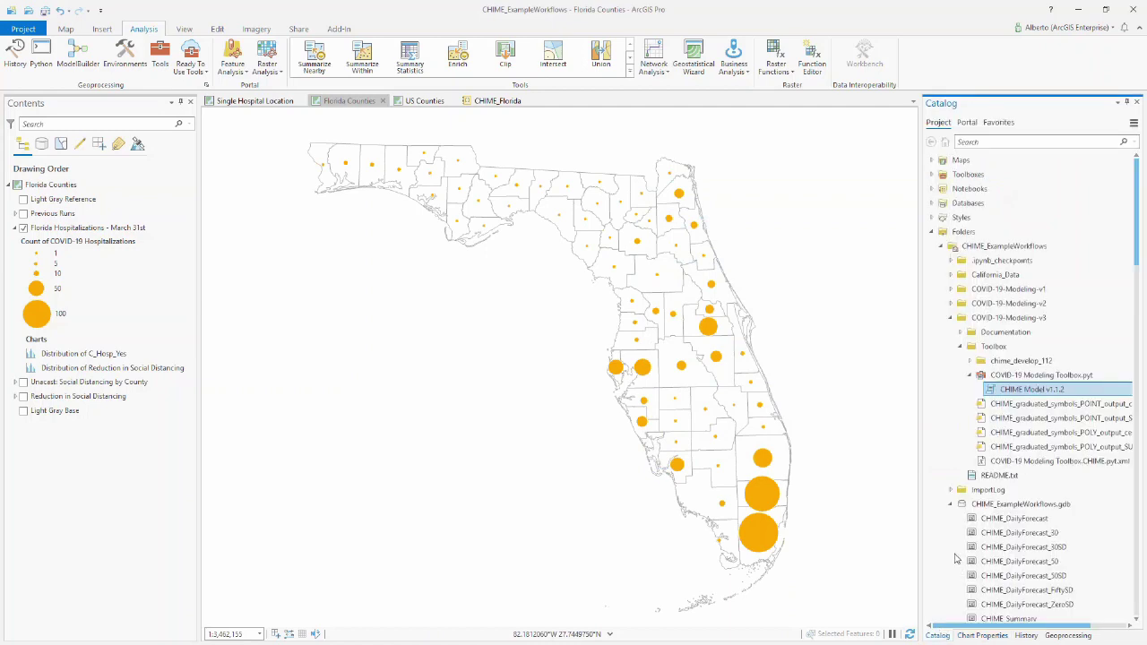
{"action": "double_click", "coordinate": [1029, 391]}
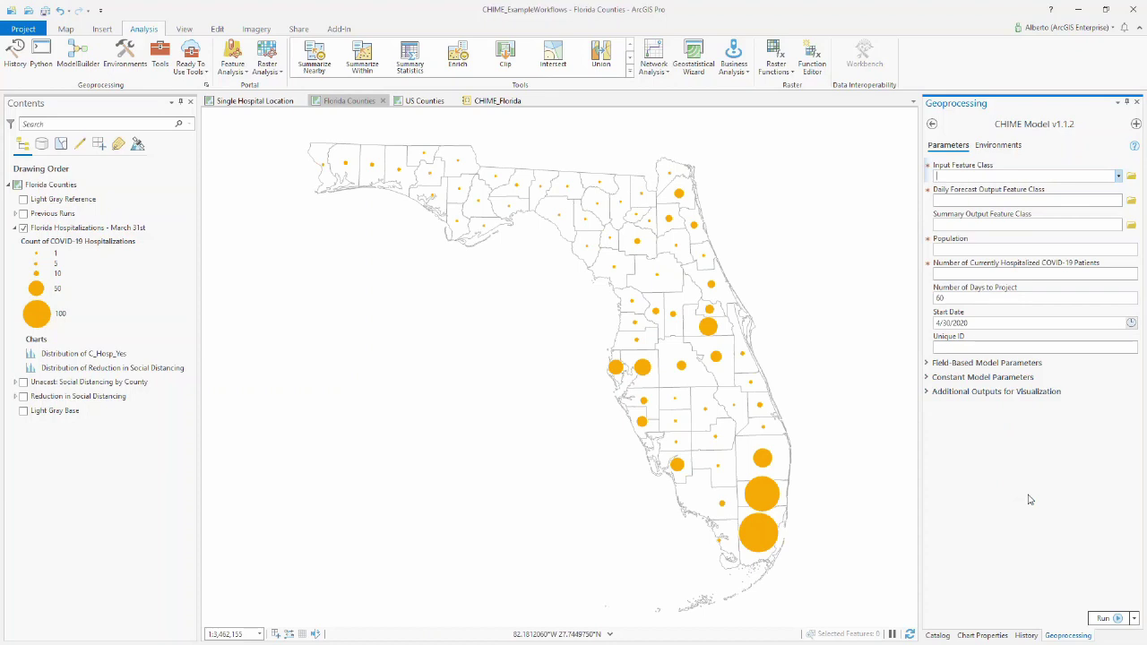
{"action": "left_click", "coordinate": [104, 231]}
{"action": "left_click_drag", "start_coordinate": [125, 231], "coordinate": [1009, 177]}
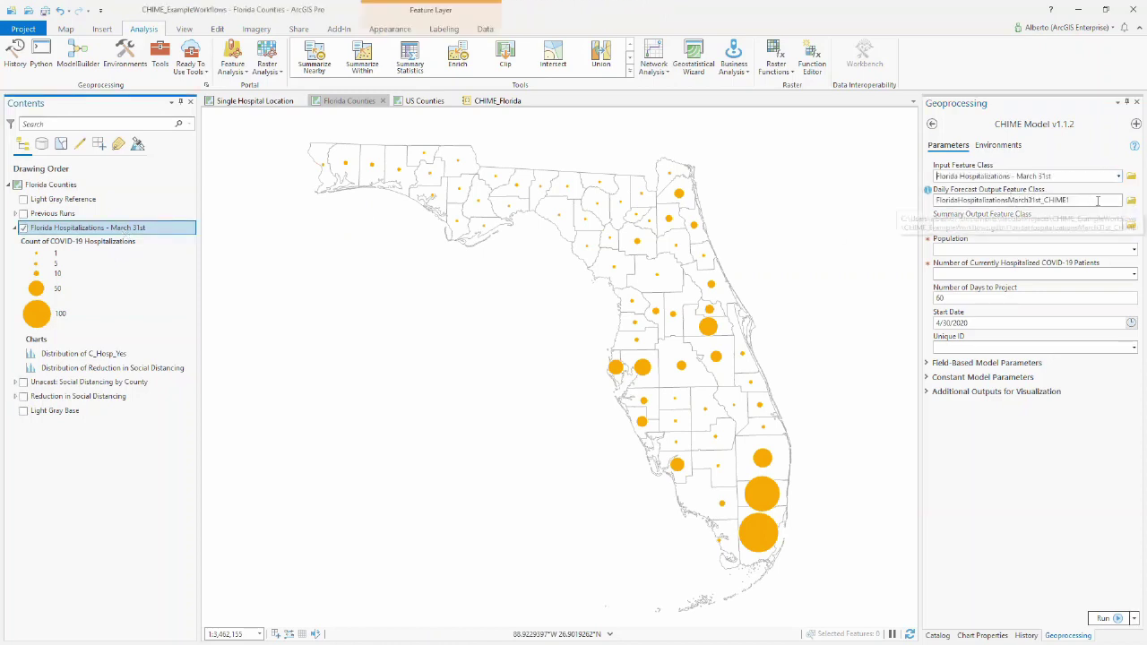
- Name the daily forecast output feature class DailyForecast_Florida_0SD in the CHIME_ExampleWorkflows geodatabase
{"action": "left_click_drag", "start_coordinate": [1119, 200], "coordinate": [992, 199]}
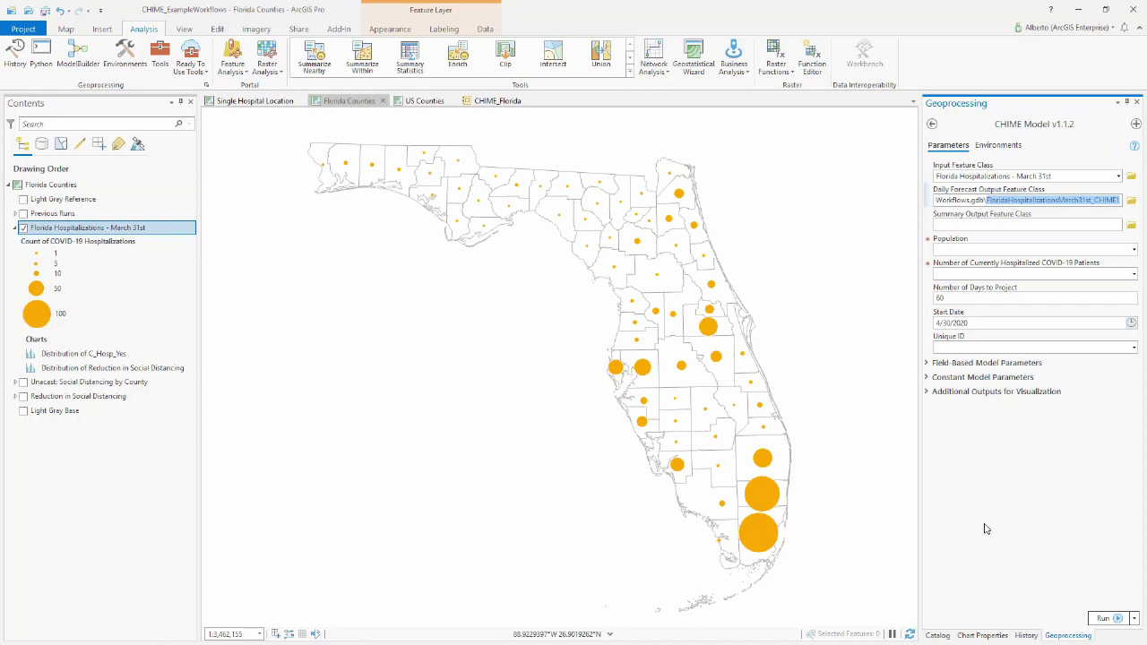
{"action": "type", "text": "DailyForecast"}
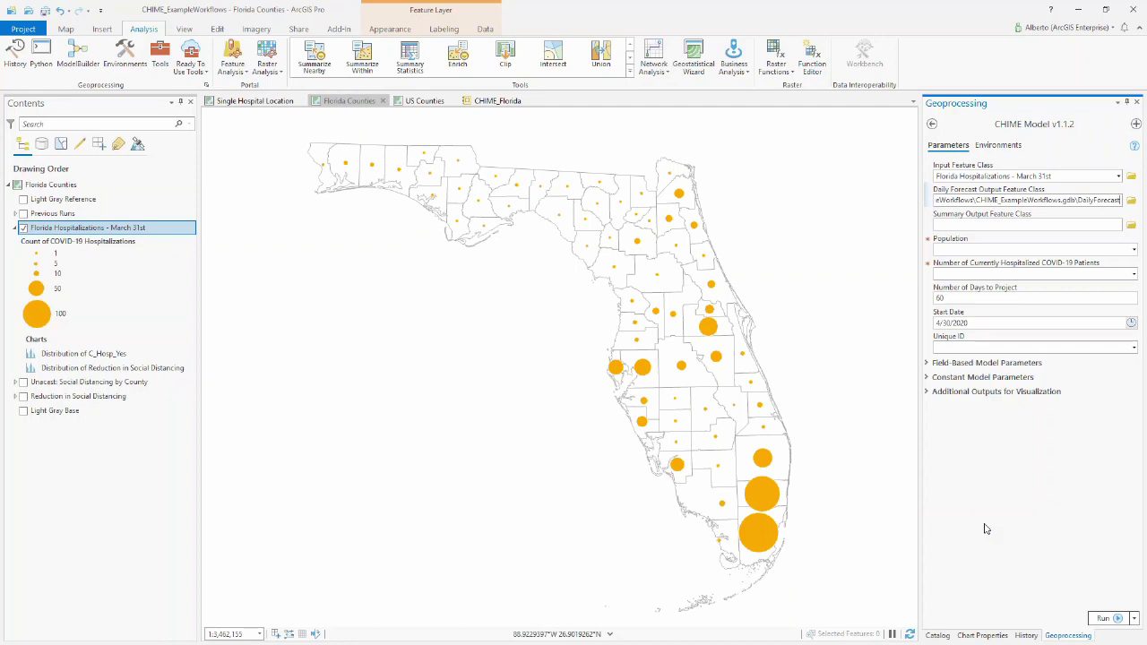
{"action": "type", "text": "_Florida"}
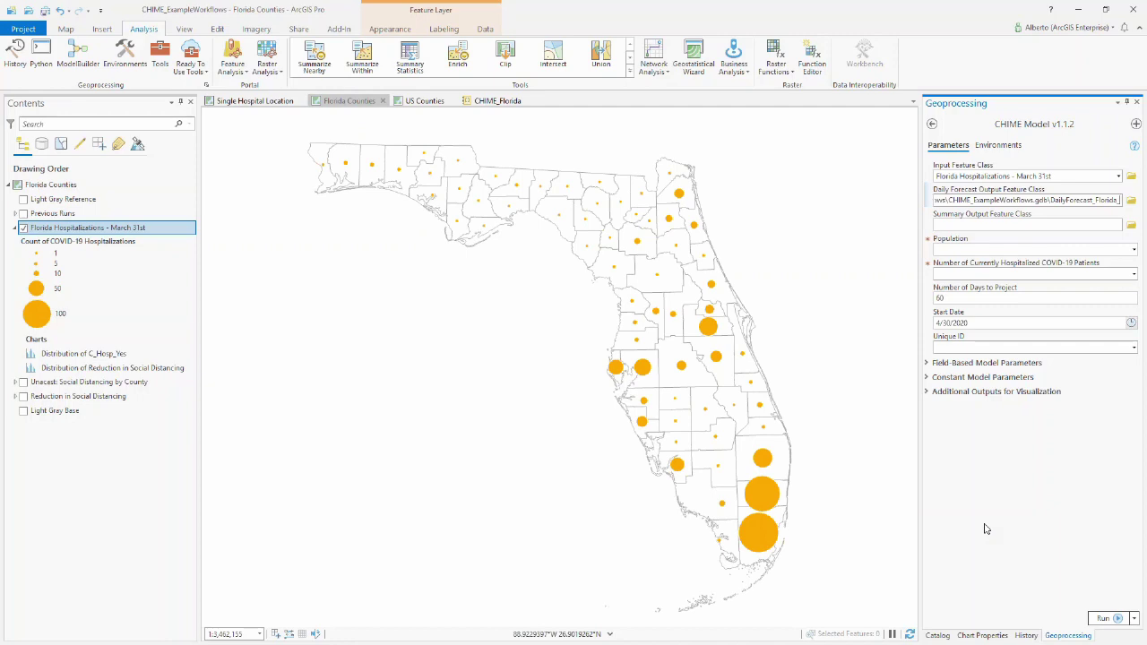
{"action": "type", "text": "_05D"}
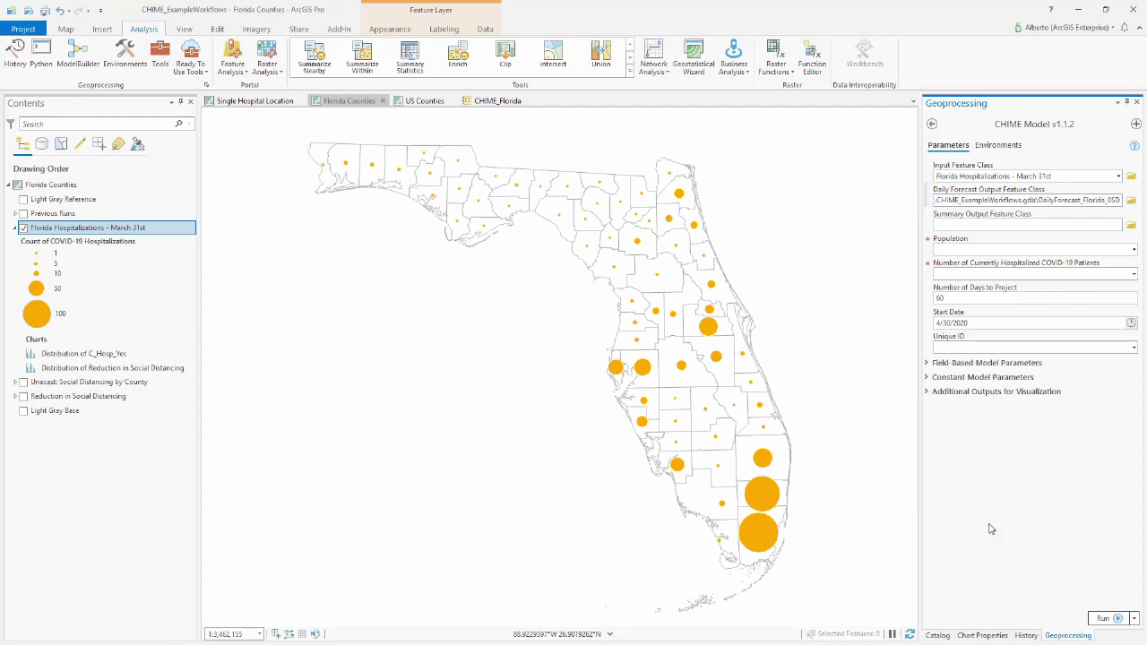
- Name the summary output feature class Summary_Florida_0SD, based on the daily forecast output's name
{"action": "double_click", "coordinate": [1044, 200]}
{"action": "key", "text": "ctrl+c"}
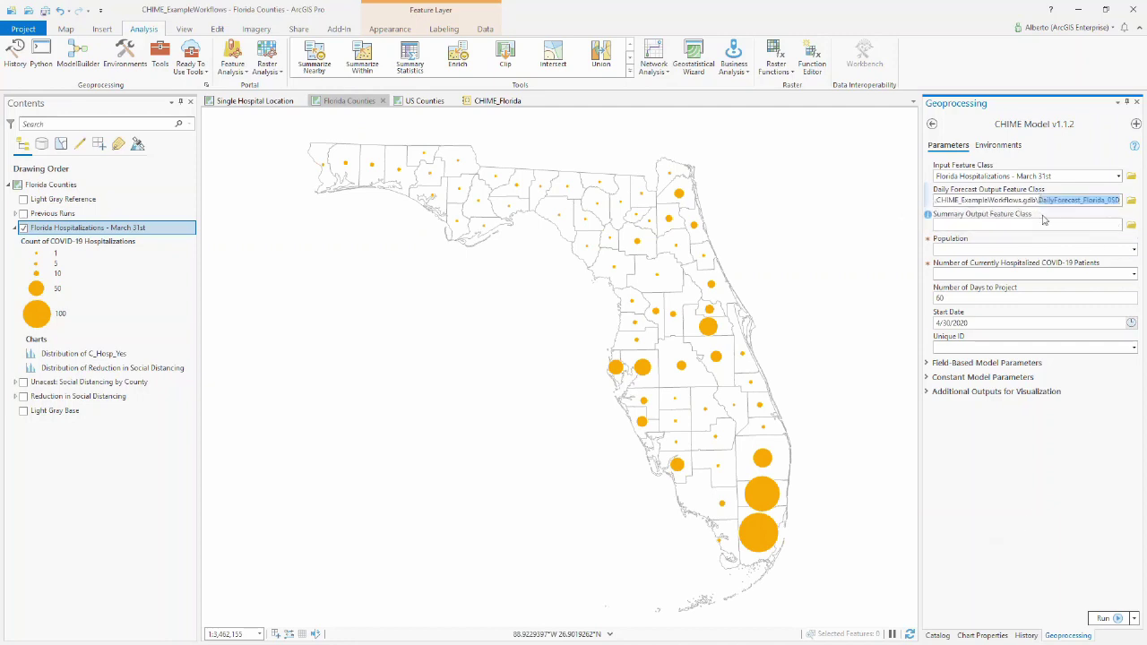
{"action": "left_click", "coordinate": [1058, 224]}
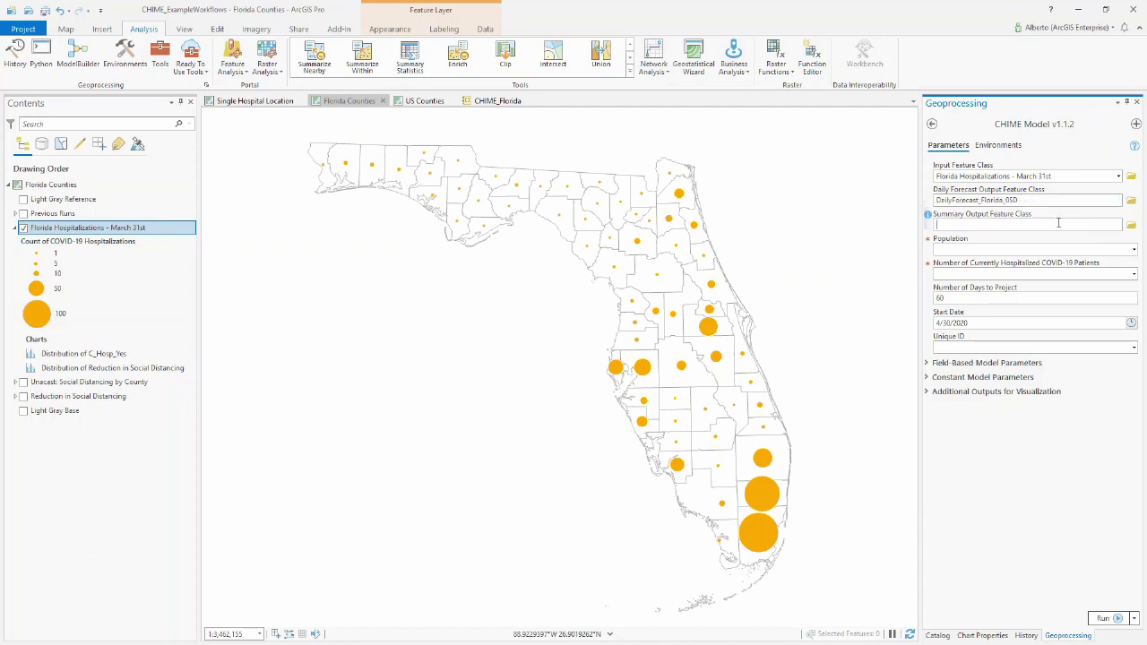
{"action": "key", "text": "ctrl+v"}
{"action": "left_click_drag", "start_coordinate": [979, 224], "coordinate": [936, 224]}
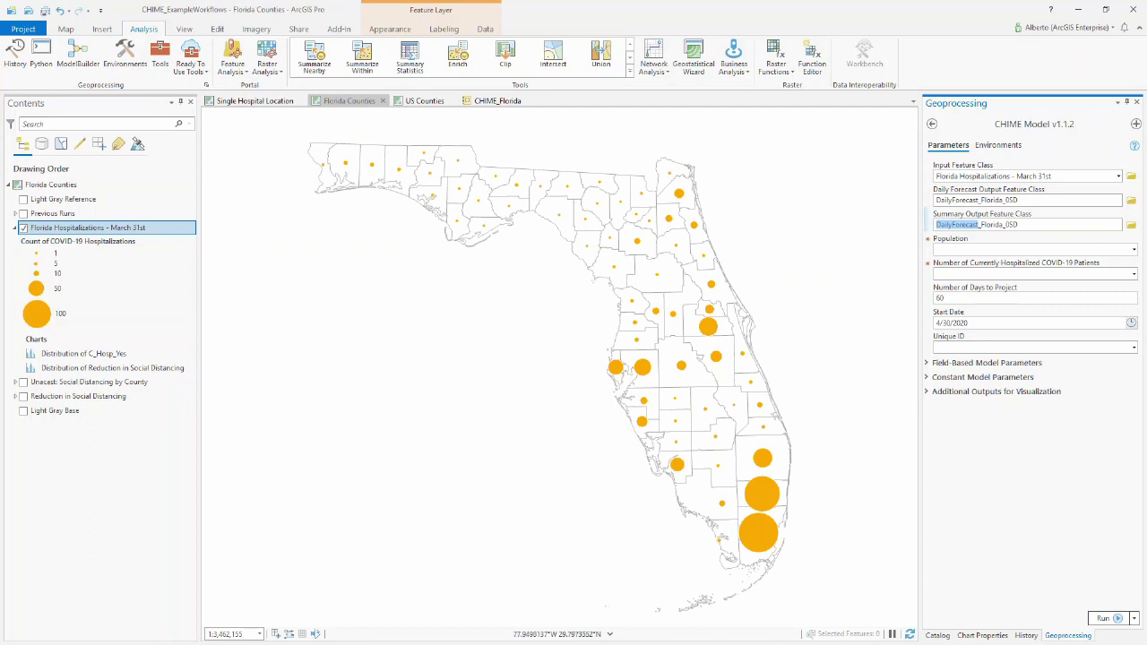
{"action": "type", "text": "Summary_"}
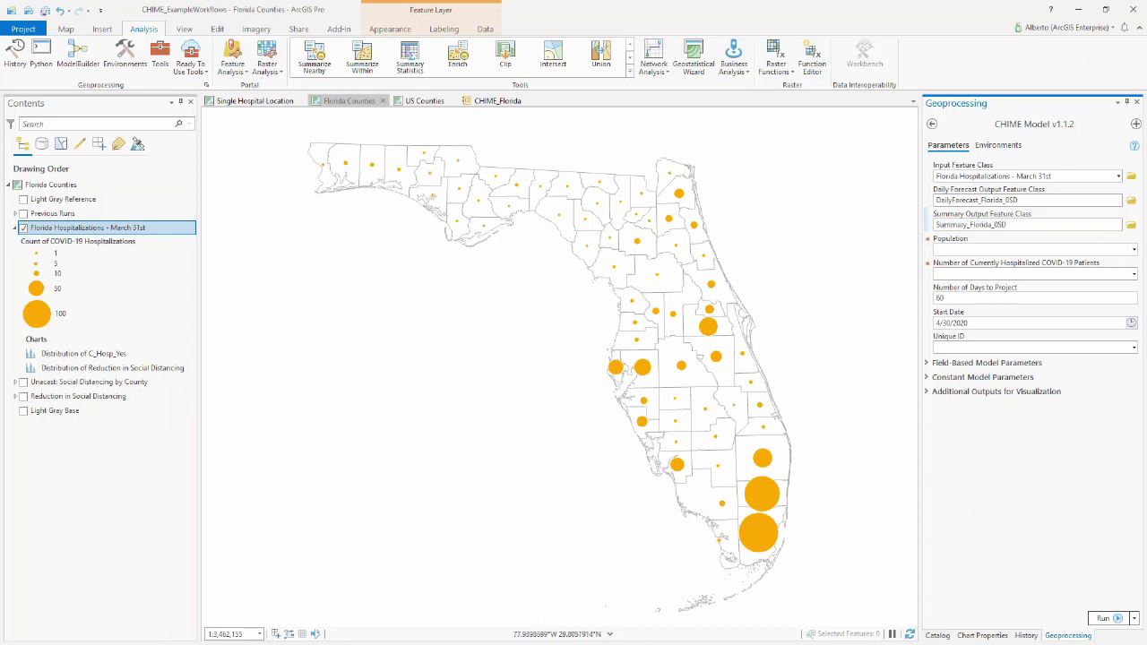
{"action": "key", "text": "Tab"}
- Assign County Population as the population field and C_Hosp_Yes as the number of currently hospitalized COVID-19 patients
{"action": "left_click", "coordinate": [1133, 250]}
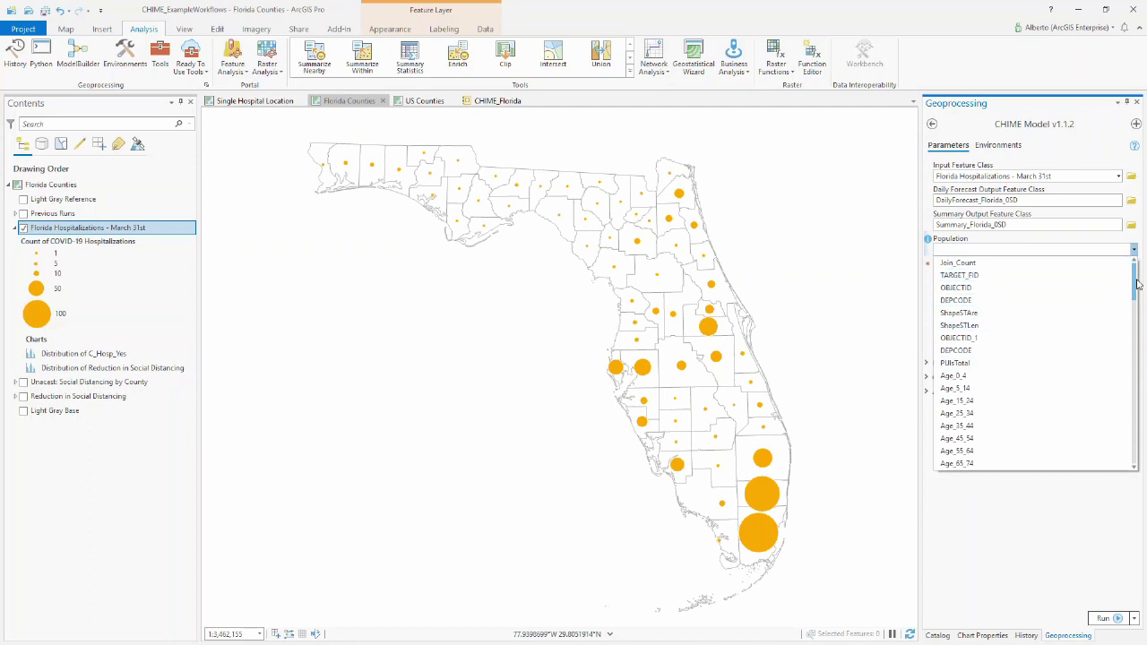
{"action": "scroll", "coordinate": [986, 376], "scroll_direction": "down", "scroll_amount": 10}
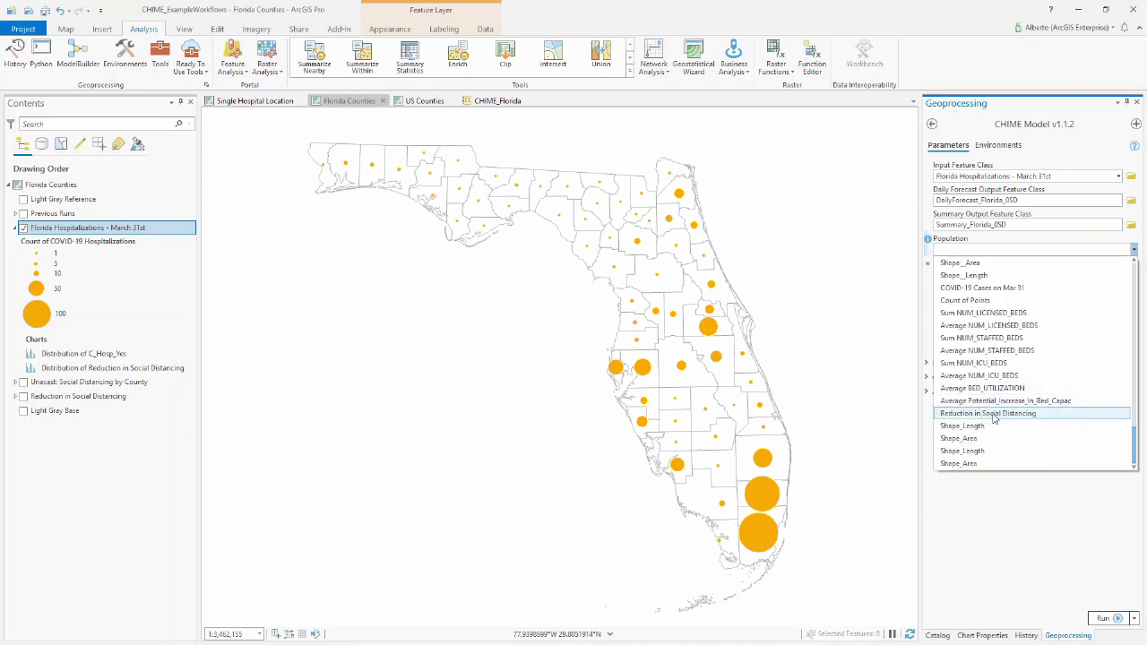
{"action": "scroll", "coordinate": [980, 413], "scroll_direction": "up", "scroll_amount": 2}
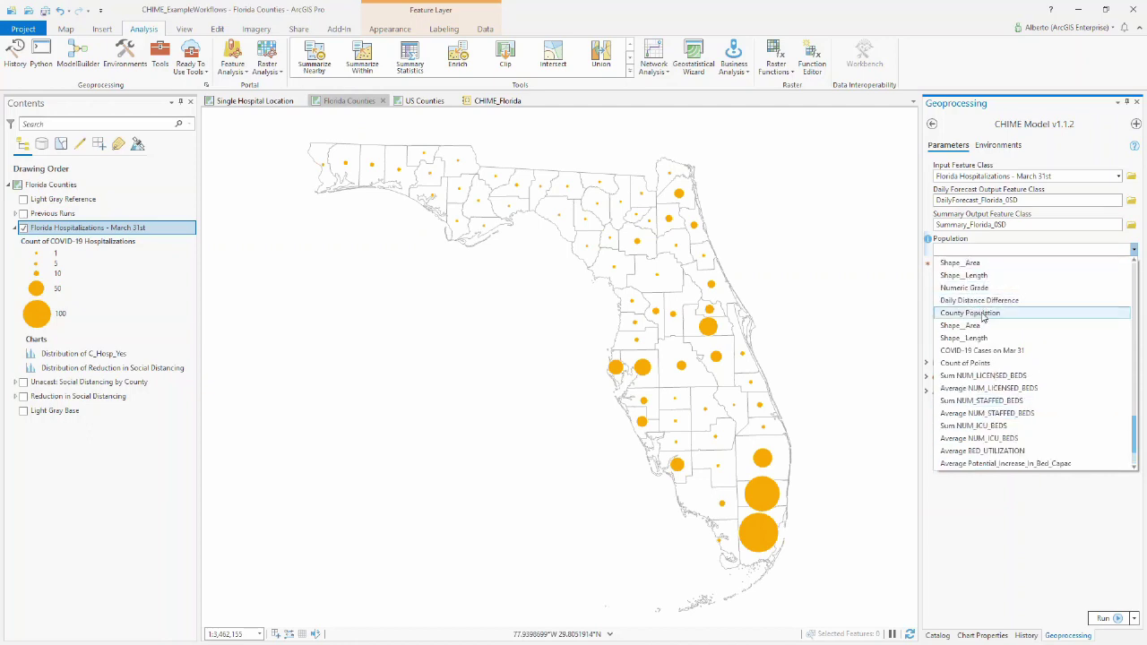
{"action": "left_click", "coordinate": [980, 312]}
{"action": "left_click", "coordinate": [1135, 274]}
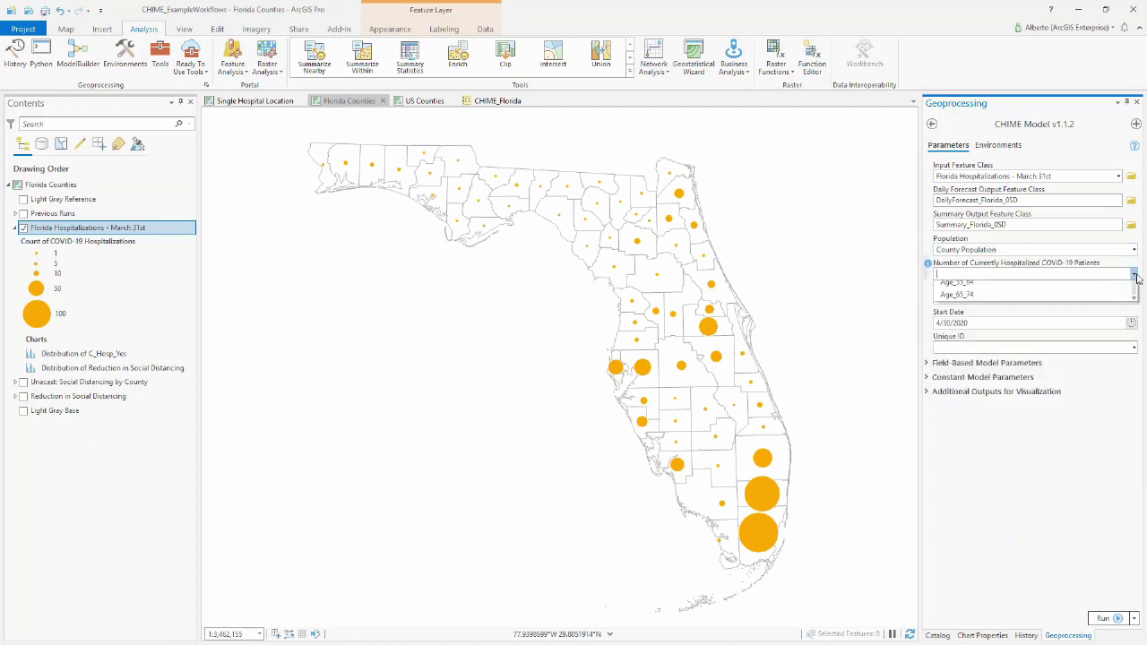
{"action": "left_click_drag", "start_coordinate": [1135, 324], "coordinate": [1135, 486]}
{"action": "scroll", "coordinate": [1023, 425], "scroll_direction": "up", "scroll_amount": 10}
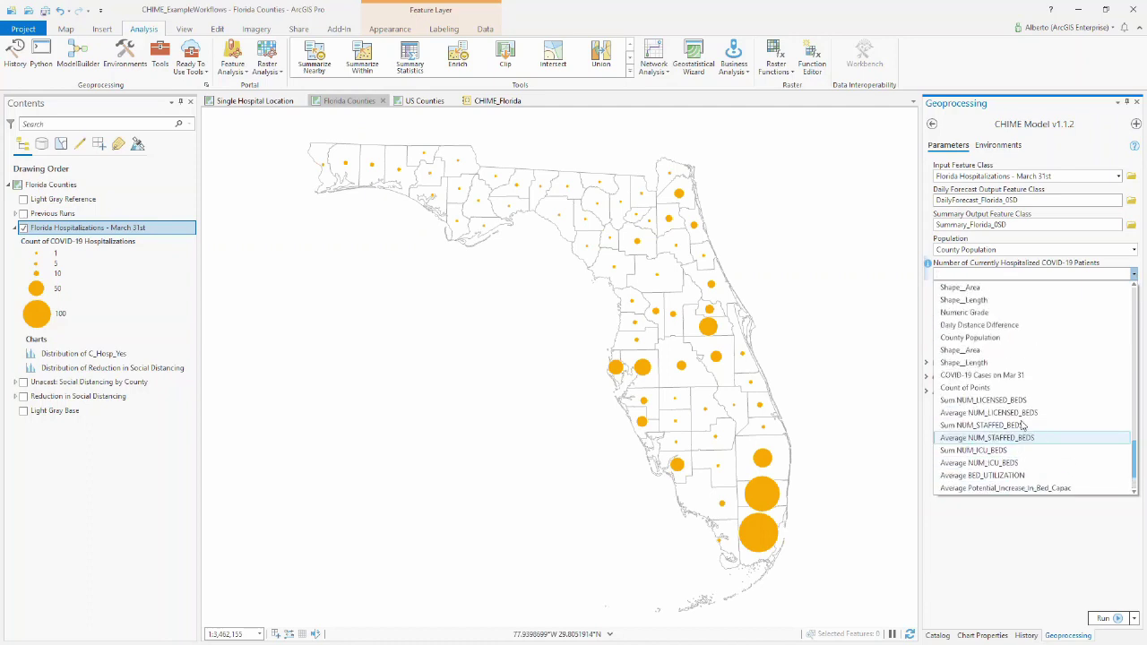
{"action": "scroll", "coordinate": [1017, 425], "scroll_direction": "up", "scroll_amount": 4}
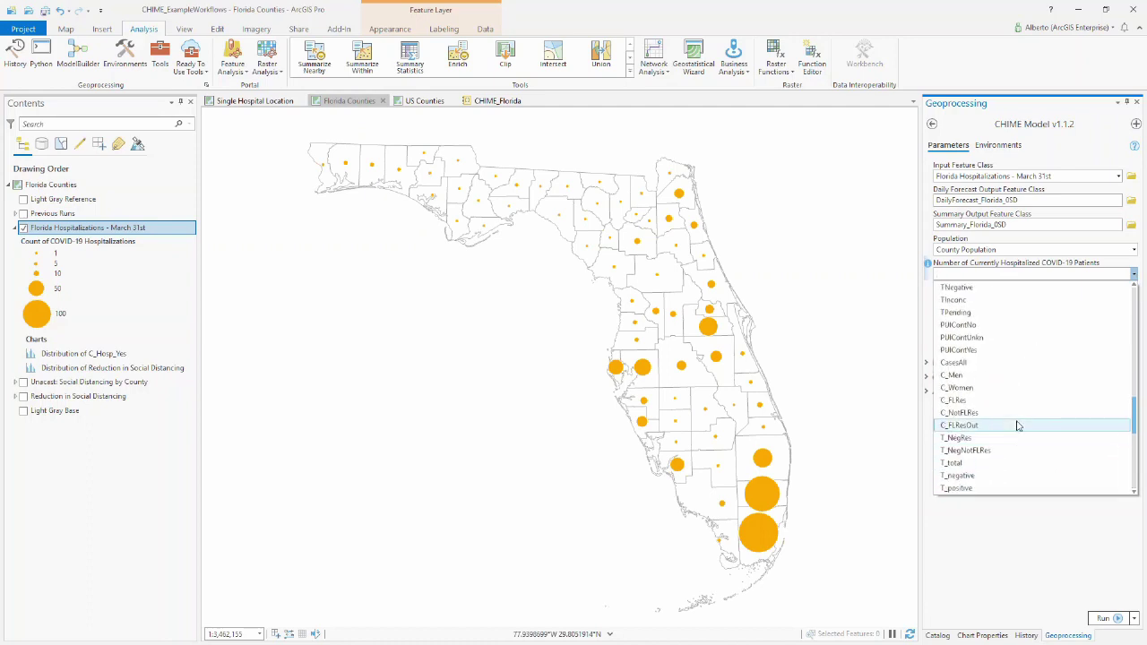
{"action": "left_click", "coordinate": [959, 340]}
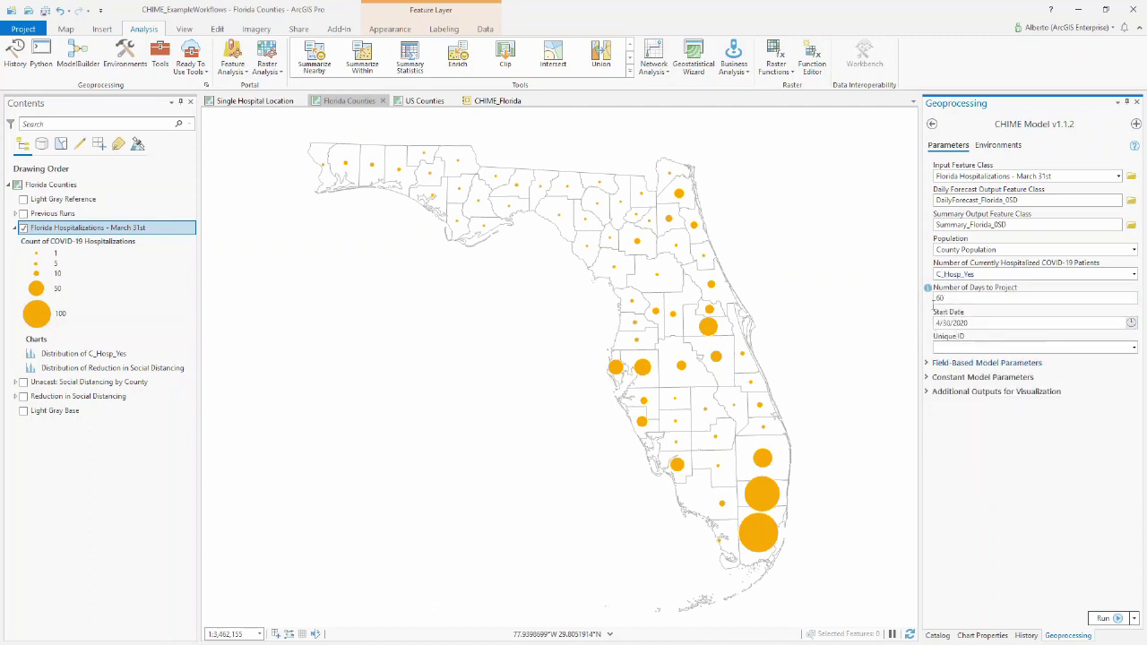
- Set the projection's start date to 3/31/2020 and use COUNTYNAME as the unique ID
{"action": "left_click", "coordinate": [1132, 322]}
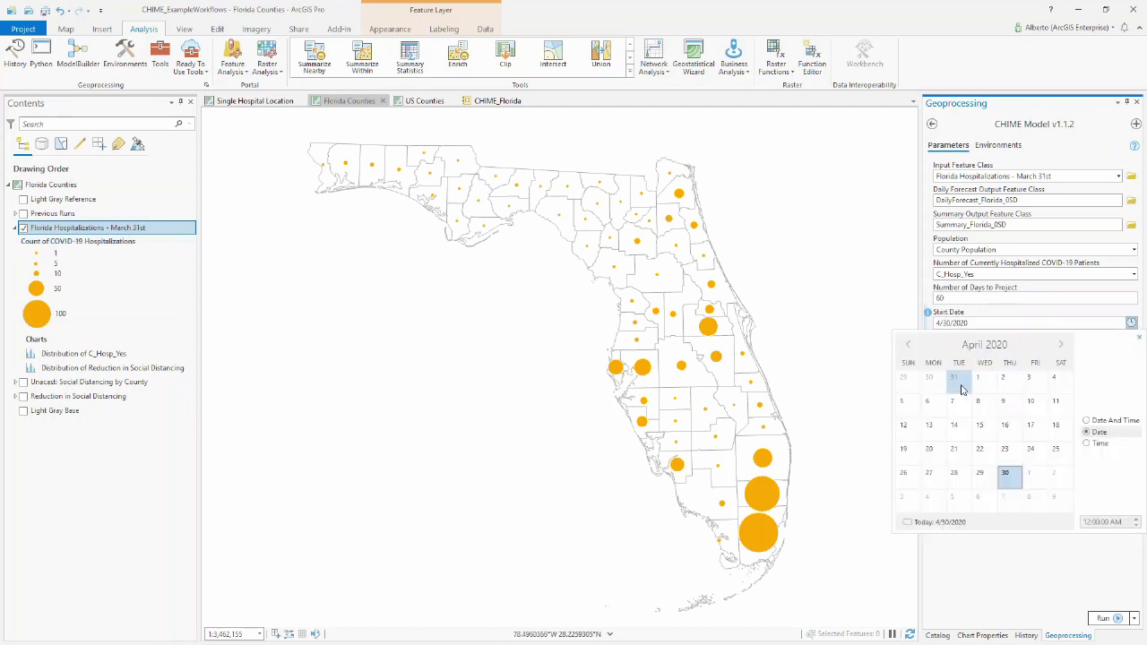
{"action": "scroll", "coordinate": [959, 381], "scroll_direction": "up", "scroll_amount": 1}
{"action": "left_click", "coordinate": [954, 473]}
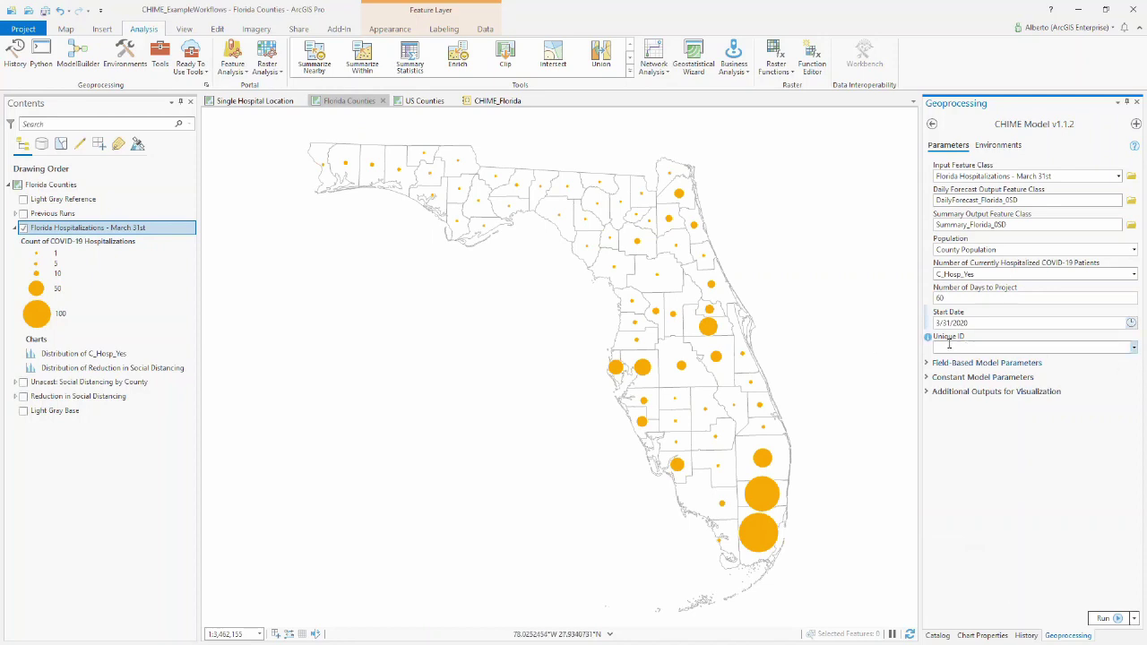
{"action": "left_click", "coordinate": [1134, 348]}
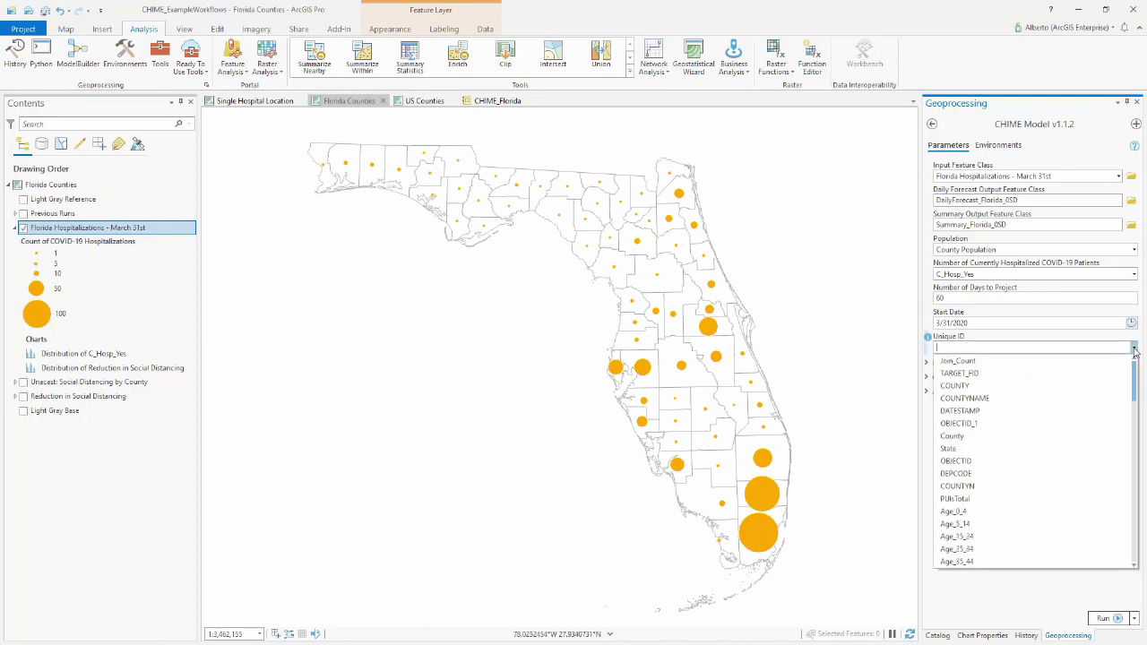
{"action": "left_click", "coordinate": [968, 398]}
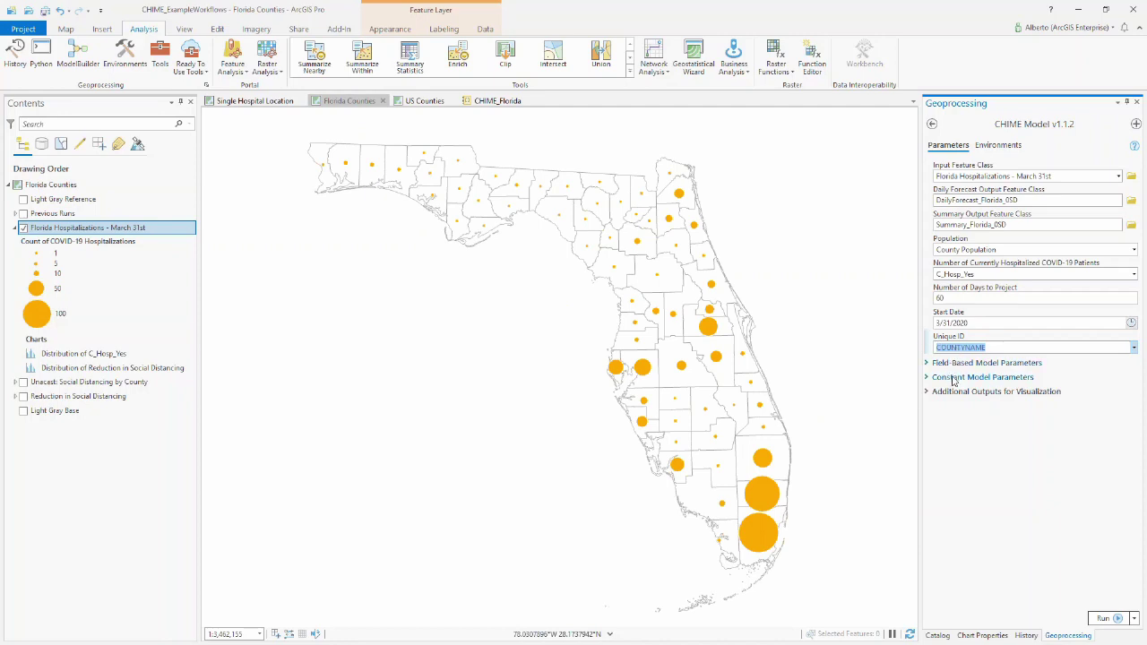
- Set the constant Social Distancing % model parameter to 0
{"action": "left_click", "coordinate": [954, 378]}
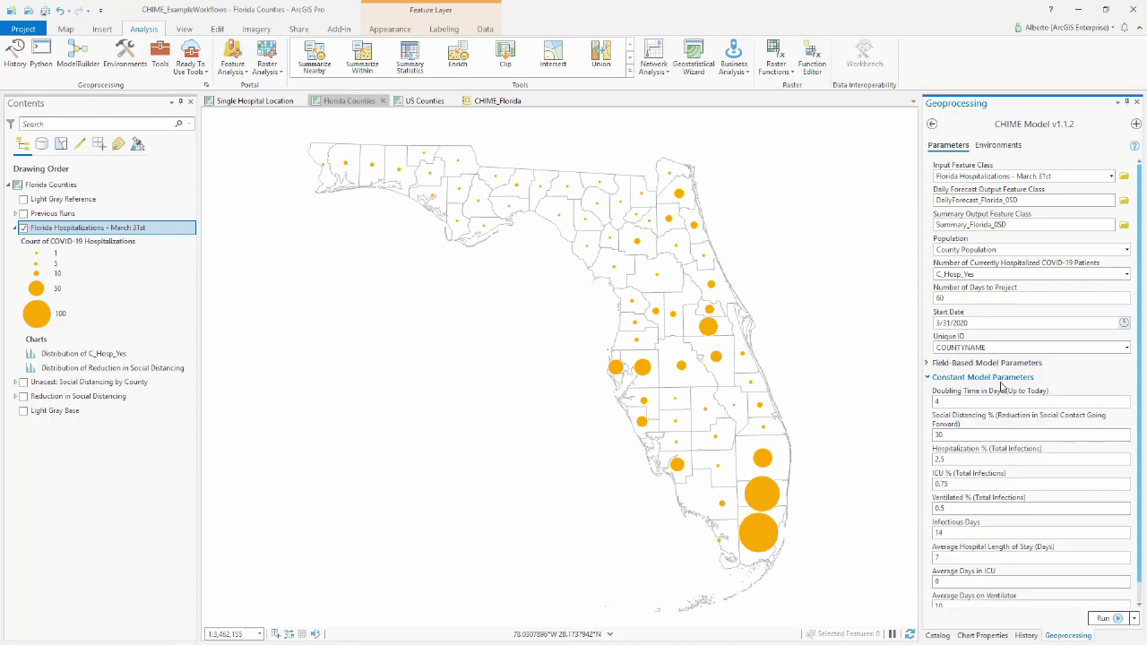
{"action": "scroll", "coordinate": [1054, 415], "scroll_direction": "down", "scroll_amount": 2}
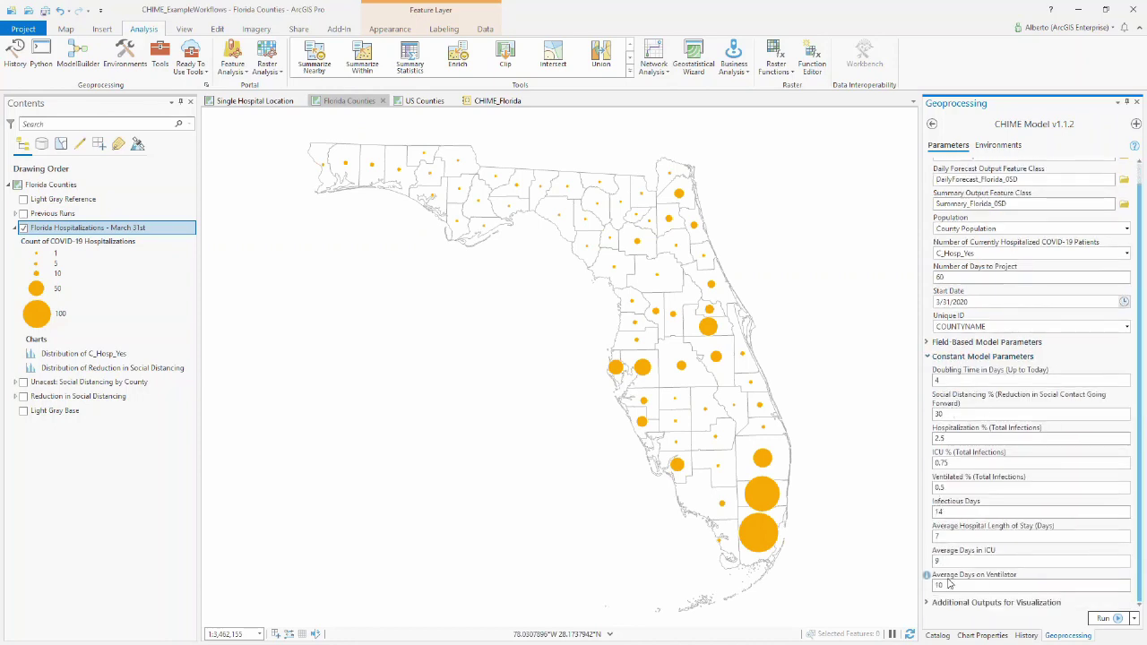
{"action": "double_click", "coordinate": [948, 381]}
{"action": "key", "text": "Tab"}
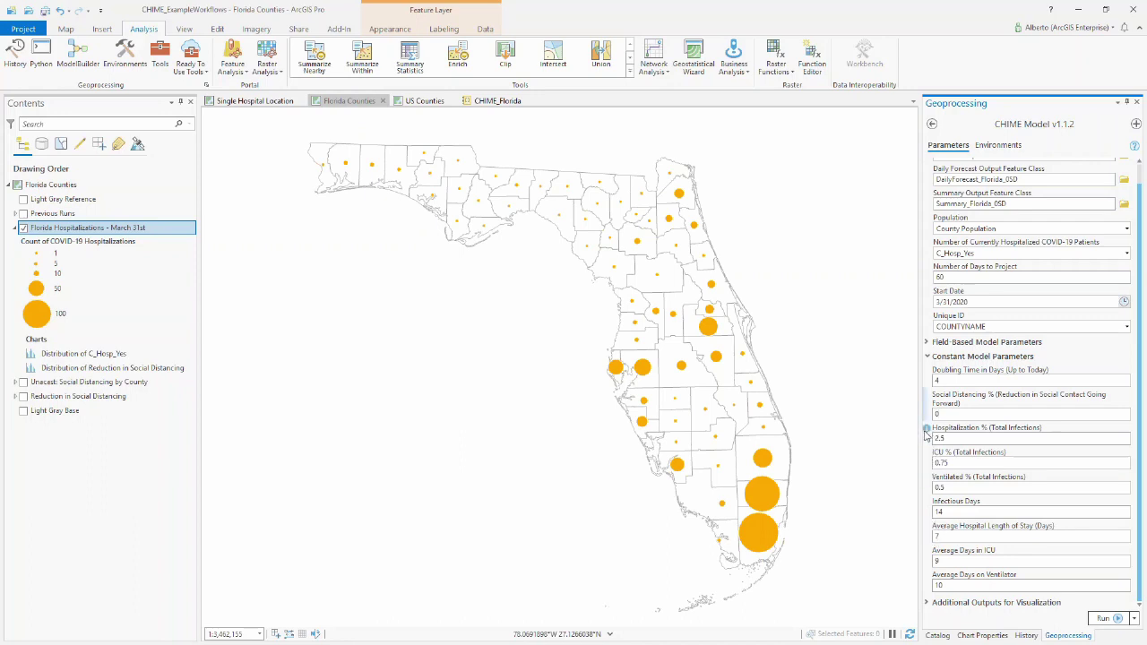
{"action": "mouse_move", "coordinate": [927, 461]}
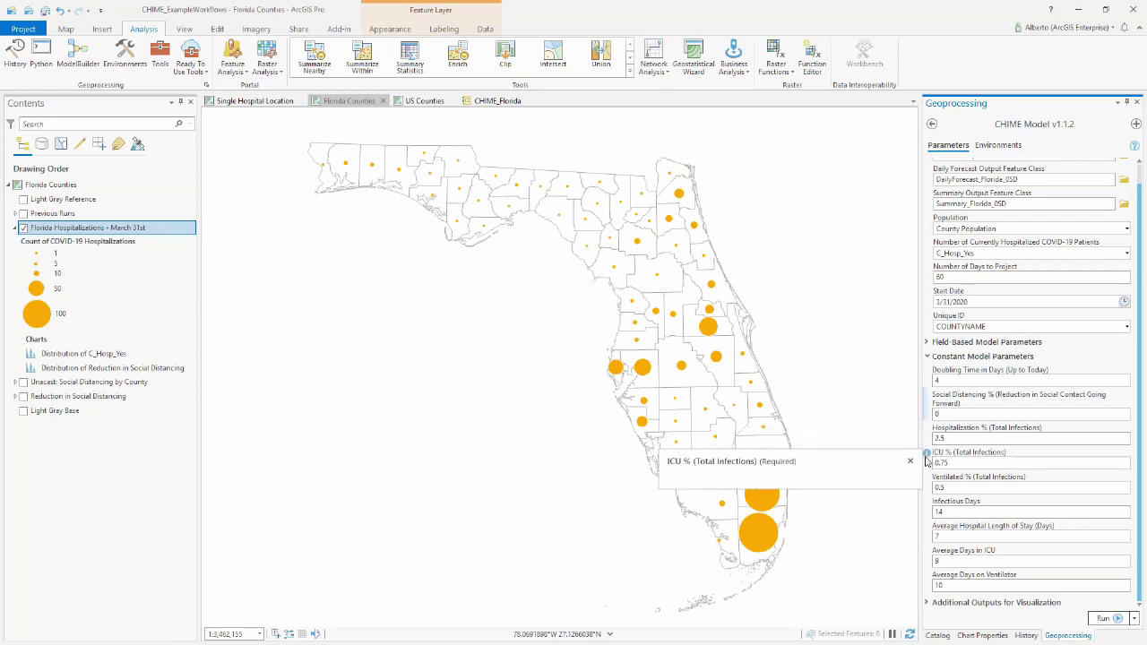
{"action": "mouse_move", "coordinate": [928, 430]}
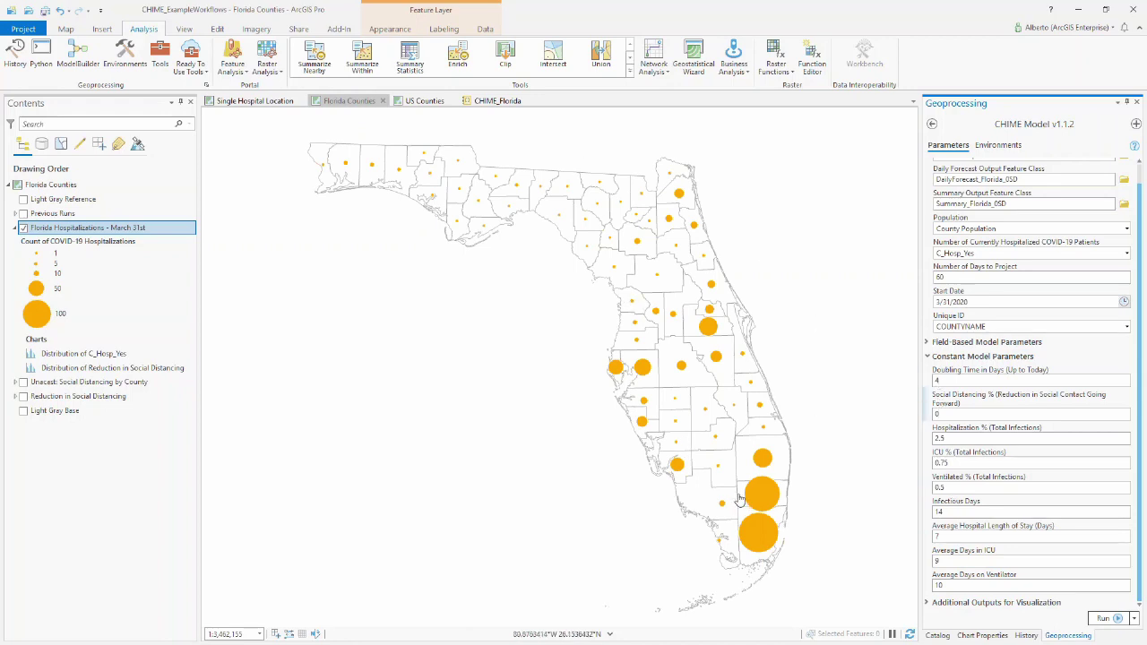
- For the additional visualization outputs, use Sum NUM_STAFFED_BEDS as total bed capacity and Sum NUM_ICU_BEDS as total ICU bed capacity
{"action": "left_click", "coordinate": [1039, 605]}
{"action": "scroll", "coordinate": [1143, 446], "scroll_direction": "down", "scroll_amount": 3}
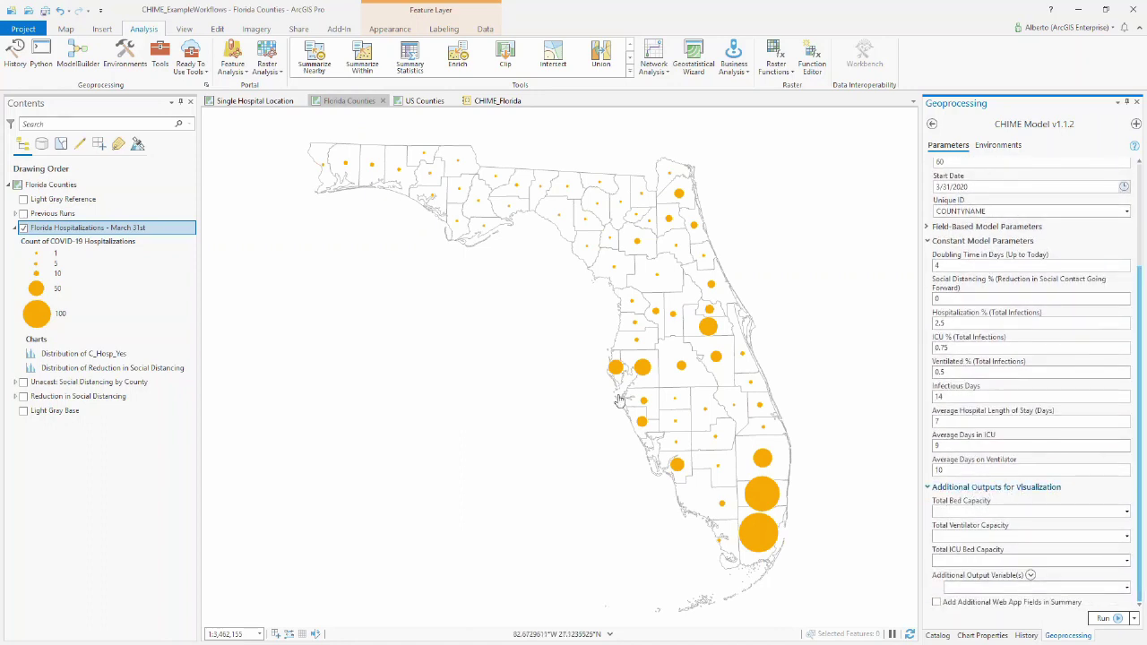
{"action": "left_click", "coordinate": [1127, 512]}
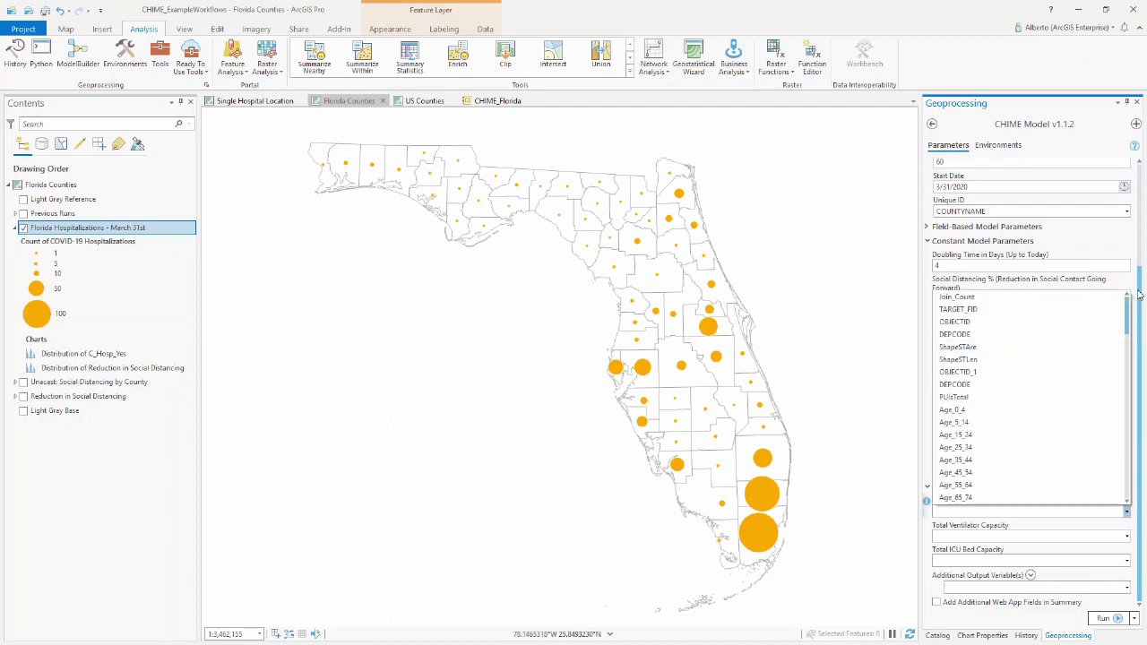
{"action": "left_click_drag", "start_coordinate": [1129, 315], "coordinate": [1128, 484]}
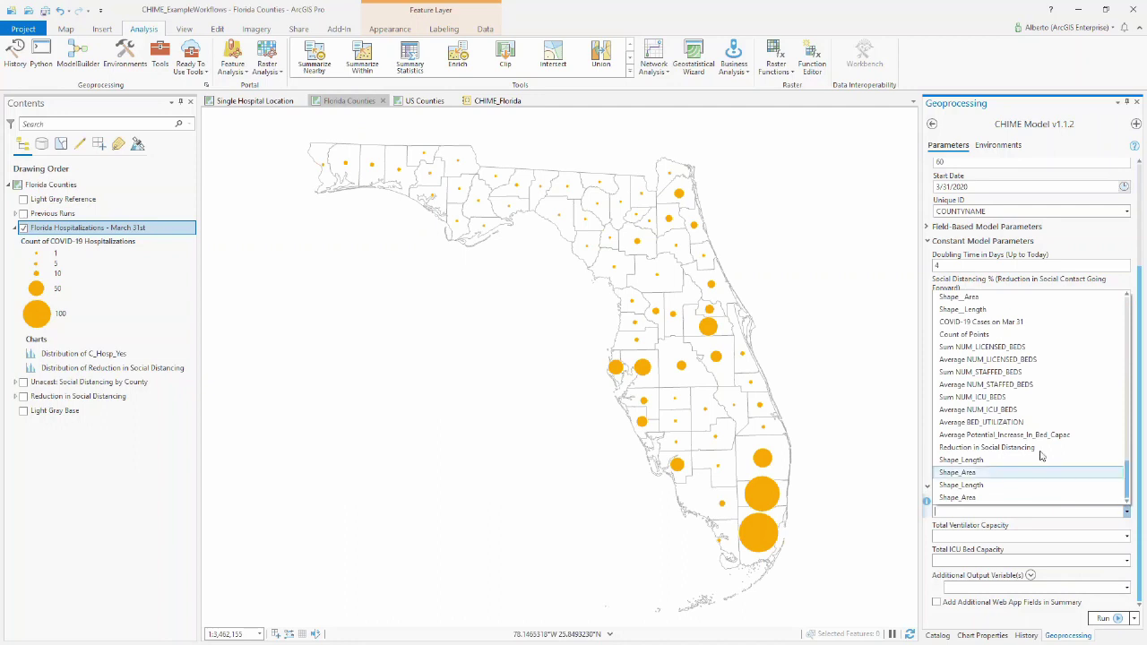
{"action": "left_click", "coordinate": [985, 372]}
{"action": "left_click", "coordinate": [1127, 537]}
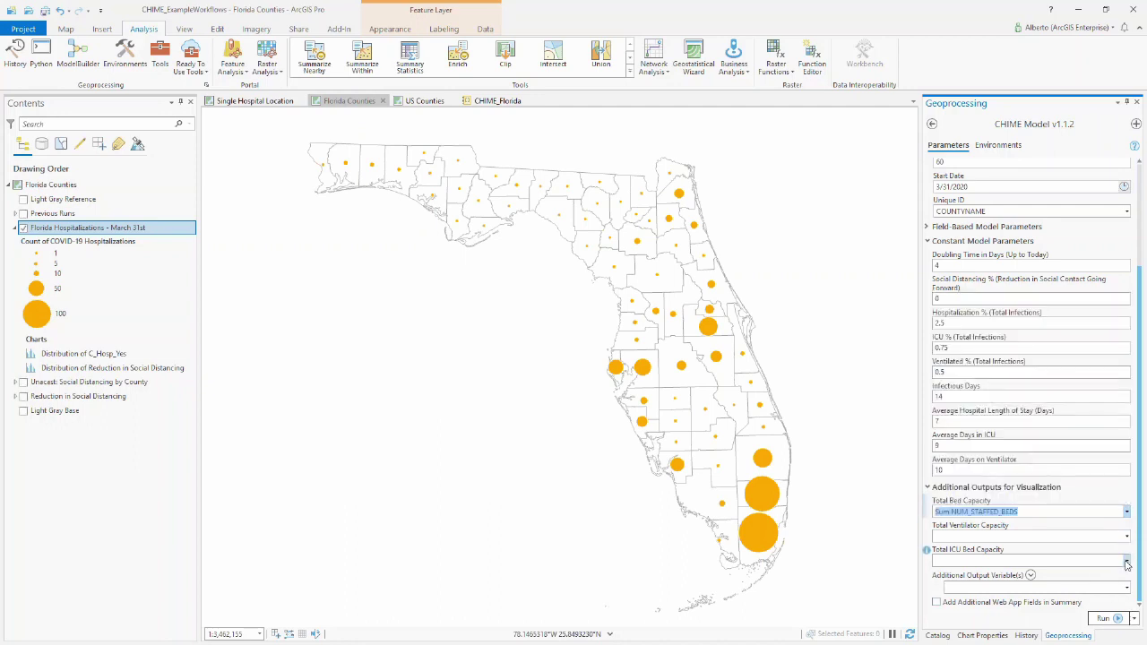
{"action": "left_click_drag", "start_coordinate": [1130, 373], "coordinate": [1130, 536]}
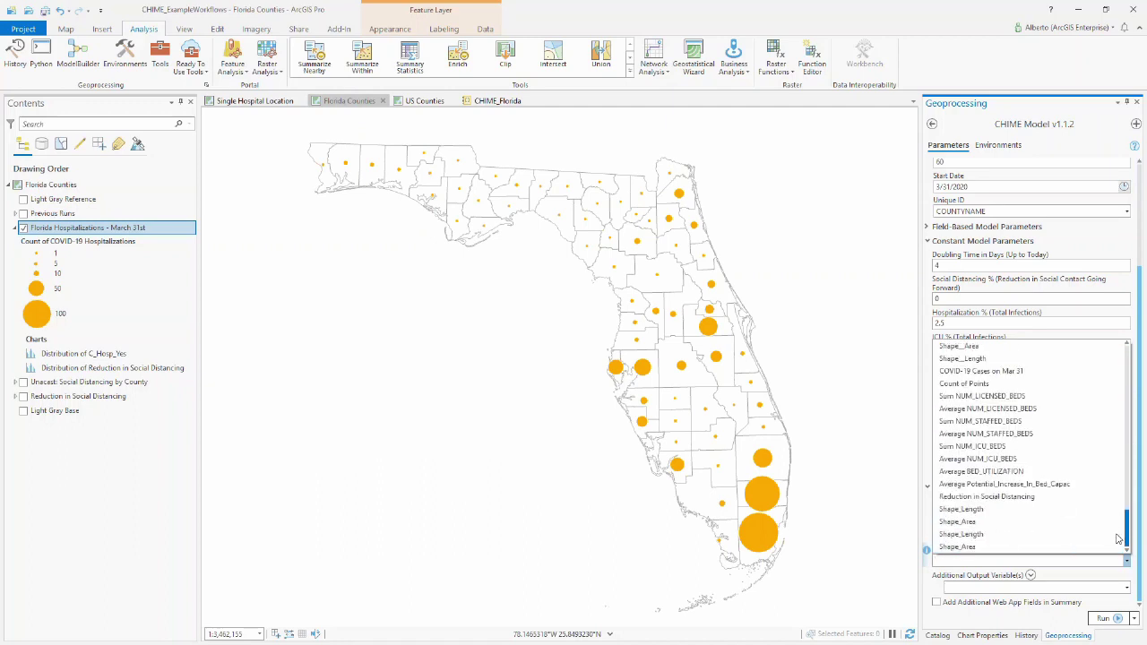
{"action": "left_click", "coordinate": [979, 446]}
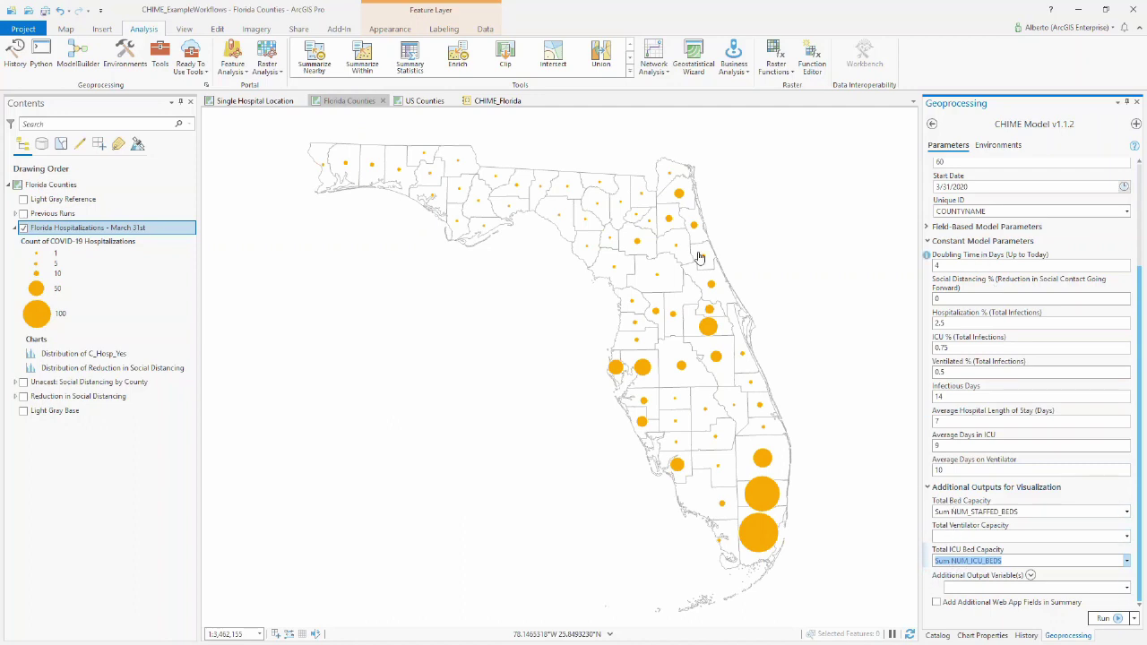
- Run the CHIME Model and hide the Summary_Florida_0SD and Florida Hospitalizations - March 31st layers
{"action": "left_click", "coordinate": [1106, 622]}
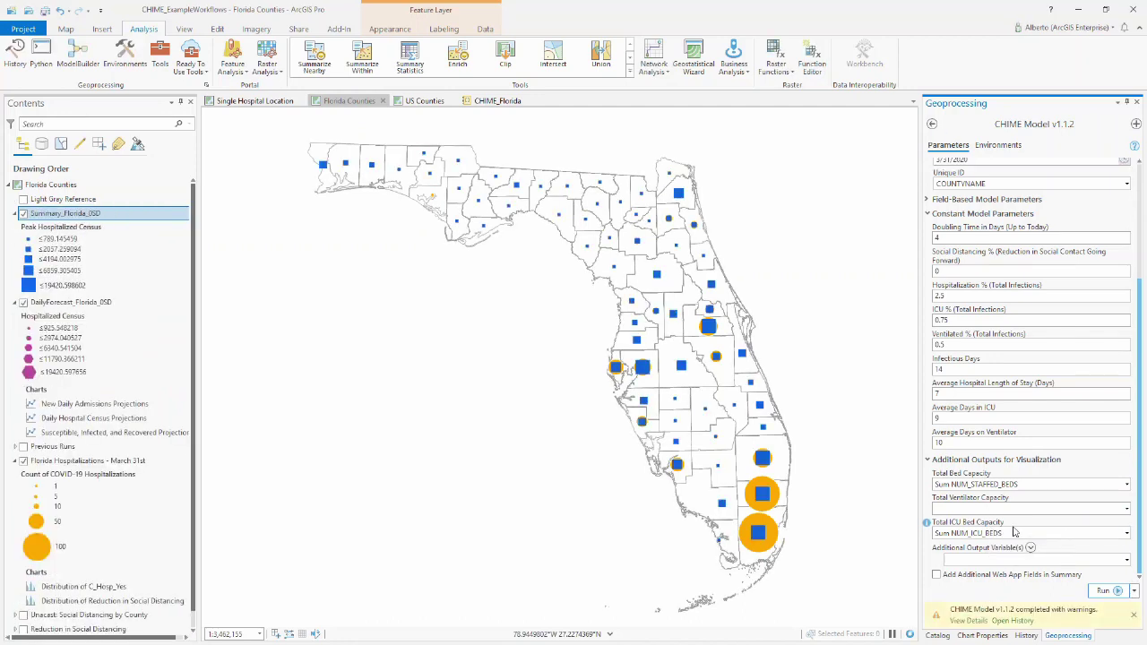
{"action": "left_click", "coordinate": [1135, 618]}
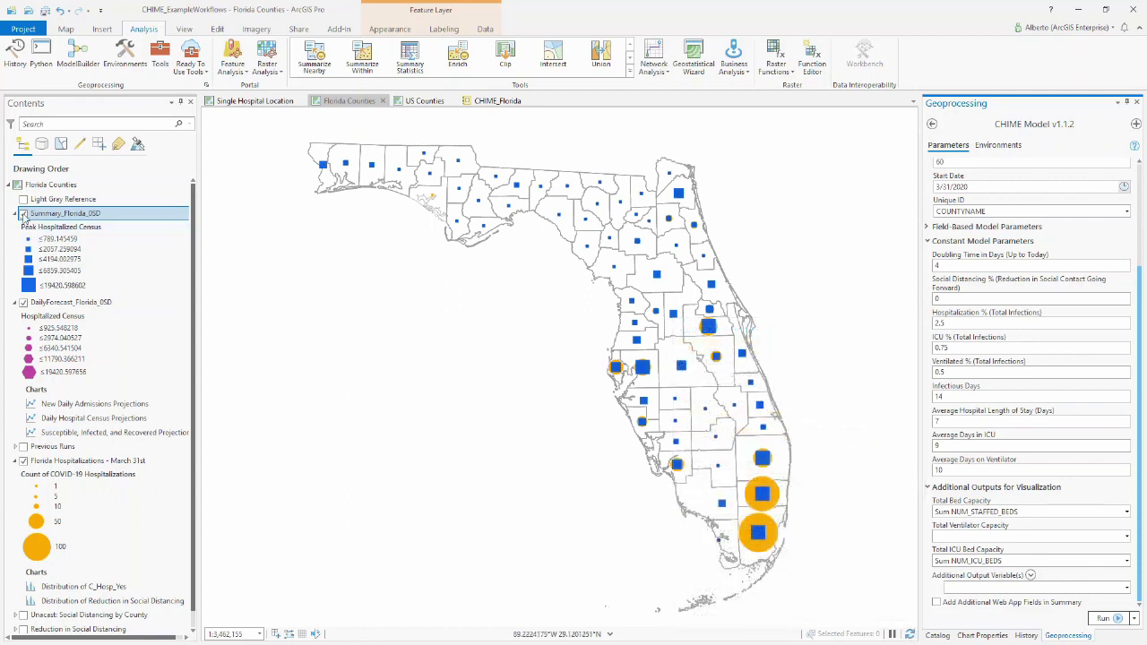
{"action": "left_click", "coordinate": [24, 214]}
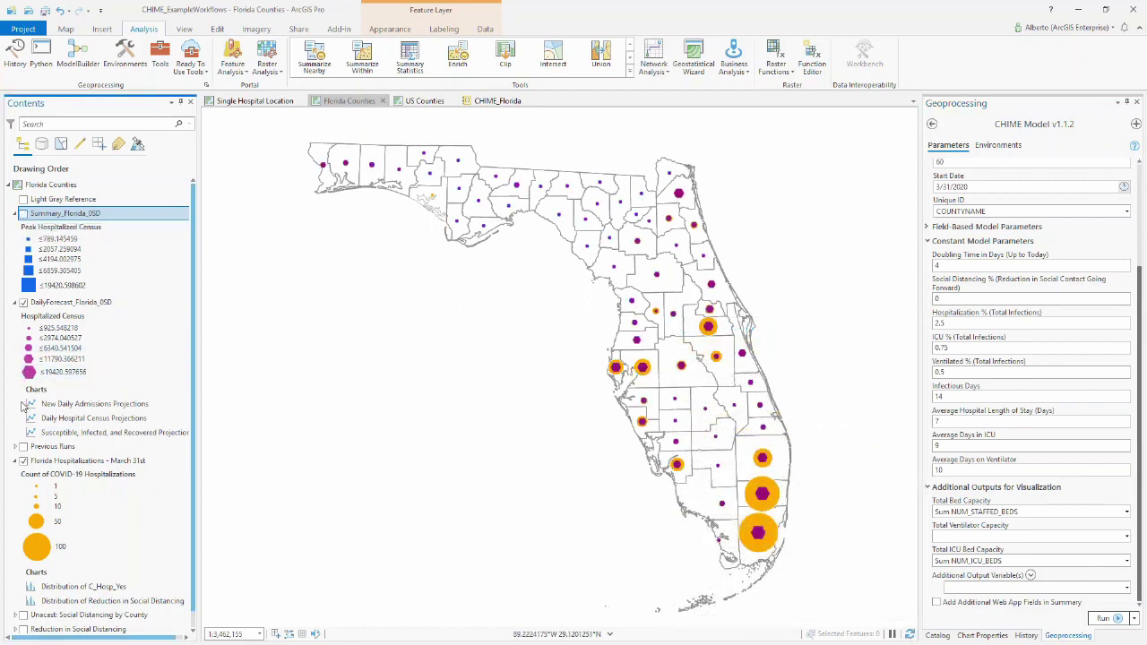
{"action": "left_click", "coordinate": [24, 461]}
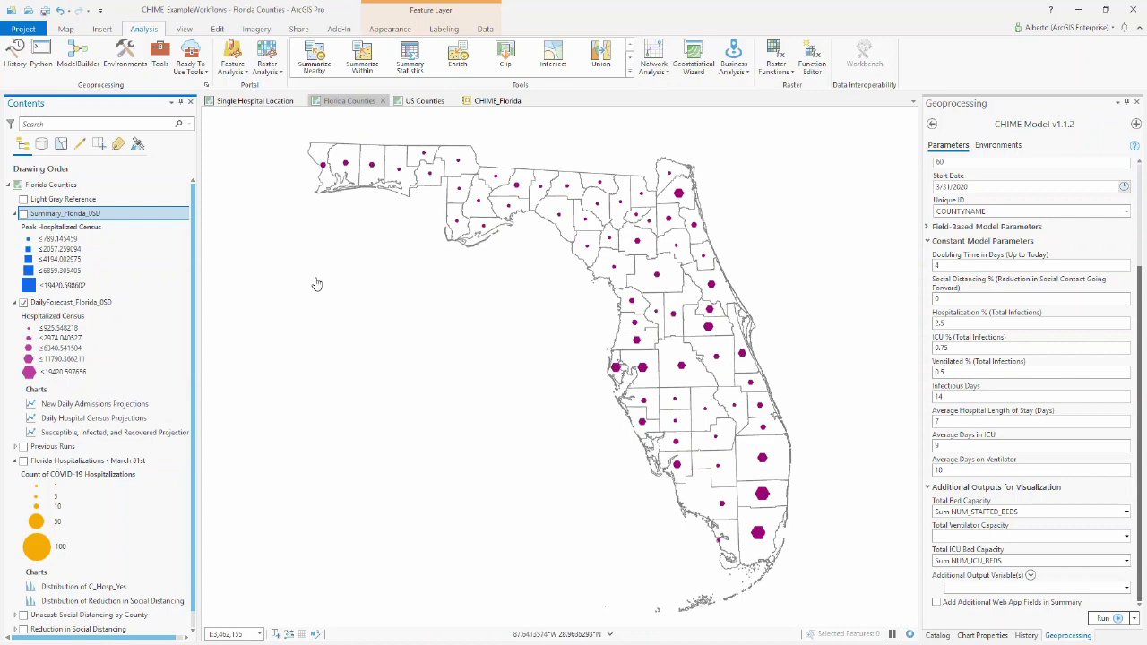
- Open the DailyForecast_Florida_0SD attribute table, select the day 0 record of the first county, and examine its daily forecast rows
{"action": "left_click", "coordinate": [79, 303]}
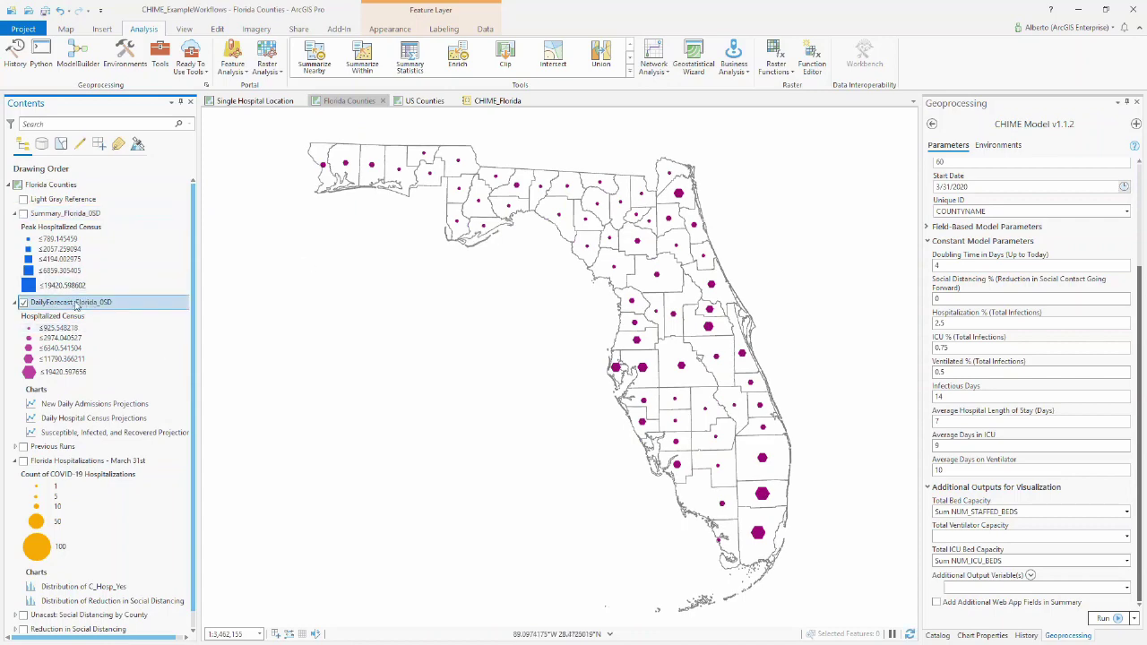
{"action": "right_click", "coordinate": [75, 305]}
{"action": "left_click", "coordinate": [125, 315]}
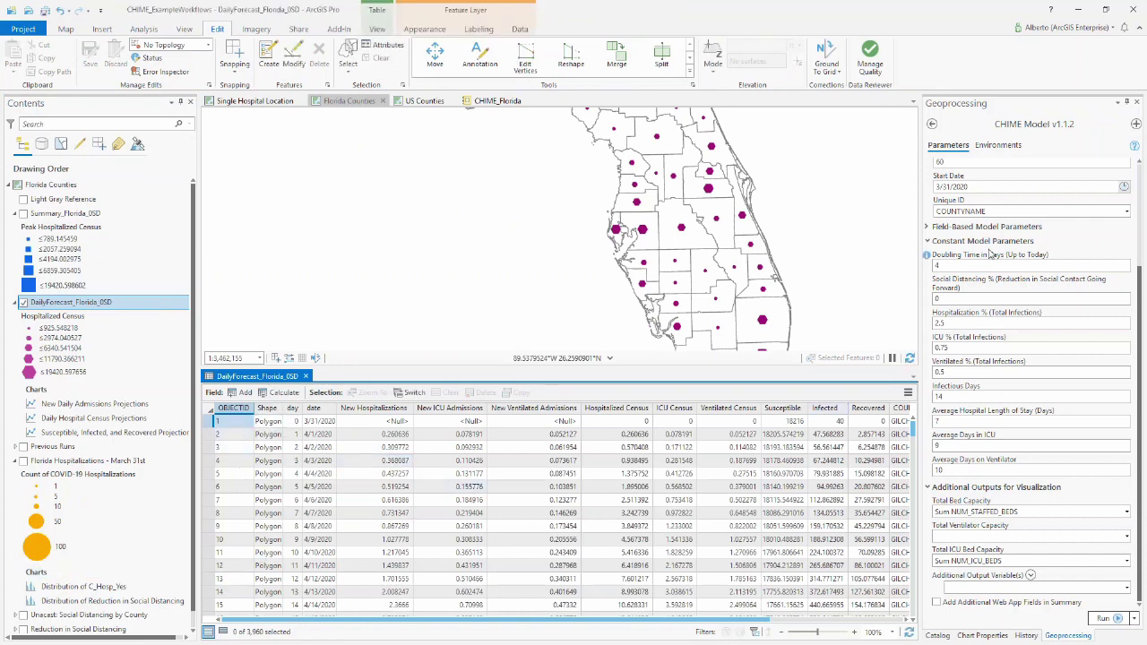
{"action": "scroll", "coordinate": [991, 255], "scroll_direction": "up", "scroll_amount": 5}
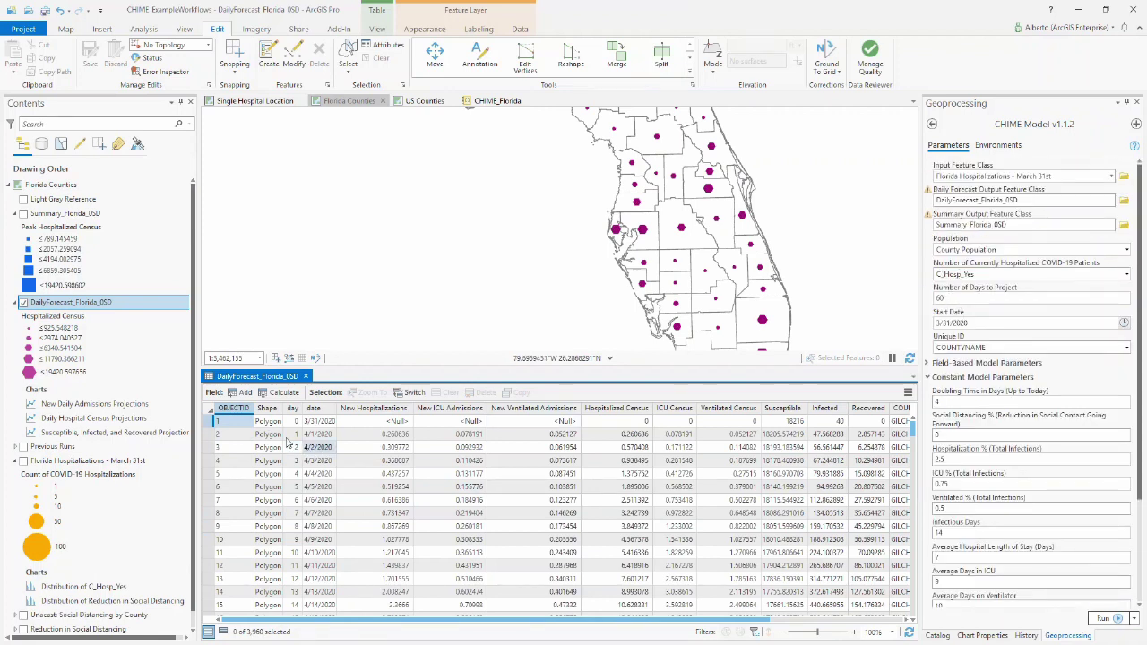
{"action": "left_click", "coordinate": [212, 423]}
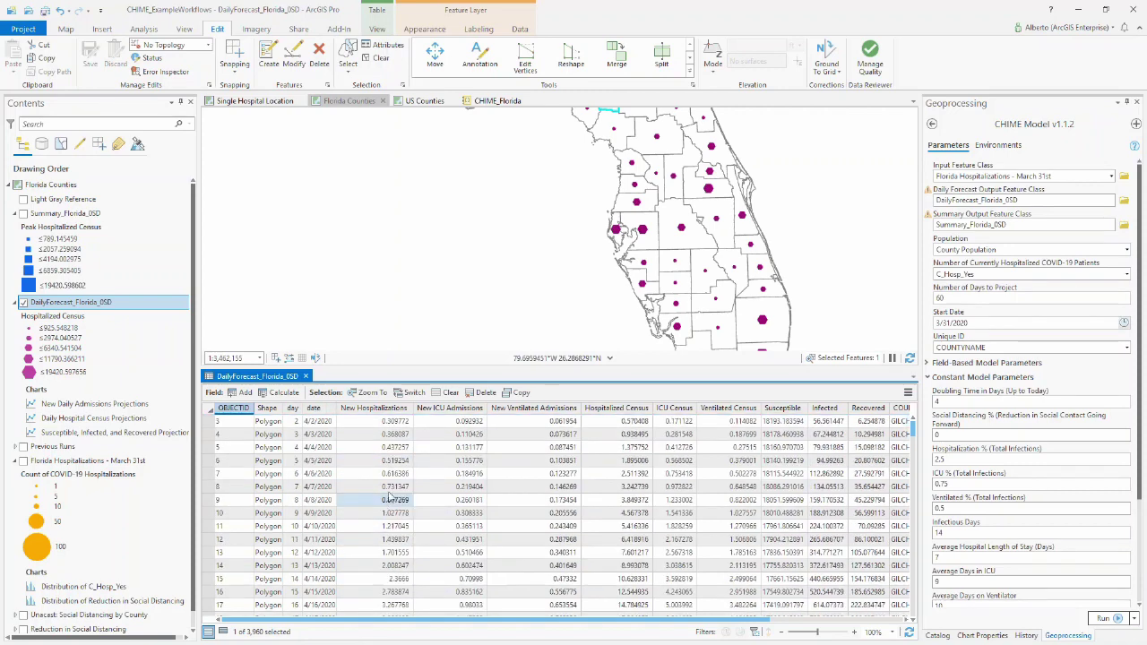
{"action": "scroll", "coordinate": [394, 489], "scroll_direction": "down", "scroll_amount": 1}
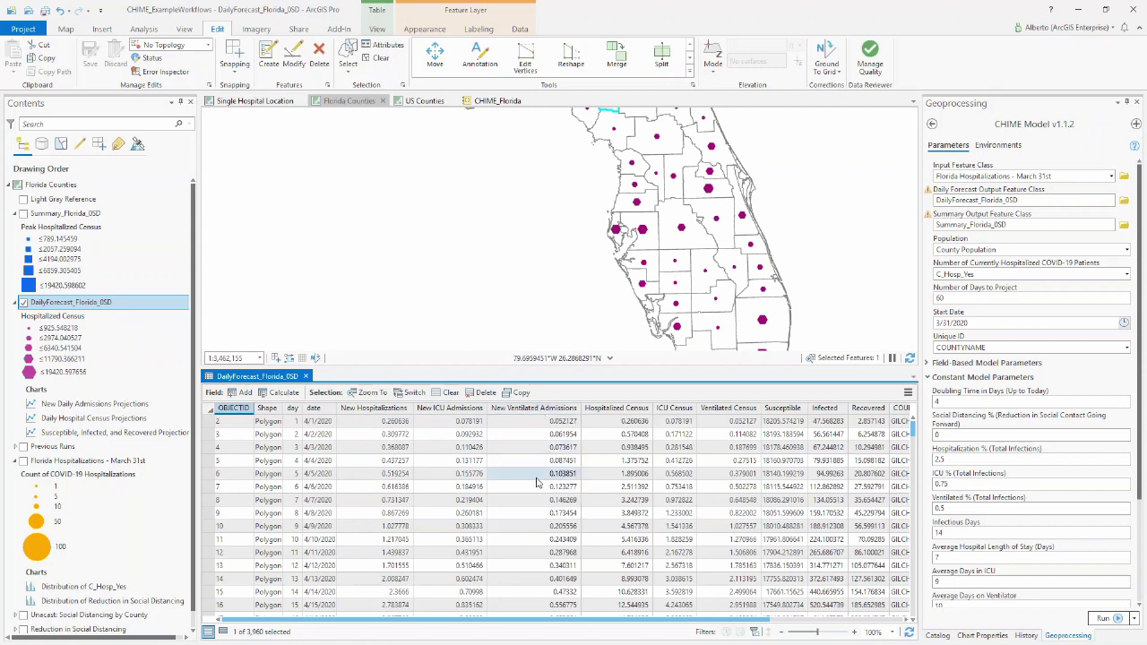
- Examine the remaining fields of the DailyForecast_Florida_0SD table, from the census values through COUNTYNAME to Shape_Area
{"action": "left_click", "coordinate": [517, 394]}
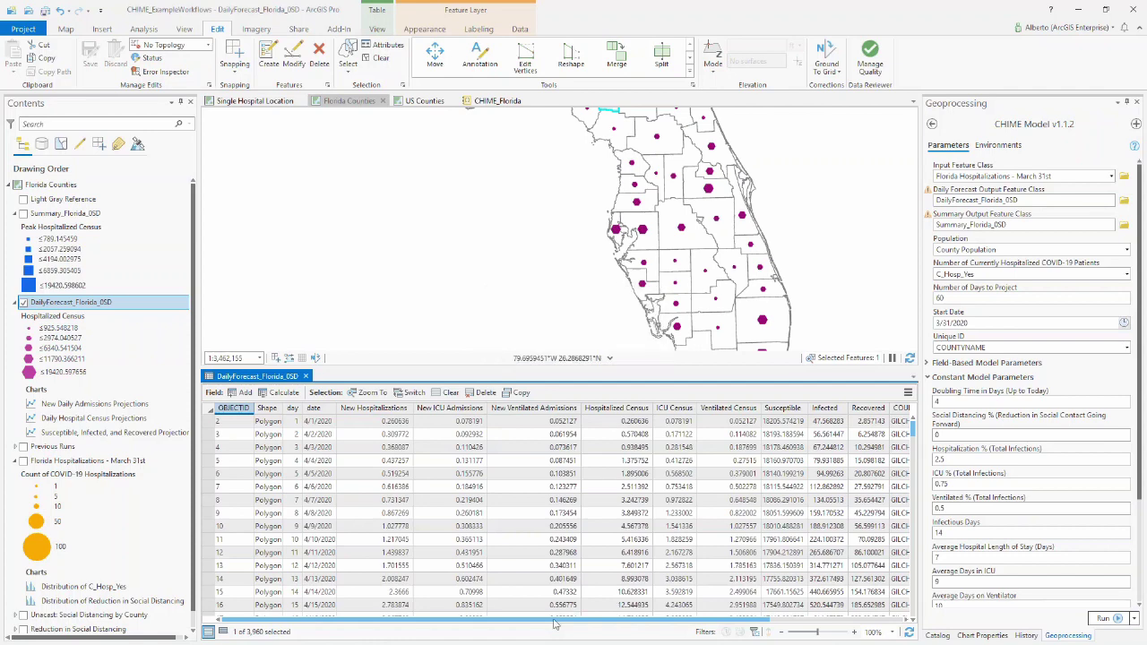
{"action": "left_click_drag", "start_coordinate": [551, 624], "coordinate": [650, 626]}
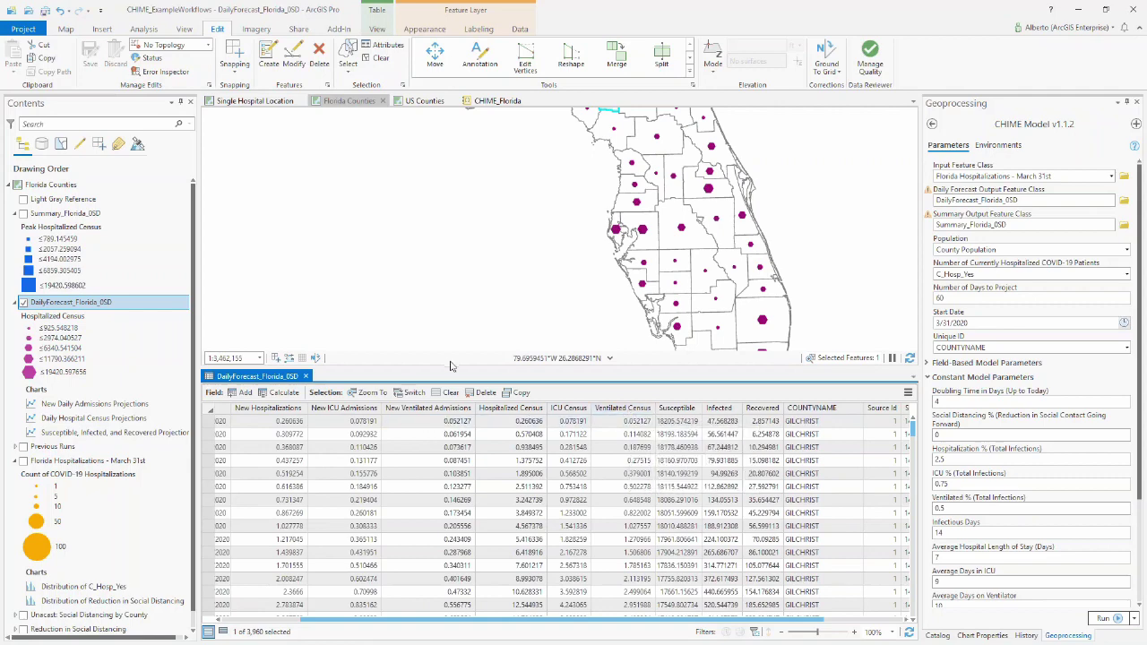
{"action": "left_click_drag", "start_coordinate": [613, 624], "coordinate": [693, 624]}
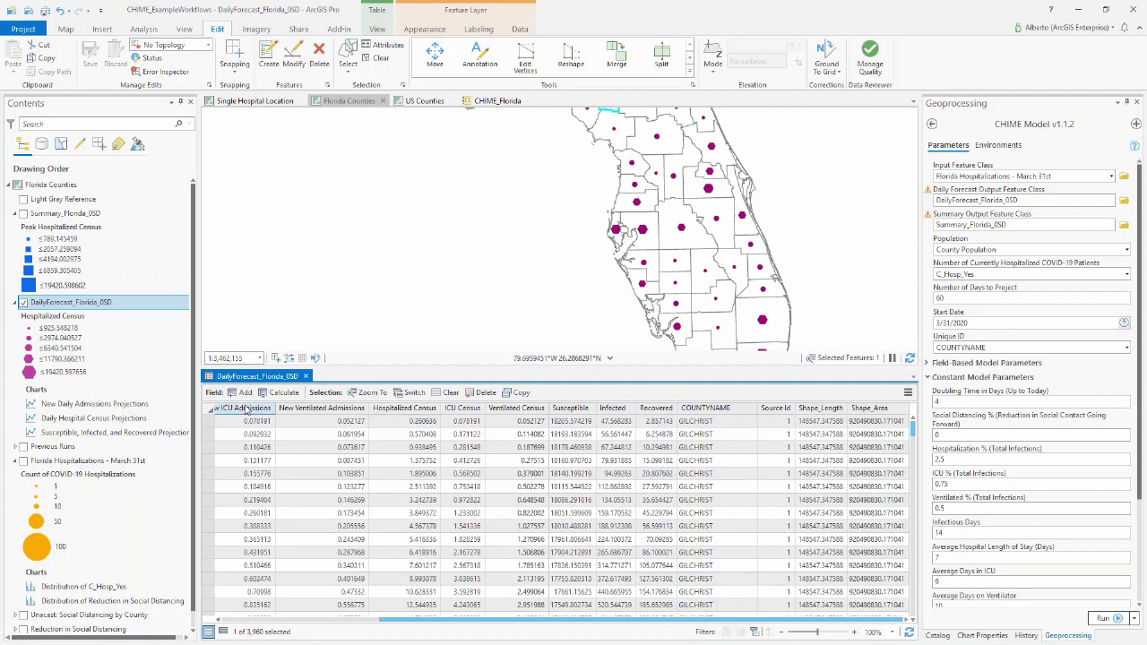
- Close the DailyForecast_Florida_0SD attribute table and clear the feature selection on the Florida Counties map
{"action": "left_click", "coordinate": [305, 377]}
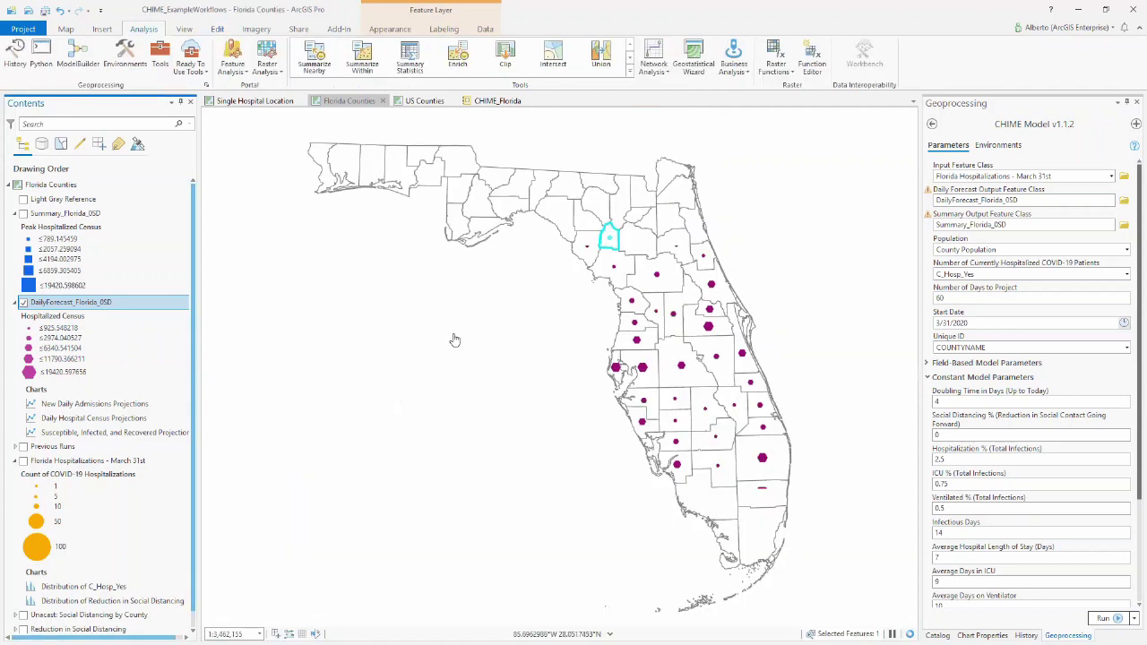
{"action": "left_click", "coordinate": [65, 29]}
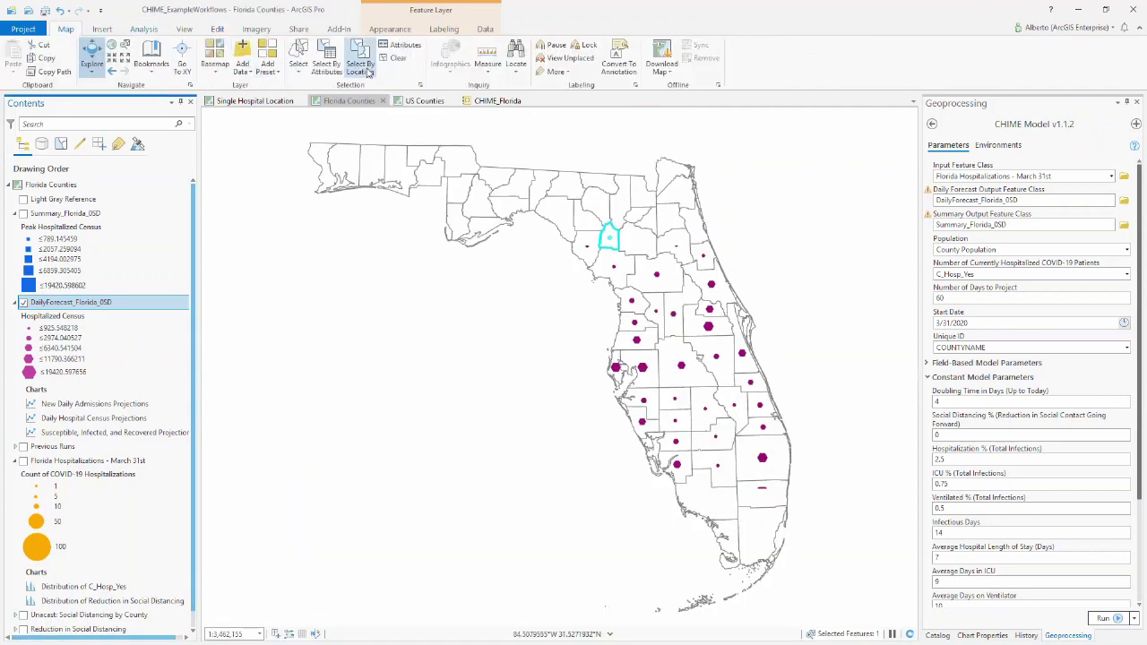
{"action": "left_click", "coordinate": [395, 57]}
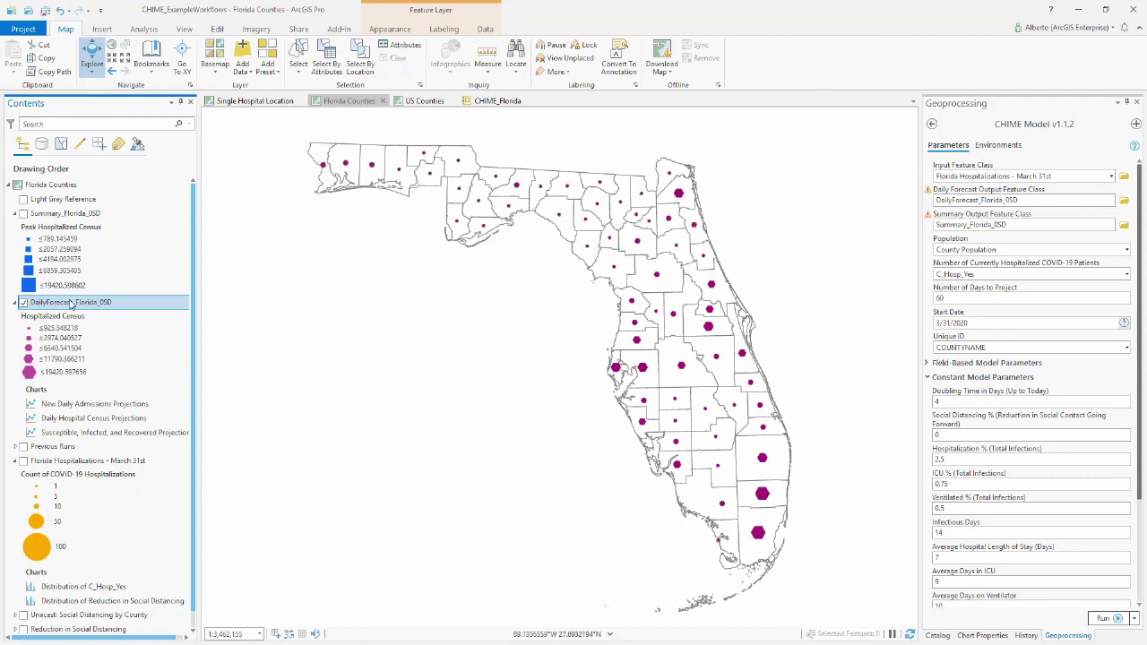
{"action": "right_click", "coordinate": [92, 306]}
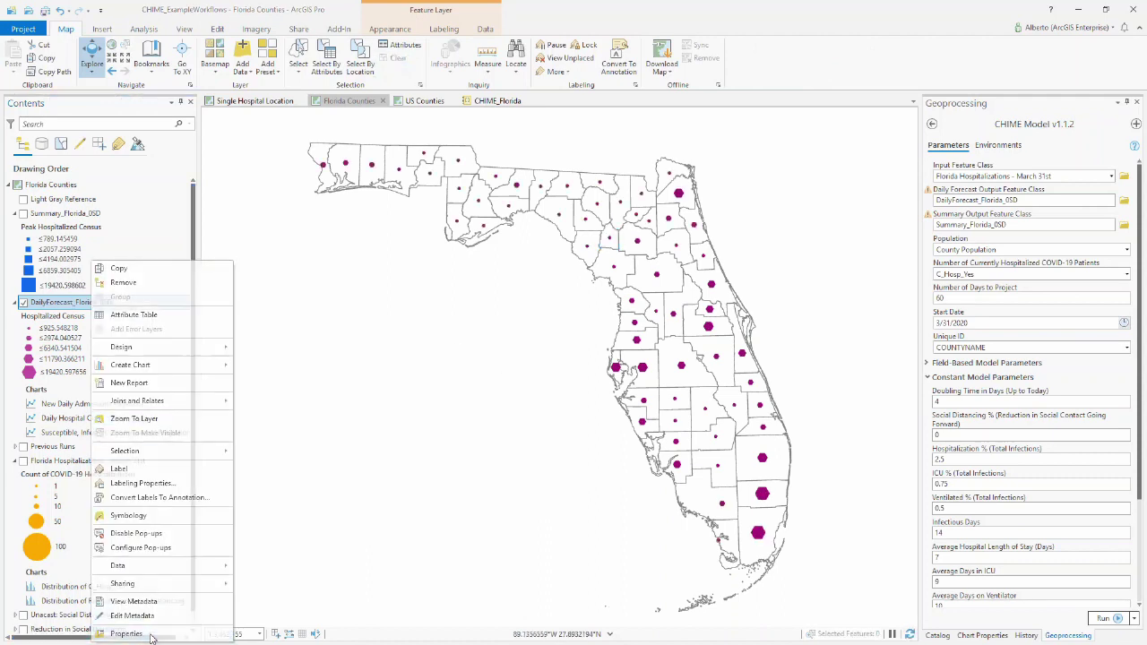
{"action": "left_click", "coordinate": [189, 625]}
{"action": "left_click", "coordinate": [421, 342]}
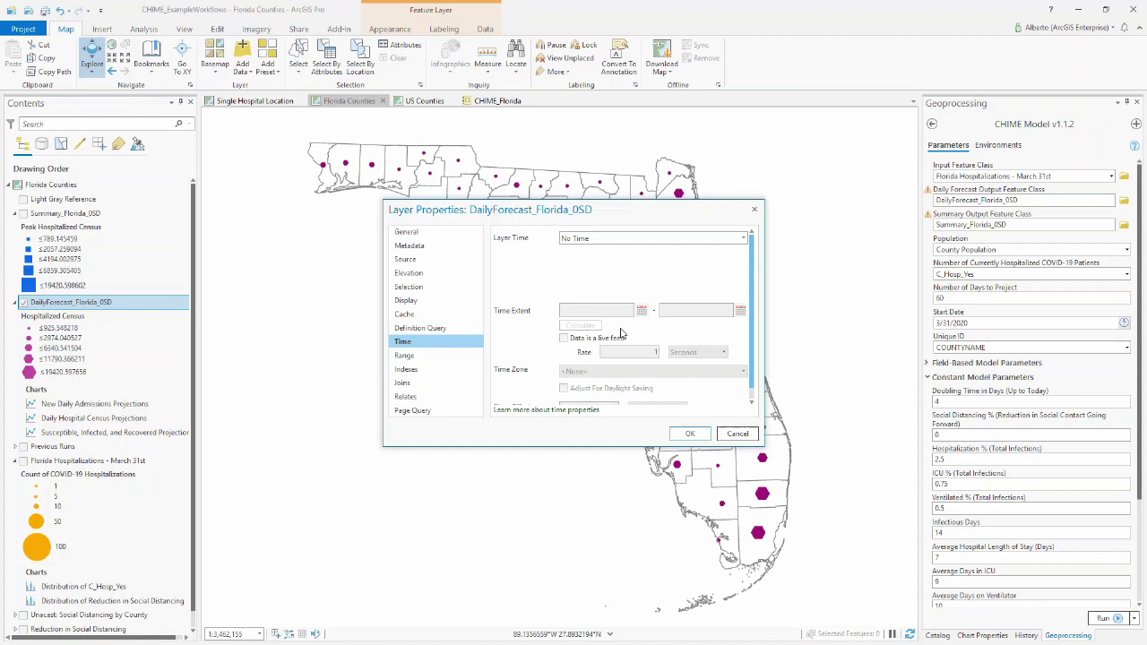
{"action": "left_click", "coordinate": [622, 239]}
{"action": "left_click", "coordinate": [731, 434]}
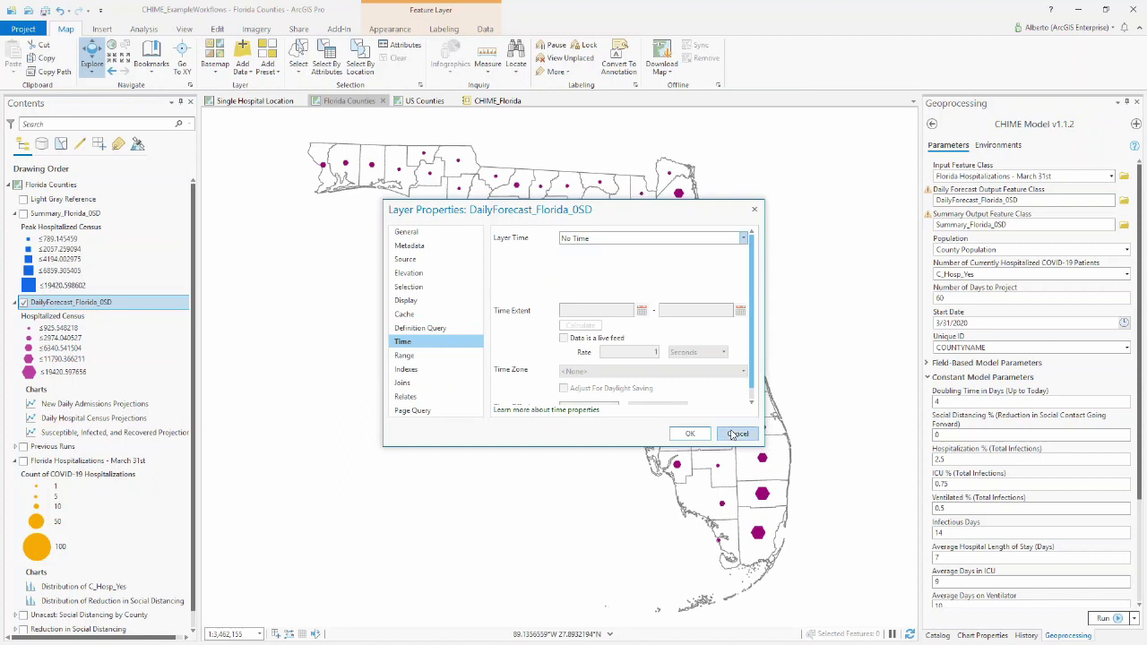
{"action": "left_click", "coordinate": [737, 435]}
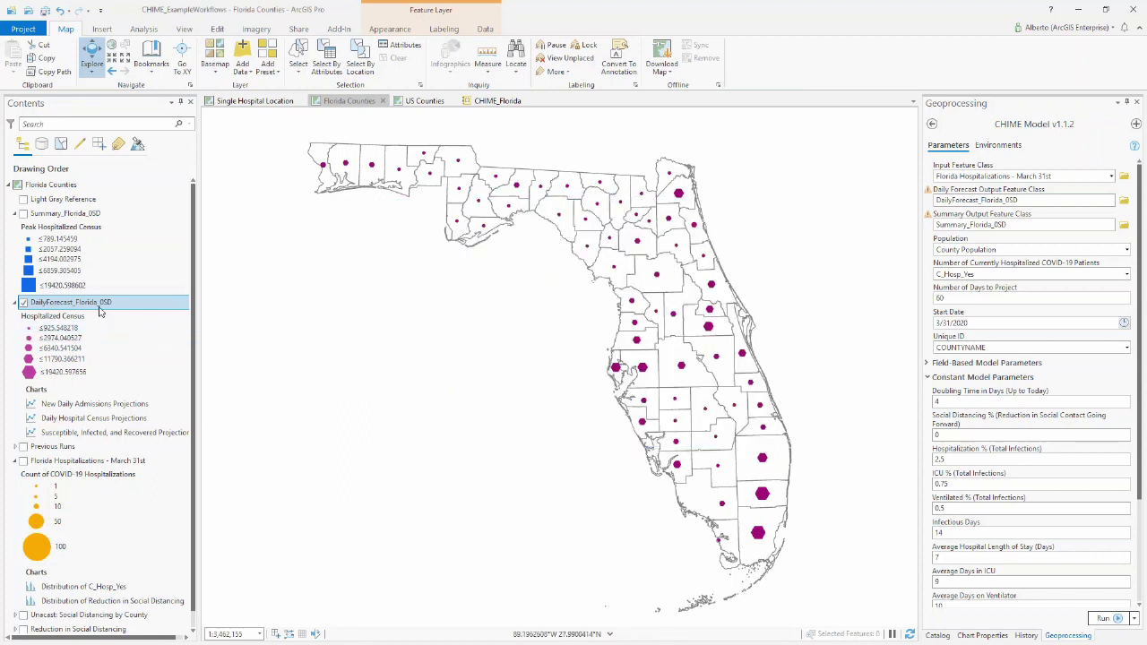
- Enable time on the DailyForecast_Florida_0SD layer so that each feature has a single time field, using the date field
{"action": "right_click", "coordinate": [99, 305]}
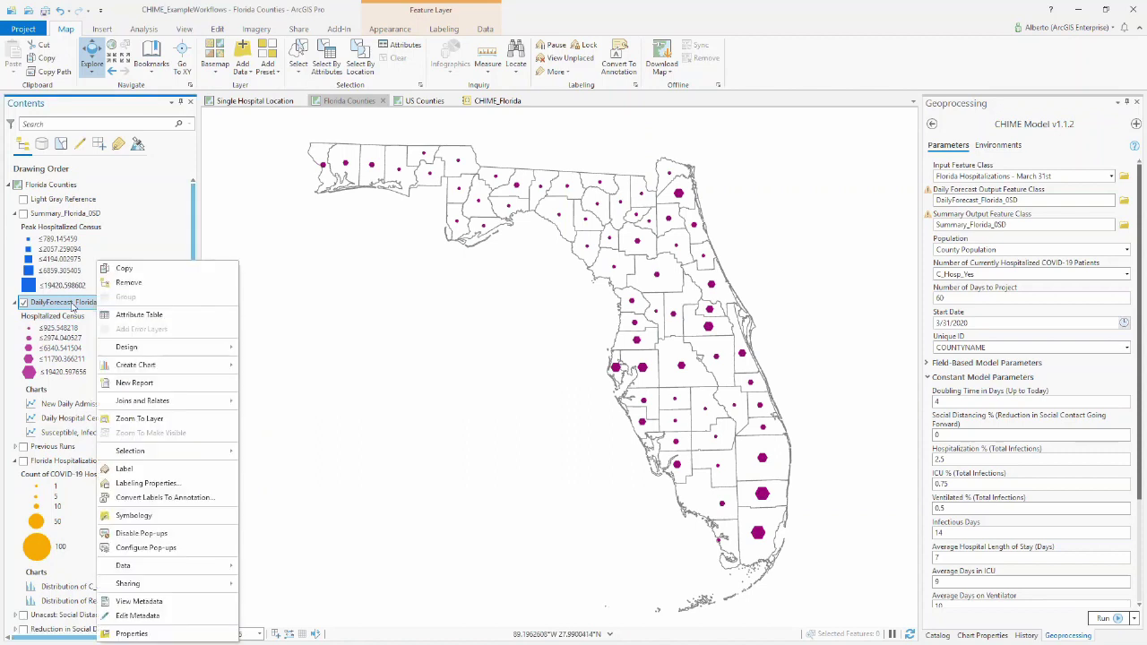
{"action": "left_click", "coordinate": [134, 633]}
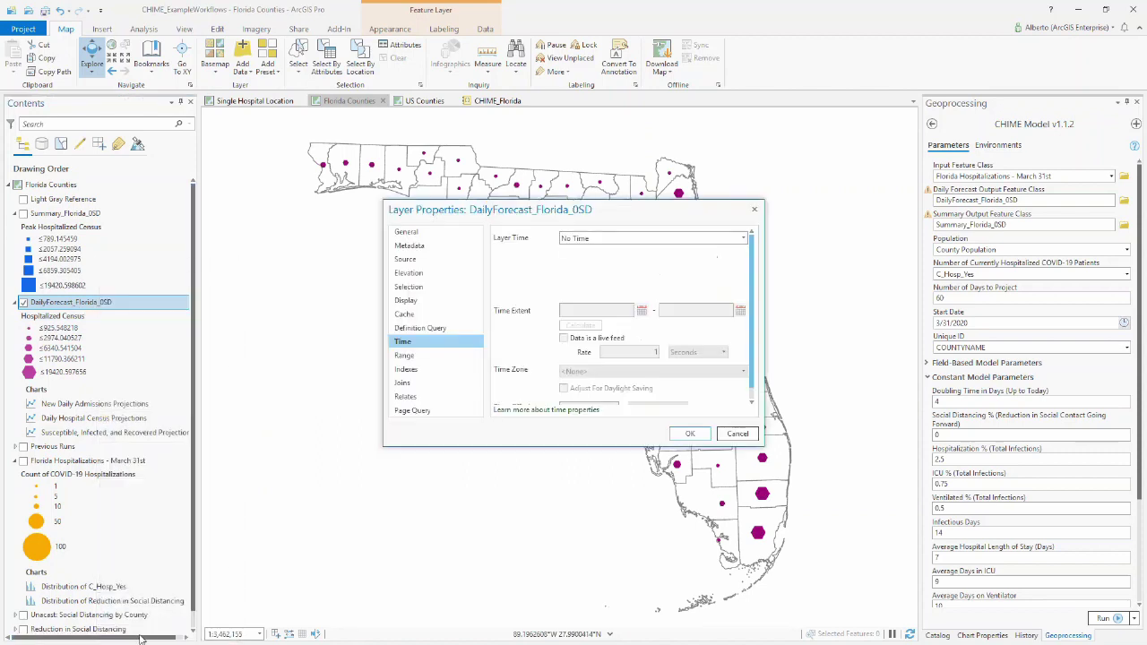
{"action": "left_click", "coordinate": [629, 237]}
{"action": "left_click", "coordinate": [625, 260]}
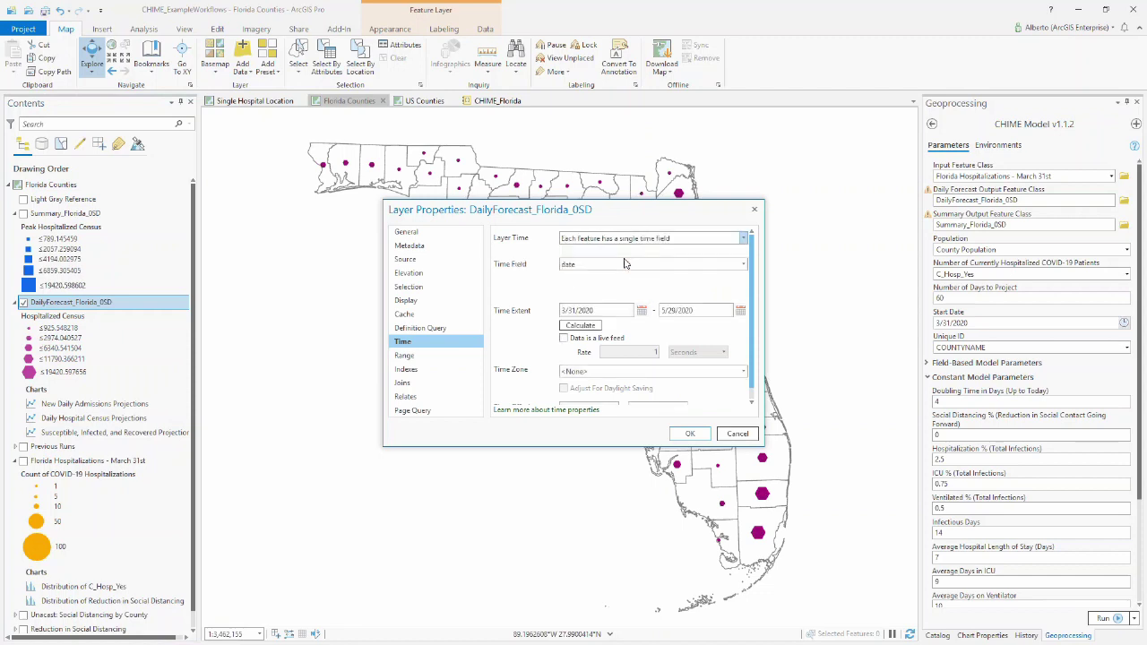
{"action": "left_click", "coordinate": [608, 268]}
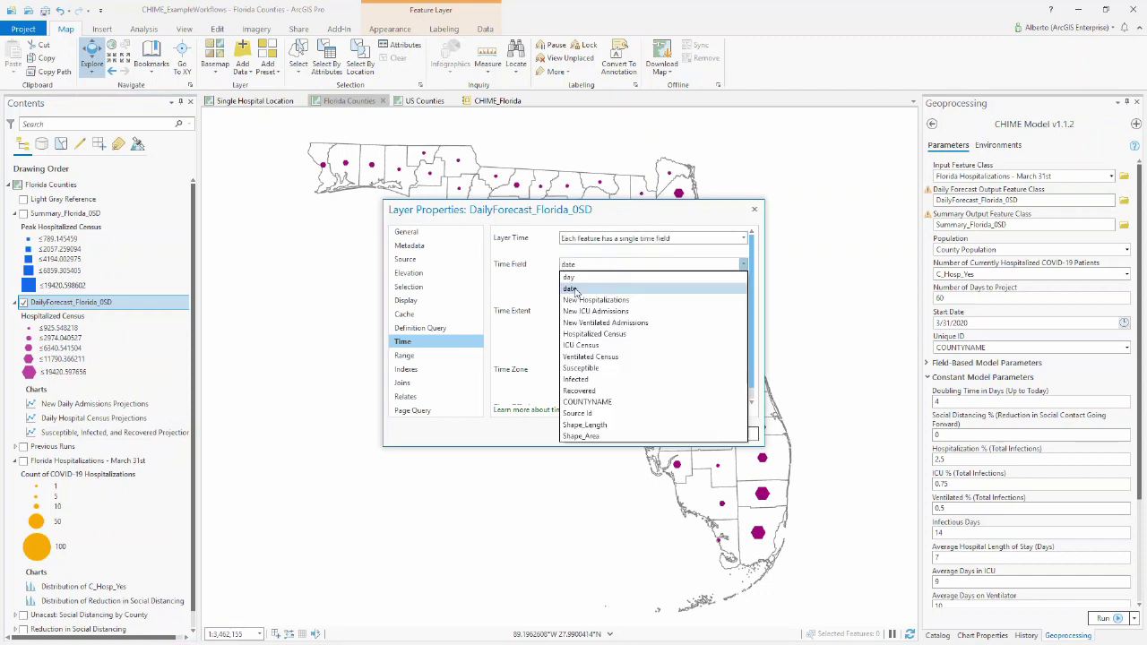
{"action": "left_click", "coordinate": [570, 289]}
{"action": "left_click", "coordinate": [689, 434]}
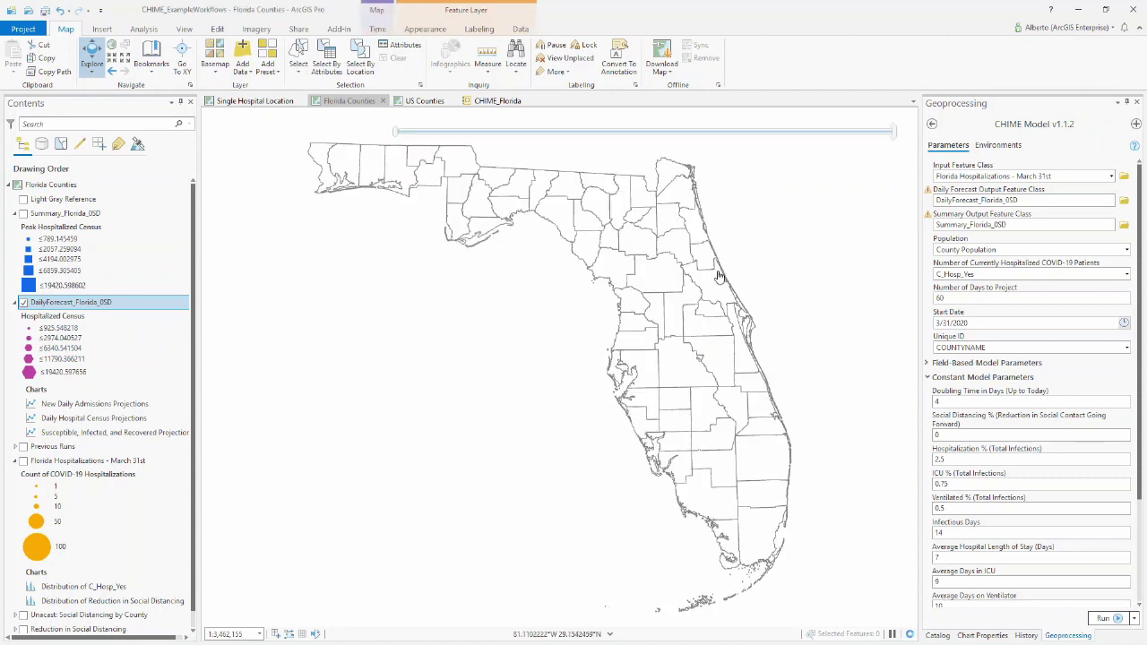
- Turn on time for the Florida Counties map, play the daily hospitalized census animation, and pause it at 5/20/2020 to 5/21/2020
{"action": "mouse_move", "coordinate": [645, 122]}
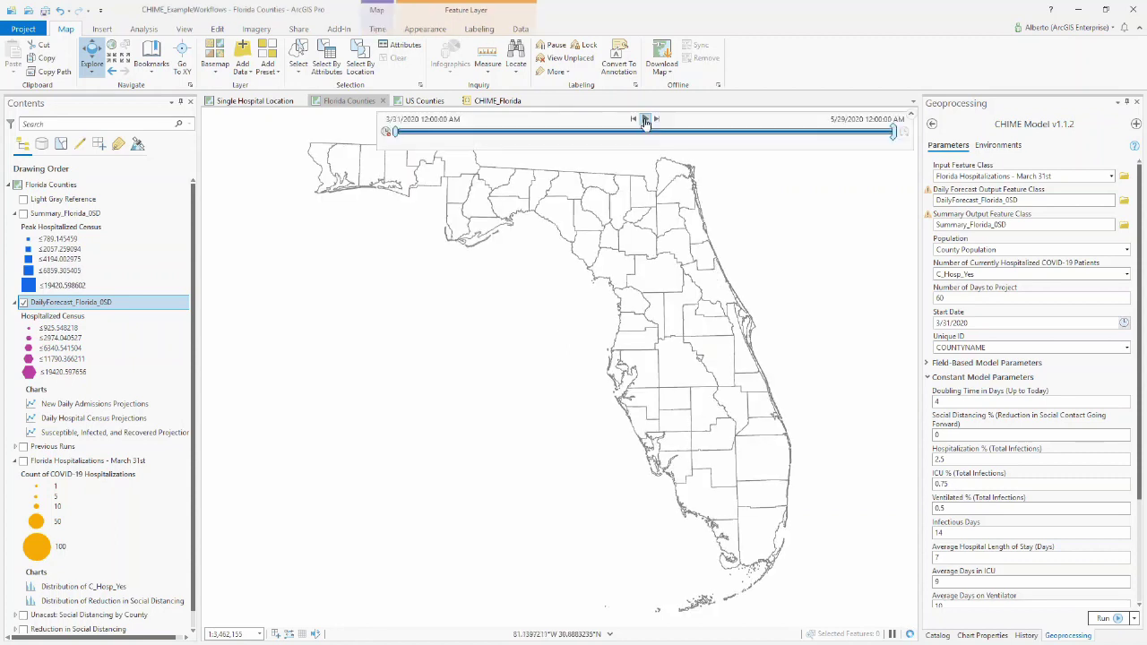
{"action": "left_click", "coordinate": [378, 30]}
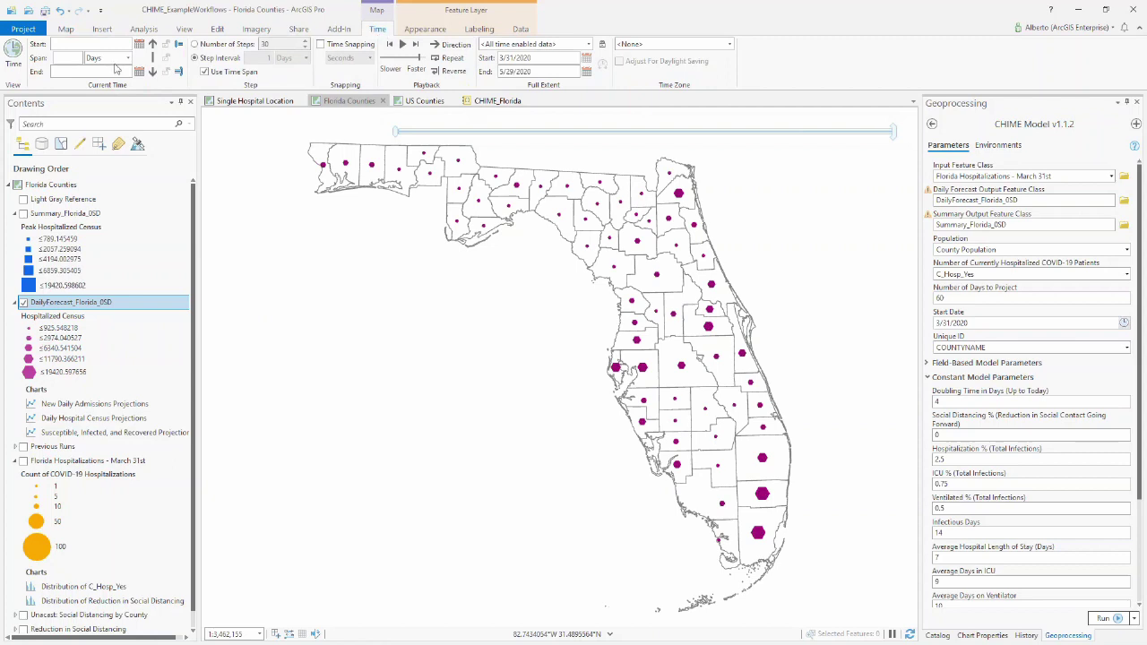
{"action": "left_click", "coordinate": [14, 56]}
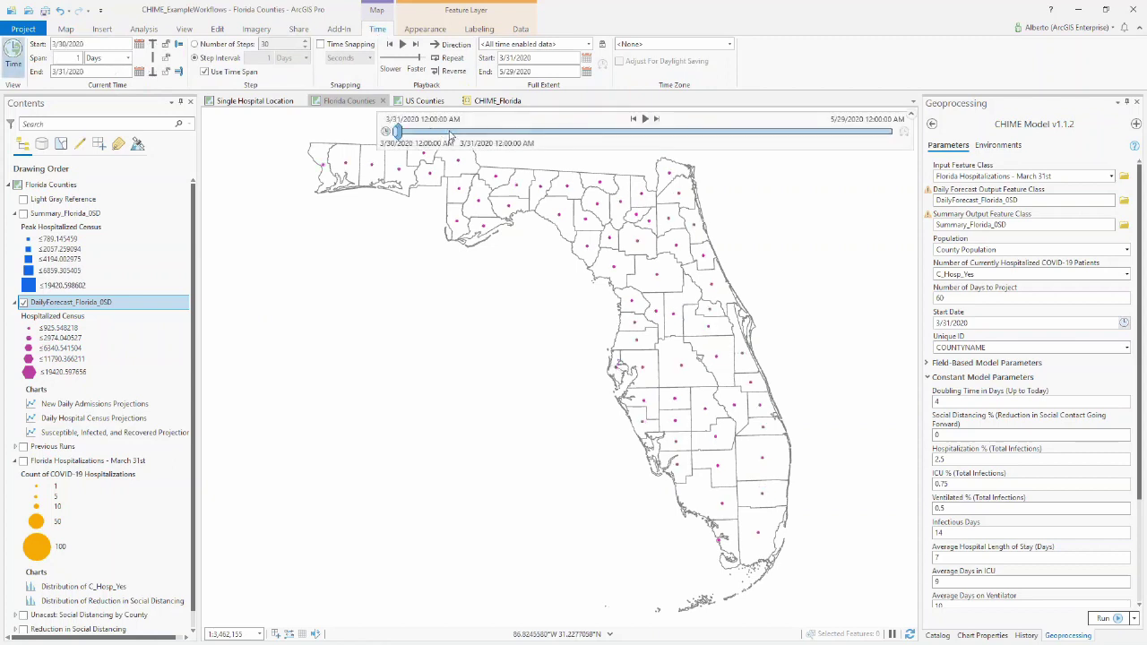
{"action": "left_click", "coordinate": [646, 120]}
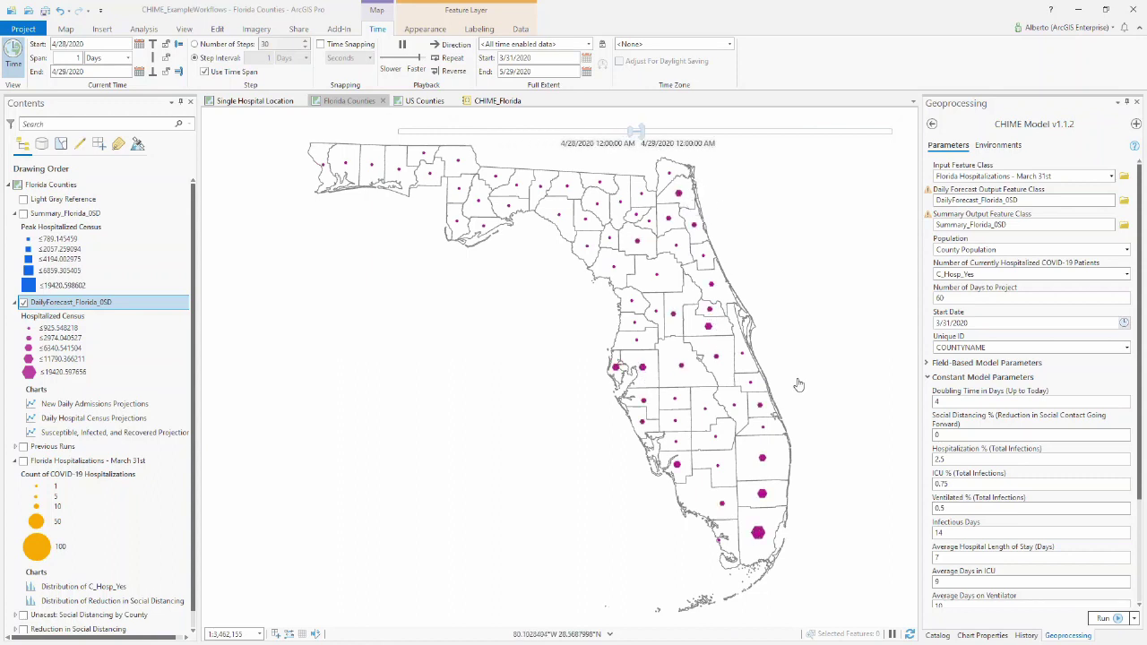
{"action": "mouse_move", "coordinate": [707, 144]}
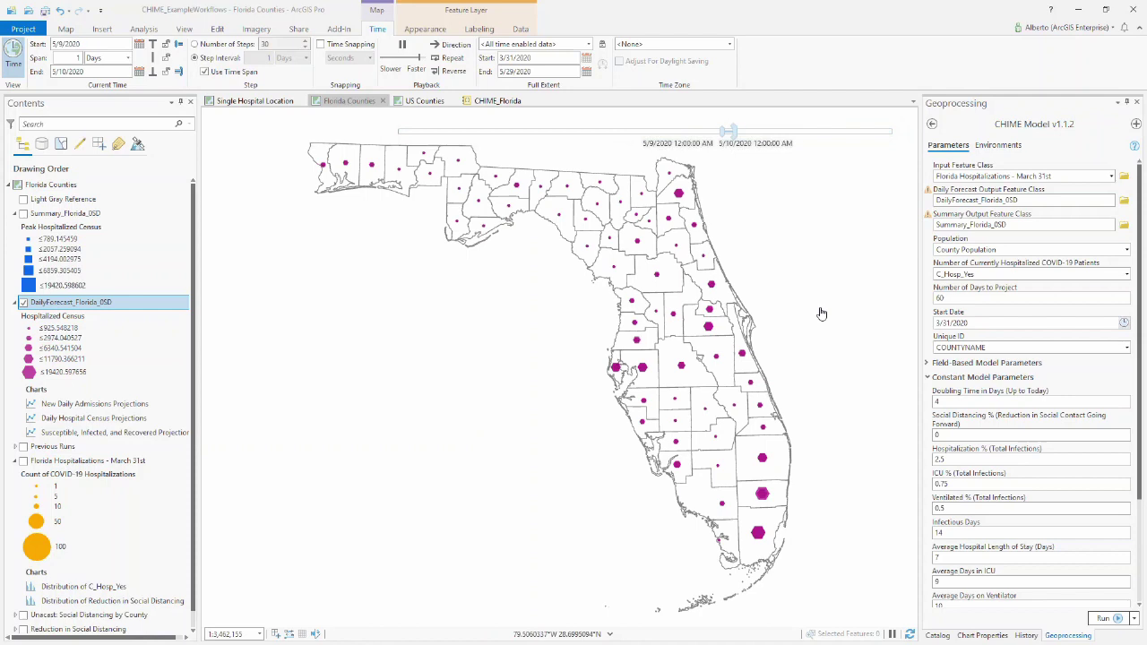
{"action": "mouse_move", "coordinate": [671, 116]}
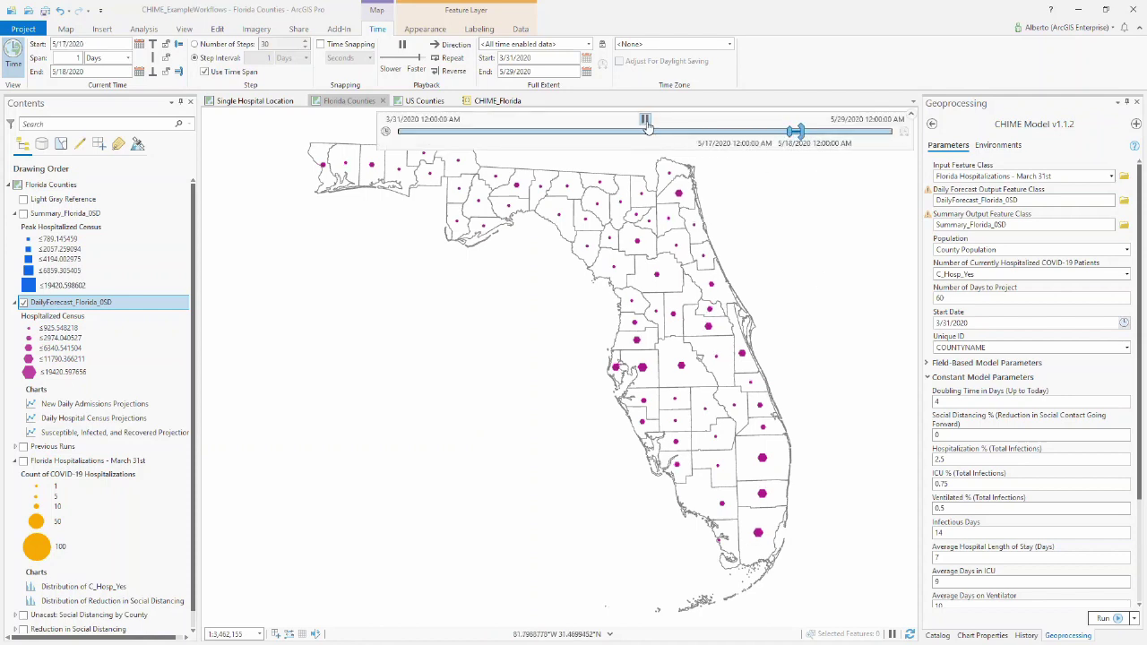
{"action": "left_click", "coordinate": [646, 119]}
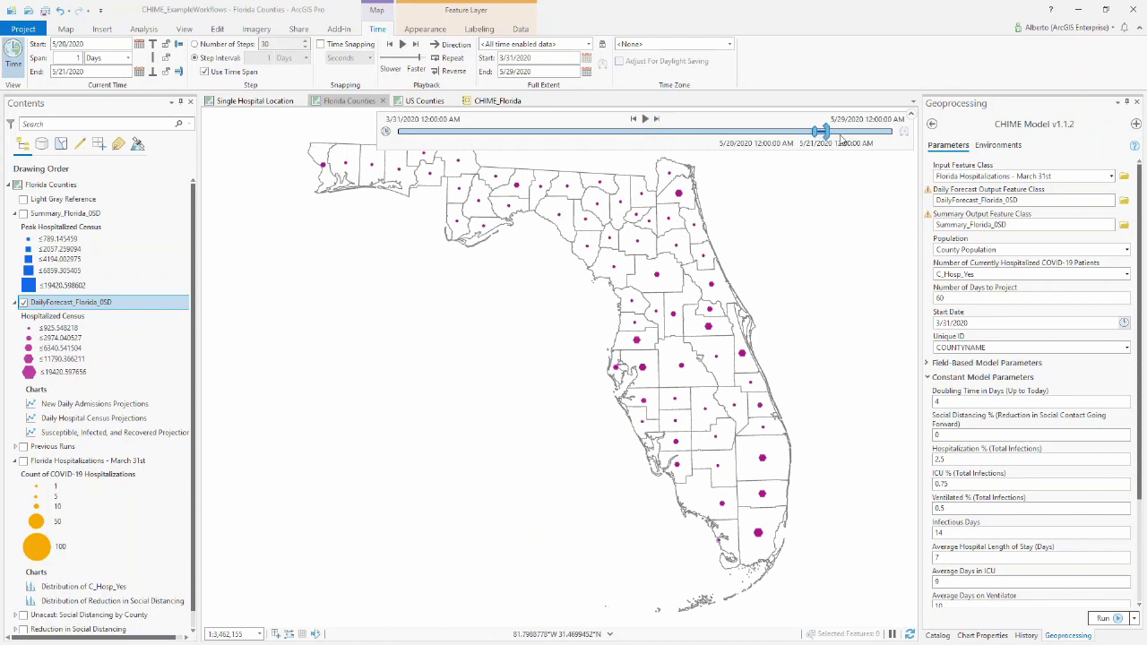
- Widen the map's time span to the full 3/31/2020 to 5/29/2020 range and disable time filtering
{"action": "left_click_drag", "start_coordinate": [814, 133], "coordinate": [353, 136]}
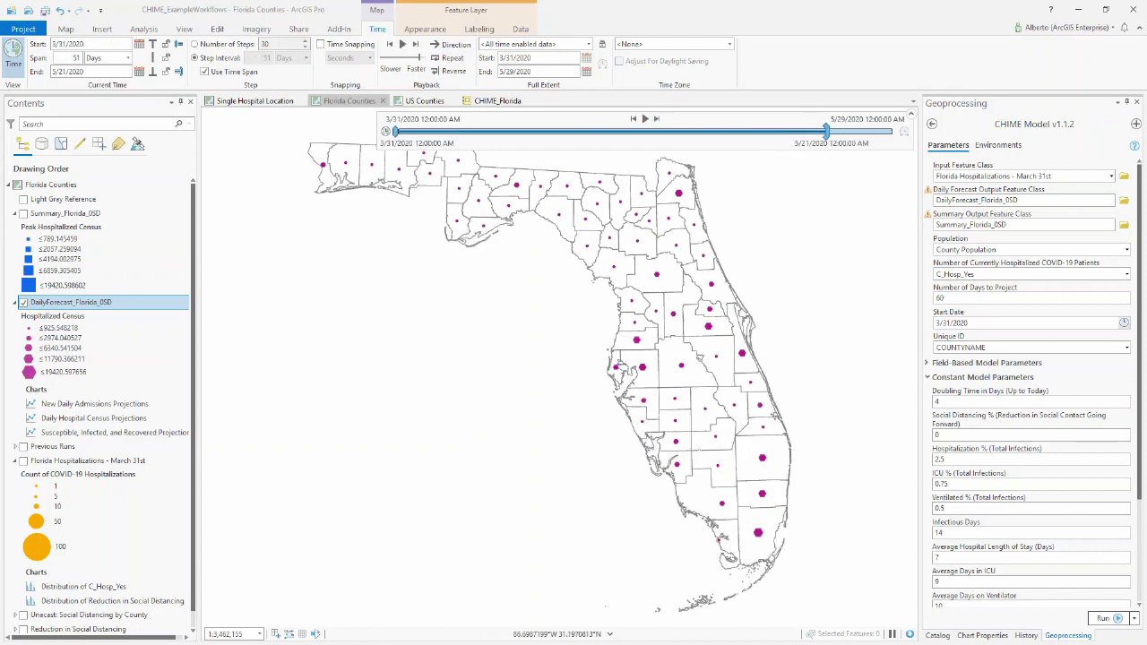
{"action": "left_click_drag", "start_coordinate": [826, 131], "coordinate": [894, 132]}
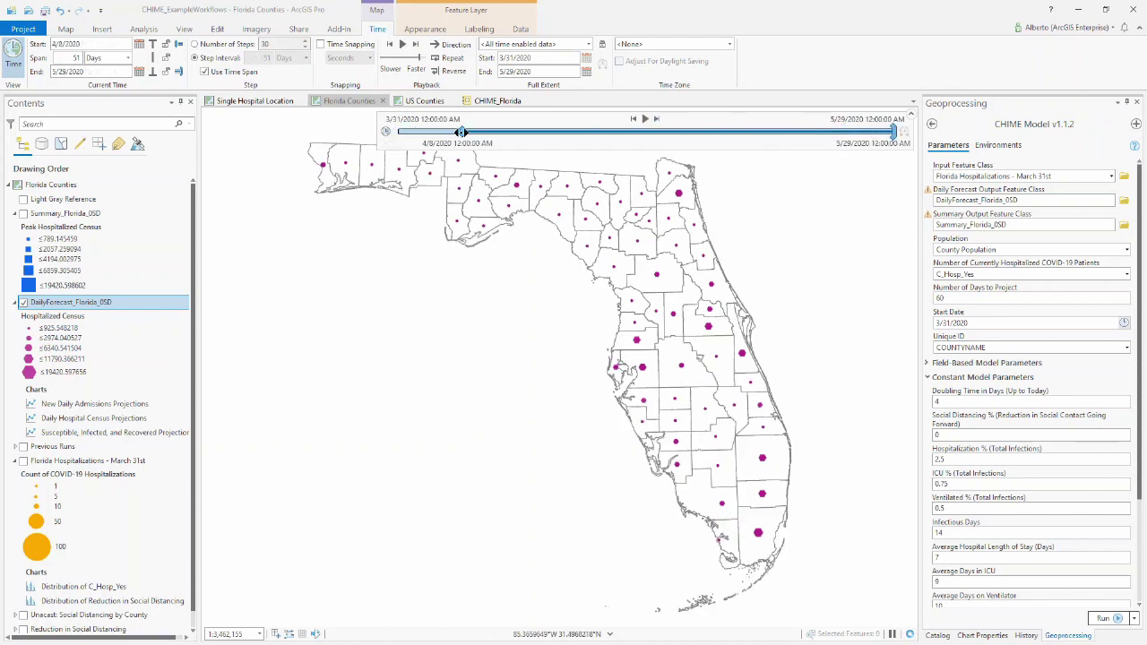
{"action": "left_click_drag", "start_coordinate": [459, 131], "coordinate": [394, 132]}
{"action": "left_click", "coordinate": [386, 131]}
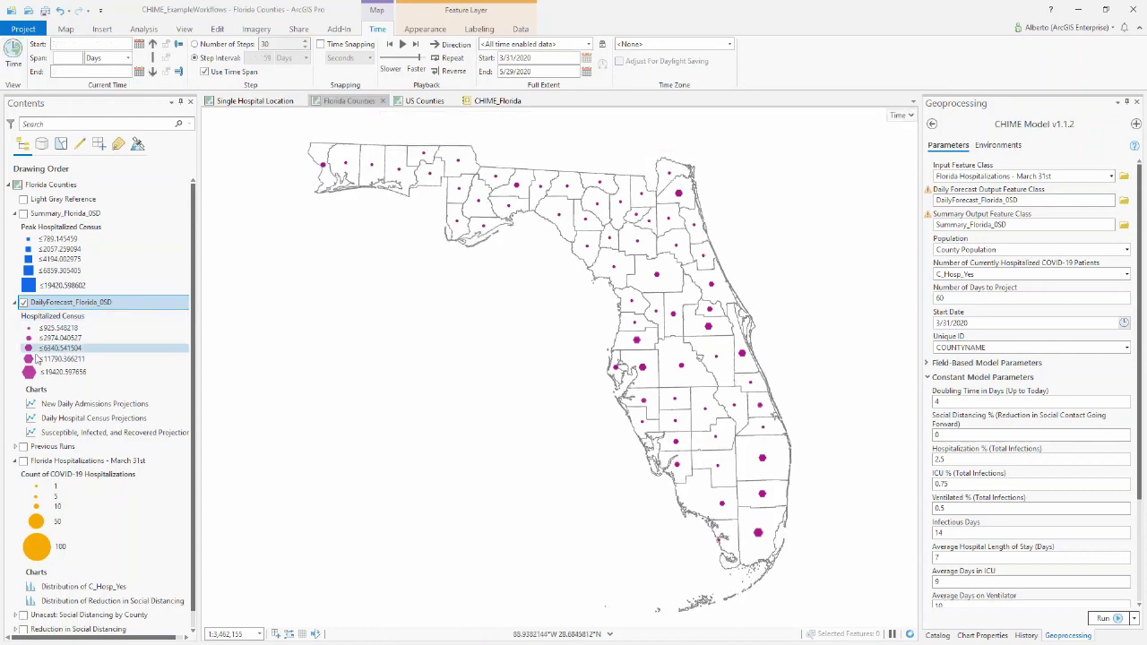
- Open the New Daily Admissions and Daily Hospital Census Projections charts and arrange them side by side below the map, with the side pane collapsed
{"action": "double_click", "coordinate": [77, 405]}
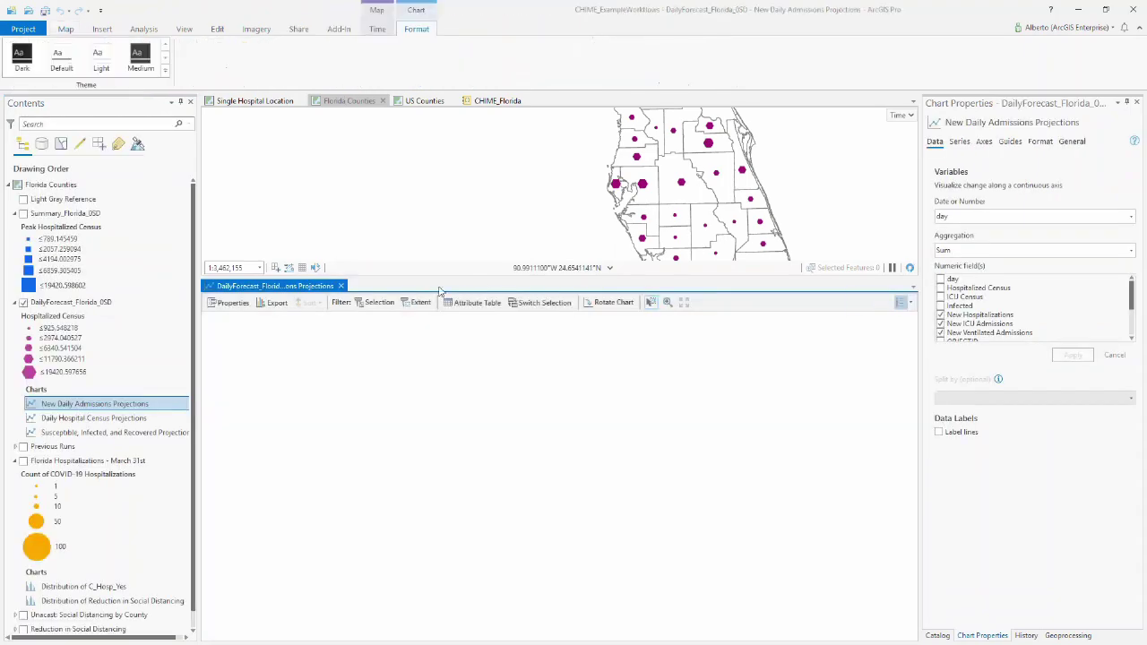
{"action": "left_click", "coordinate": [1128, 105]}
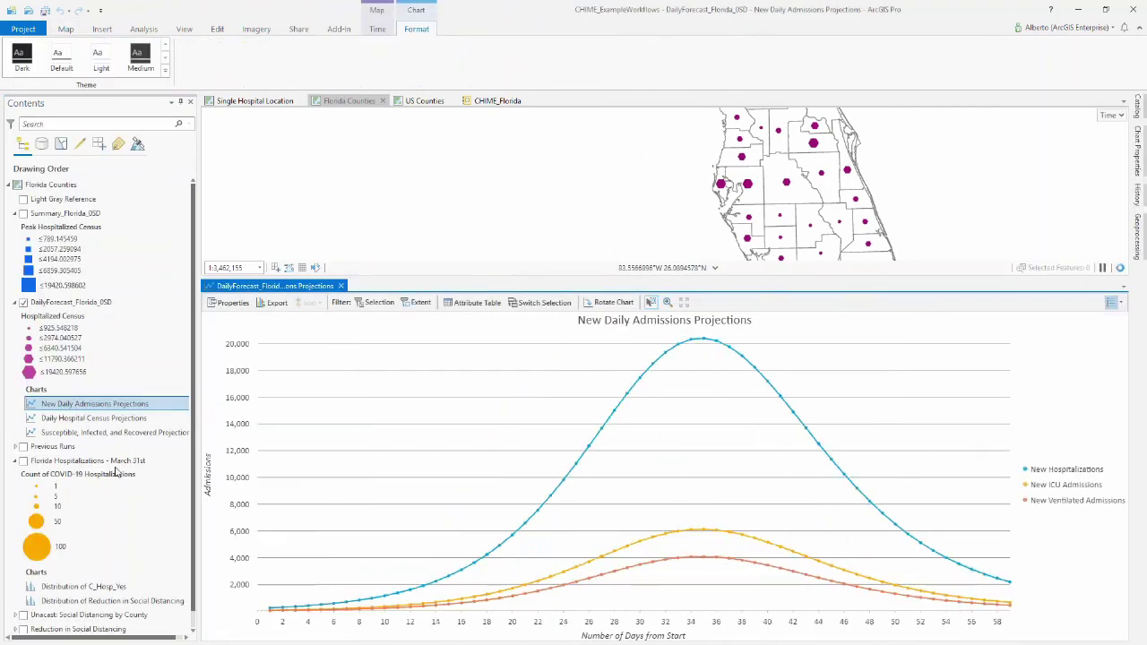
{"action": "left_click", "coordinate": [106, 419]}
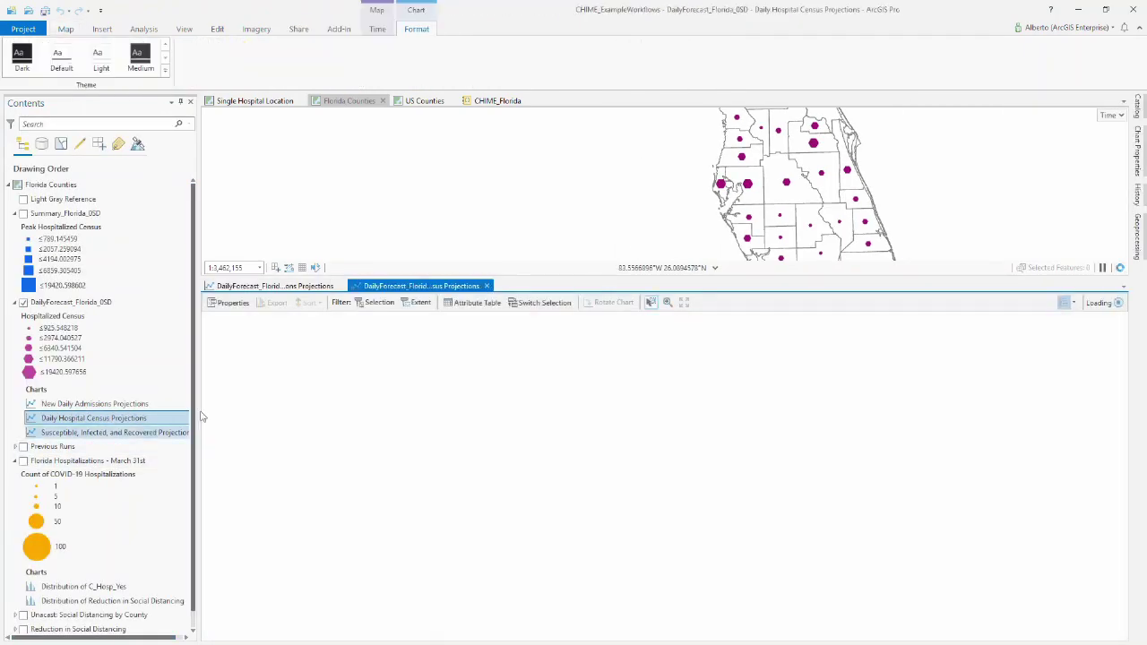
{"action": "left_click_drag", "start_coordinate": [421, 286], "coordinate": [687, 462]}
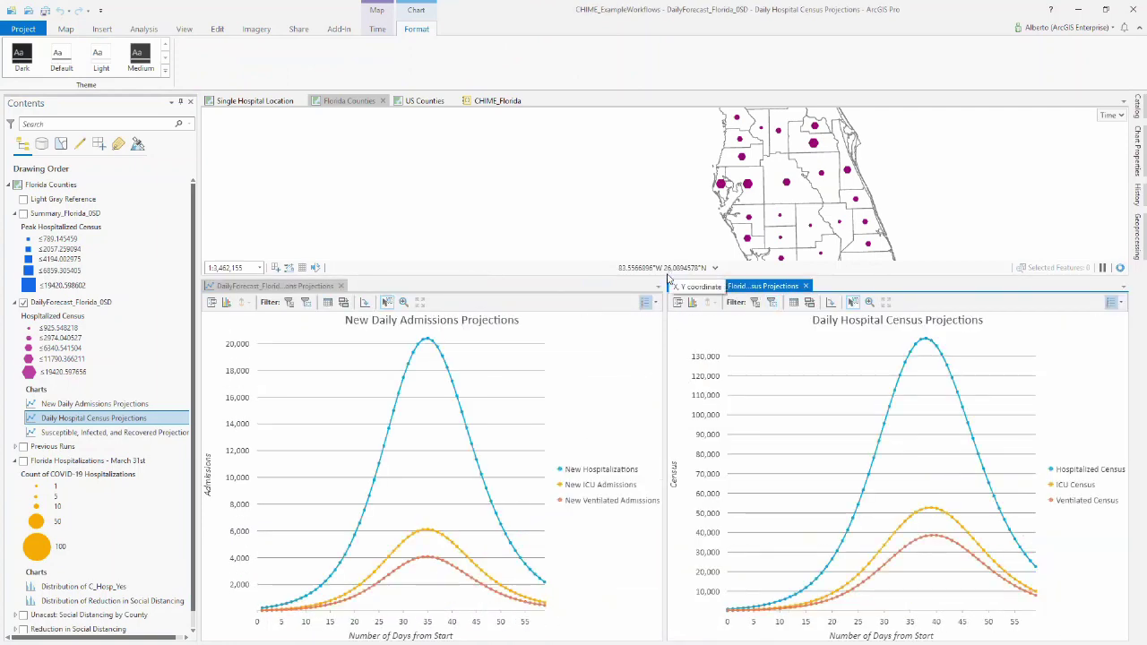
{"action": "left_click_drag", "start_coordinate": [670, 278], "coordinate": [670, 364]}
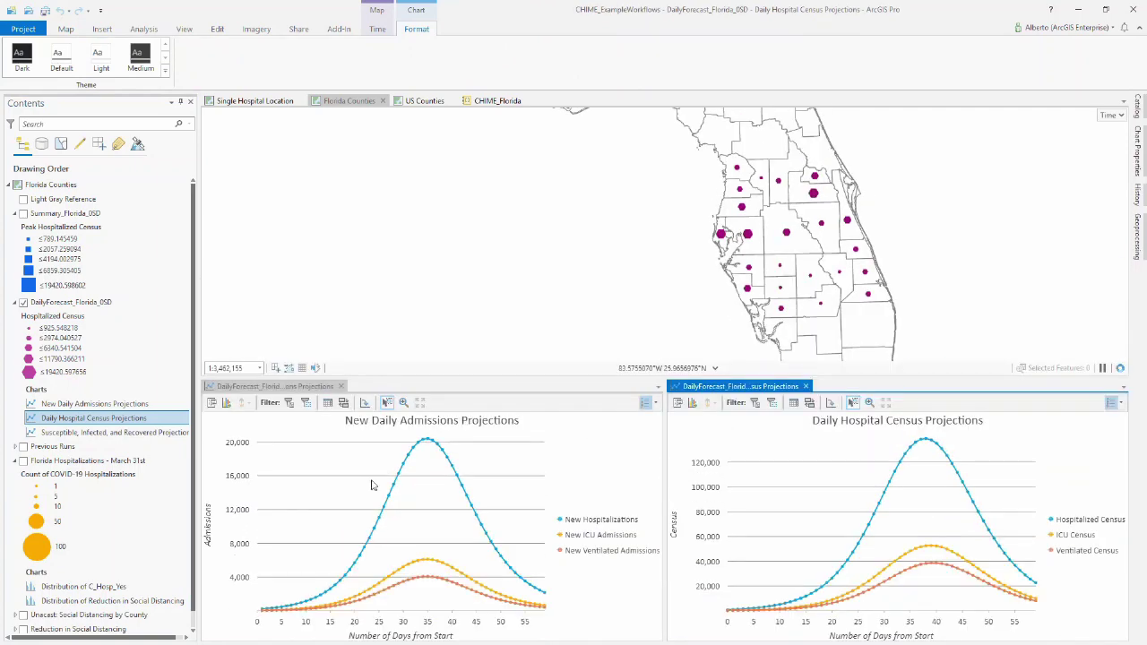
- Open the Susceptible, Infected, and Recovered Projections chart and dock it beside the map, with all of Florida in view
{"action": "left_click", "coordinate": [134, 434]}
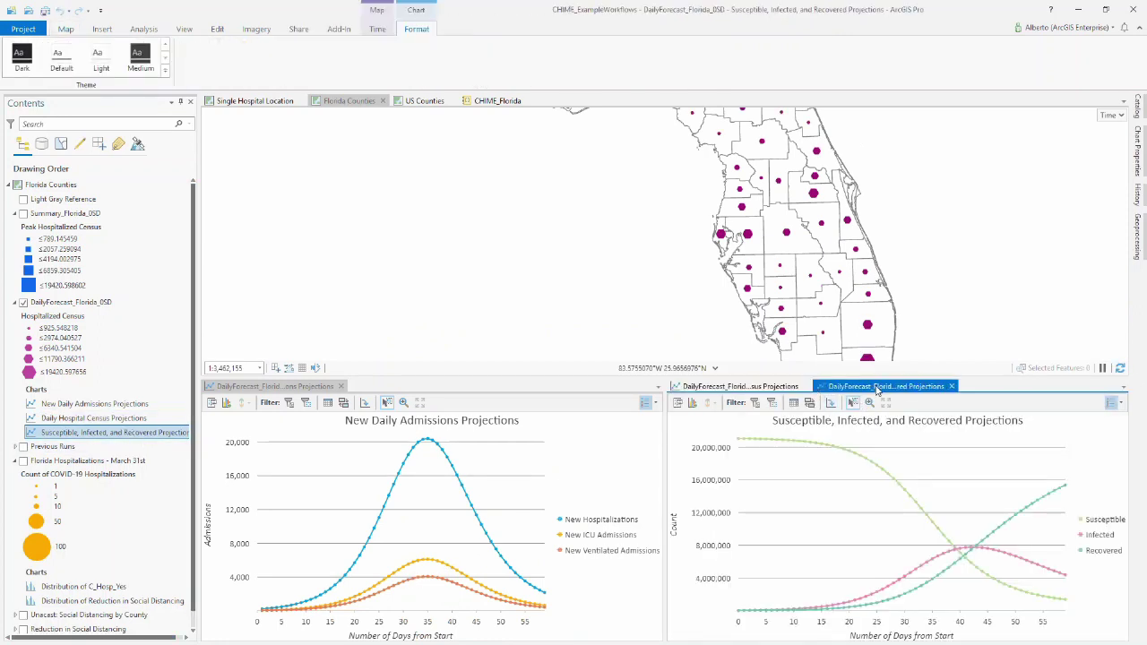
{"action": "left_click_drag", "start_coordinate": [877, 387], "coordinate": [687, 235]}
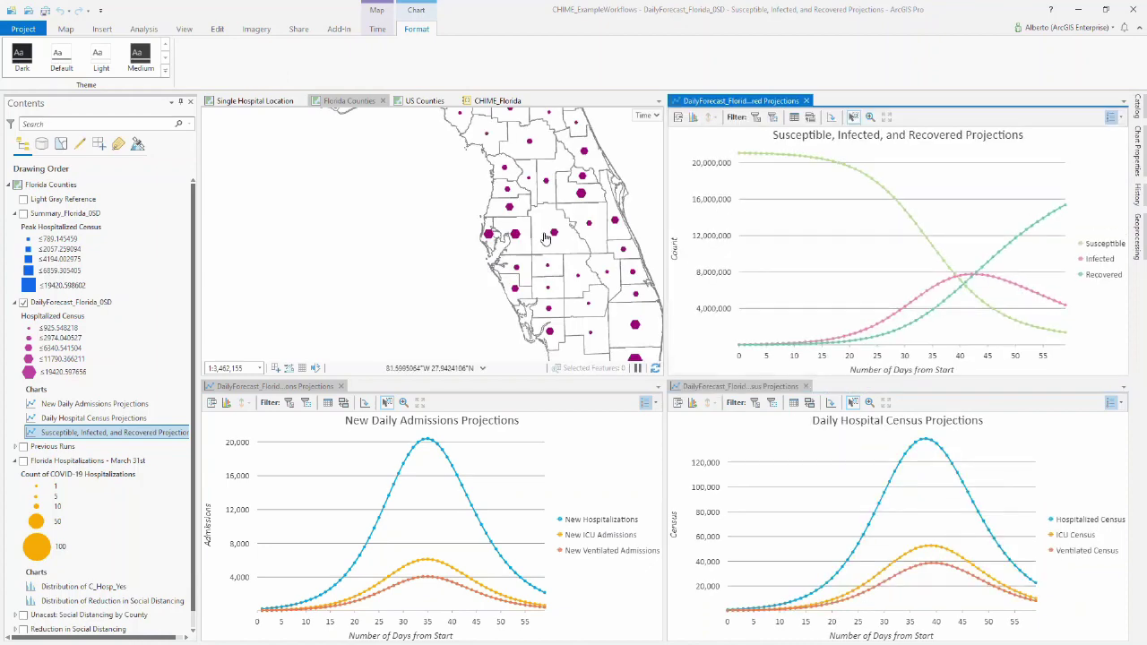
{"action": "scroll", "coordinate": [544, 237], "scroll_direction": "down", "scroll_amount": 3}
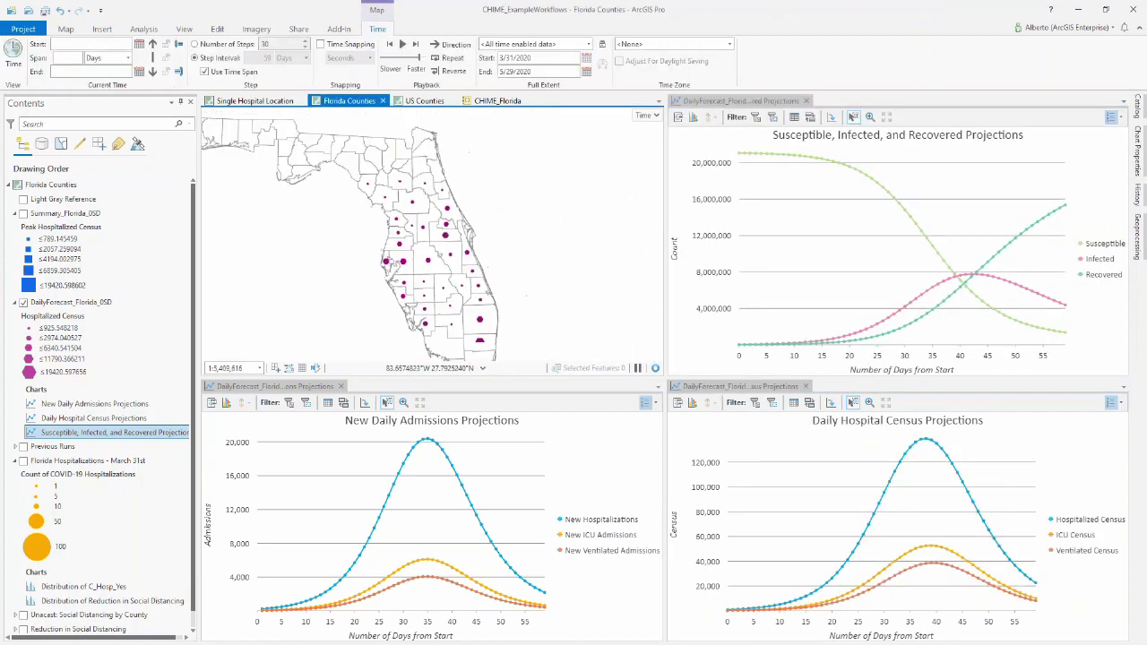
{"action": "left_click_drag", "start_coordinate": [359, 266], "coordinate": [406, 240]}
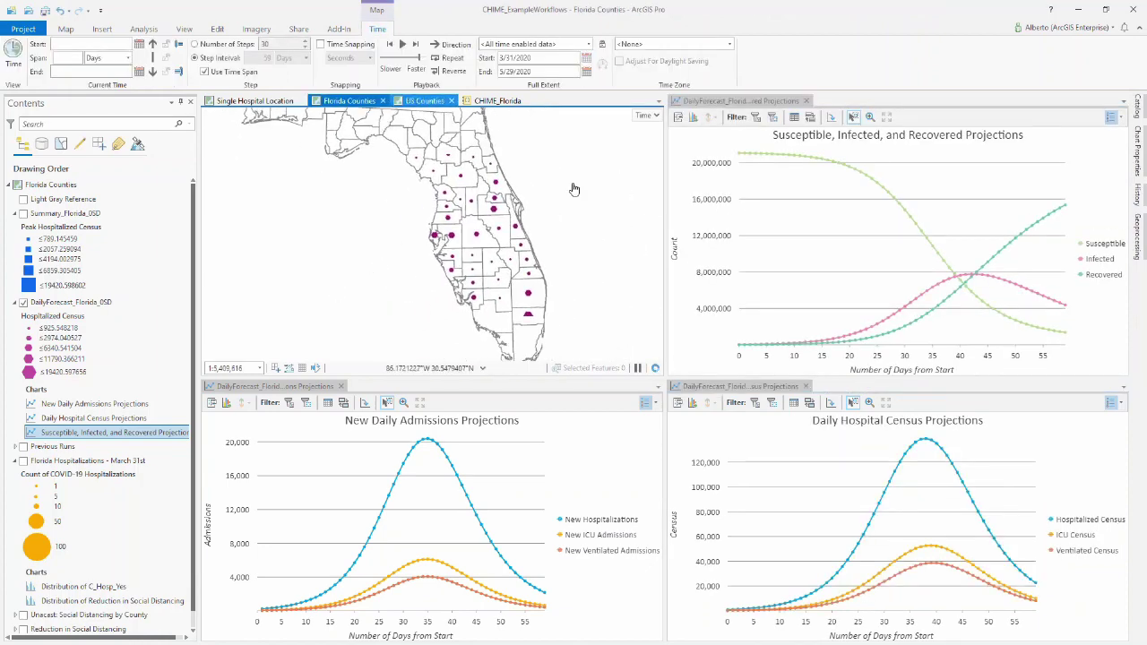
{"action": "scroll", "coordinate": [428, 242], "scroll_direction": "down", "scroll_amount": 3}
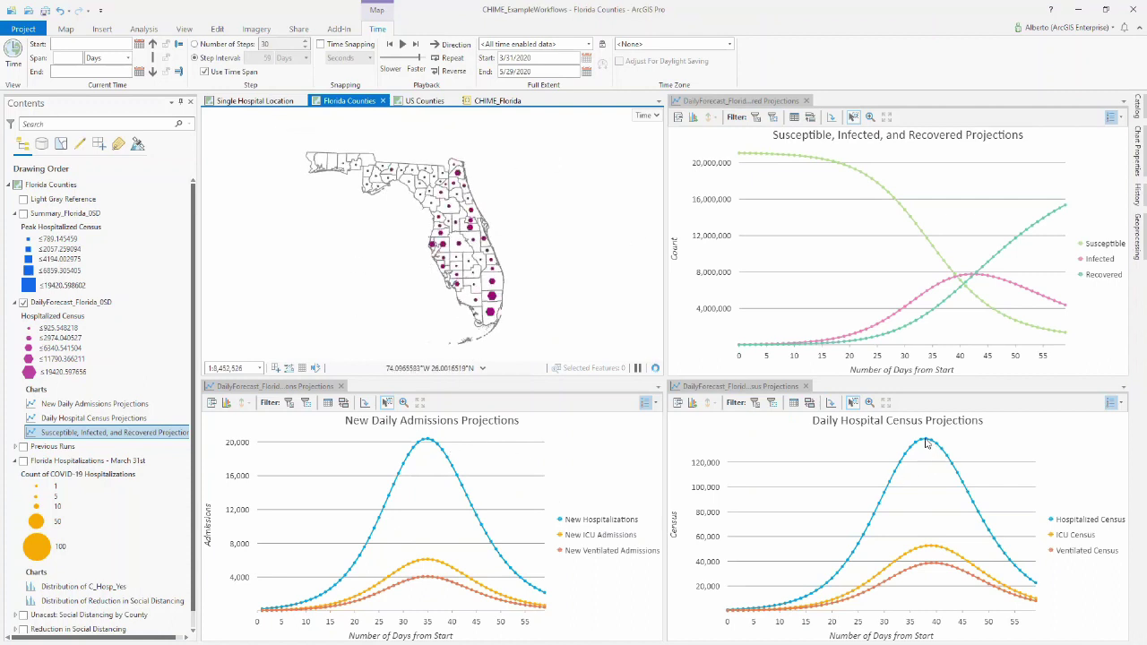
- Name the CHIME Model outputs DailyForecast_Florida_30SD and Summary_Florida_30SD
{"action": "mouse_move", "coordinate": [927, 444]}
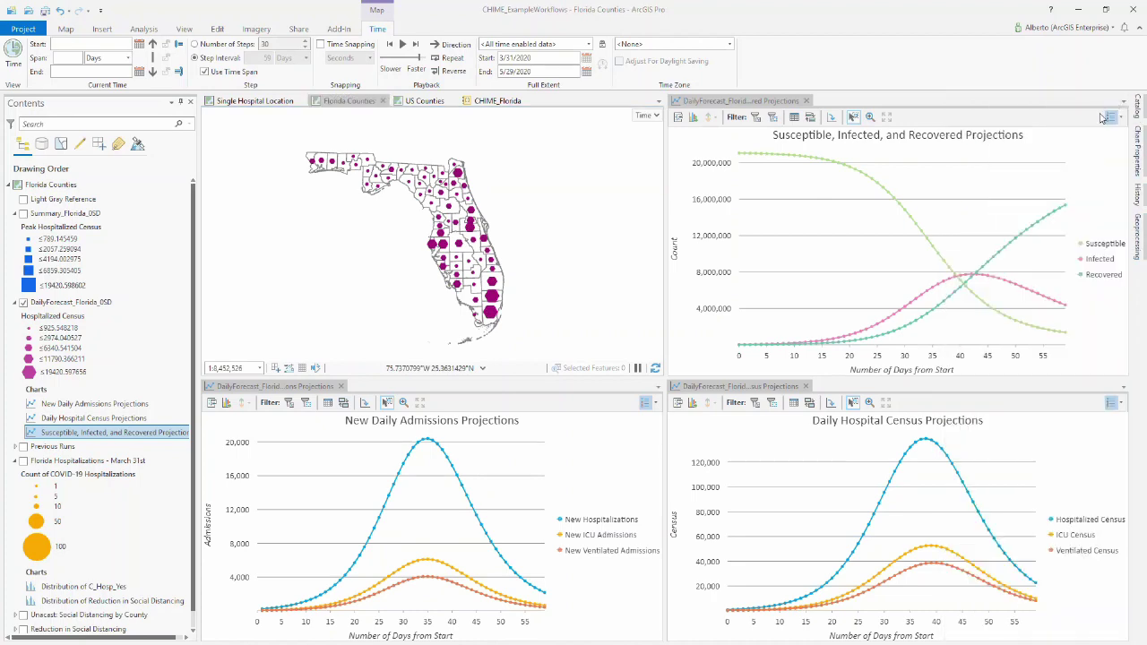
{"action": "left_click", "coordinate": [1125, 103]}
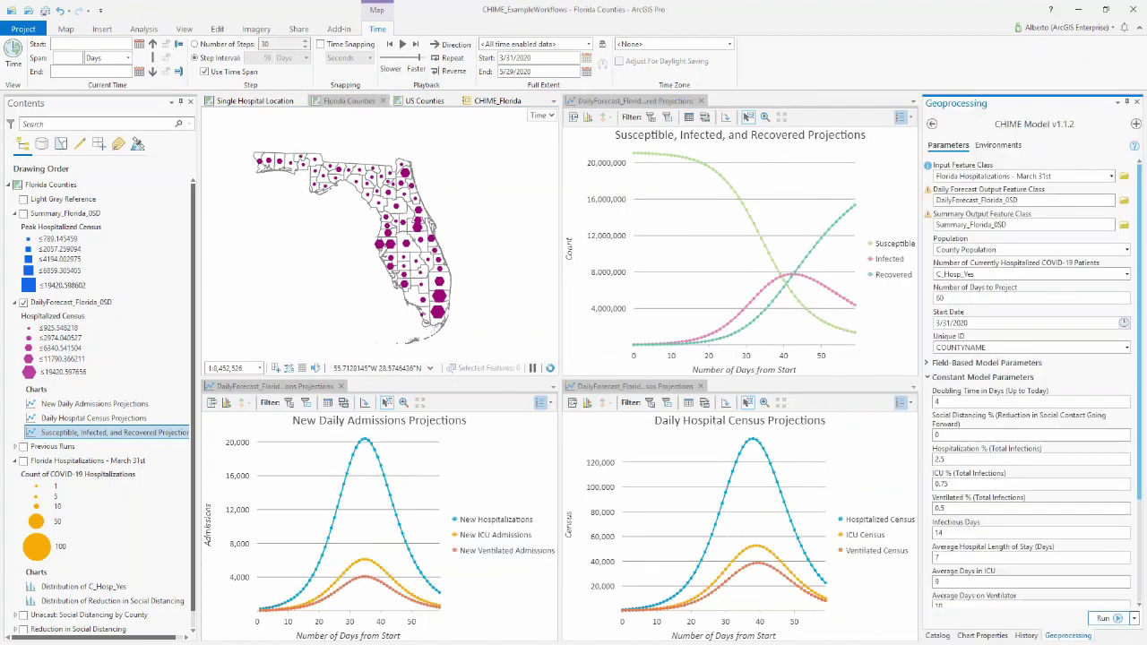
{"action": "left_click", "coordinate": [1065, 202]}
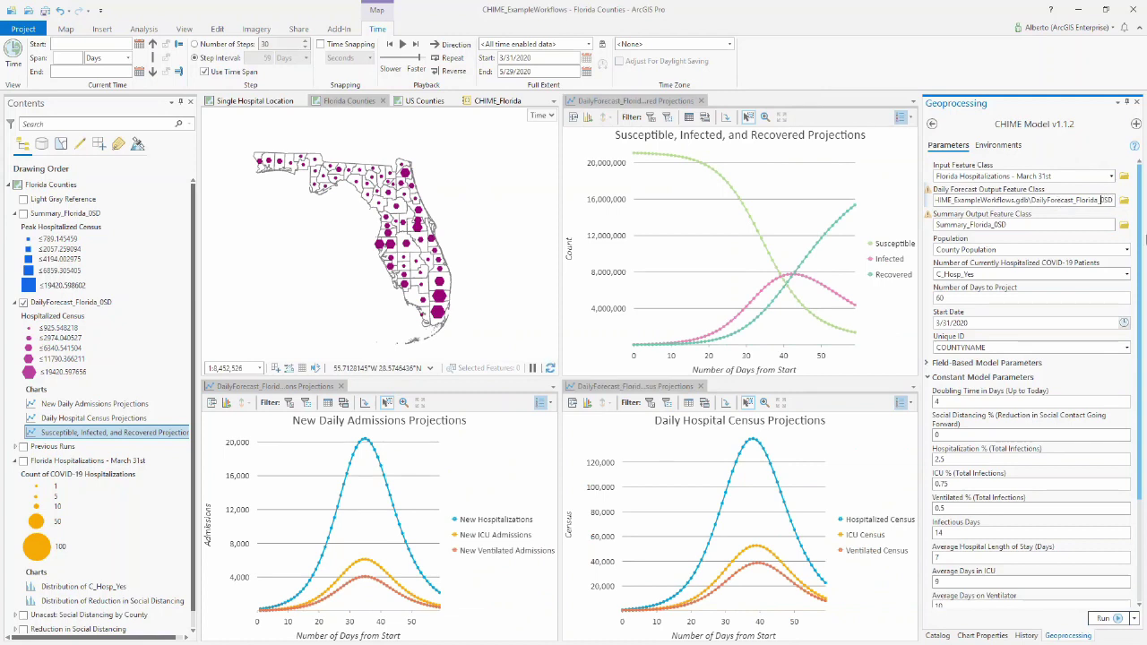
{"action": "left_click", "coordinate": [991, 226]}
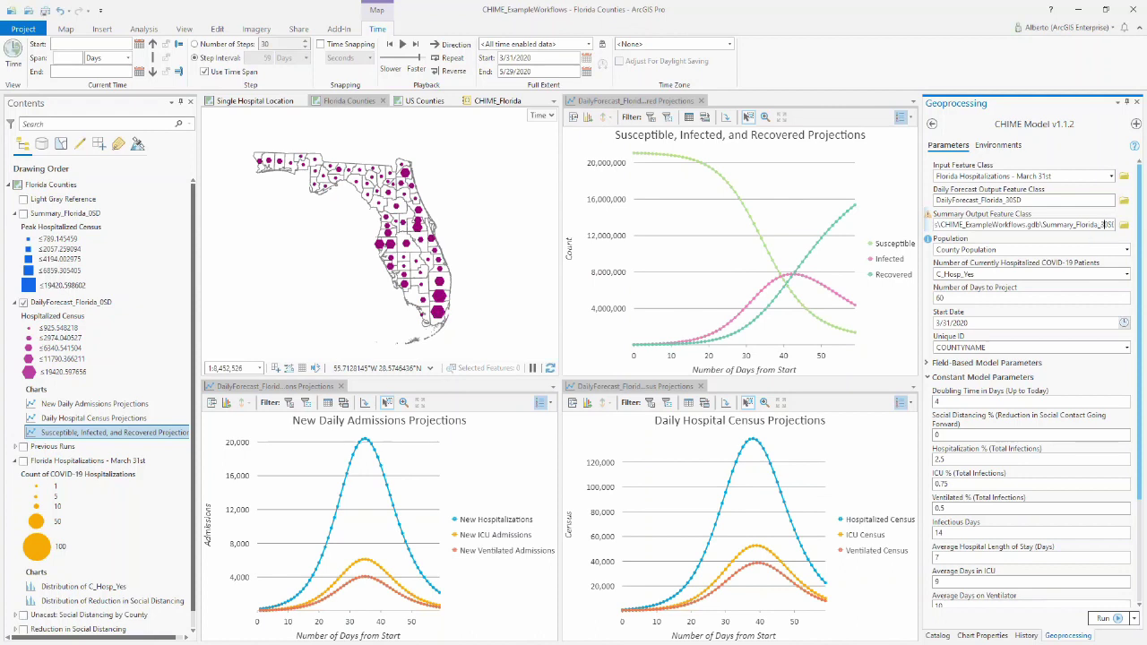
- Set the constant social distancing percentage to 30 and run the CHIME Model for the Florida counties
{"action": "scroll", "coordinate": [963, 327], "scroll_direction": "down", "scroll_amount": 3}
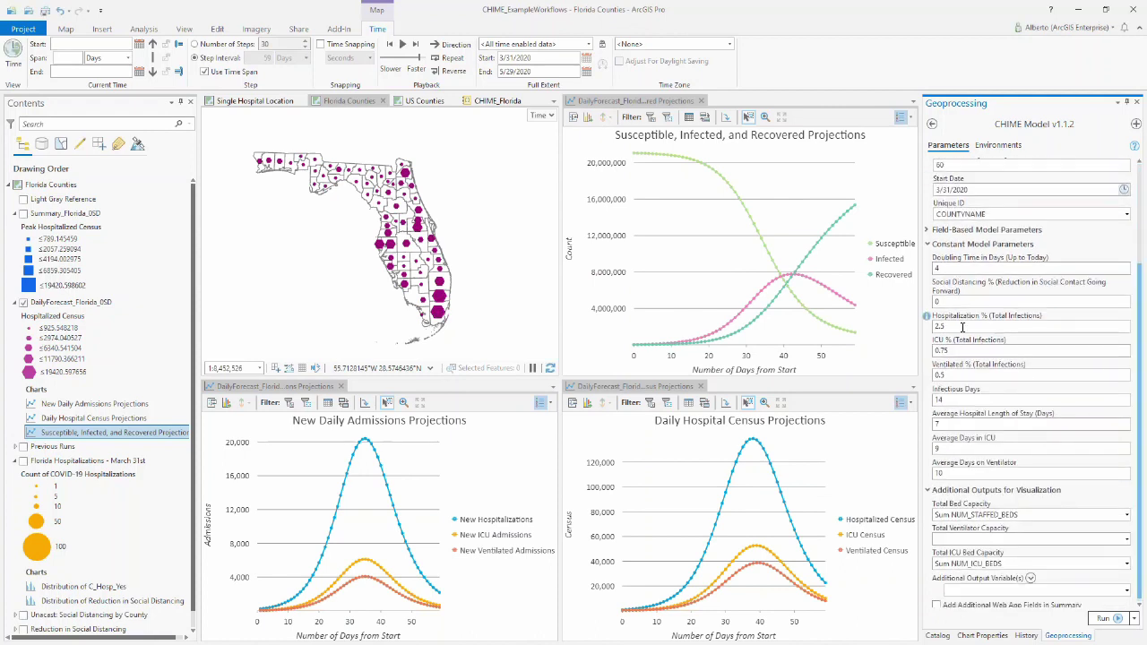
{"action": "double_click", "coordinate": [937, 302]}
{"action": "scroll", "coordinate": [1143, 301], "scroll_direction": "up", "scroll_amount": 2}
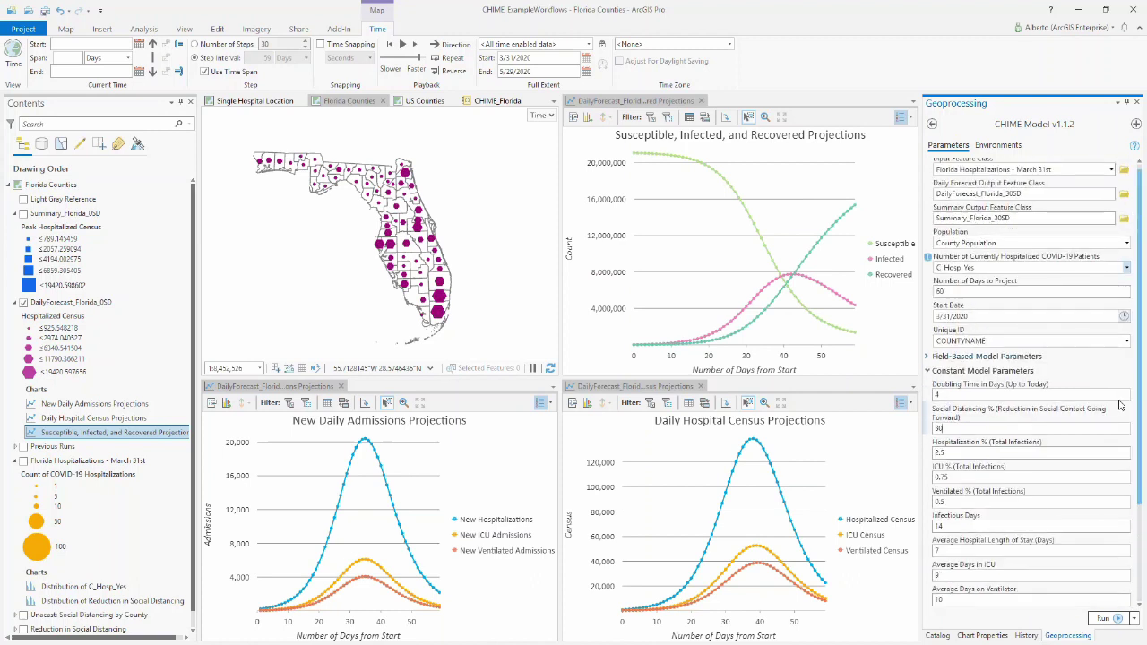
{"action": "left_click", "coordinate": [1103, 619]}
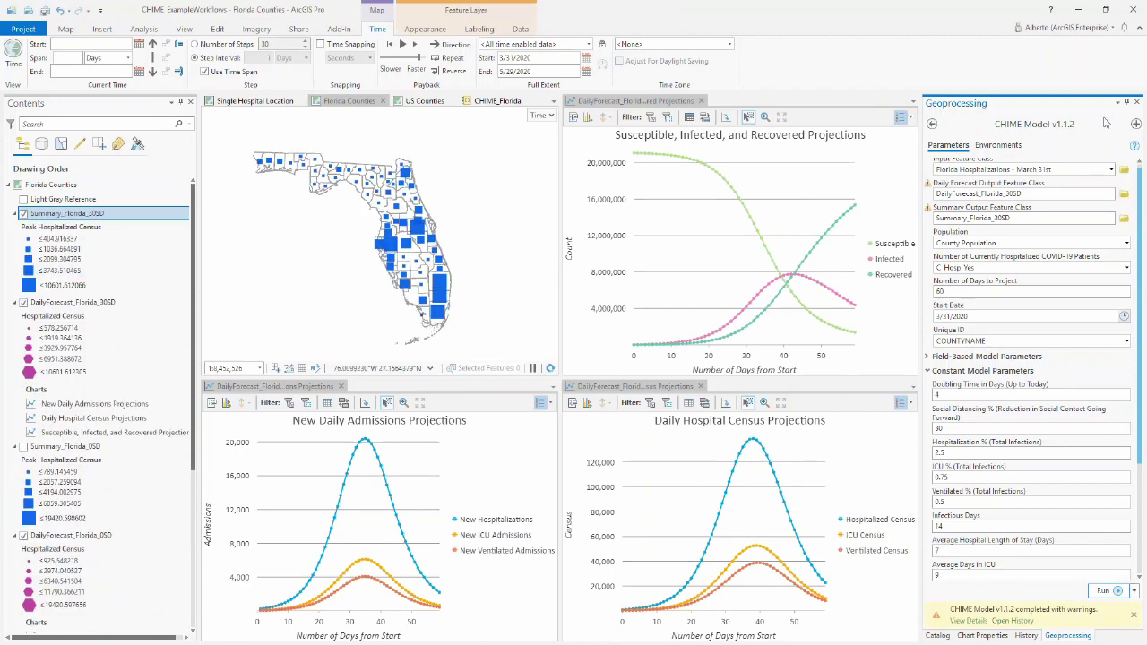
- Hide the Geoprocessing pane, turn off the Summary_Florida_30SD layer, and collapse the legends of both Florida summary layers
{"action": "left_click", "coordinate": [1128, 102]}
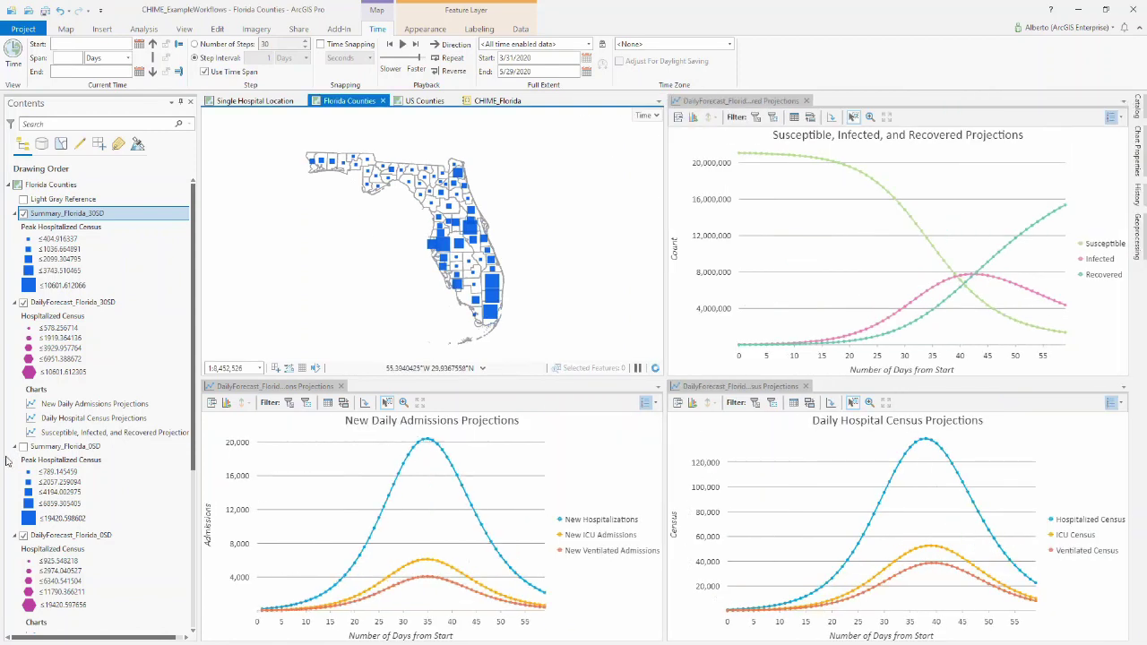
{"action": "left_click", "coordinate": [23, 213]}
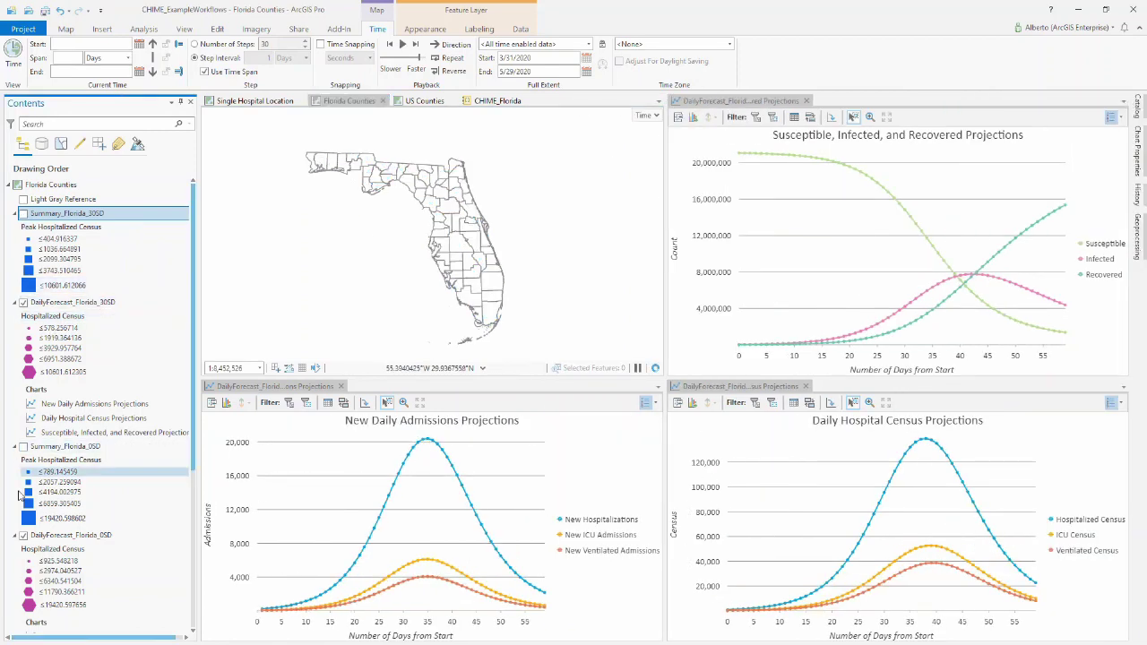
{"action": "left_click", "coordinate": [15, 446]}
{"action": "left_click", "coordinate": [15, 213]}
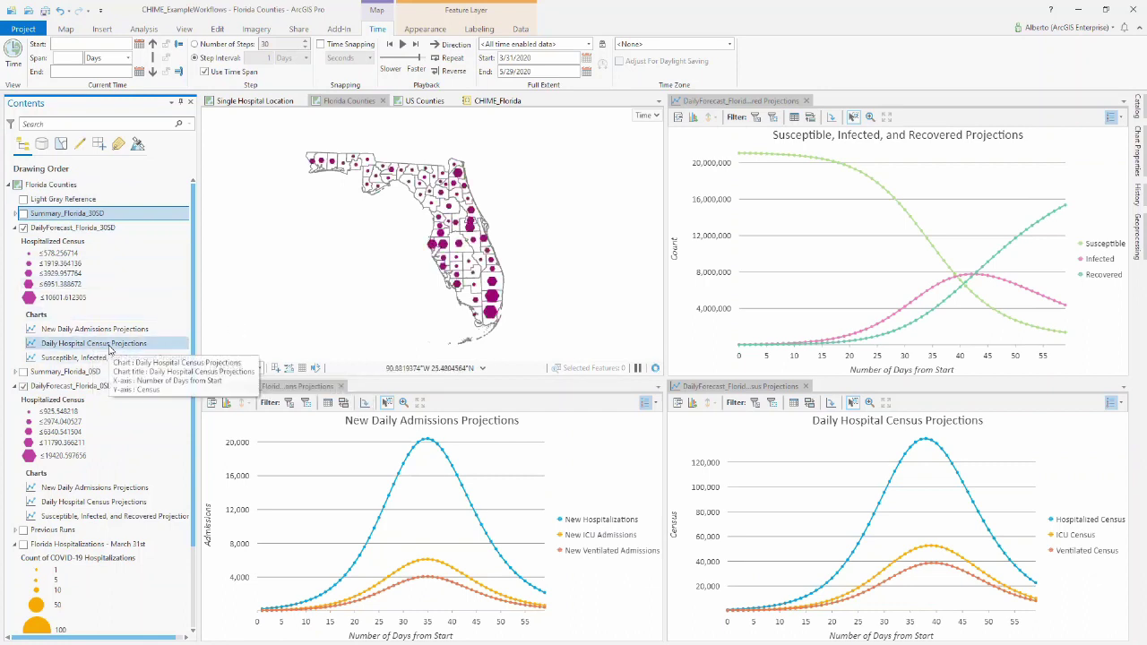
- Place the 0SD and 30SD Daily Hospital Census Projections charts side by side below the map, and close the Susceptible, Infected, and Recovered chart
{"action": "left_click", "coordinate": [94, 345]}
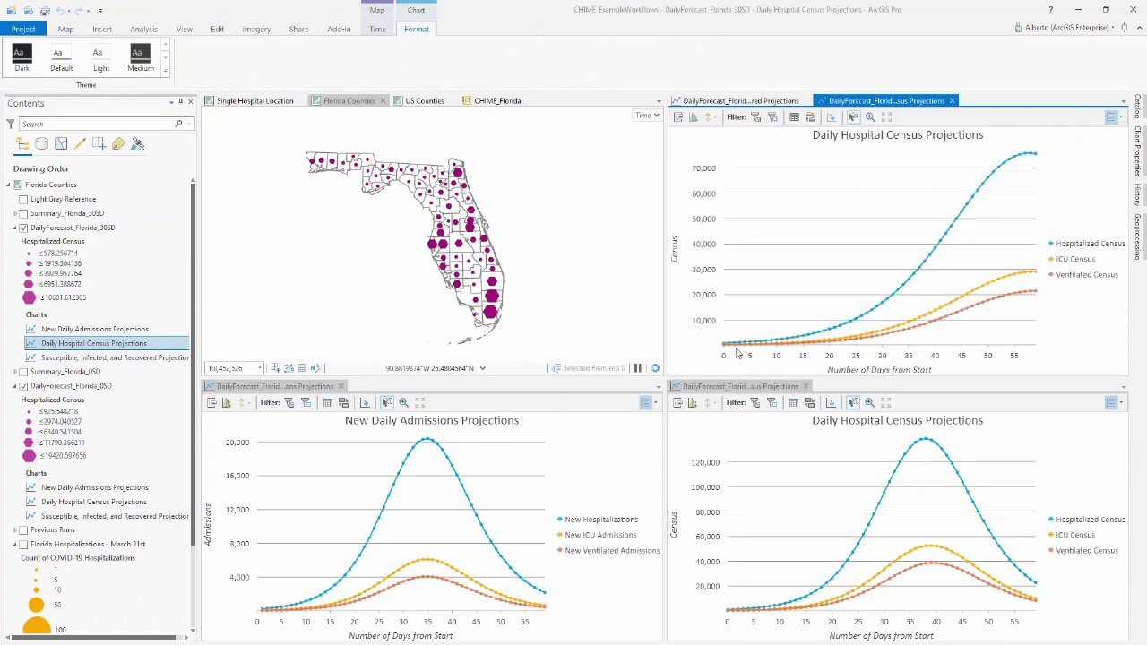
{"action": "left_click", "coordinate": [738, 388]}
{"action": "left_click_drag", "start_coordinate": [737, 388], "coordinate": [415, 512]}
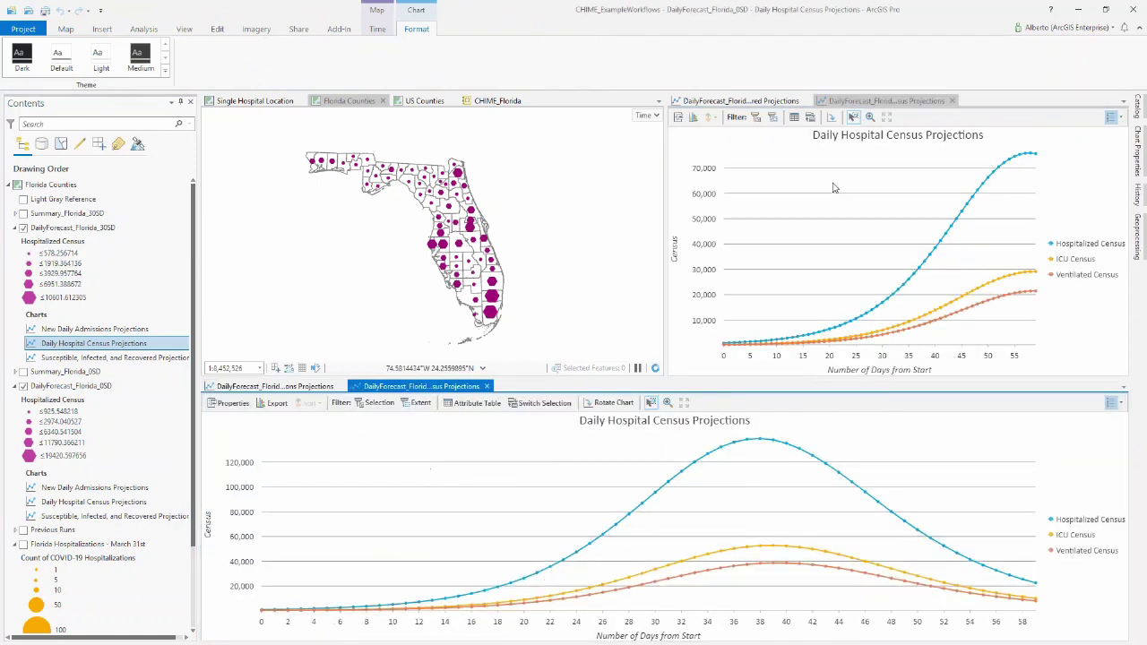
{"action": "left_click_drag", "start_coordinate": [871, 106], "coordinate": [688, 512]}
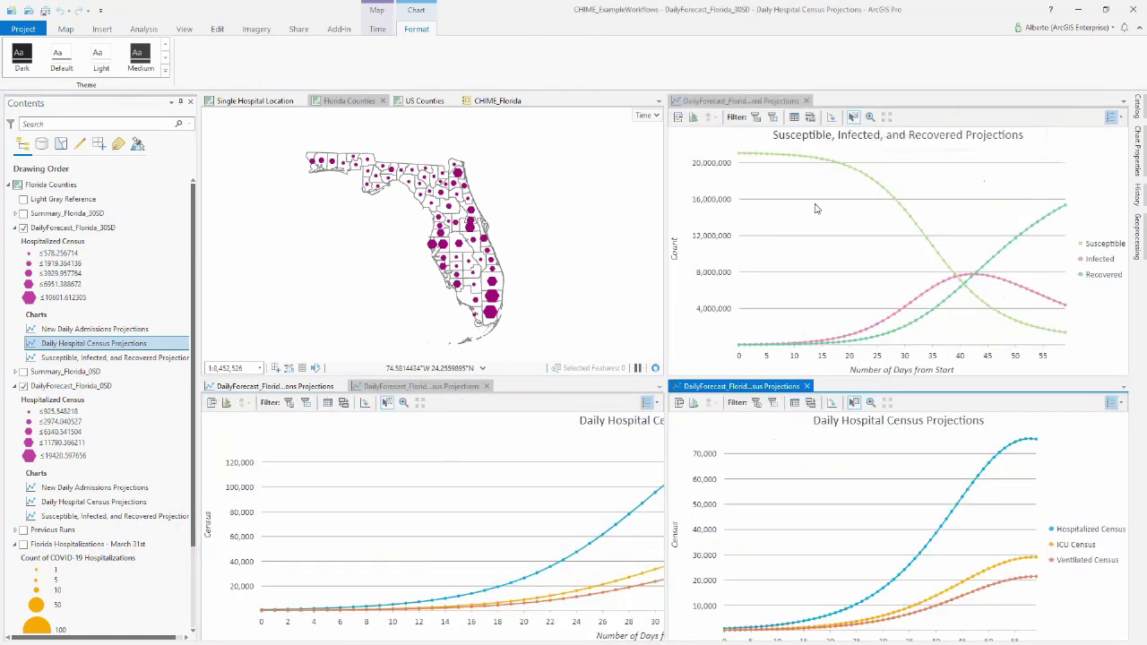
{"action": "left_click", "coordinate": [808, 101]}
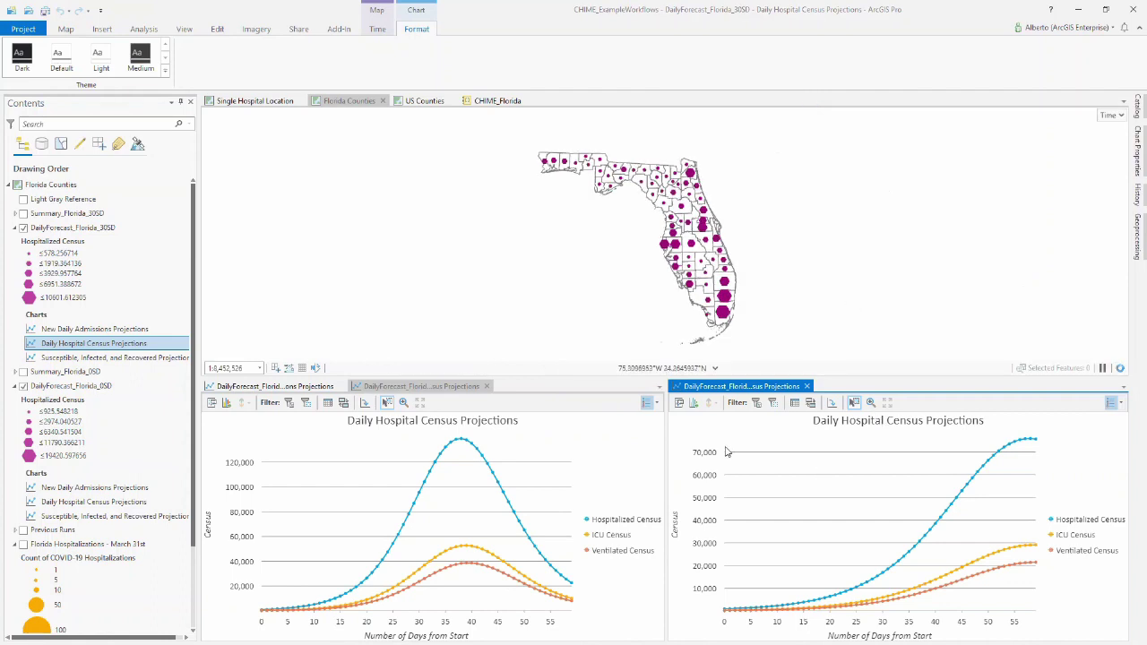
{"action": "left_click", "coordinate": [679, 405]}
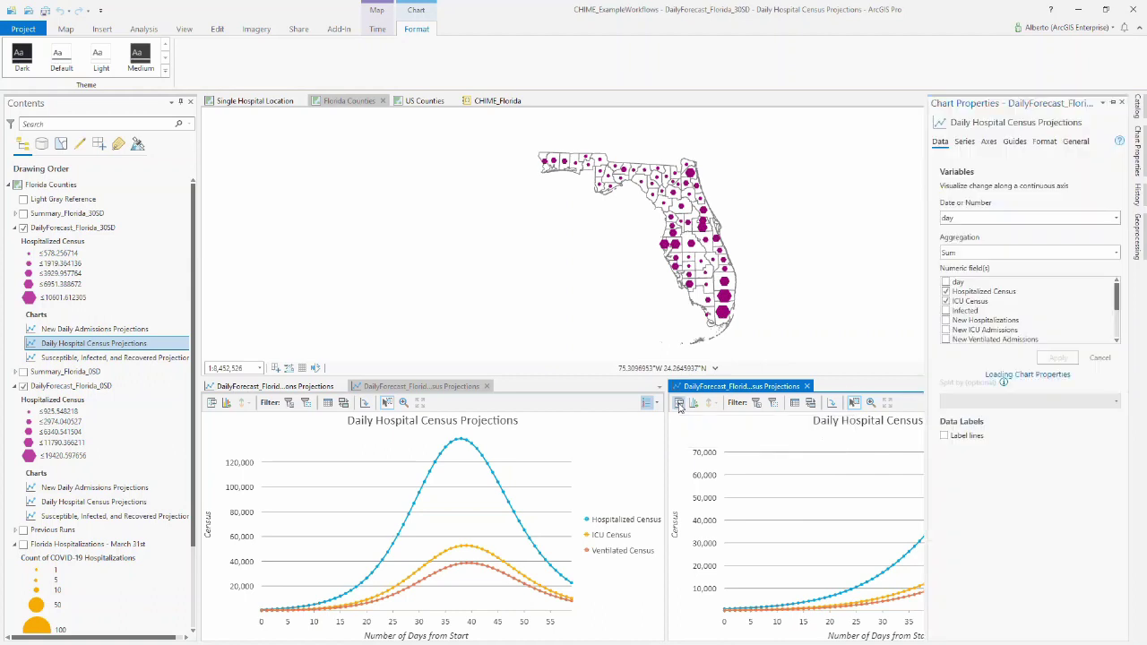
{"action": "left_click", "coordinate": [212, 404]}
{"action": "left_click", "coordinate": [212, 405]}
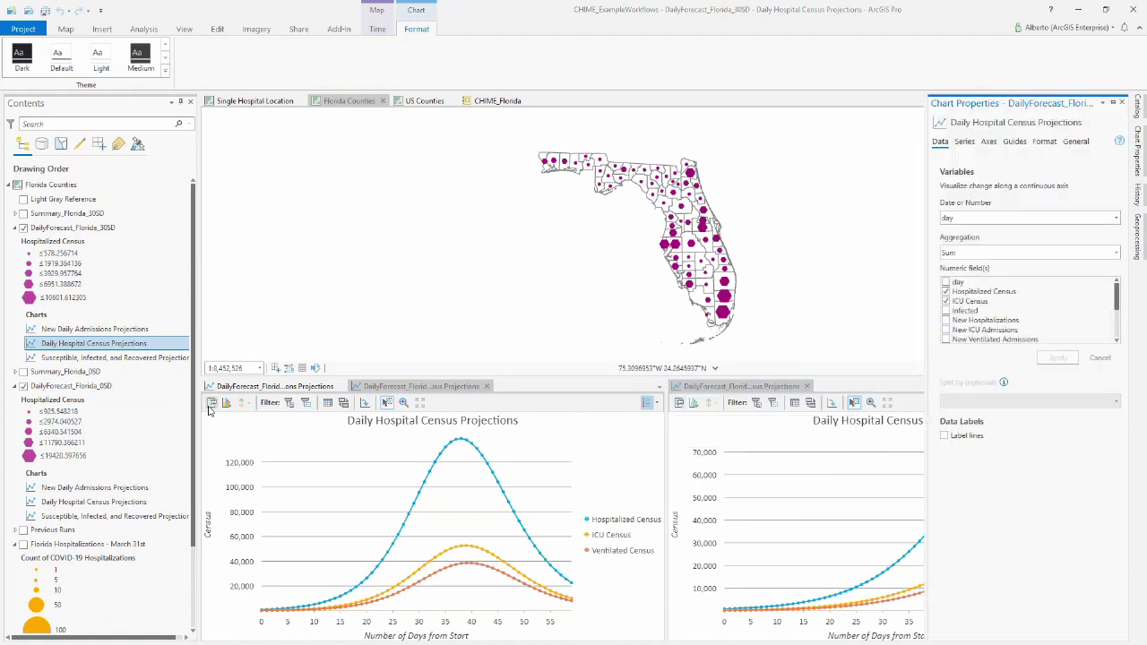
{"action": "left_click", "coordinate": [966, 144]}
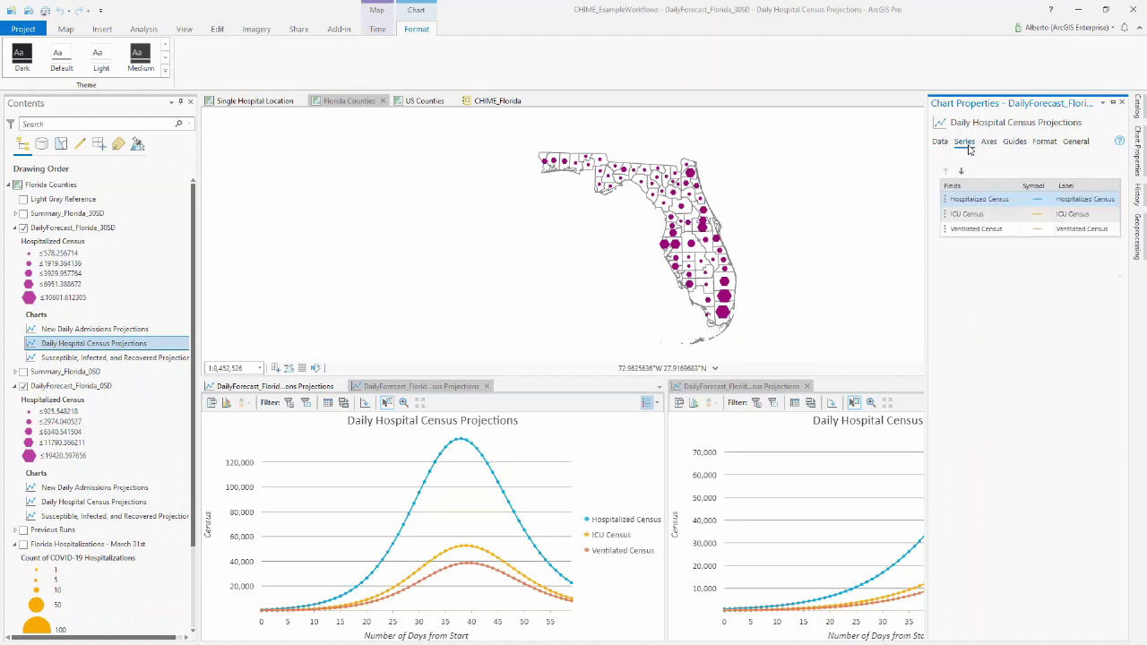
{"action": "left_click", "coordinate": [987, 142]}
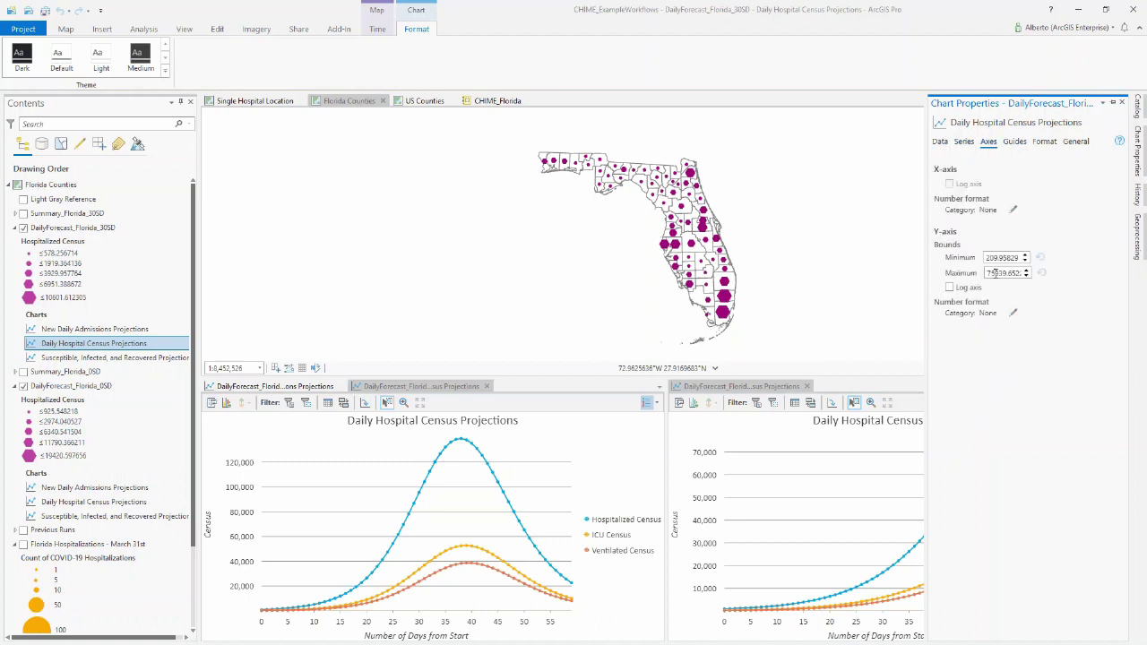
{"action": "left_click", "coordinate": [216, 405]}
{"action": "left_click", "coordinate": [278, 386]}
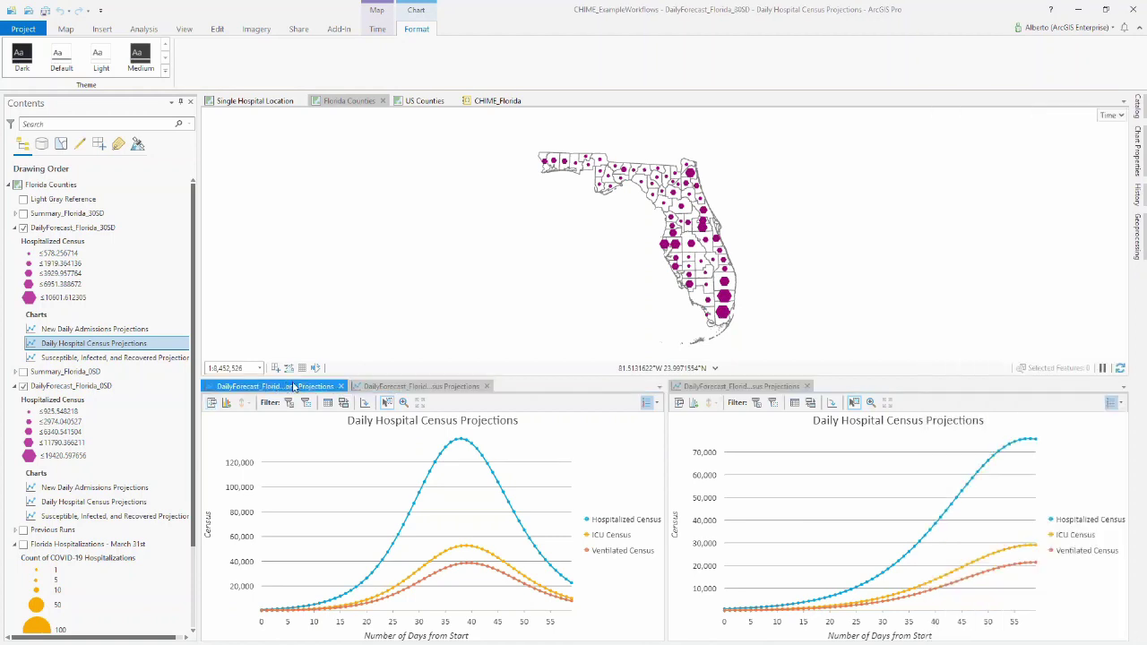
- Copy the Y-axis maximum bound from the properties of the 0SD Daily Hospital Census Projections chart
{"action": "left_click", "coordinate": [387, 388]}
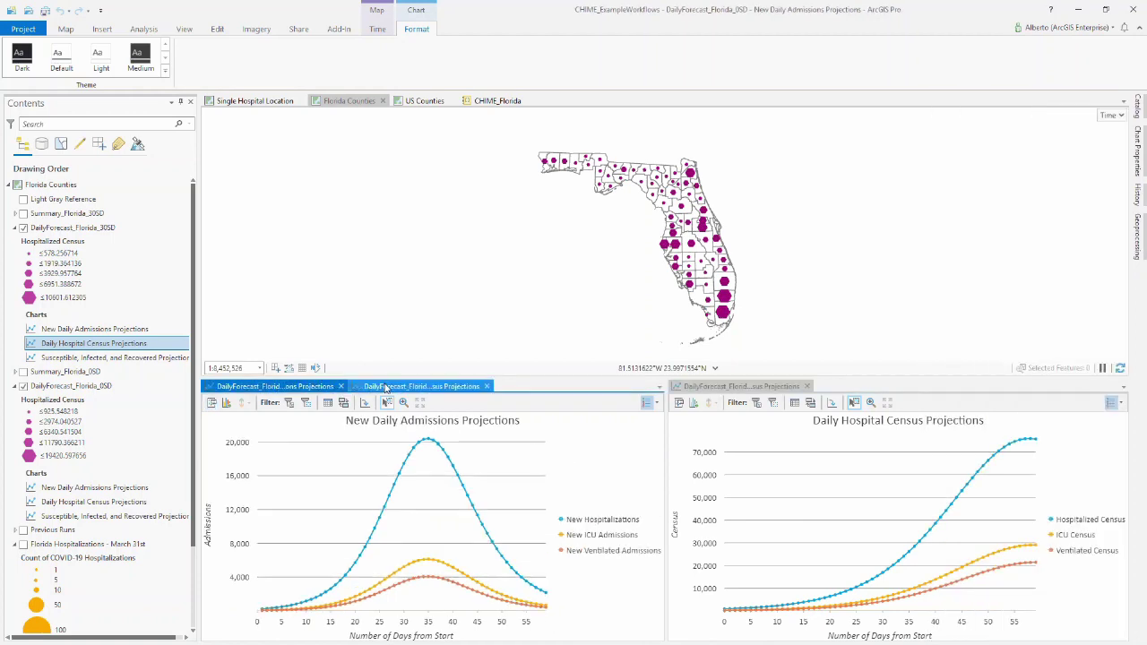
{"action": "left_click", "coordinate": [212, 403]}
{"action": "left_click", "coordinate": [989, 142]}
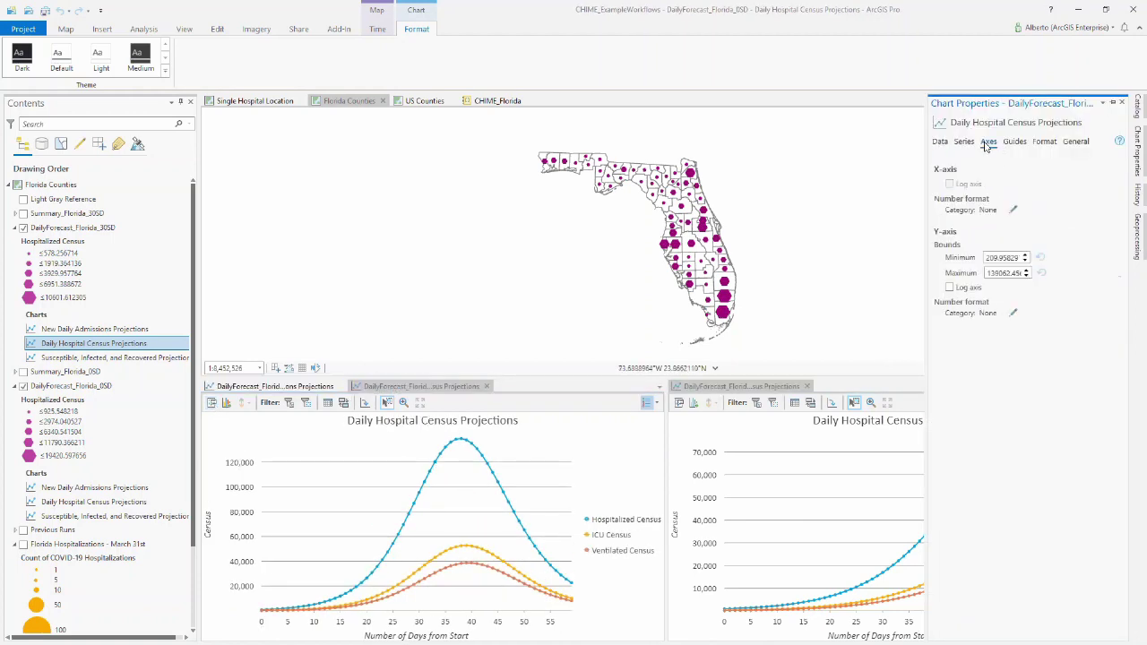
{"action": "double_click", "coordinate": [1007, 274]}
{"action": "left_click", "coordinate": [796, 466]}
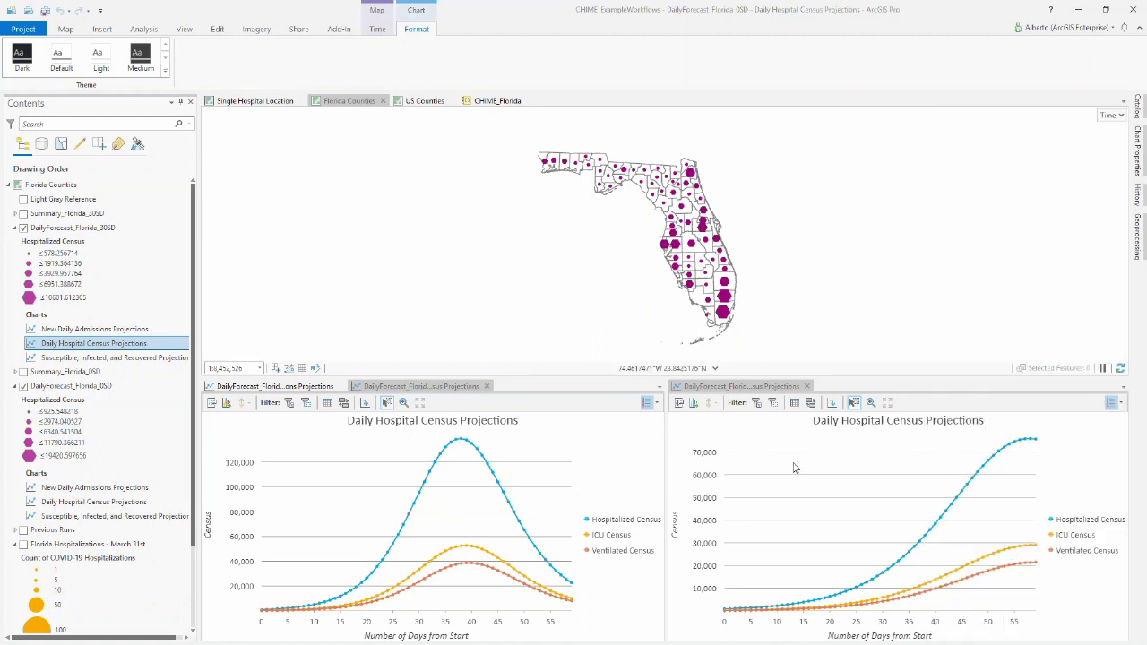
- Set the 30SD Daily Hospital Census Projections chart's Y-axis maximum to match the 0SD chart
{"action": "left_click", "coordinate": [679, 405]}
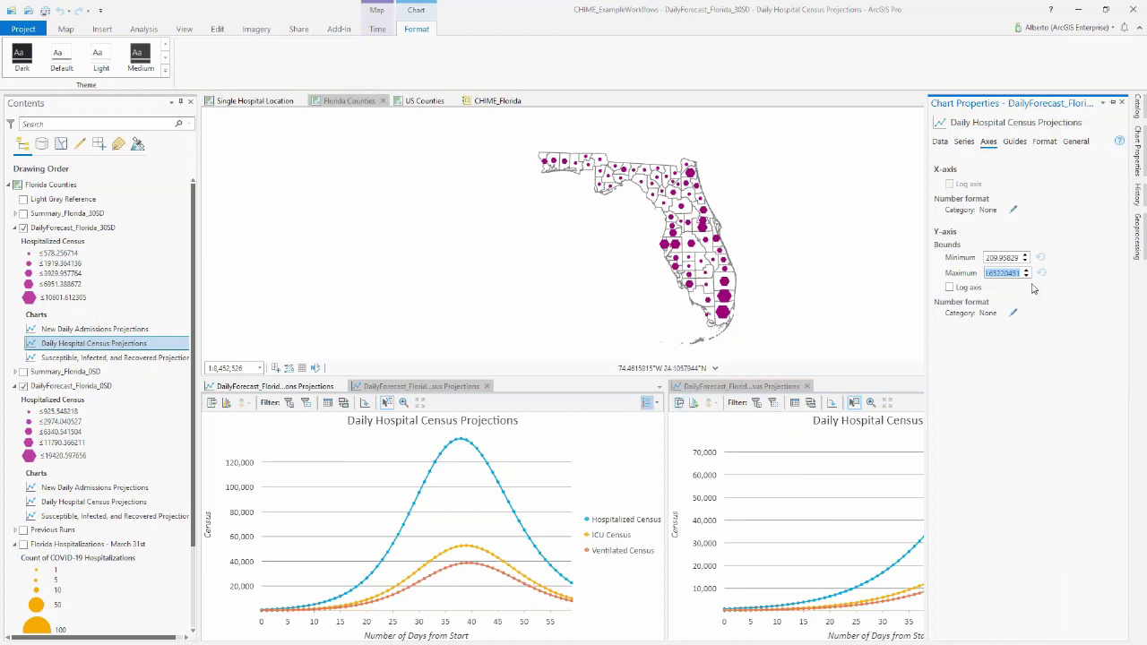
{"action": "type", "text": "145645.905"}
{"action": "left_click", "coordinate": [843, 458]}
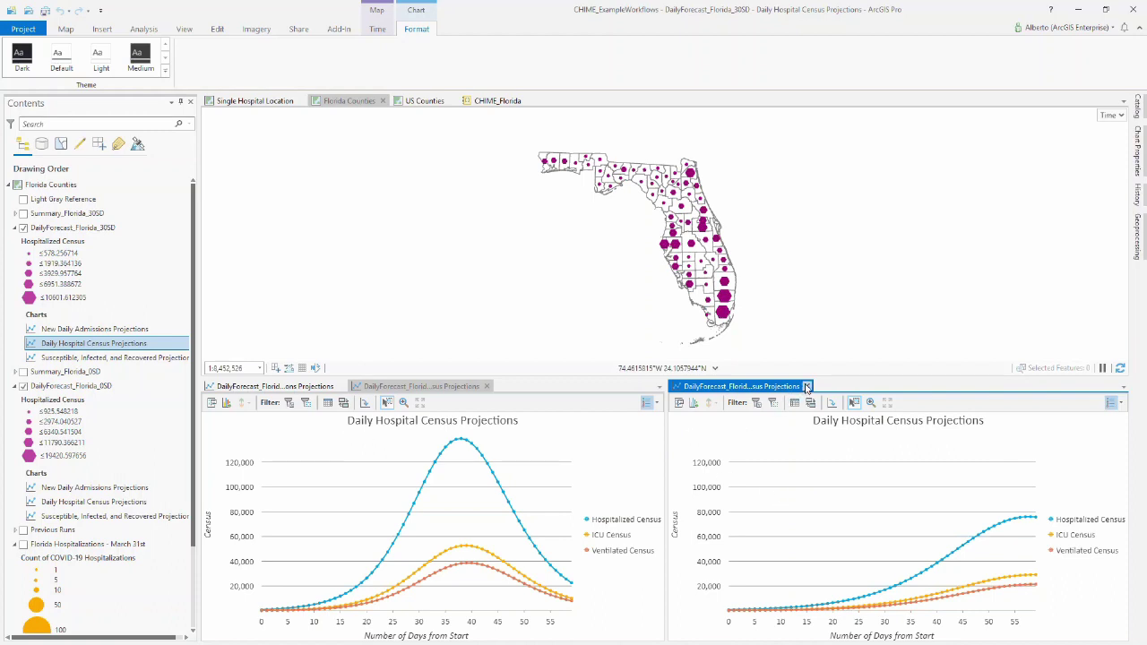
- Replace the 30SD census chart with the 0SD one beside New Daily Admissions, and collapse and turn off the DailyForecast_Florida_30SD layer
{"action": "left_click", "coordinate": [806, 386]}
{"action": "left_click_drag", "start_coordinate": [417, 389], "coordinate": [692, 511]}
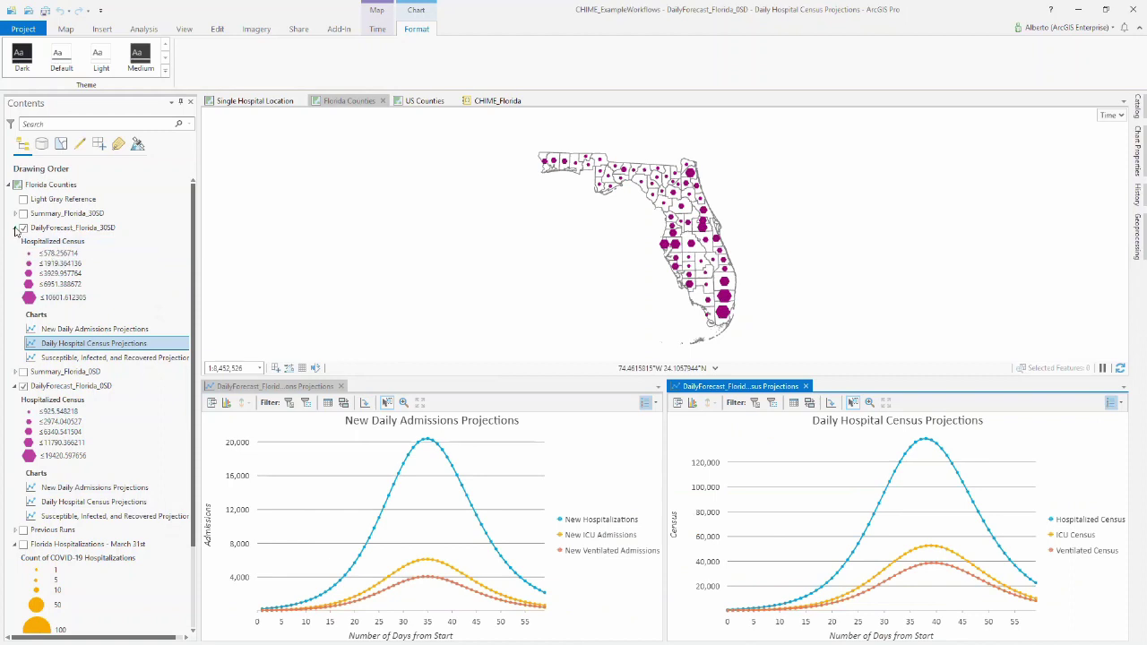
{"action": "left_click", "coordinate": [15, 228]}
{"action": "left_click", "coordinate": [23, 228]}
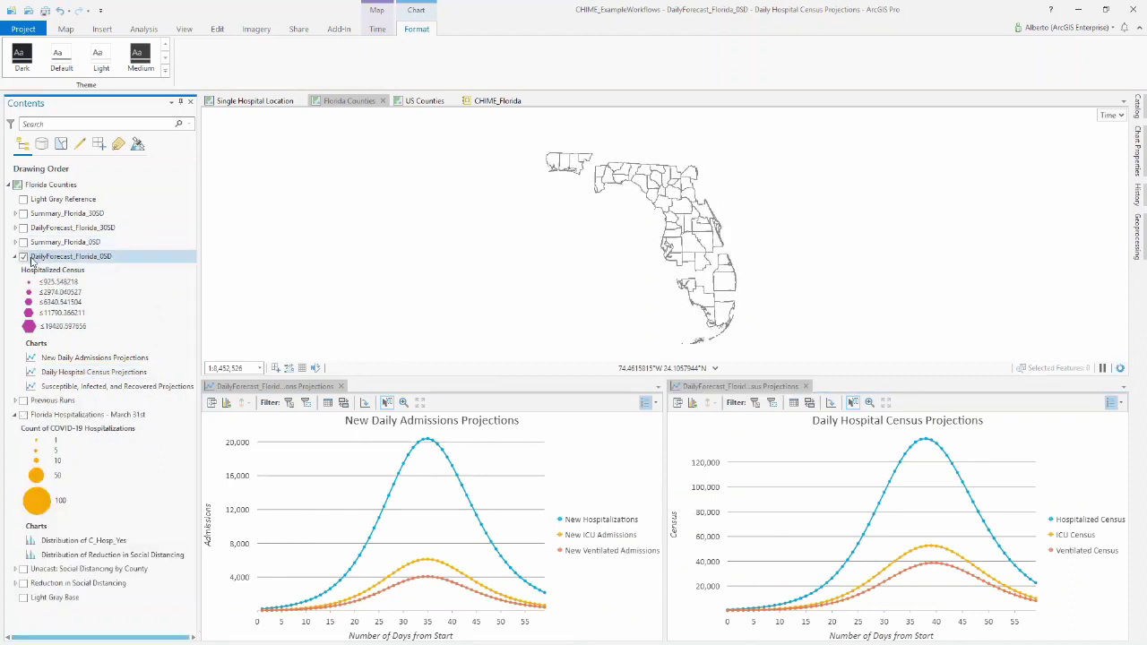
- Reopen the DailyForecast_Florida_0SD Susceptible, Infected, and Recovered Projections chart and dock it beside the map
{"action": "left_click", "coordinate": [87, 386]}
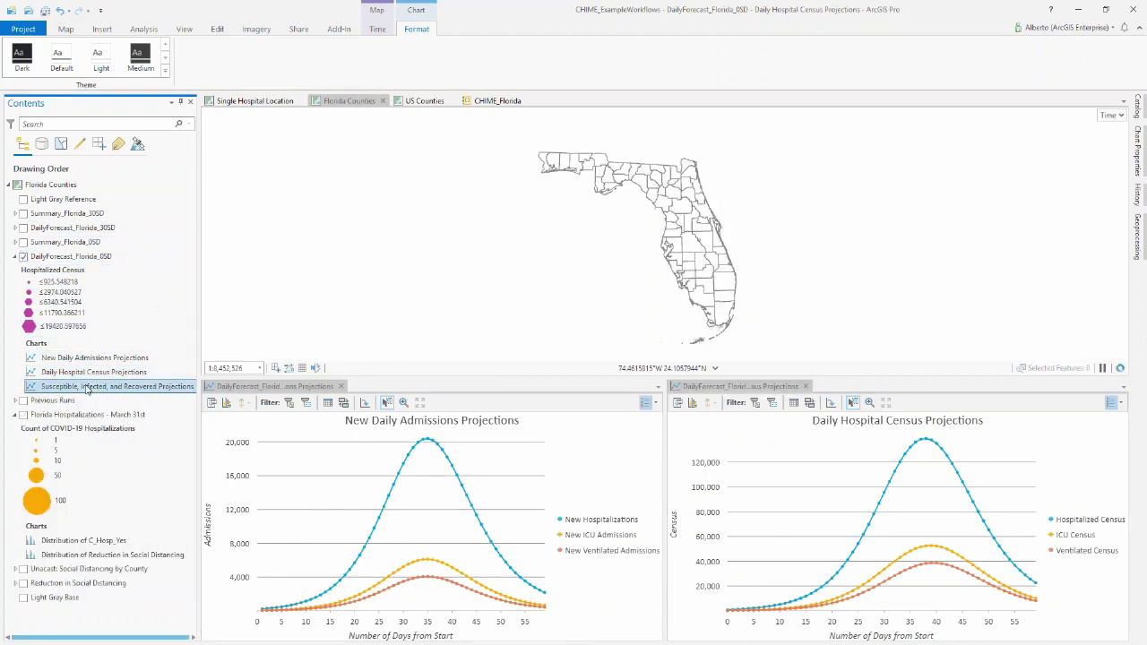
{"action": "double_click", "coordinate": [87, 386]}
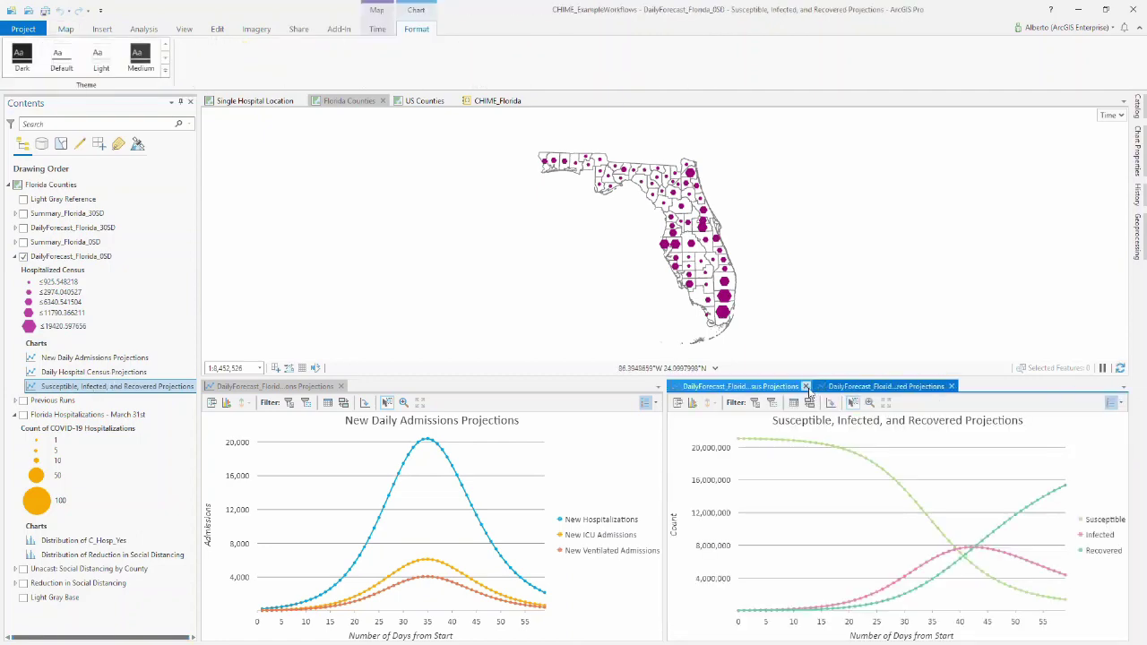
{"action": "left_click_drag", "start_coordinate": [882, 386], "coordinate": [905, 228]}
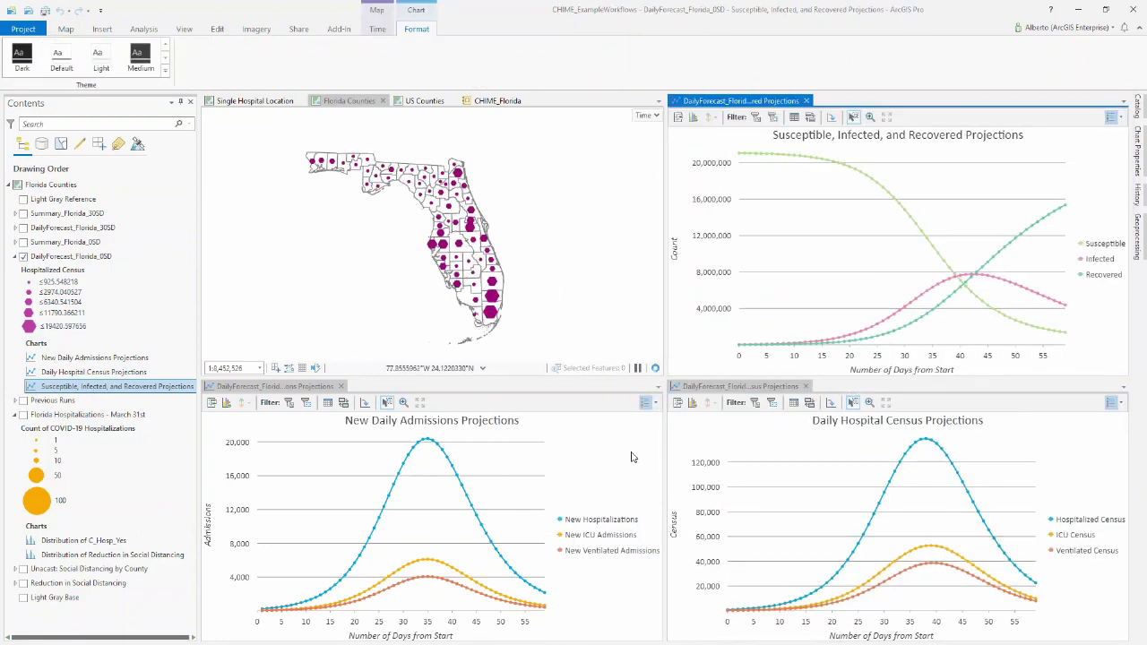
- Create a bar chart from the DailyForecast_Florida_0SD layer and keep its Chart Properties pane pinned open
{"action": "left_click", "coordinate": [79, 256]}
{"action": "right_click", "coordinate": [79, 257]}
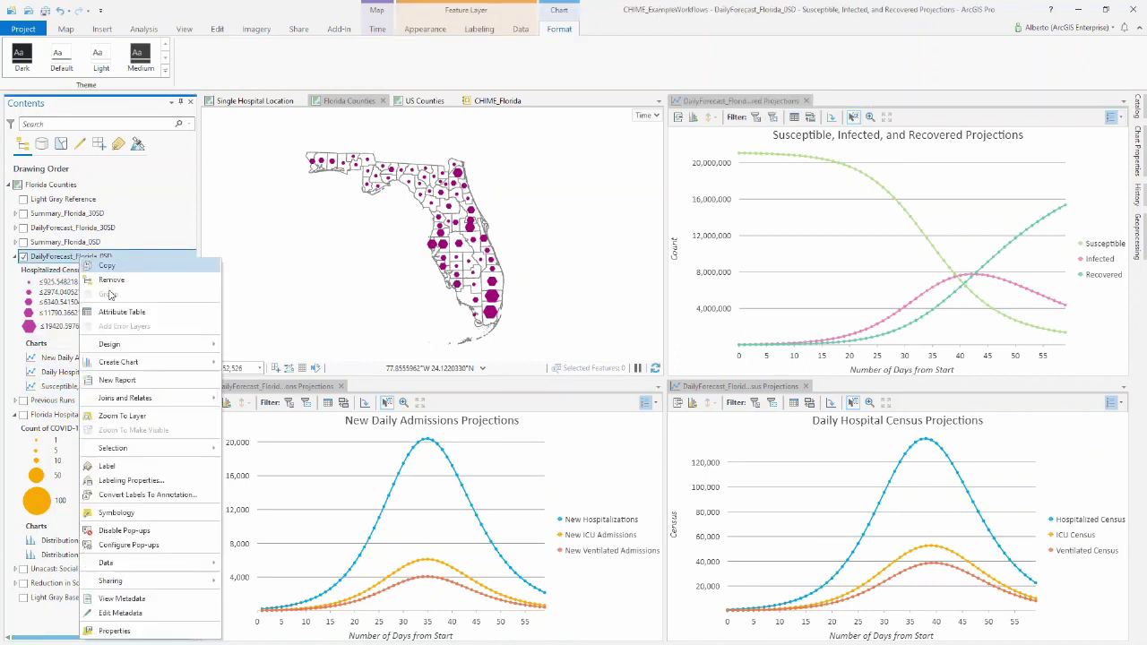
{"action": "mouse_move", "coordinate": [147, 366]}
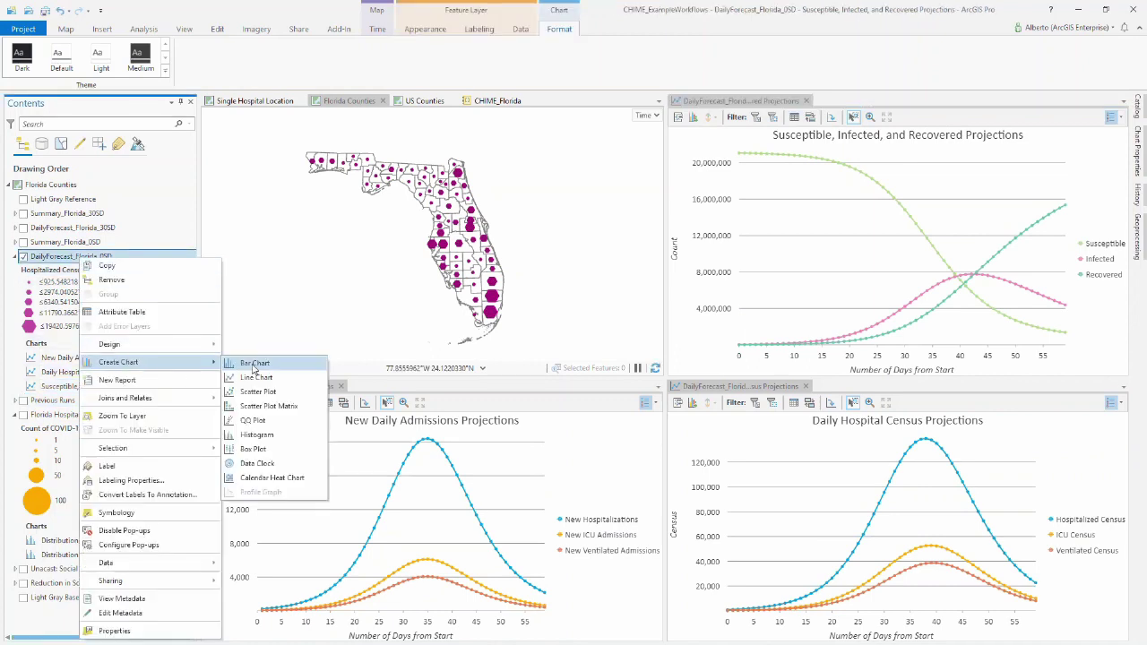
{"action": "left_click", "coordinate": [319, 363]}
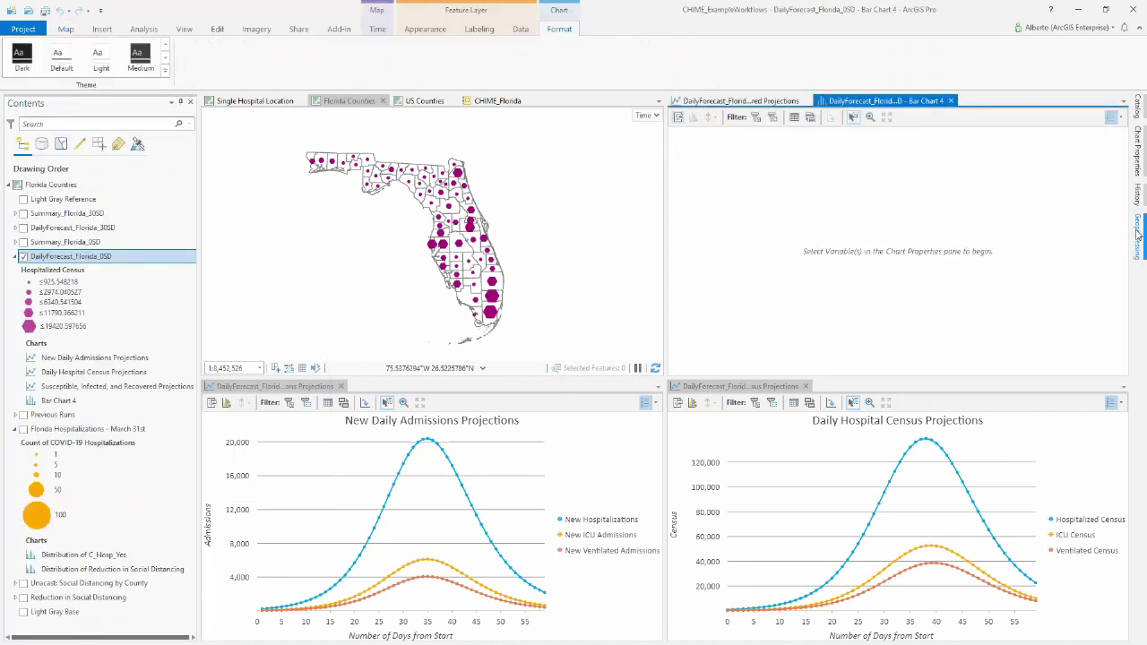
{"action": "left_click", "coordinate": [1136, 143]}
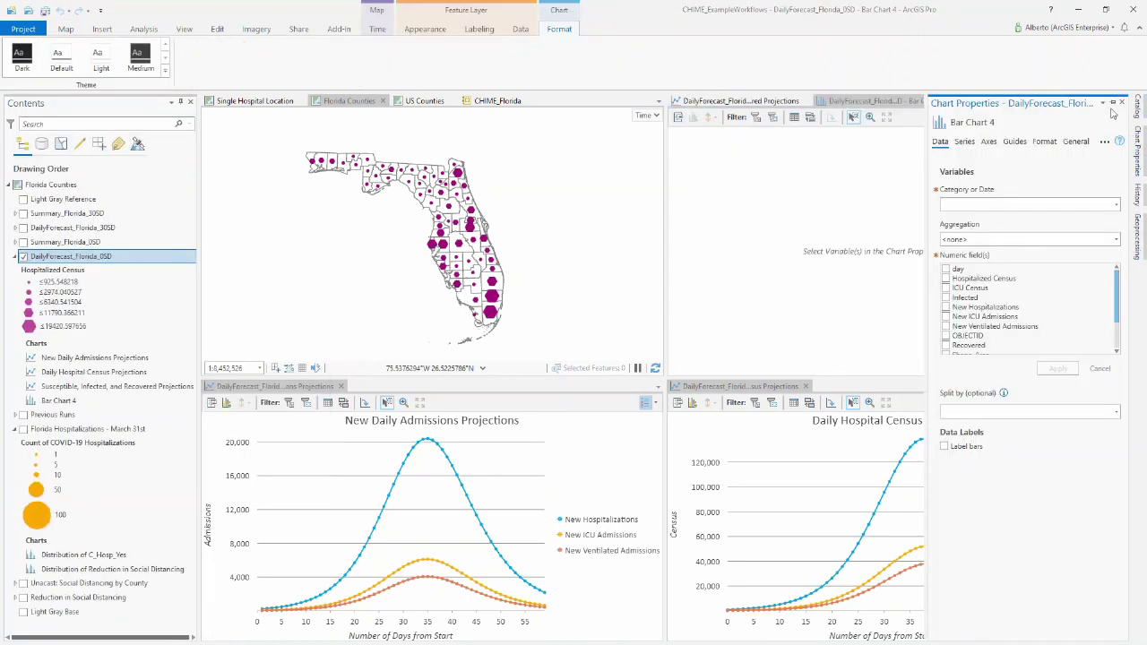
{"action": "left_click", "coordinate": [1112, 103]}
- Configure the bar chart with COUNTYNAME as category, Sum as aggregation and New Hospitalizations as numeric field
{"action": "left_click", "coordinate": [1004, 204]}
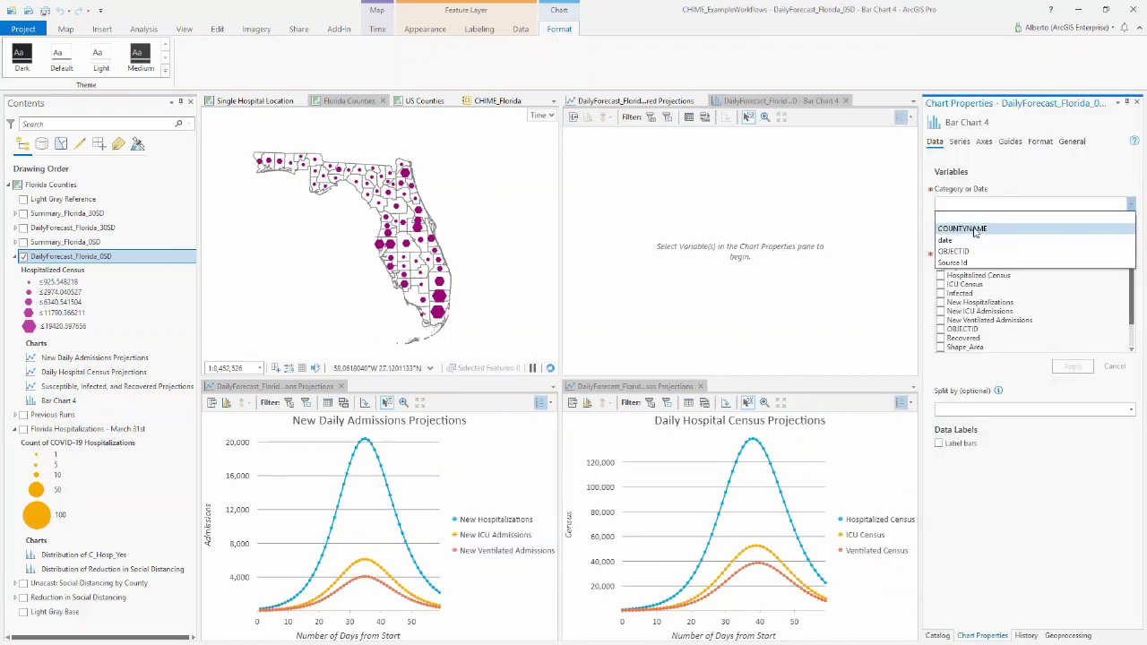
{"action": "left_click", "coordinate": [964, 229]}
{"action": "left_click", "coordinate": [984, 240]}
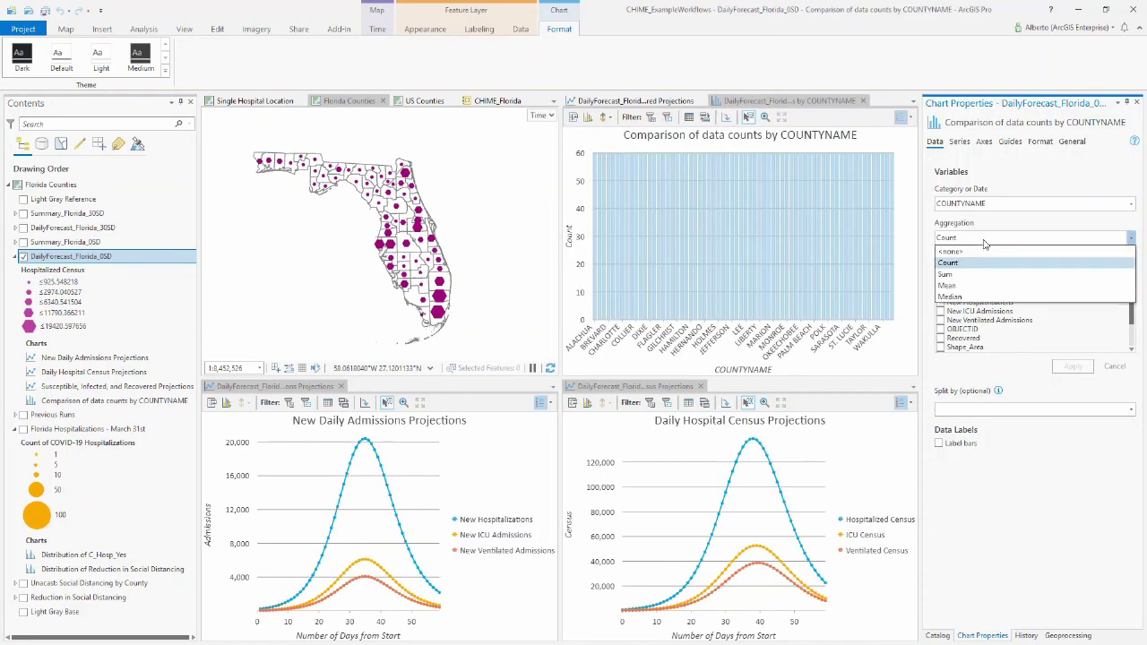
{"action": "left_click", "coordinate": [947, 274]}
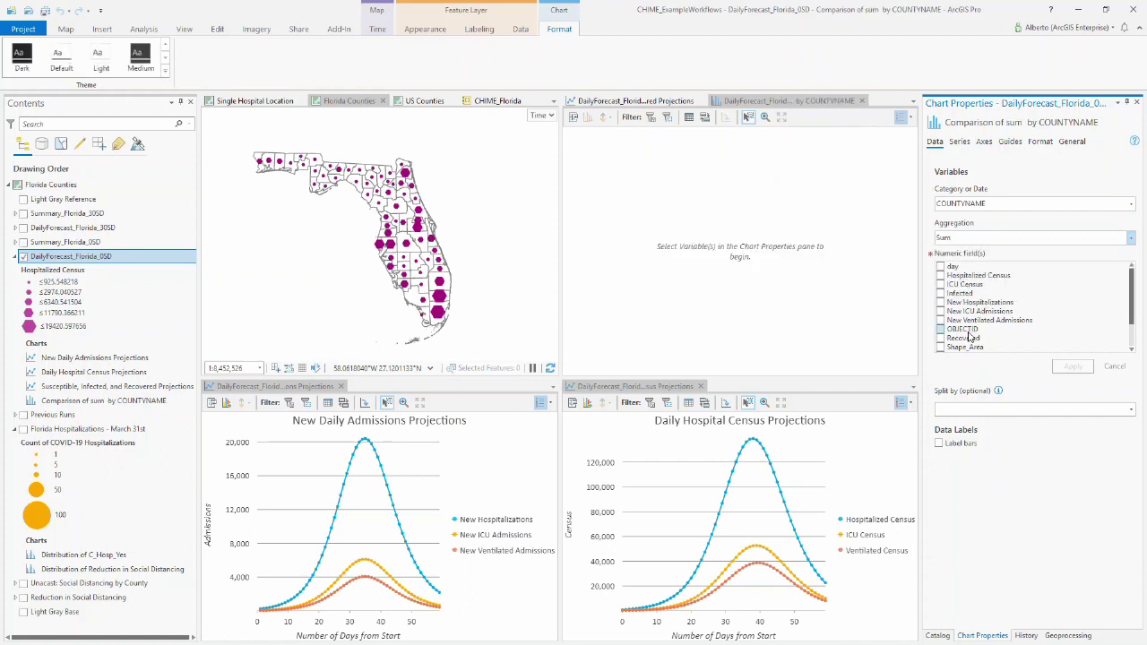
{"action": "left_click", "coordinate": [941, 303]}
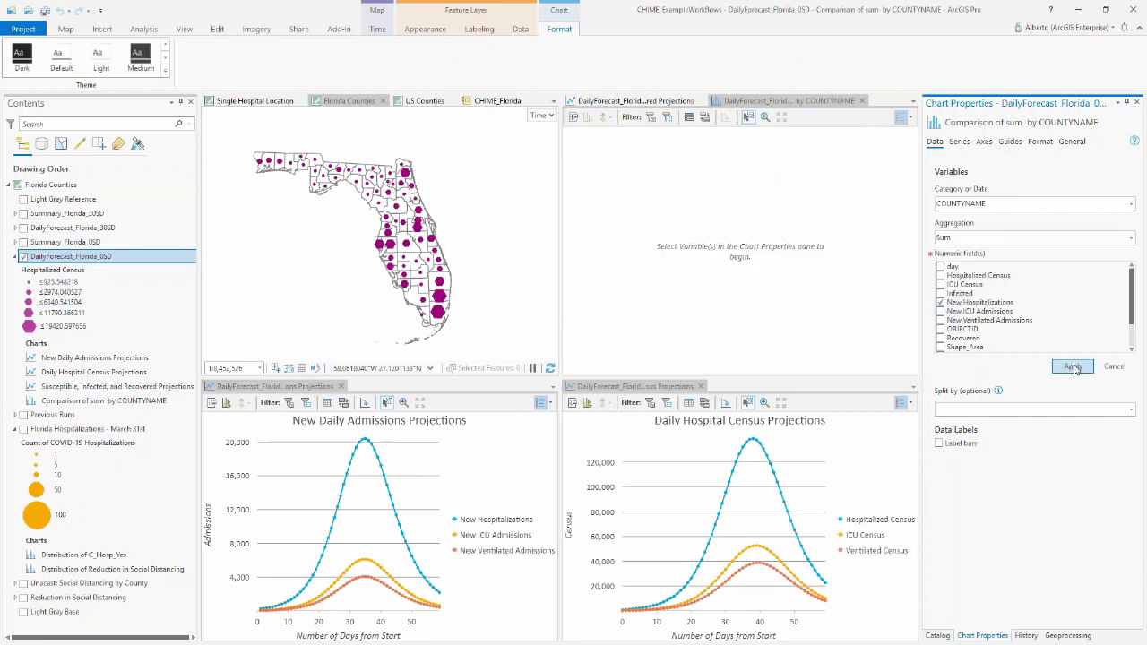
{"action": "left_click", "coordinate": [1074, 366]}
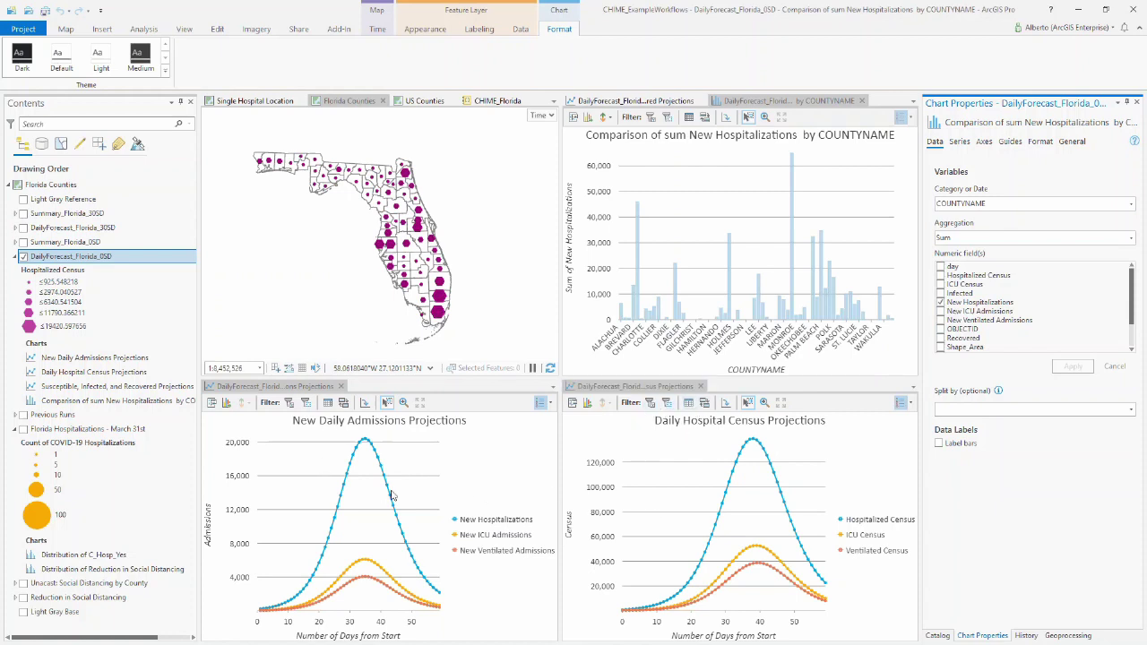
- Filter the Daily Hospital Census and New Daily Admissions charts by selection, and view them for the second-tallest and the MIAMI-DADE county bars
{"action": "left_click", "coordinate": [651, 404]}
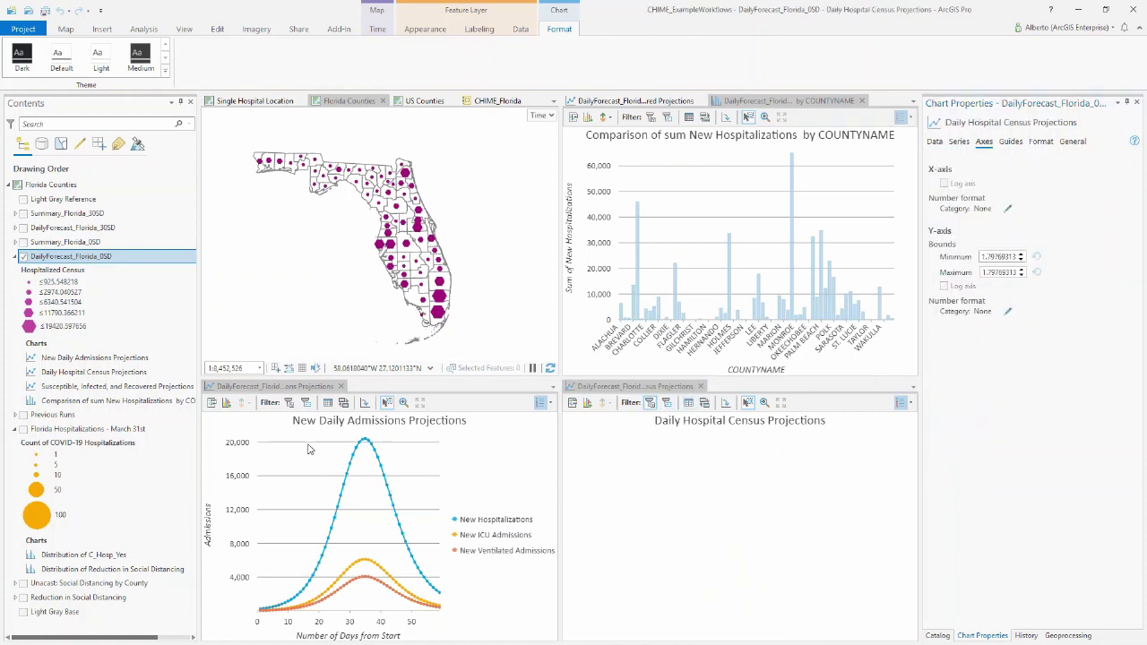
{"action": "left_click", "coordinate": [289, 403]}
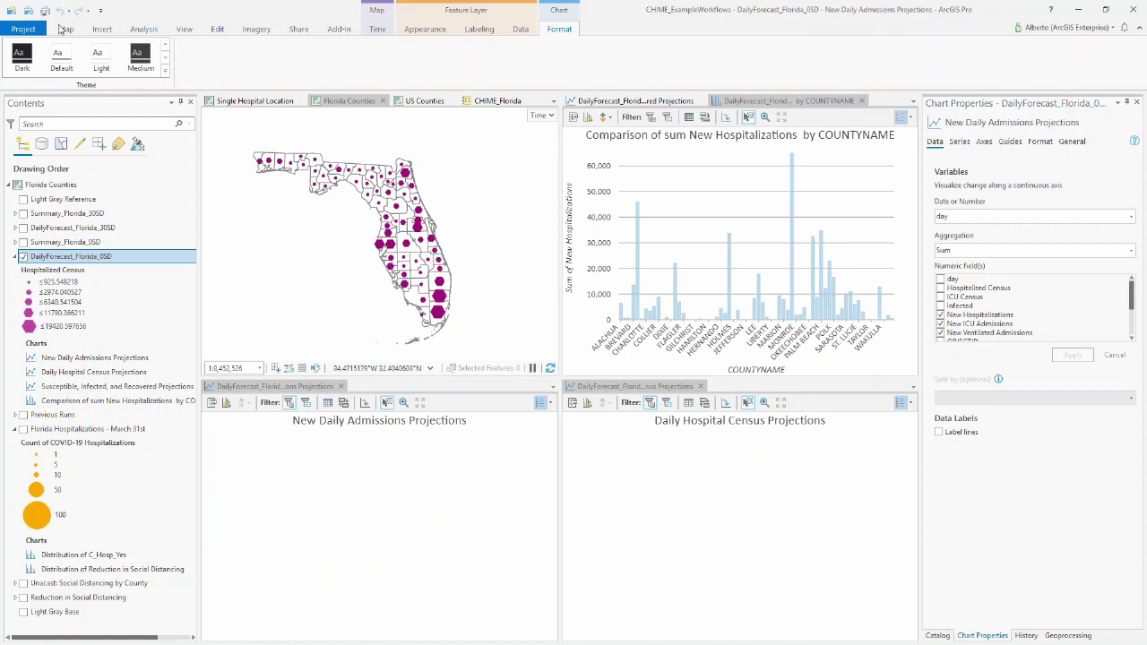
{"action": "left_click", "coordinate": [65, 30]}
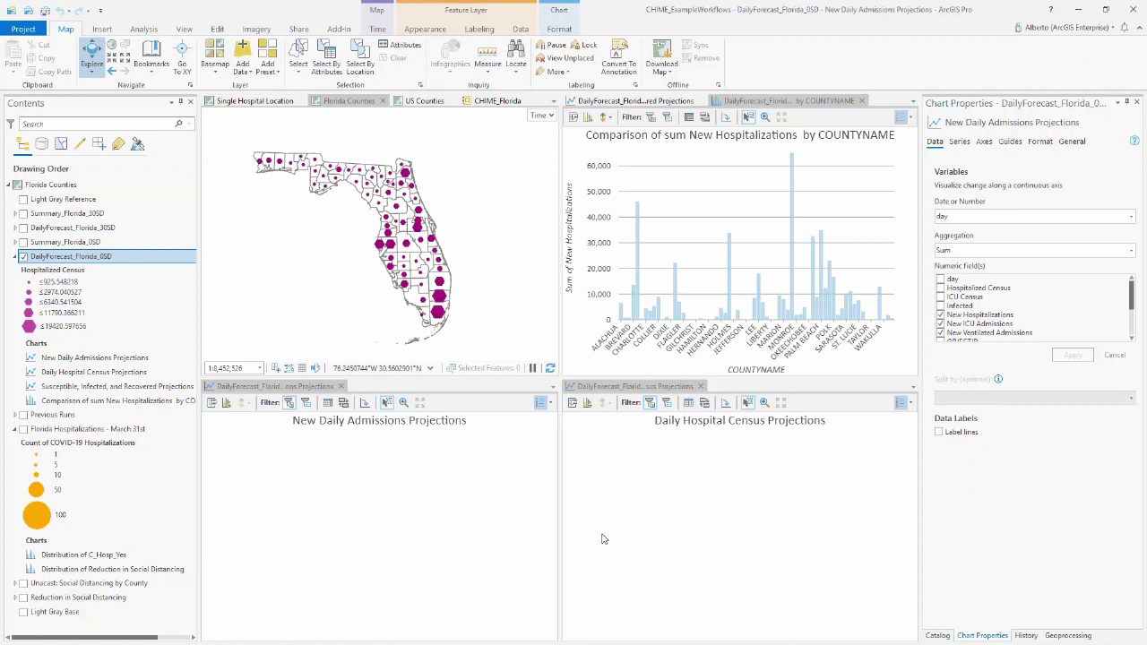
{"action": "left_click", "coordinate": [639, 262]}
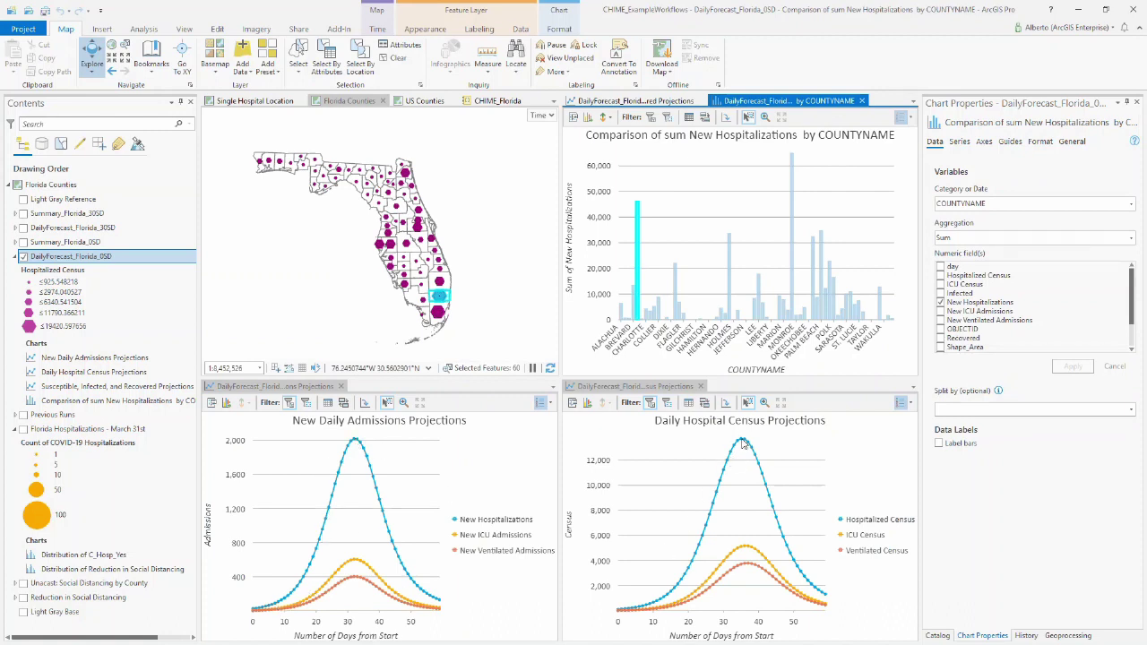
{"action": "left_click", "coordinate": [792, 262]}
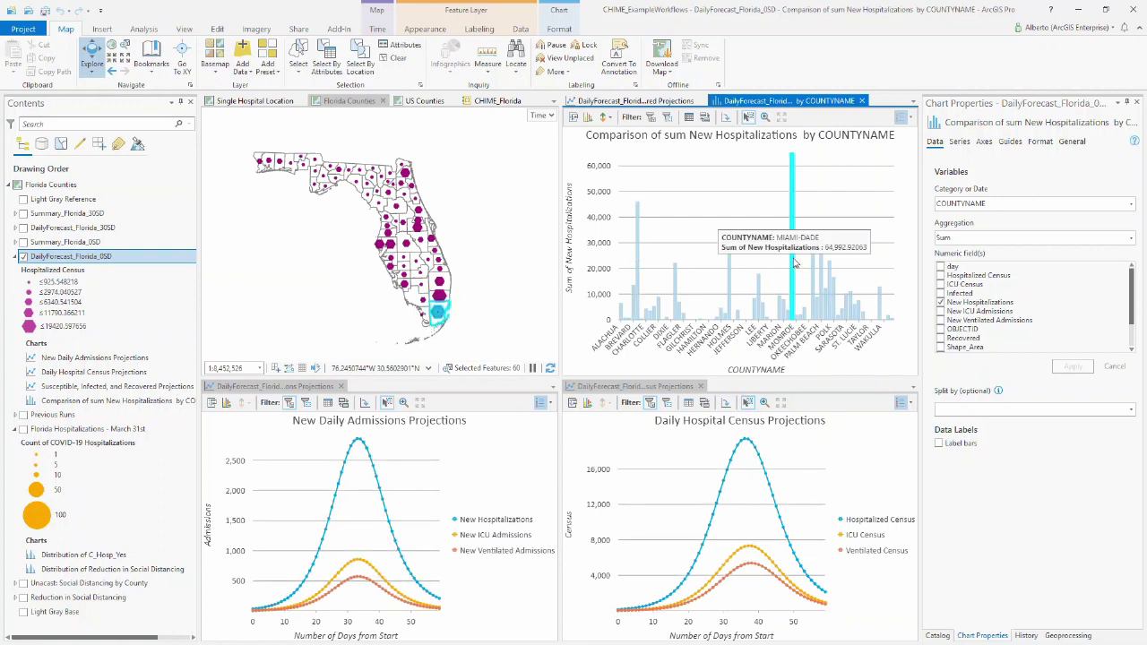
- Check the filtered projections for the ALACHUA bar and other small county bars, and leave no county selected
{"action": "left_click", "coordinate": [621, 314]}
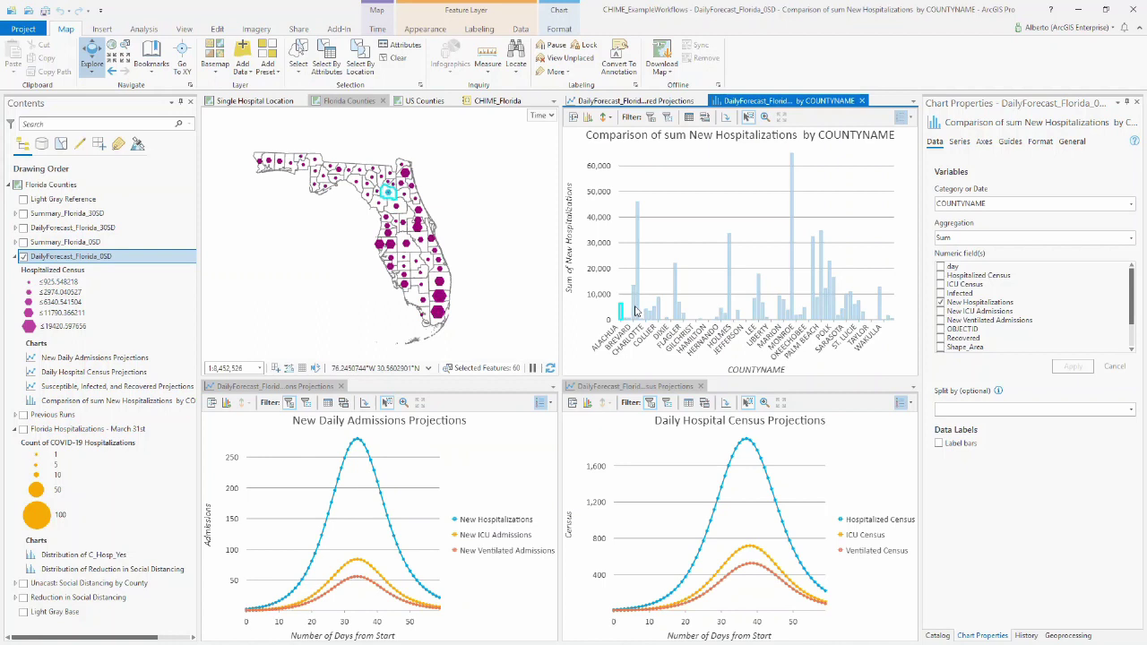
{"action": "mouse_move", "coordinate": [637, 309]}
{"action": "left_click", "coordinate": [655, 316]}
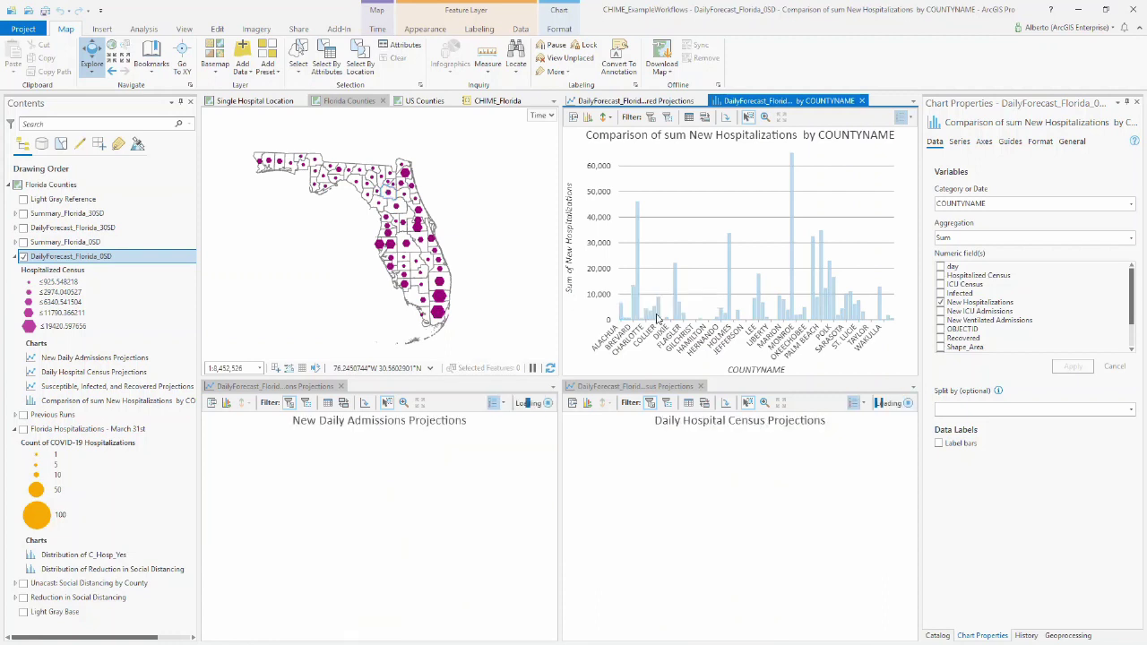
{"action": "left_click", "coordinate": [758, 304]}
{"action": "left_click", "coordinate": [683, 225]}
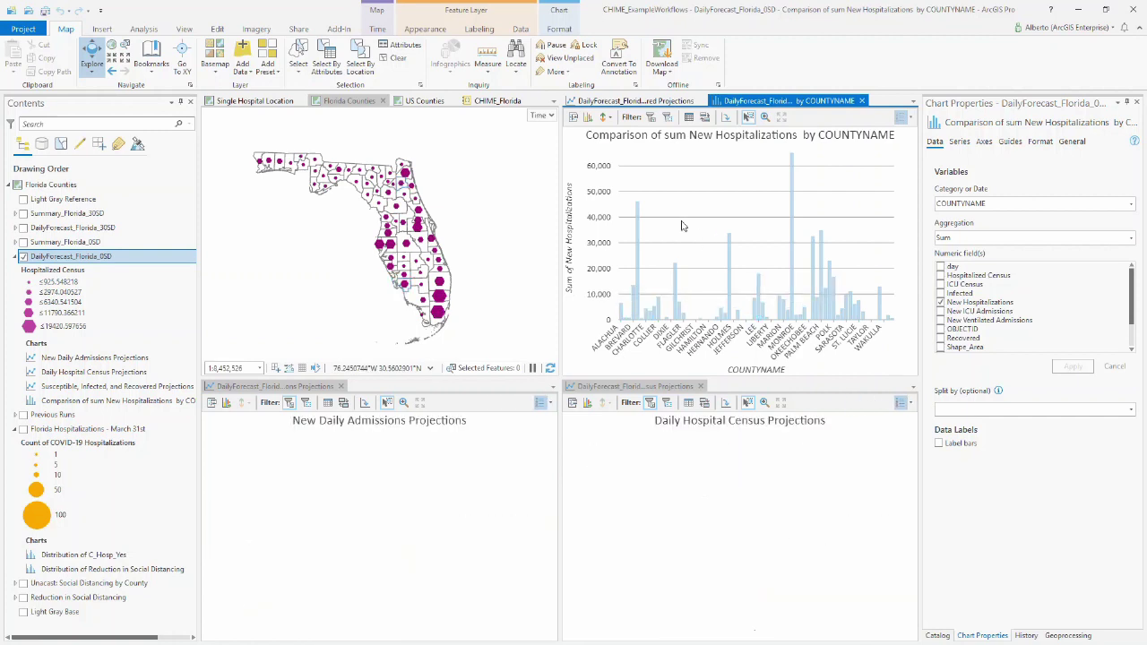
- Lasso Palm Beach and the county just south of it on the Florida Counties map to view their projections, and clear the selection
{"action": "left_click", "coordinate": [301, 72]}
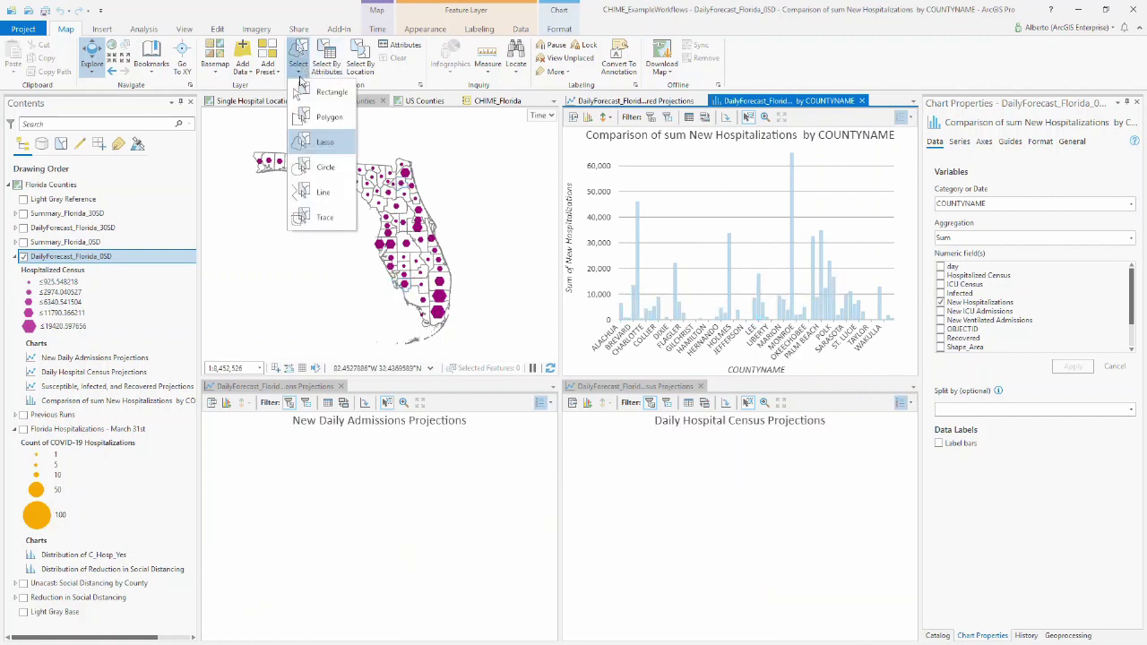
{"action": "left_click", "coordinate": [321, 142]}
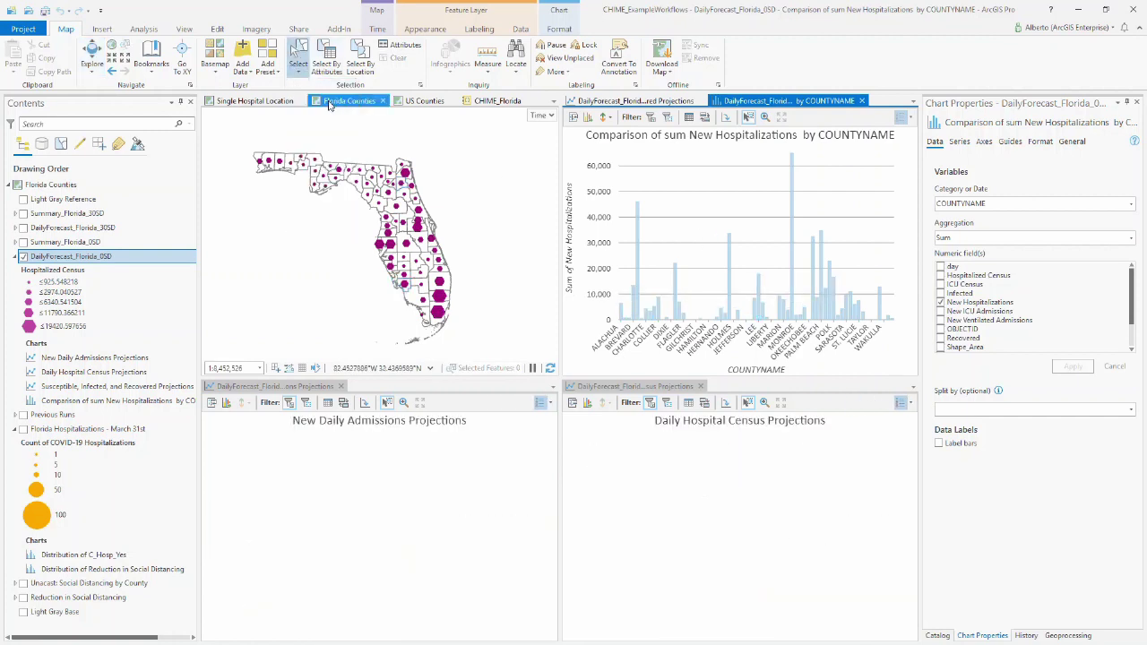
{"action": "left_click", "coordinate": [448, 282]}
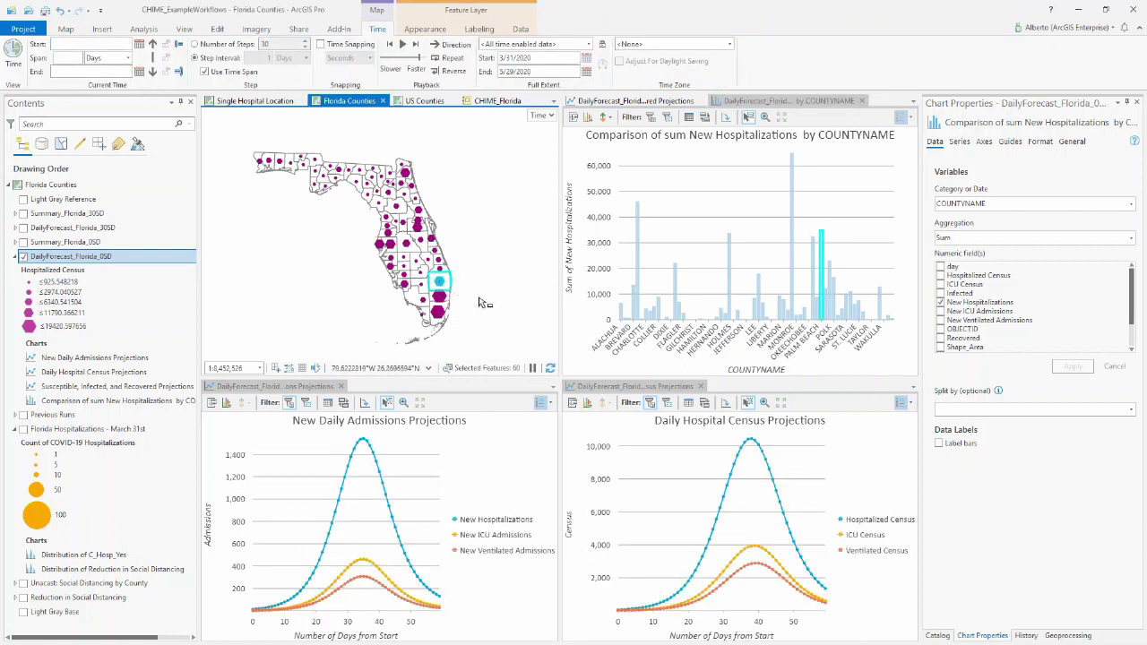
{"action": "left_click", "coordinate": [441, 301]}
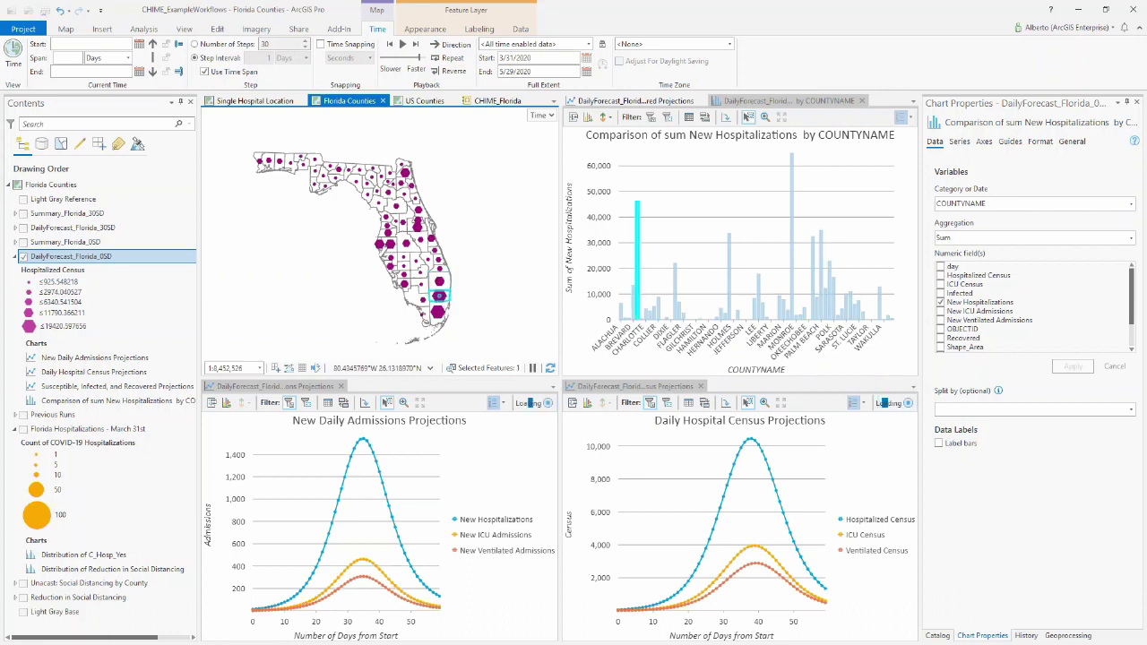
{"action": "left_click", "coordinate": [488, 255]}
{"action": "left_click", "coordinate": [451, 284]}
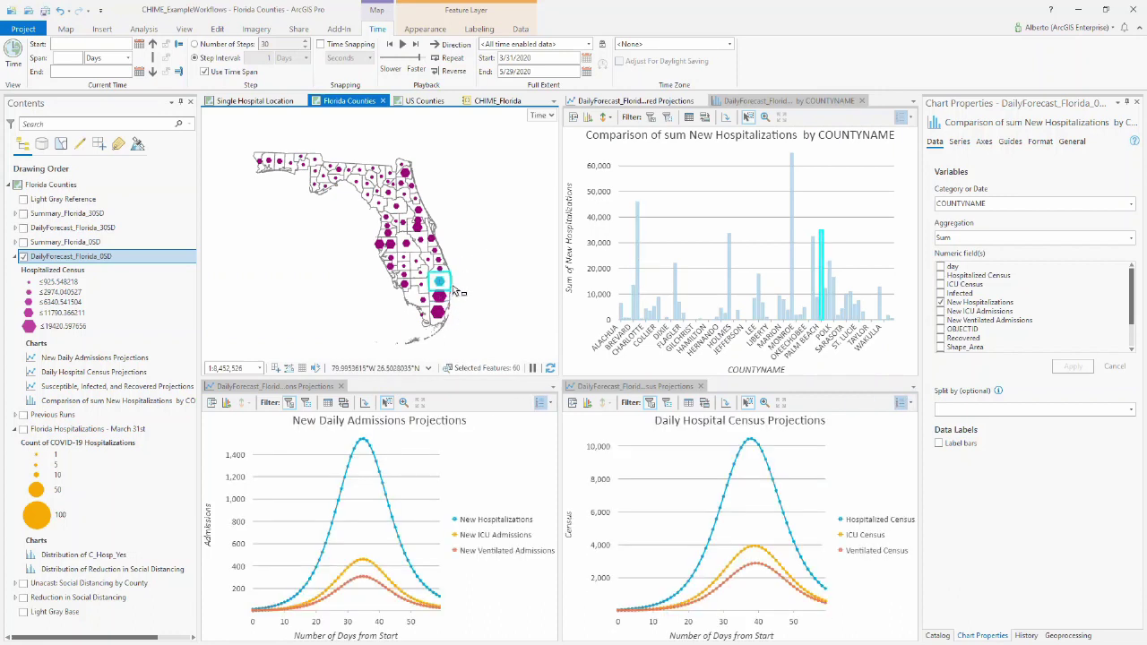
{"action": "left_click", "coordinate": [494, 308]}
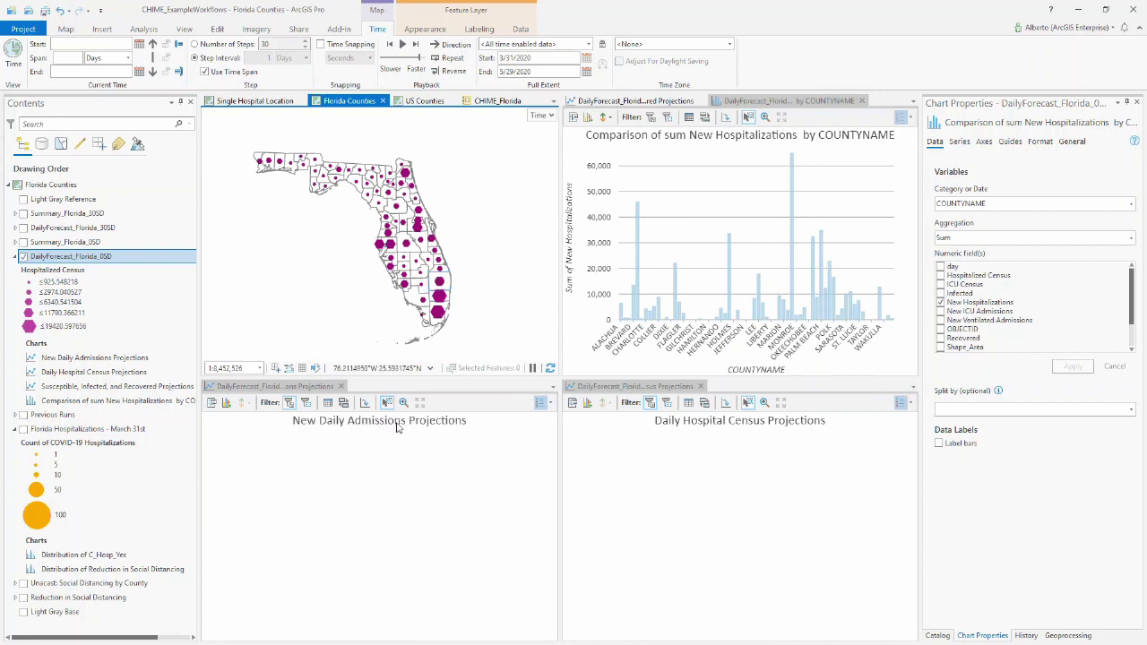
- Turn off the selection filter on both projection charts and close the New Hospitalizations by COUNTYNAME bar chart
{"action": "left_click", "coordinate": [296, 410]}
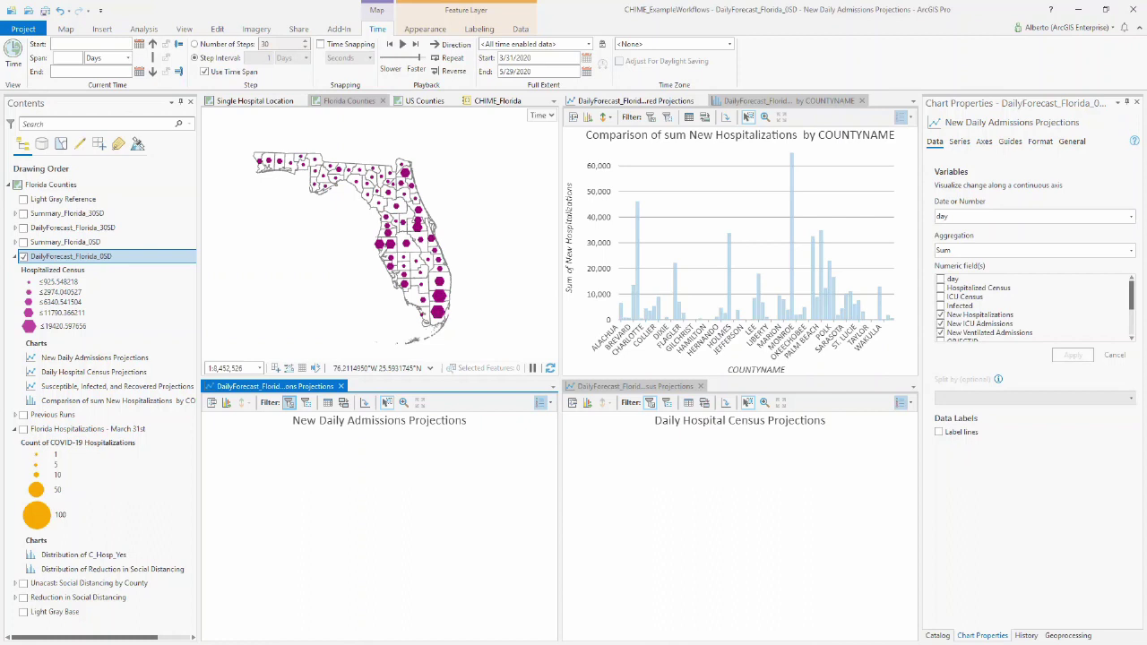
{"action": "left_click", "coordinate": [651, 408]}
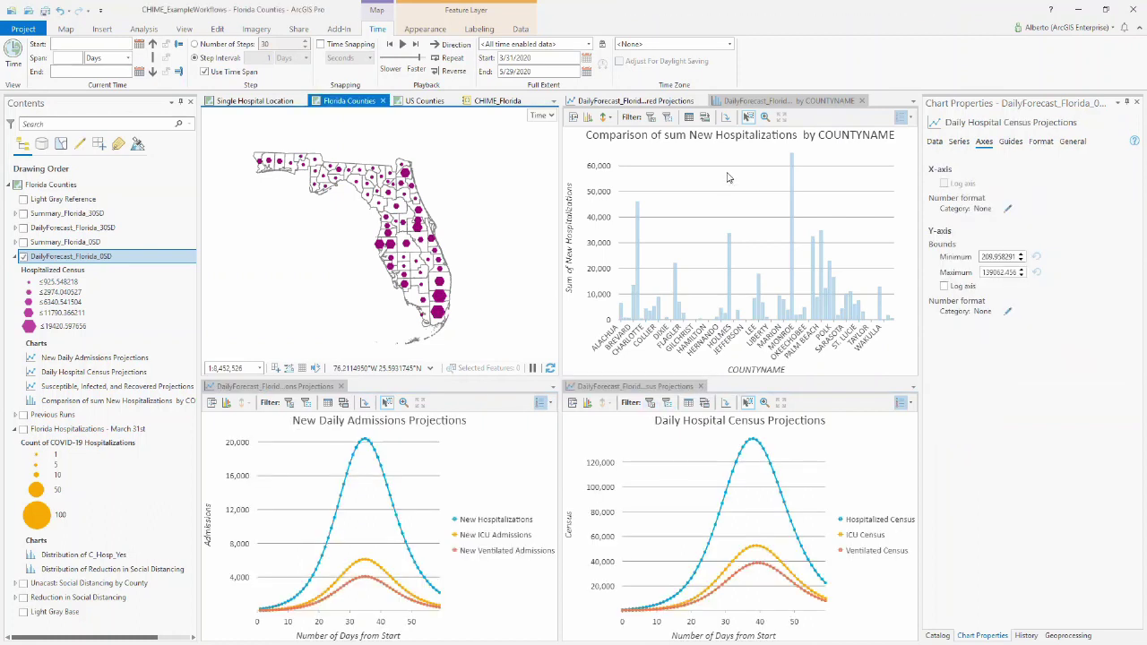
{"action": "left_click", "coordinate": [838, 101]}
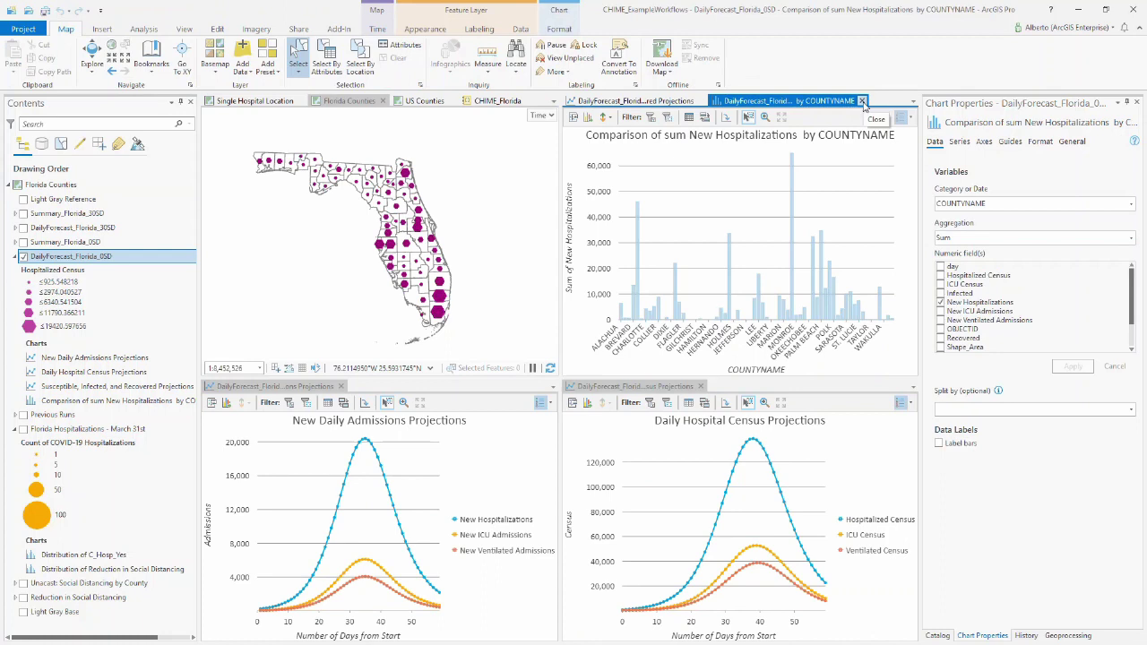
{"action": "left_click", "coordinate": [862, 102]}
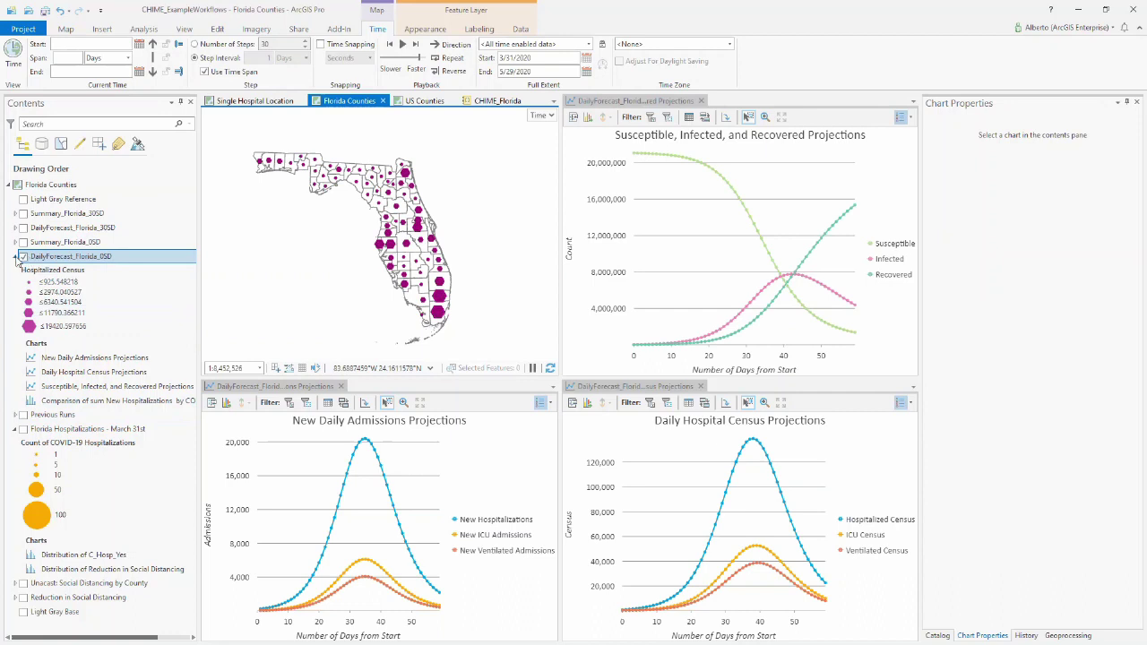
- Create a line chart from the DailyForecast_Florida_0SD layer and dock it with the Susceptible, Infected, and Recovered Projections chart
{"action": "right_click", "coordinate": [44, 257]}
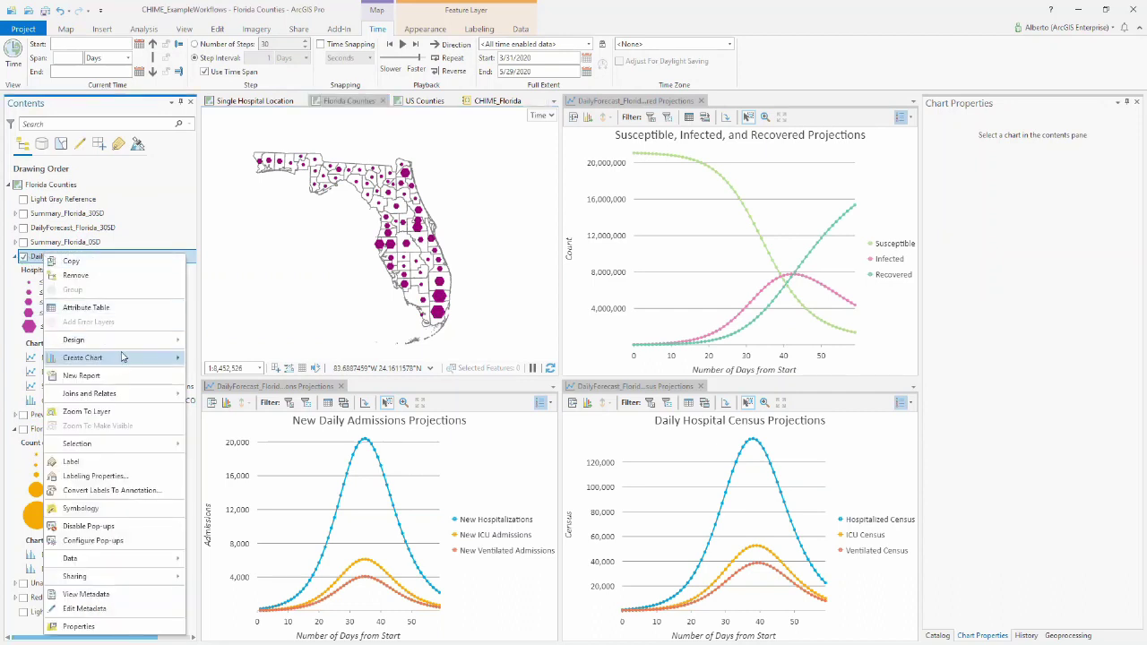
{"action": "mouse_move", "coordinate": [124, 364]}
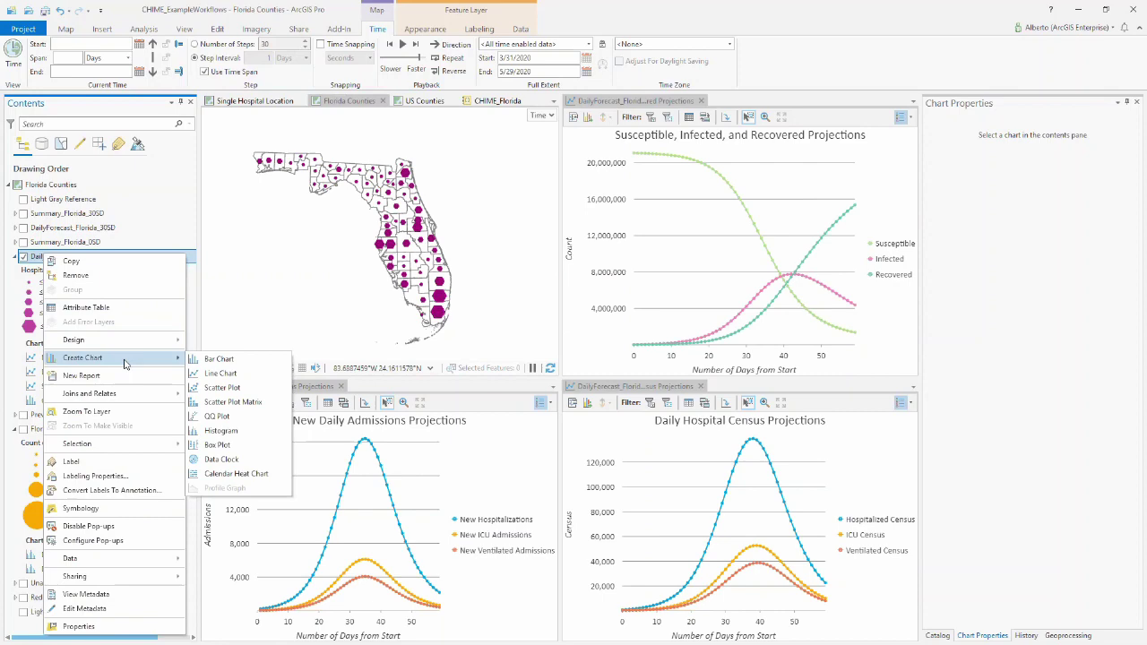
{"action": "left_click", "coordinate": [224, 374]}
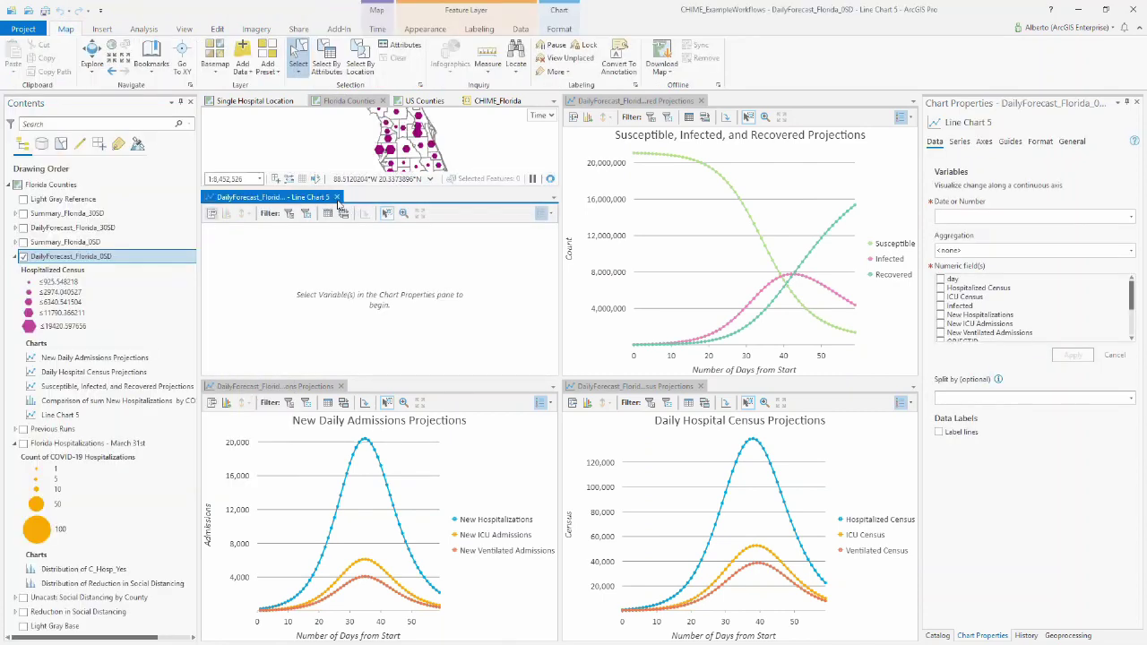
{"action": "left_click_drag", "start_coordinate": [318, 197], "coordinate": [748, 240]}
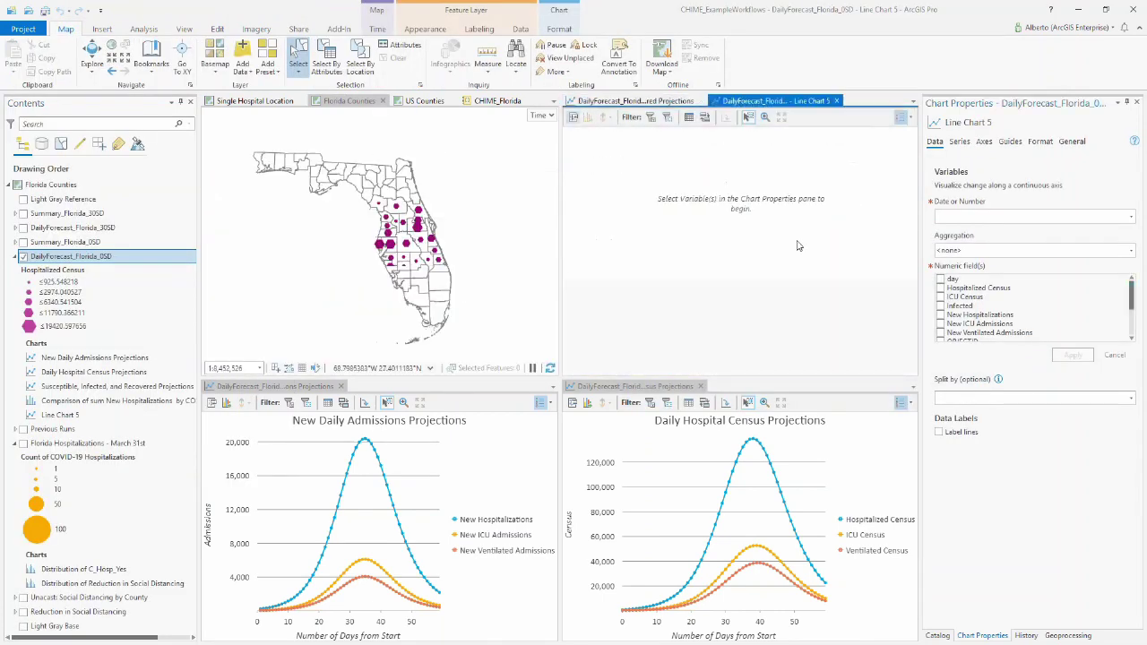
- Set the line chart's Date or Number variable and numeric field to Hospitalized Census, and split it by COUNTYNAME
{"action": "left_click", "coordinate": [986, 217]}
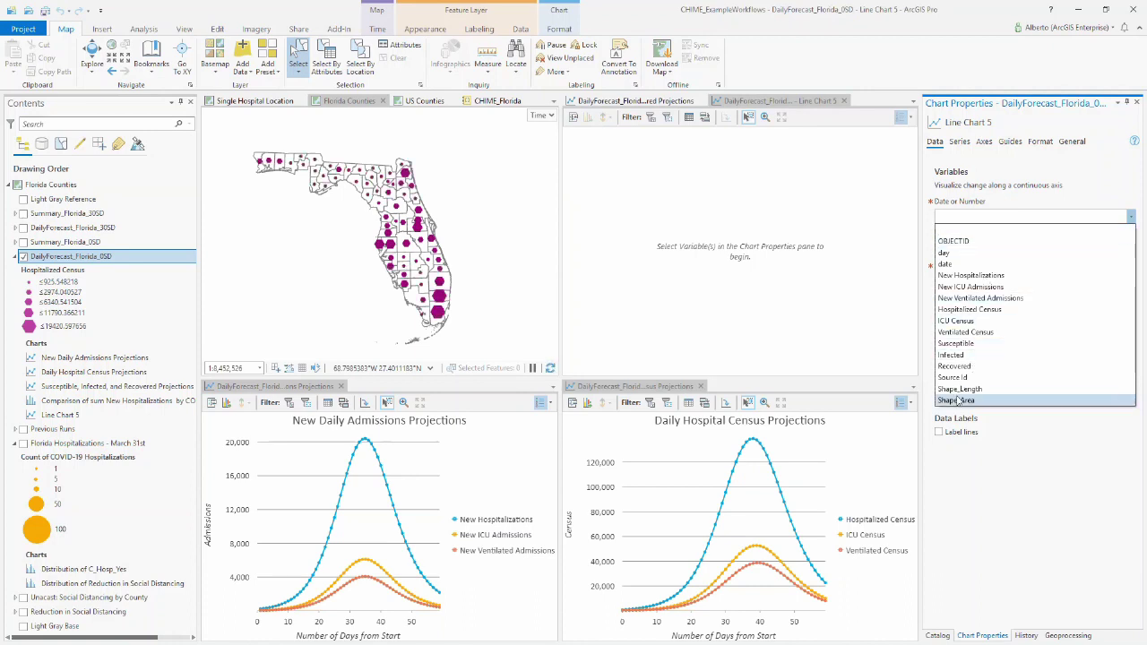
{"action": "left_click", "coordinate": [987, 310]}
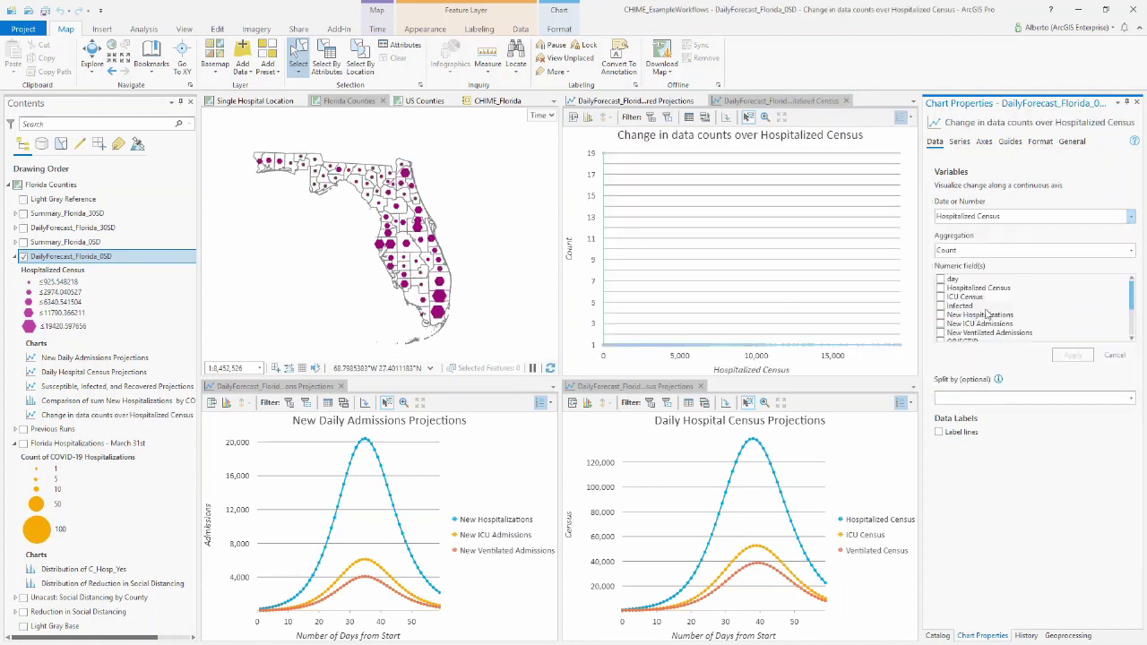
{"action": "left_click", "coordinate": [993, 397]}
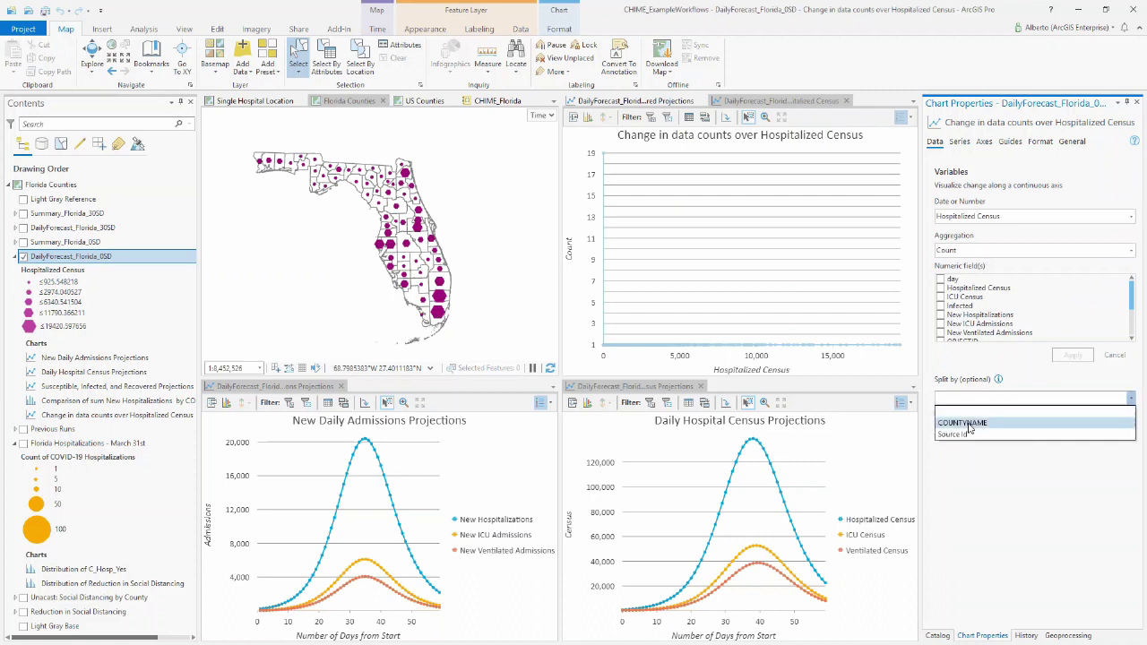
{"action": "left_click", "coordinate": [970, 429]}
{"action": "left_click", "coordinate": [612, 354]}
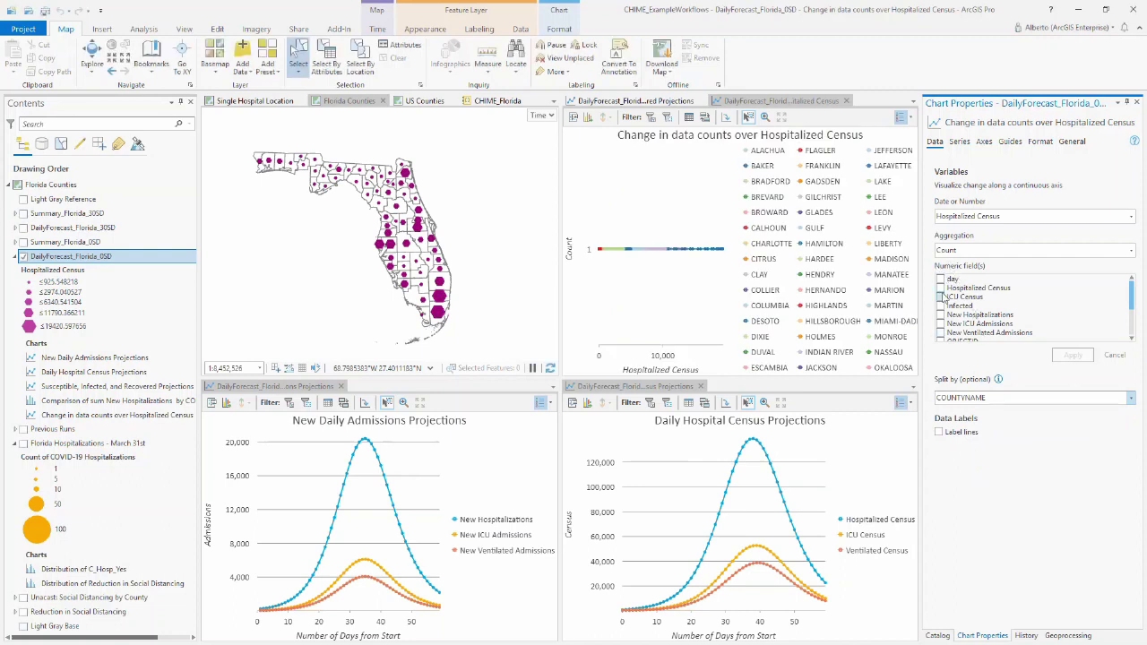
{"action": "left_click", "coordinate": [941, 288]}
{"action": "left_click", "coordinate": [1075, 356]}
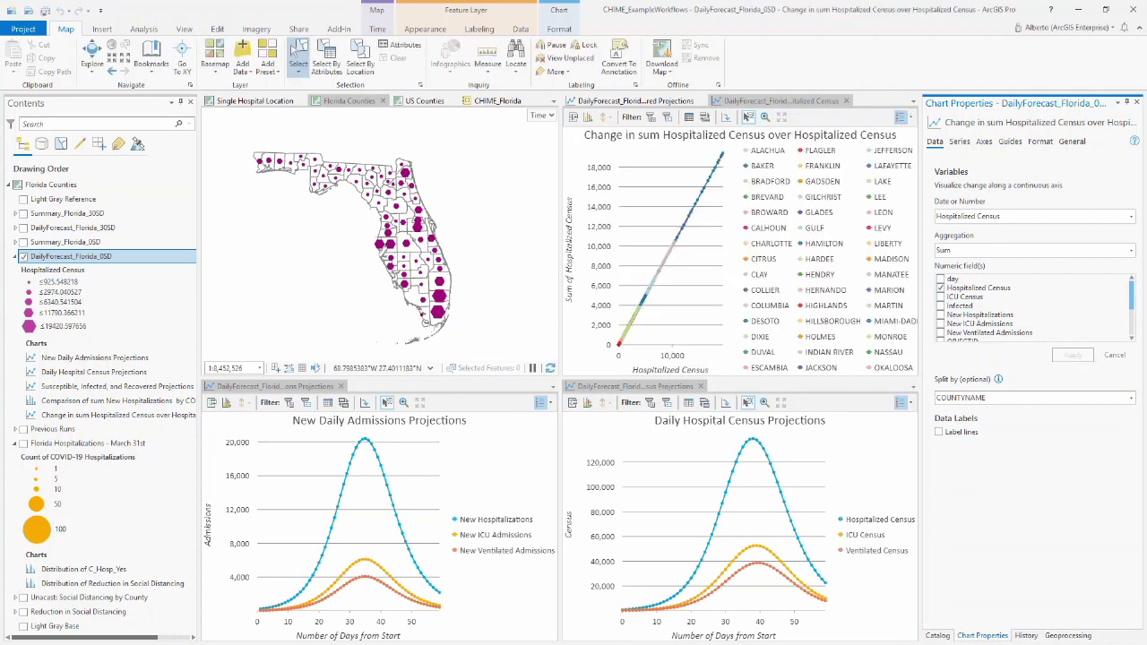
- Set the line chart's aggregation to none and its Date or Number variable to date
{"action": "left_click", "coordinate": [976, 250]}
{"action": "left_click", "coordinate": [972, 264]}
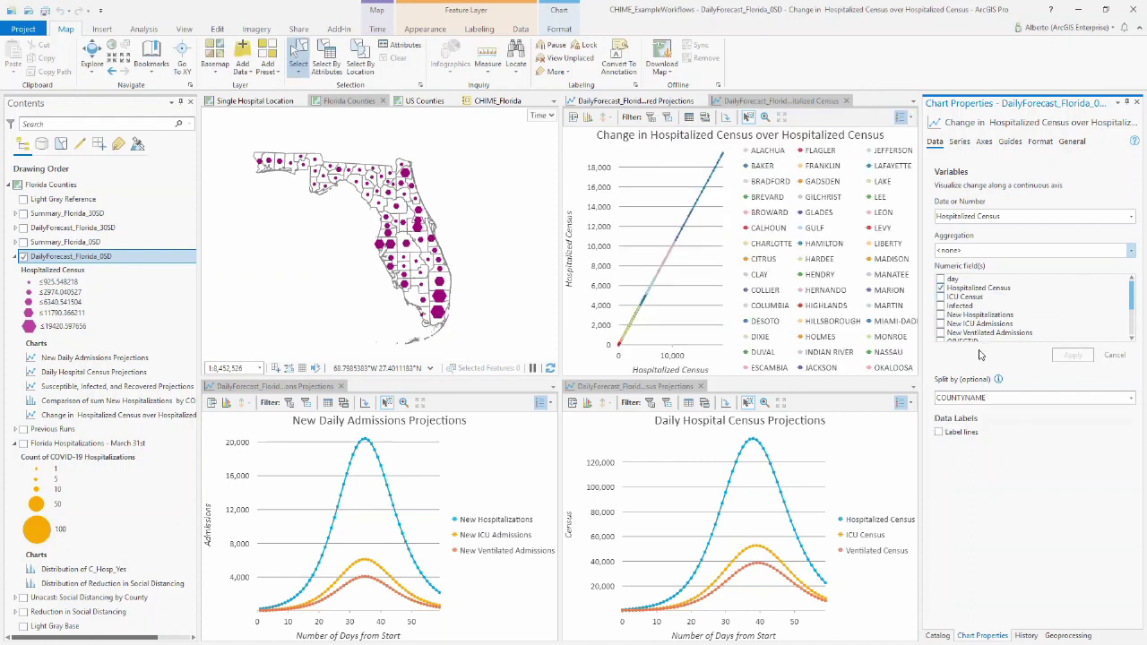
{"action": "mouse_move", "coordinate": [998, 377]}
{"action": "left_click", "coordinate": [993, 219]}
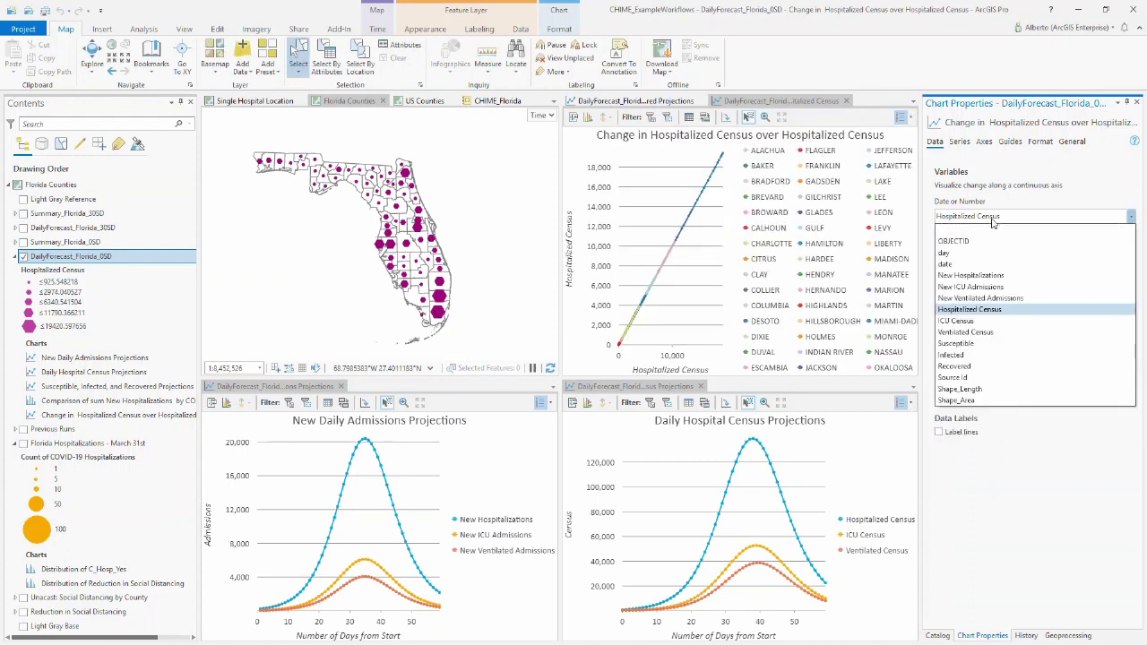
{"action": "left_click", "coordinate": [946, 264]}
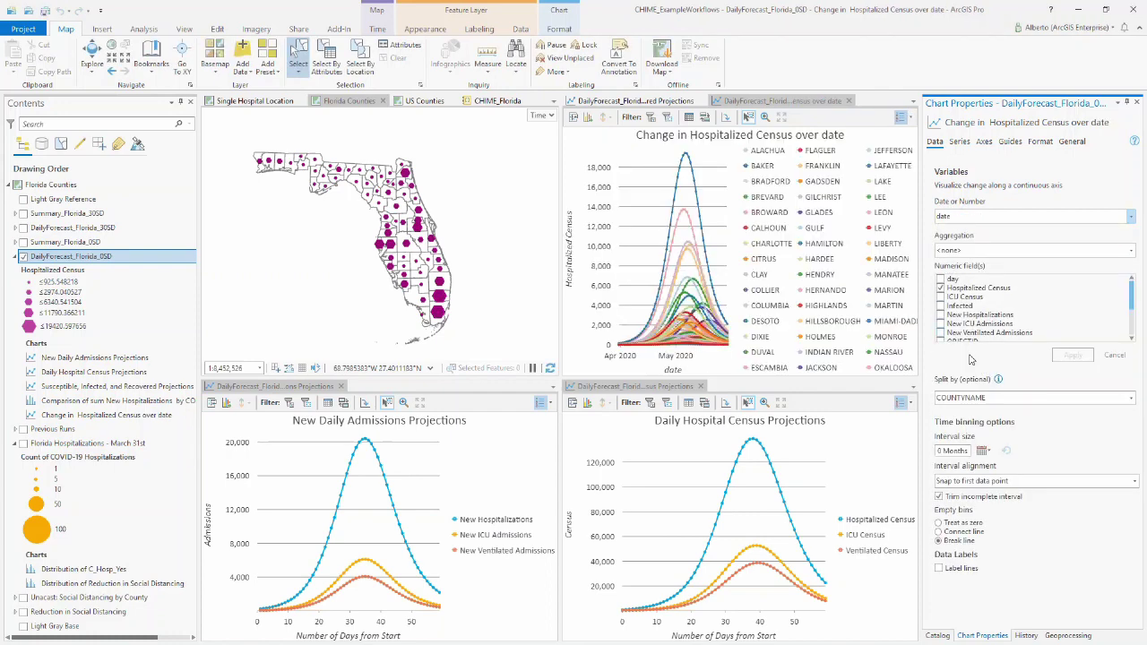
- Close the Daily Hospital Census Projections and New Daily Admissions Projections charts, and collapse the chart properties to enlarge the remaining chart
{"action": "left_click", "coordinate": [685, 387]}
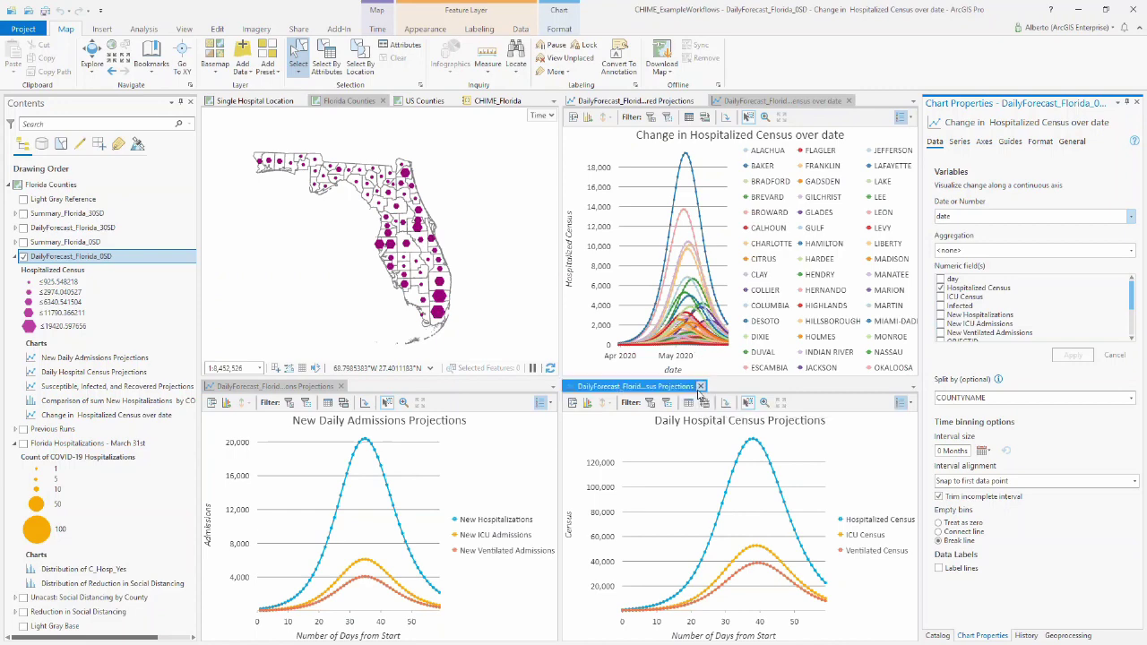
{"action": "left_click", "coordinate": [700, 386]}
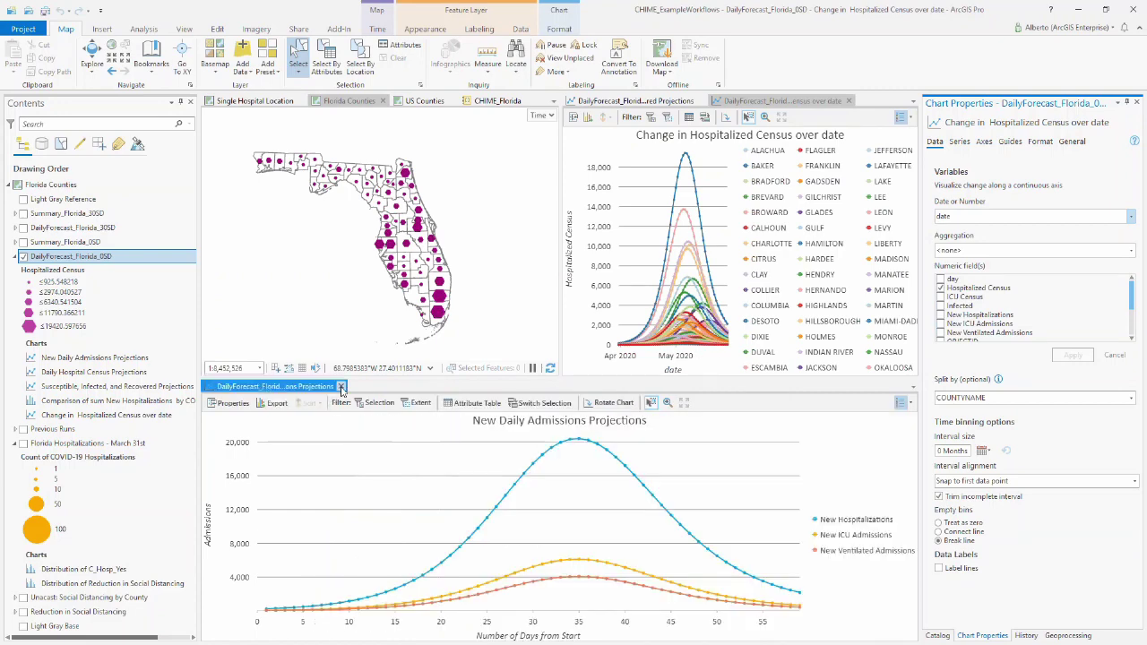
{"action": "left_click", "coordinate": [341, 387]}
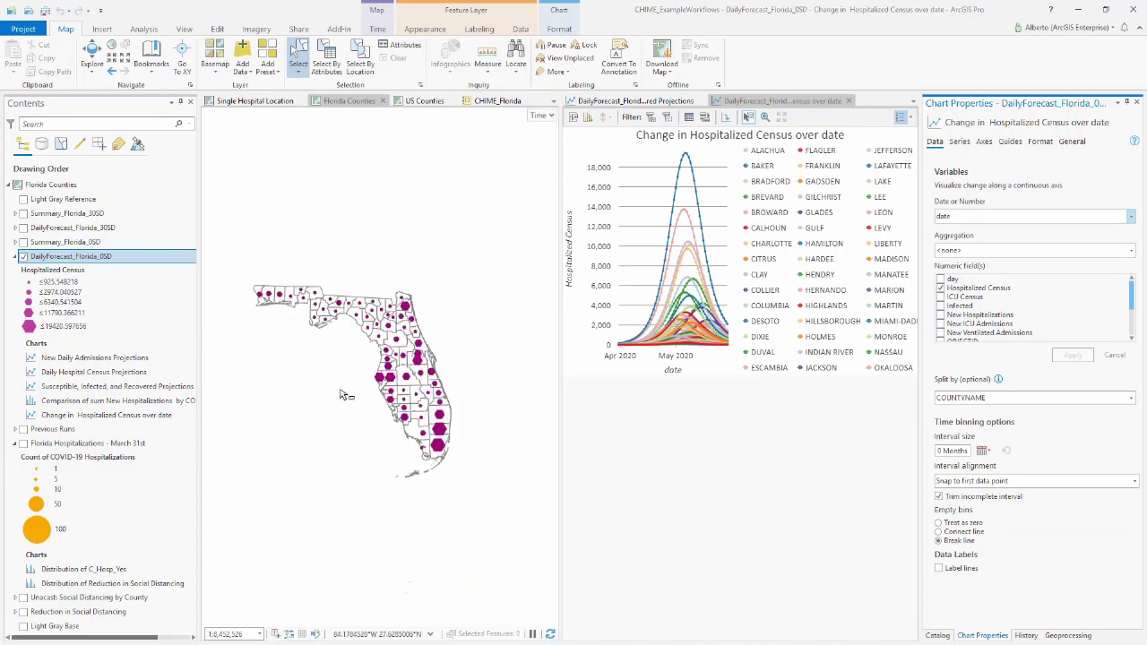
{"action": "left_click", "coordinate": [1127, 104]}
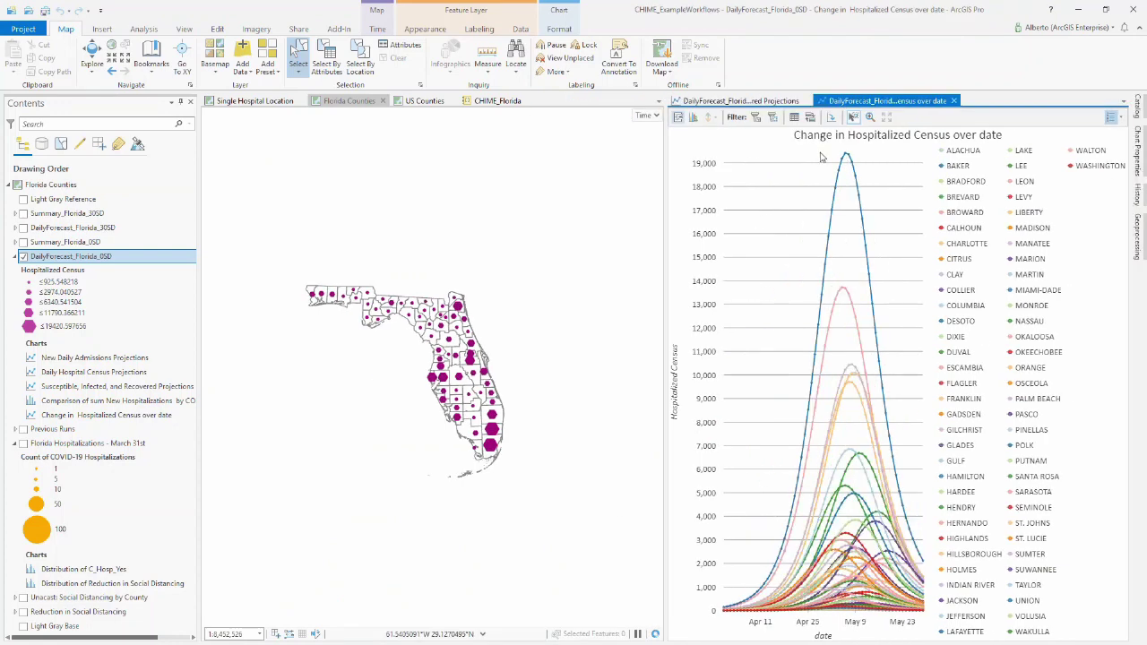
- Filter the Change in Hospitalized Census over date chart by the map extent, limiting it to the southern Florida counties
{"action": "left_click", "coordinate": [774, 121]}
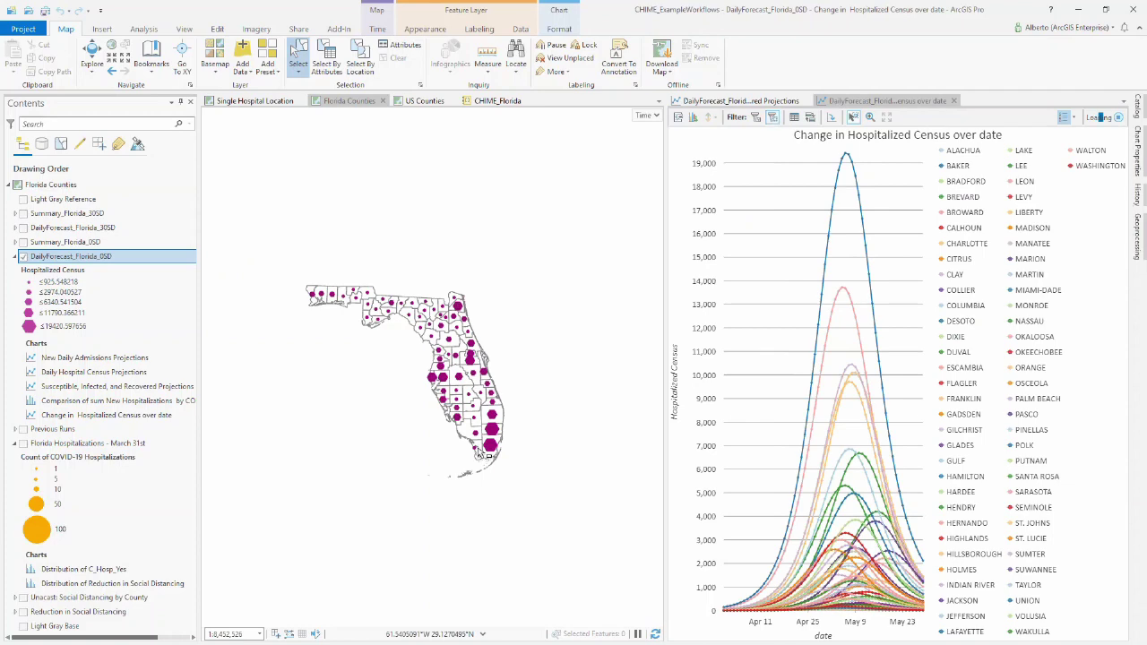
{"action": "scroll", "coordinate": [499, 452], "scroll_direction": "up", "scroll_amount": 3}
{"action": "scroll", "coordinate": [499, 453], "scroll_direction": "up", "scroll_amount": 5}
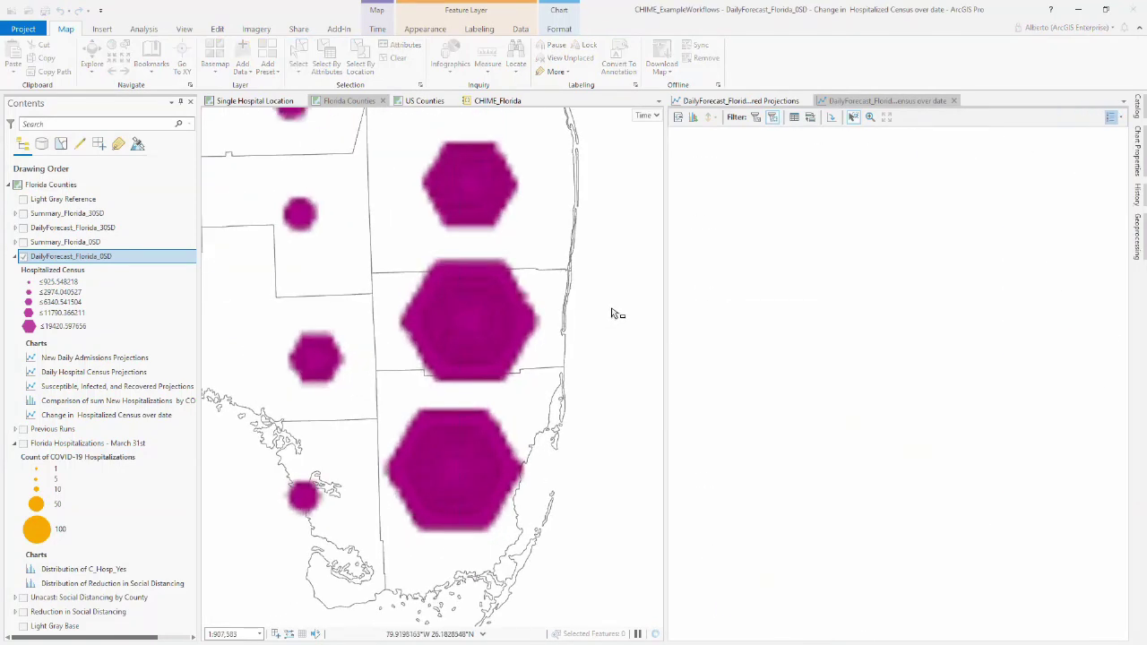
{"action": "left_click_drag", "start_coordinate": [498, 452], "coordinate": [496, 477]}
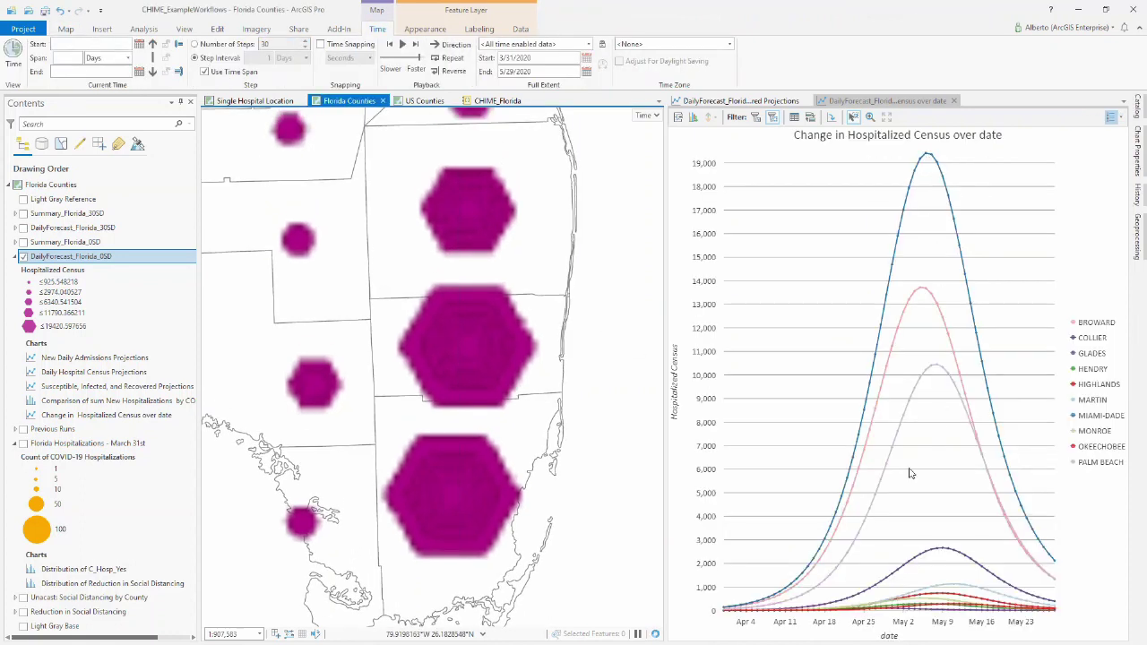
- Narrow the extent-filtered chart to Broward and Miami-Dade, compare their hospitalized census curves, and return to a statewide extent
{"action": "scroll", "coordinate": [484, 520], "scroll_direction": "up", "scroll_amount": 2}
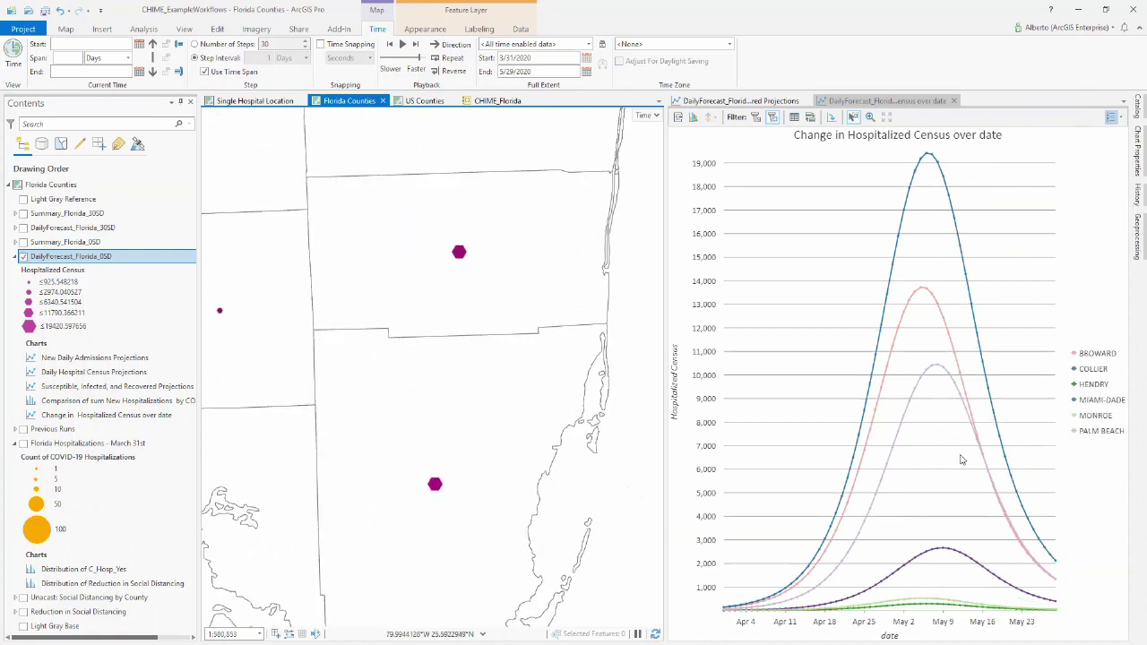
{"action": "scroll", "coordinate": [567, 509], "scroll_direction": "up", "scroll_amount": 2}
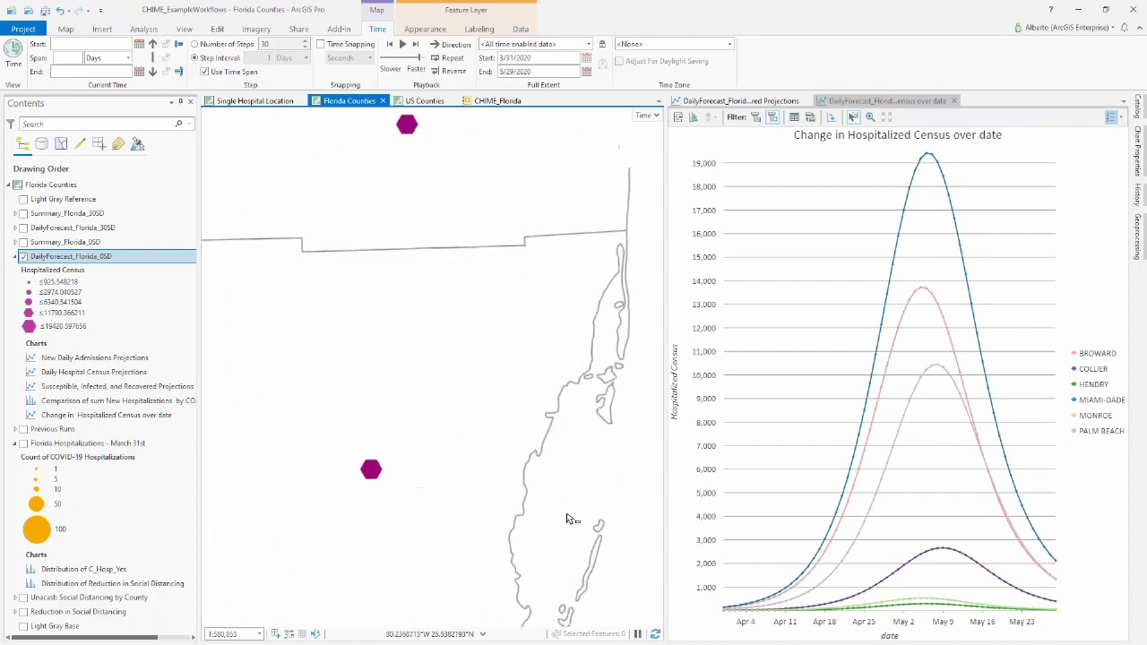
{"action": "left_click_drag", "start_coordinate": [642, 383], "coordinate": [519, 418]}
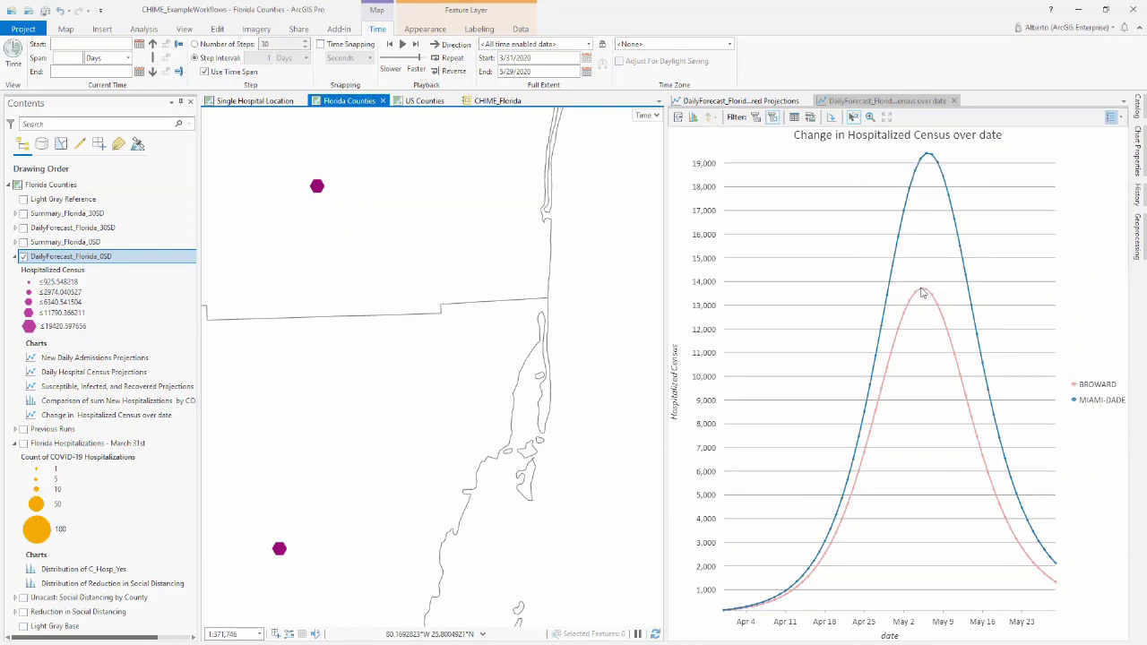
{"action": "mouse_move", "coordinate": [922, 293]}
{"action": "scroll", "coordinate": [408, 354], "scroll_direction": "down", "scroll_amount": 1}
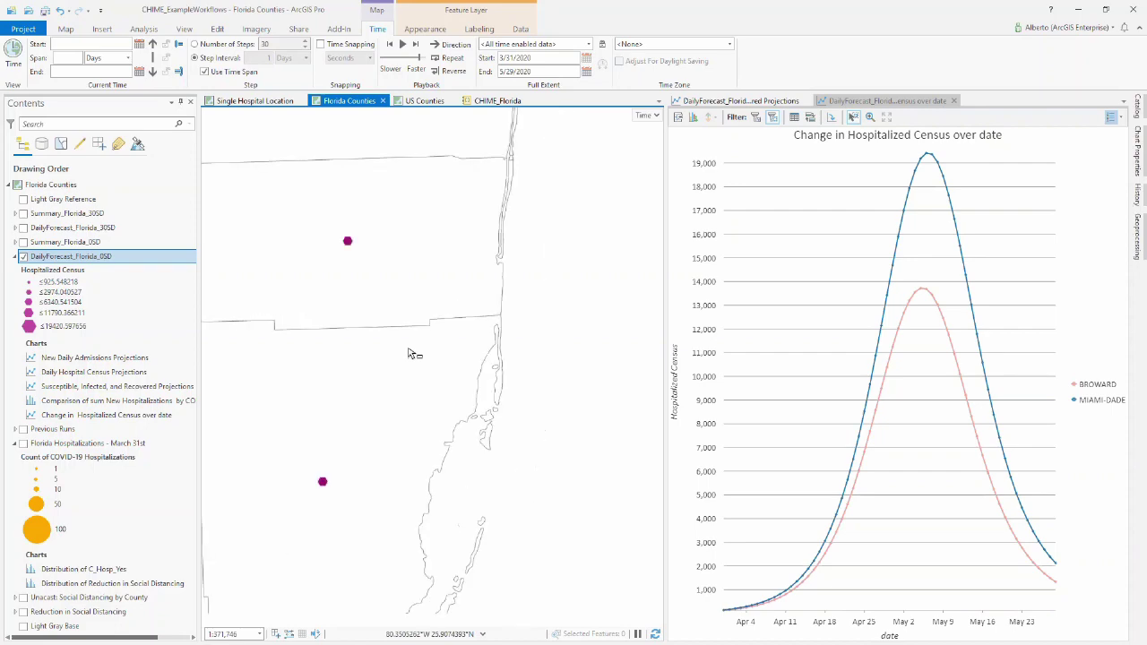
{"action": "scroll", "coordinate": [407, 355], "scroll_direction": "down", "scroll_amount": 3}
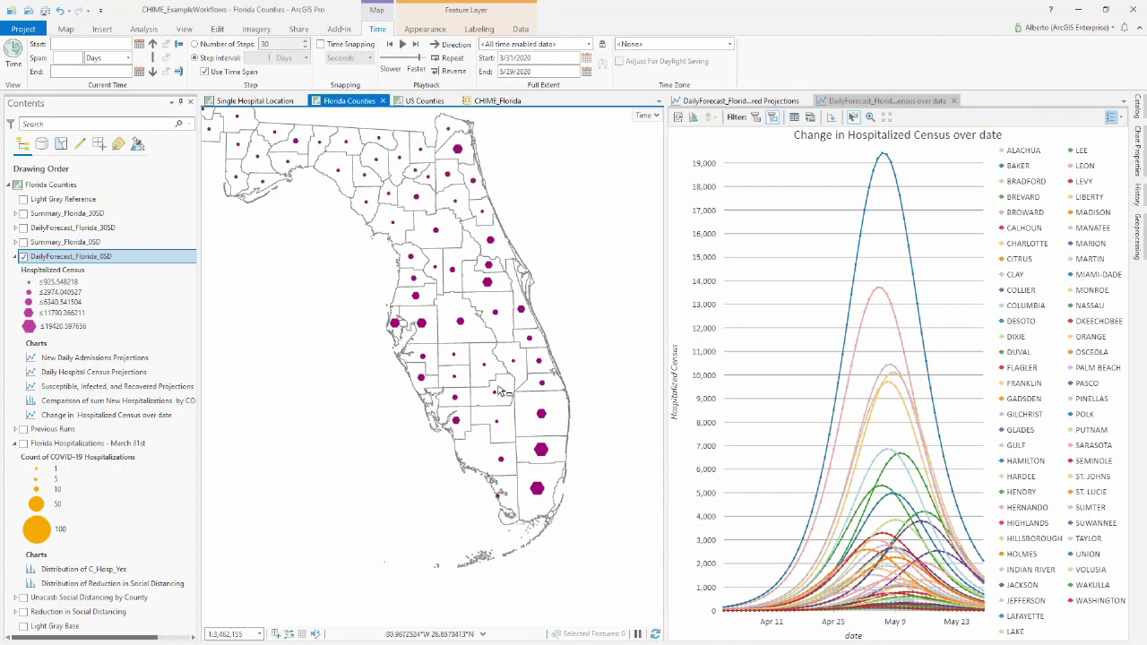
- Close the Change in Hospitalized Census over date chart and the Susceptible, Infected, and Recovered Projections chart
{"action": "left_click", "coordinate": [928, 102]}
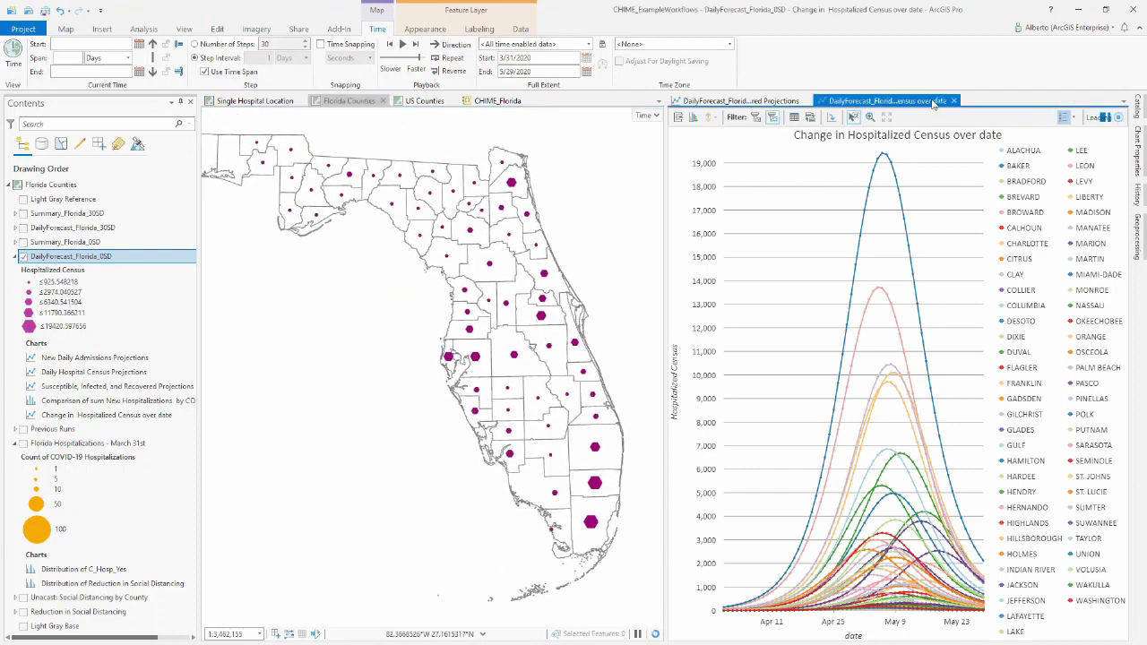
{"action": "left_click", "coordinate": [954, 100]}
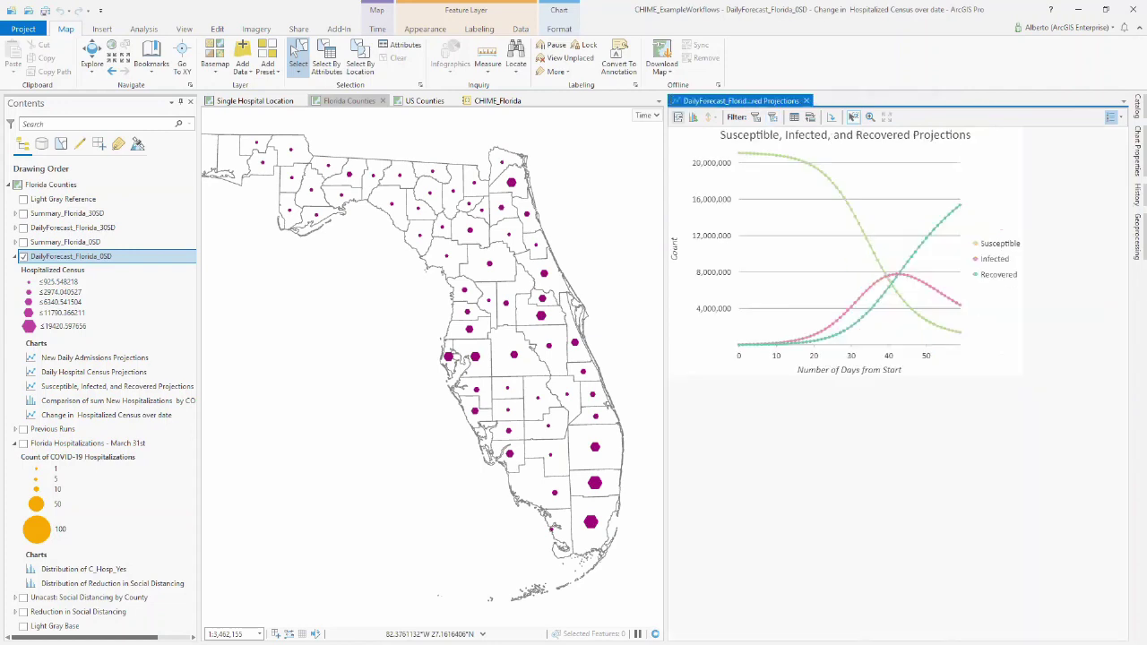
{"action": "left_click", "coordinate": [808, 100]}
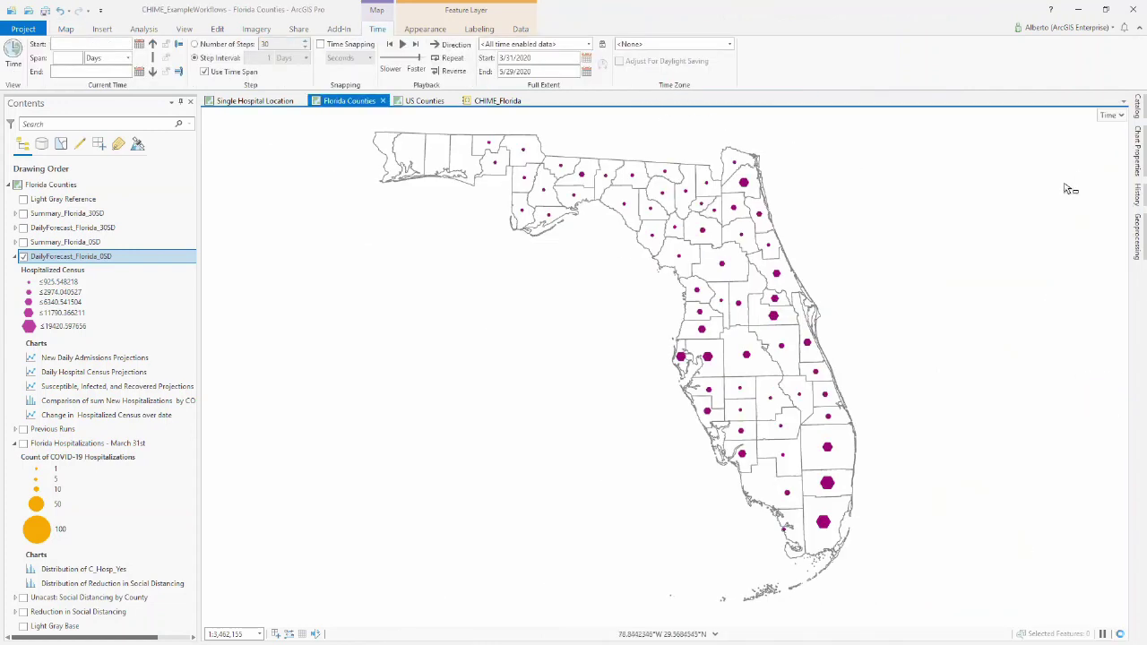
- Restore the docked side panes, open the CHIME Model v1.1.2 tool, and show only its Field-Based Model Parameters section expanded
{"action": "left_click", "coordinate": [1138, 109]}
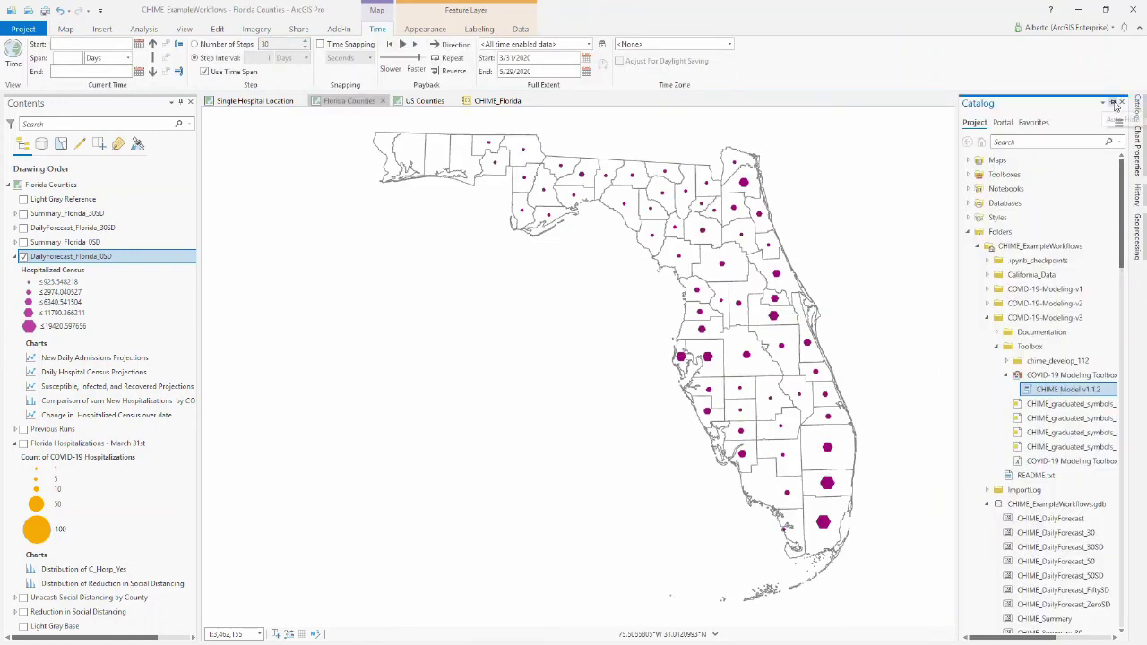
{"action": "left_click", "coordinate": [1119, 104]}
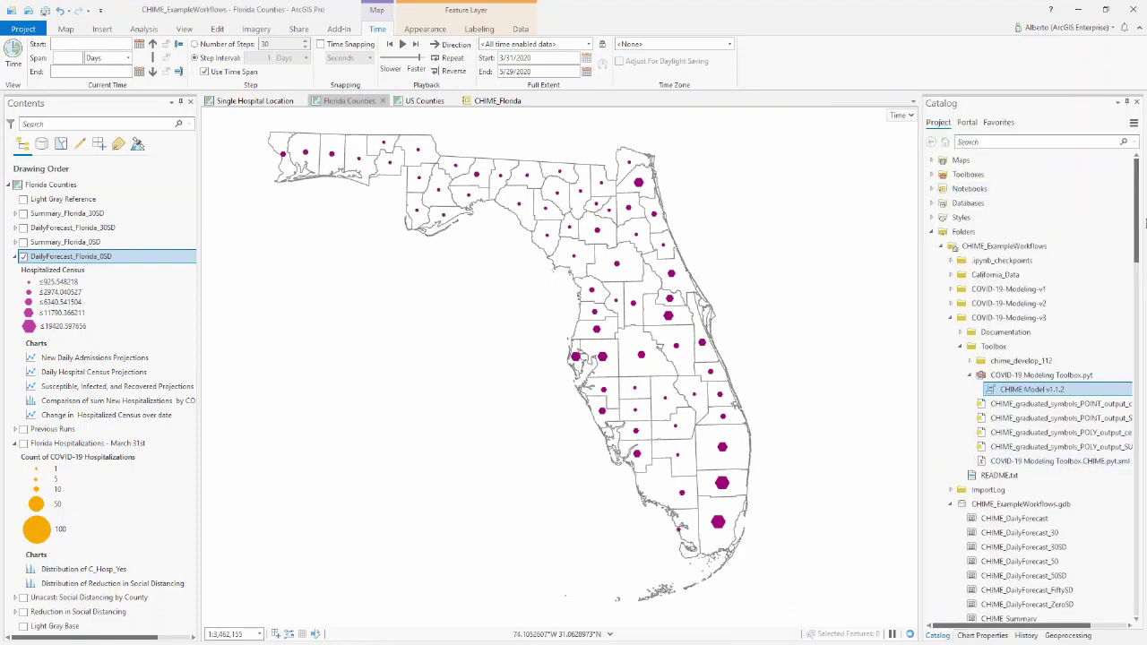
{"action": "left_click", "coordinate": [1067, 635]}
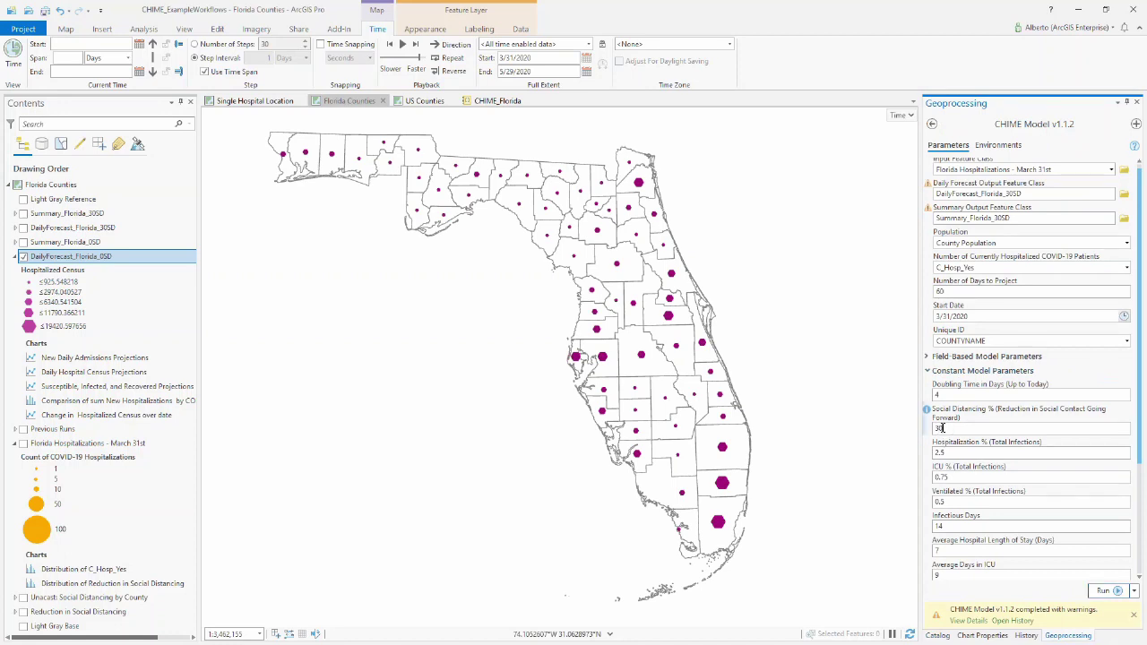
{"action": "left_click", "coordinate": [948, 429]}
{"action": "left_click", "coordinate": [962, 372]}
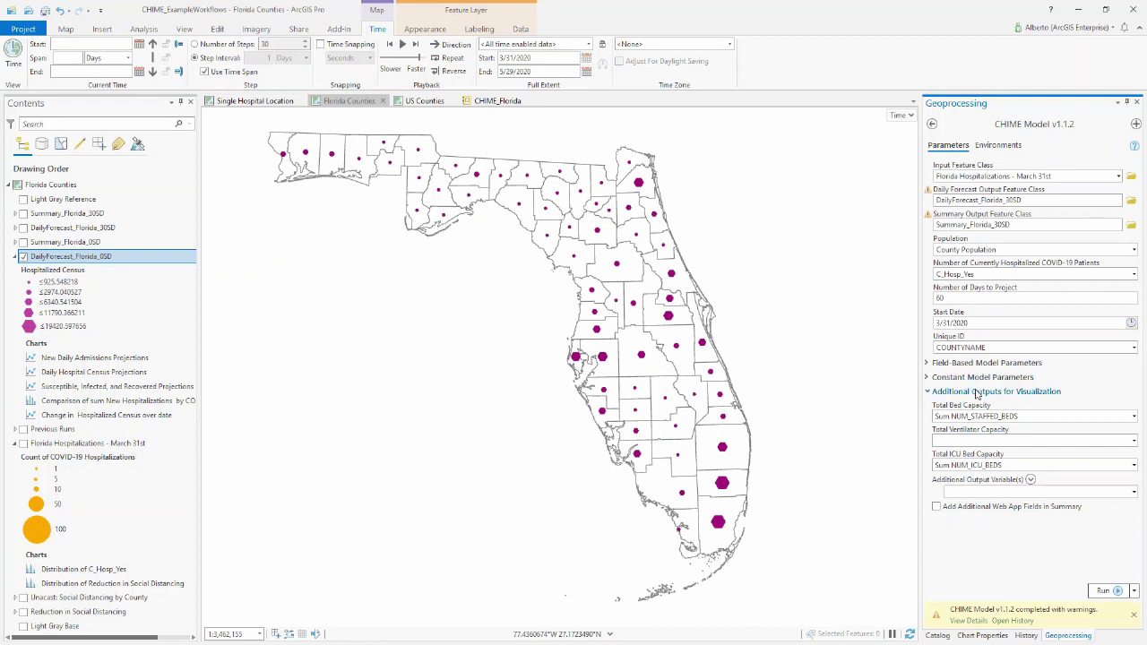
{"action": "left_click", "coordinate": [978, 392]}
{"action": "left_click", "coordinate": [973, 363]}
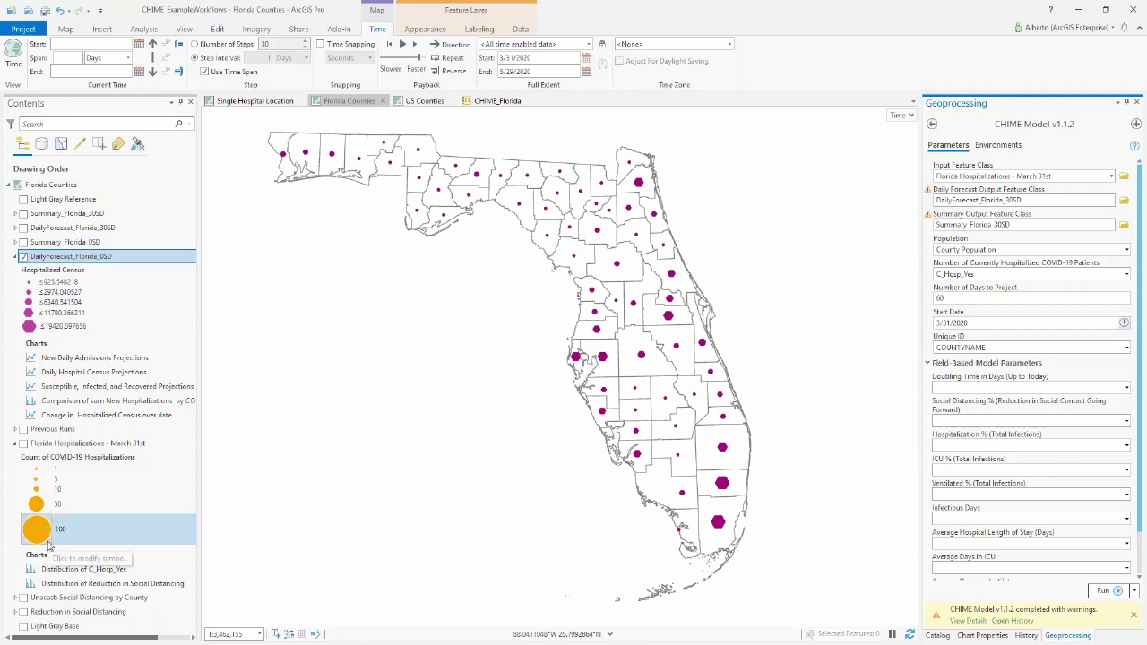
- Show the Unacast: Social Distancing by County layer with its legend expanded, and hide the DailyForecast_Florida_0SD layer
{"action": "left_click", "coordinate": [24, 598]}
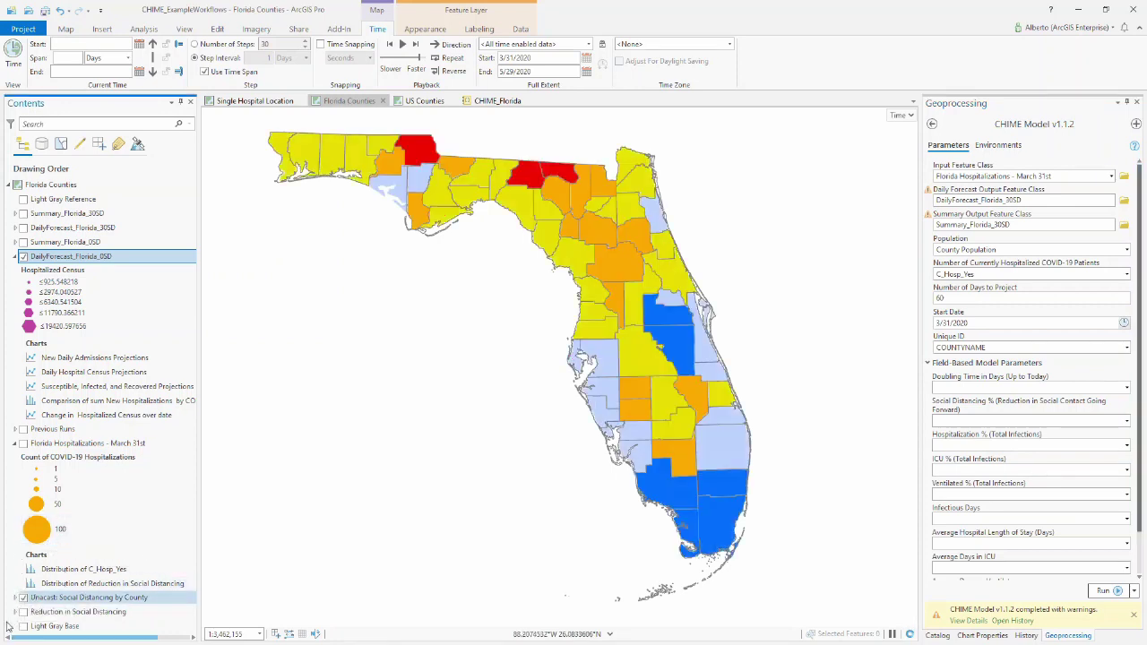
{"action": "left_click", "coordinate": [15, 598]}
{"action": "scroll", "coordinate": [117, 532], "scroll_direction": "down", "scroll_amount": 2}
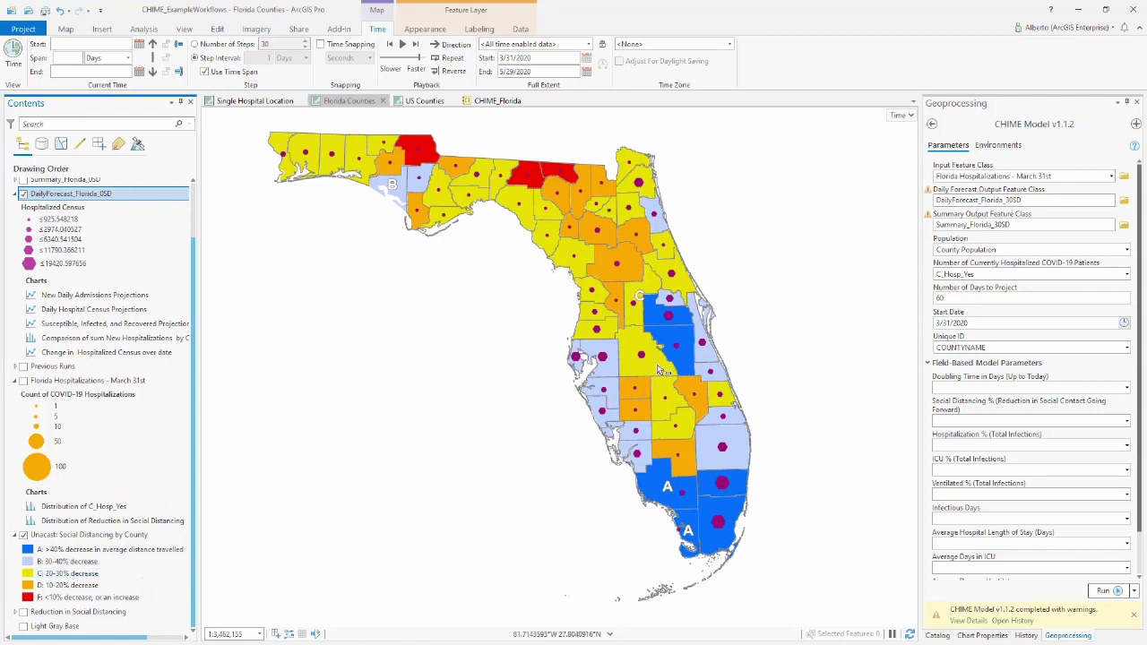
{"action": "scroll", "coordinate": [678, 470], "scroll_direction": "up", "scroll_amount": 1}
{"action": "scroll", "coordinate": [678, 470], "scroll_direction": "up", "scroll_amount": 3}
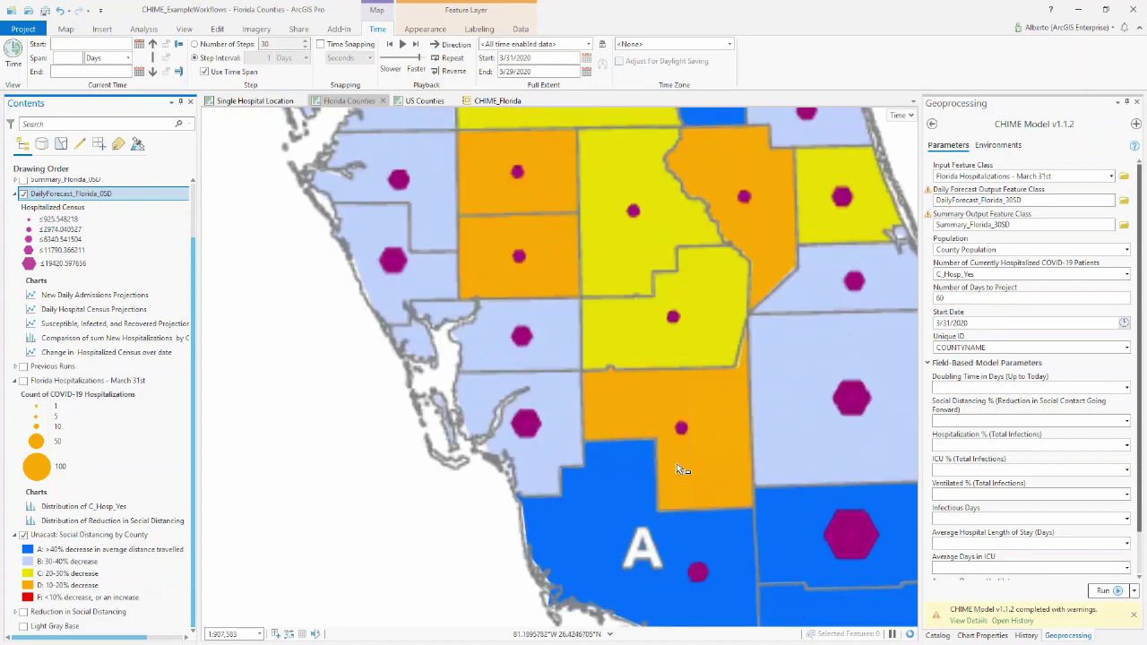
{"action": "left_click", "coordinate": [24, 193]}
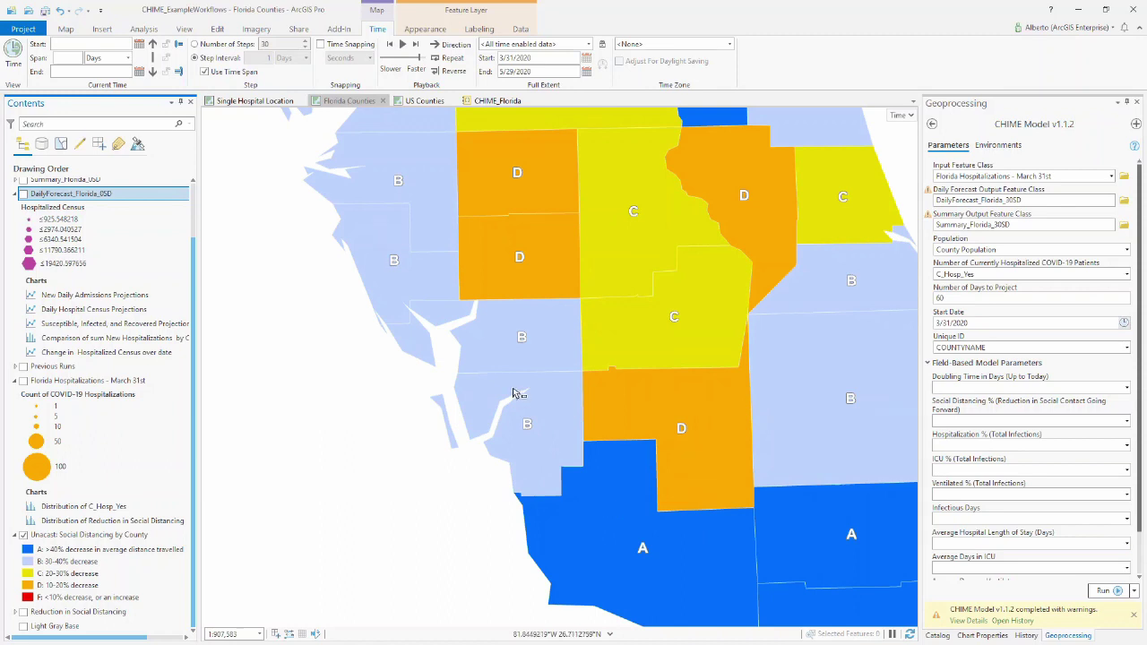
{"action": "scroll", "coordinate": [516, 395], "scroll_direction": "down", "scroll_amount": 4}
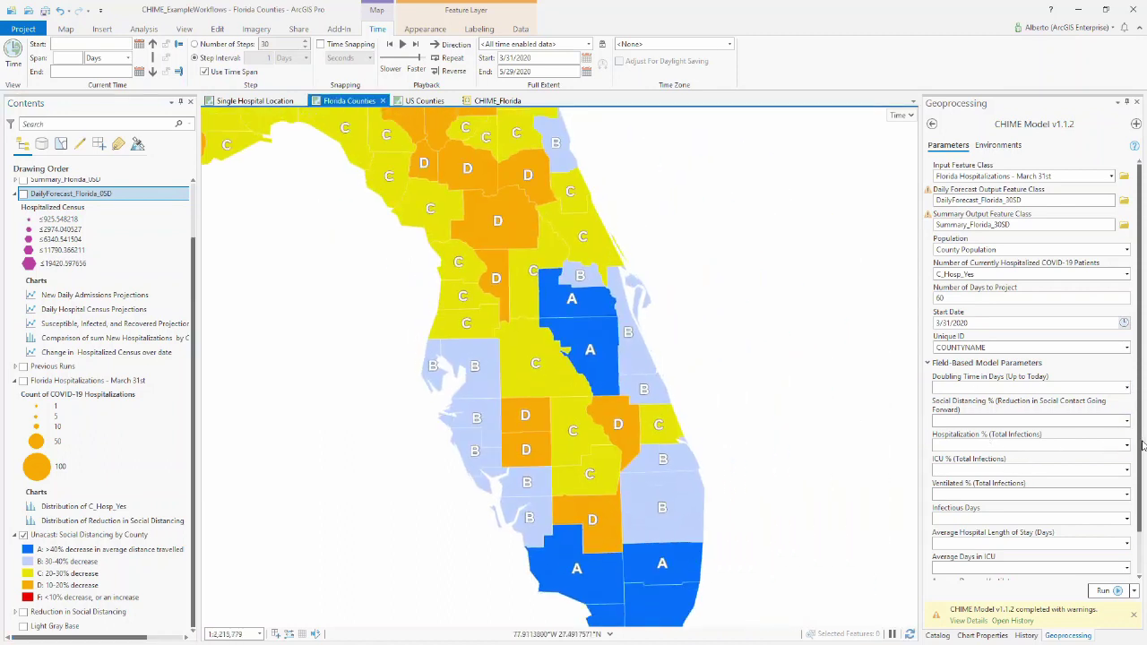
- Set the field-based Social Distancing % to the Reduction in Social Distancing field and run the CHIME Model tool
{"action": "scroll", "coordinate": [1058, 502], "scroll_direction": "down", "scroll_amount": 1}
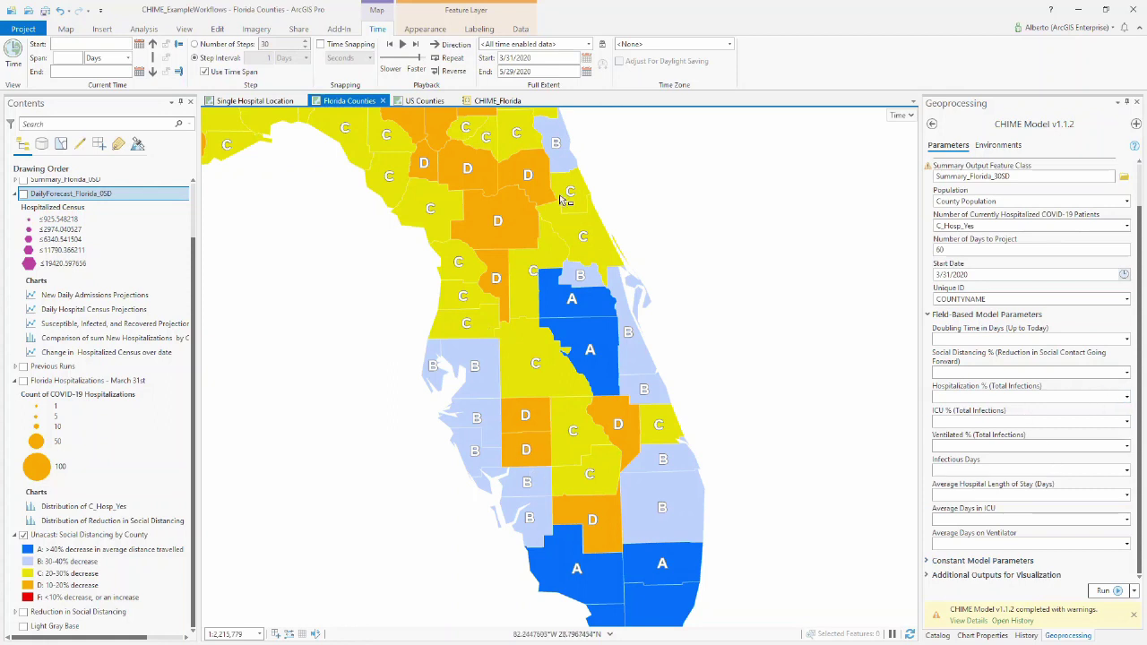
{"action": "left_click", "coordinate": [1127, 373]}
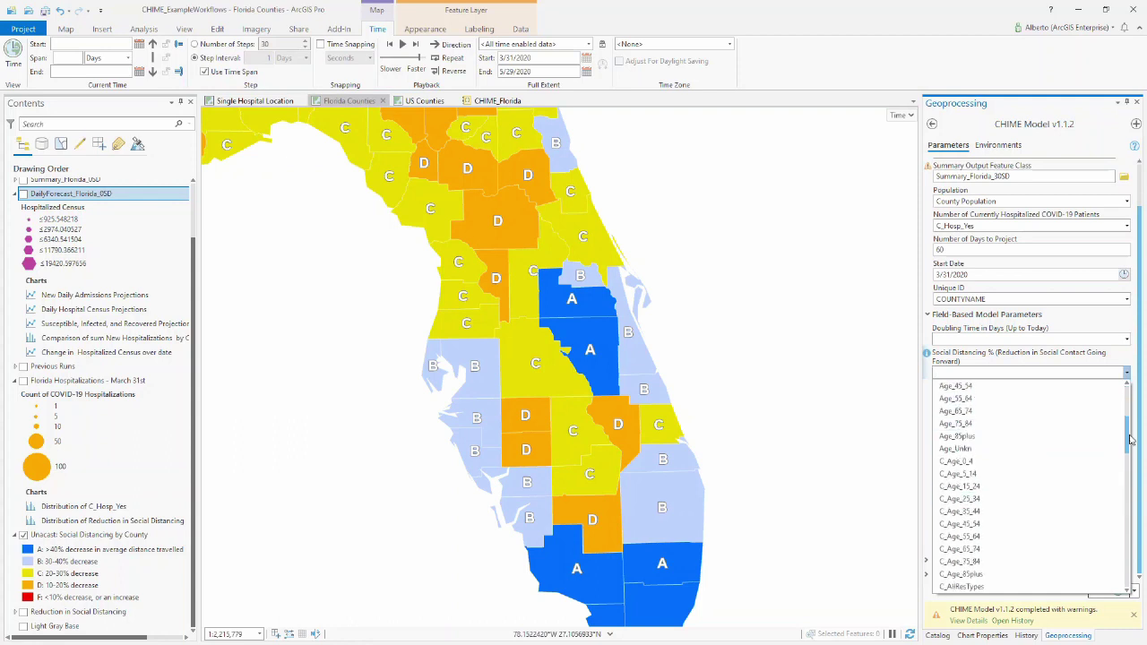
{"action": "left_click_drag", "start_coordinate": [1127, 435], "coordinate": [1120, 574]}
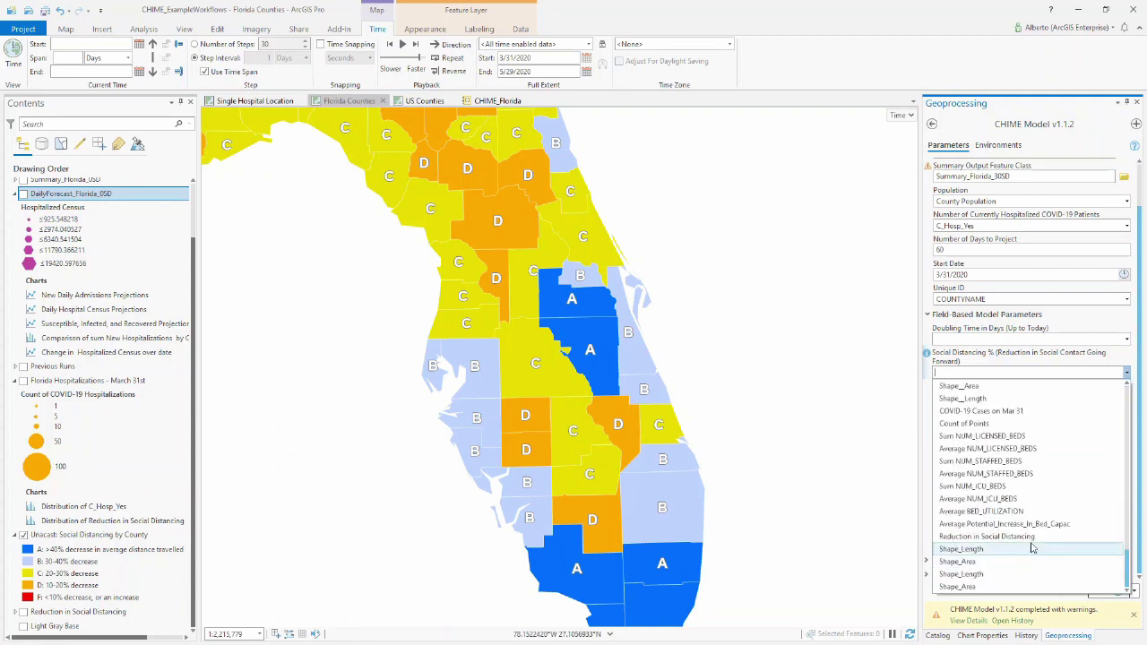
{"action": "left_click", "coordinate": [1003, 536]}
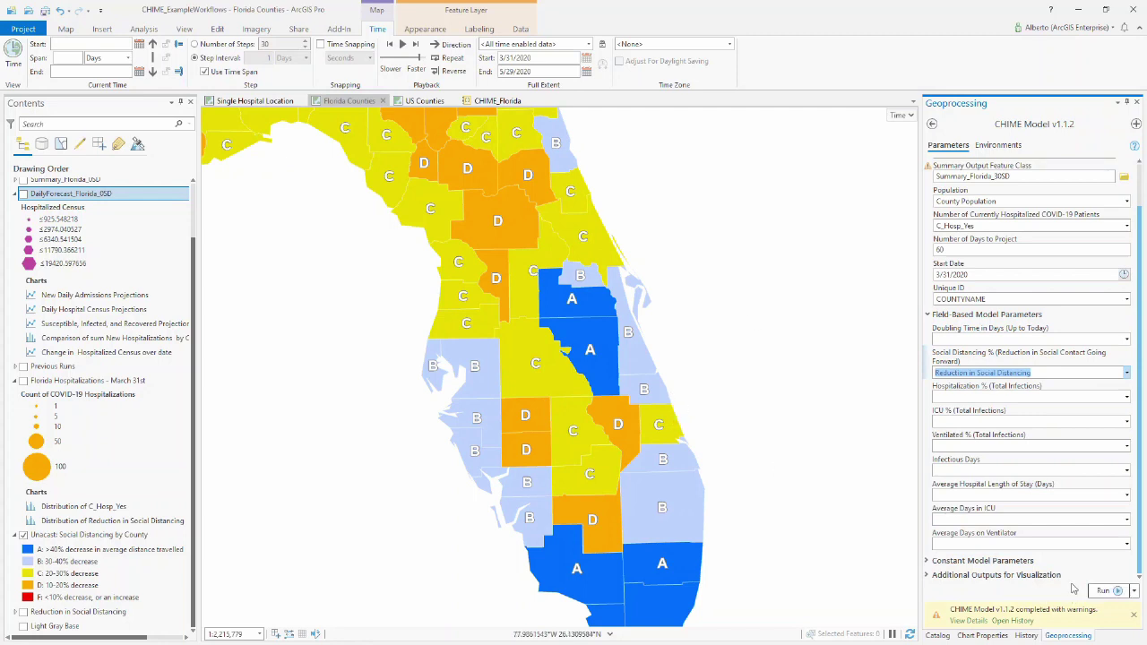
{"action": "left_click_drag", "start_coordinate": [397, 289], "coordinate": [540, 357]}
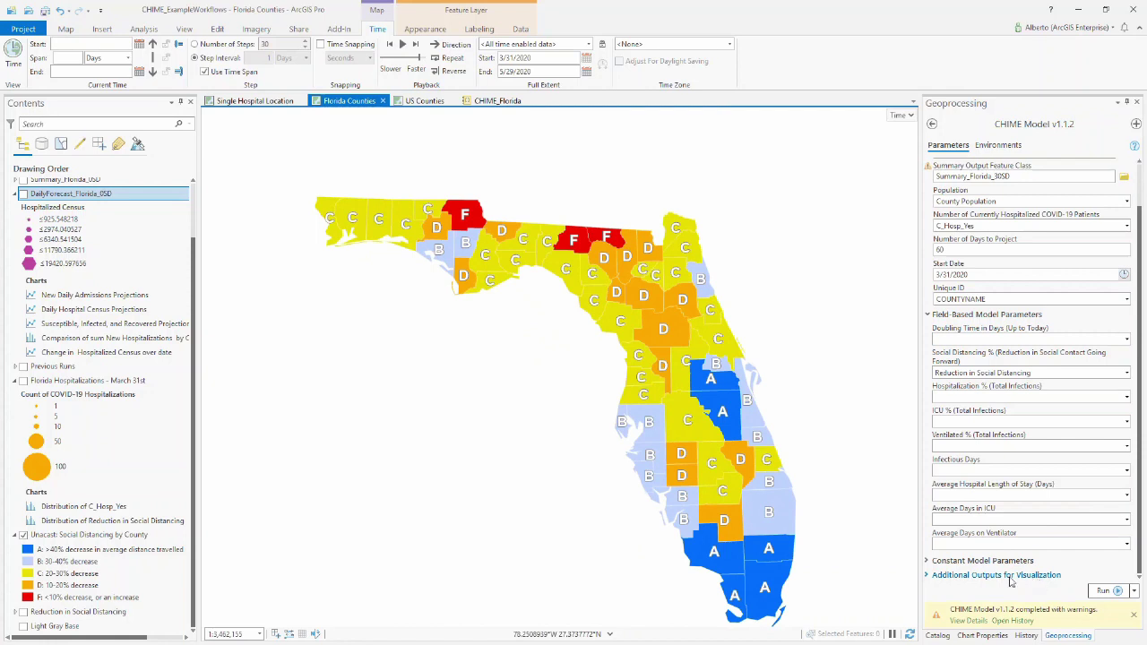
{"action": "left_click", "coordinate": [1112, 591]}
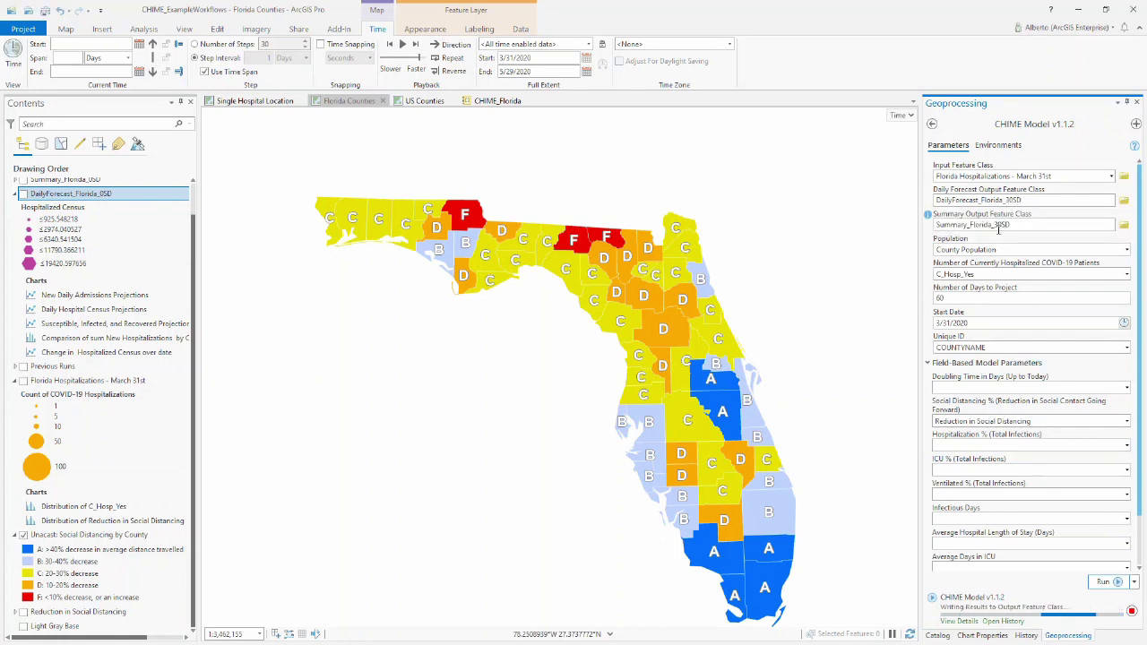
{"action": "left_click_drag", "start_coordinate": [1022, 225], "coordinate": [1087, 226]}
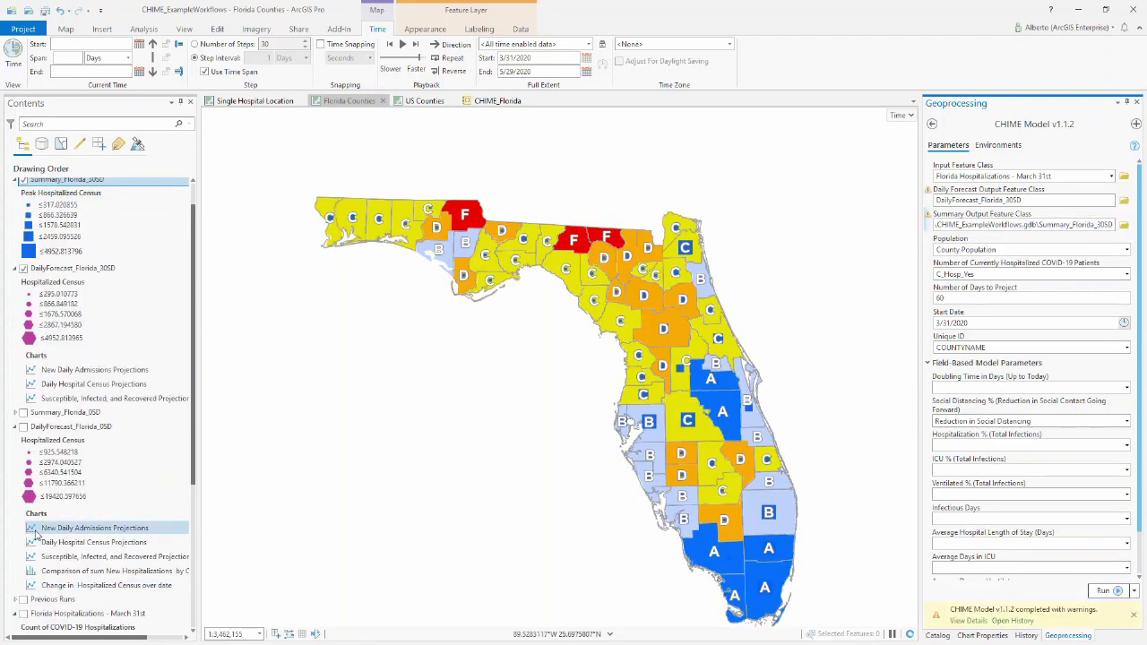
- Collapse the DailyForecast_Florida_0SD layer's legend and hide the Unacast: Social Distancing by County layer
{"action": "scroll", "coordinate": [27, 484], "scroll_direction": "up", "scroll_amount": 2}
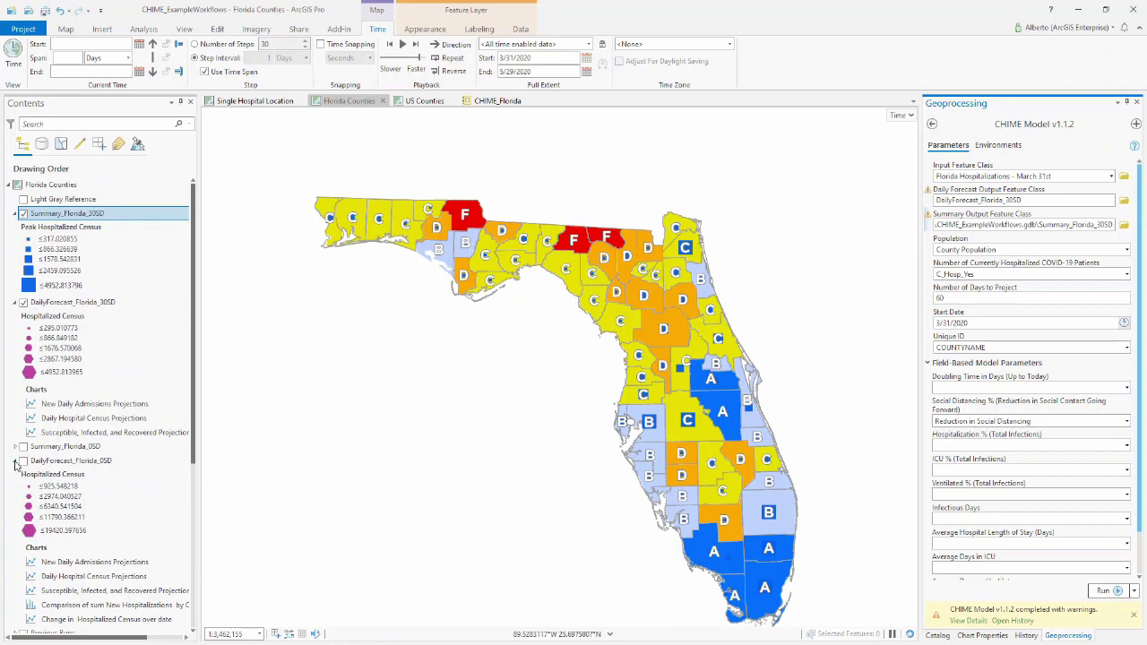
{"action": "left_click", "coordinate": [16, 461]}
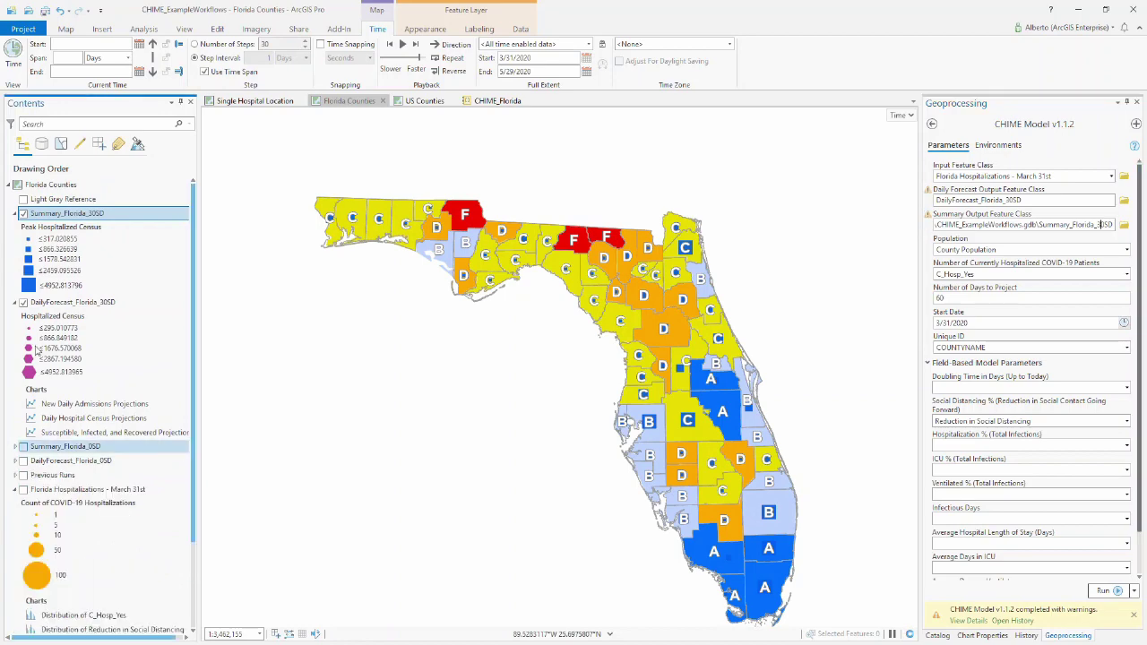
{"action": "scroll", "coordinate": [27, 527], "scroll_direction": "down", "scroll_amount": 3}
{"action": "left_click", "coordinate": [24, 548]}
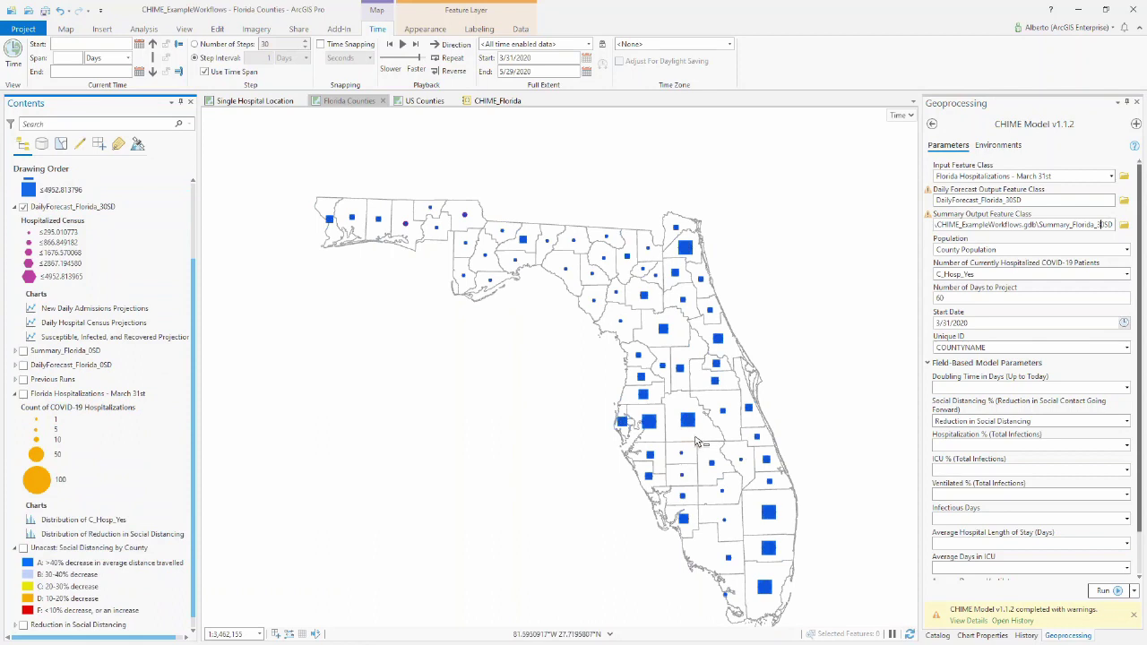
- Create a line chart from the DailyForecast_Florida_30SD layer and dock it beside the Florida Counties map
{"action": "scroll", "coordinate": [103, 303], "scroll_direction": "up", "scroll_amount": 2}
{"action": "left_click", "coordinate": [103, 303]}
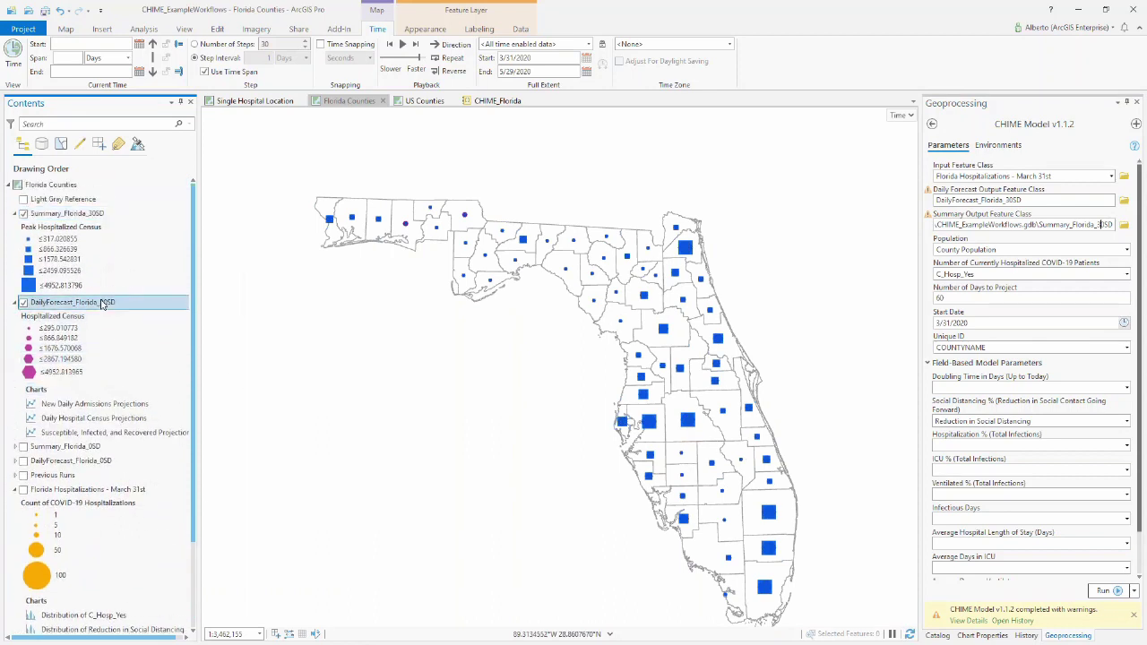
{"action": "right_click", "coordinate": [103, 304]}
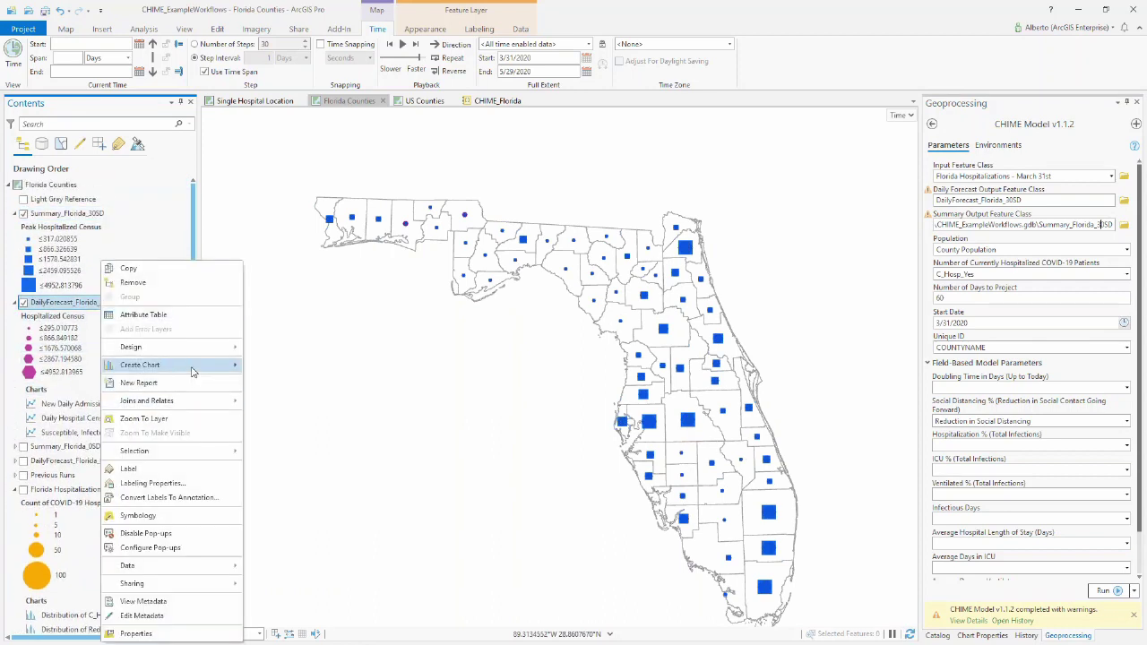
{"action": "mouse_move", "coordinate": [191, 371]}
{"action": "left_click", "coordinate": [286, 383]}
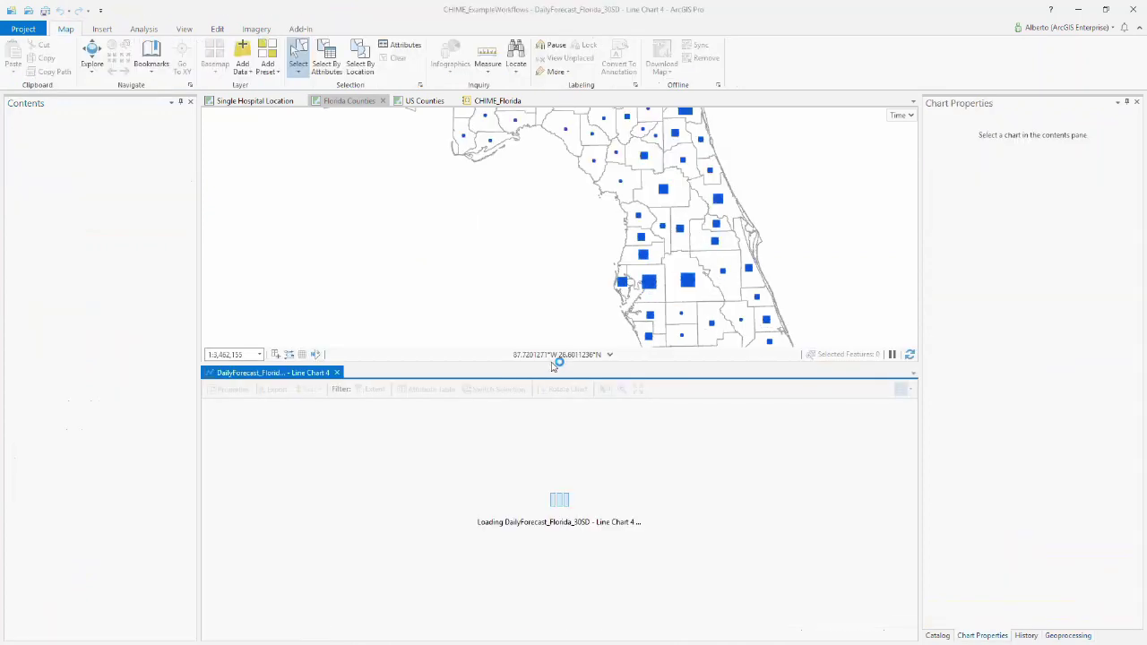
{"action": "left_click_drag", "start_coordinate": [296, 375], "coordinate": [584, 229]}
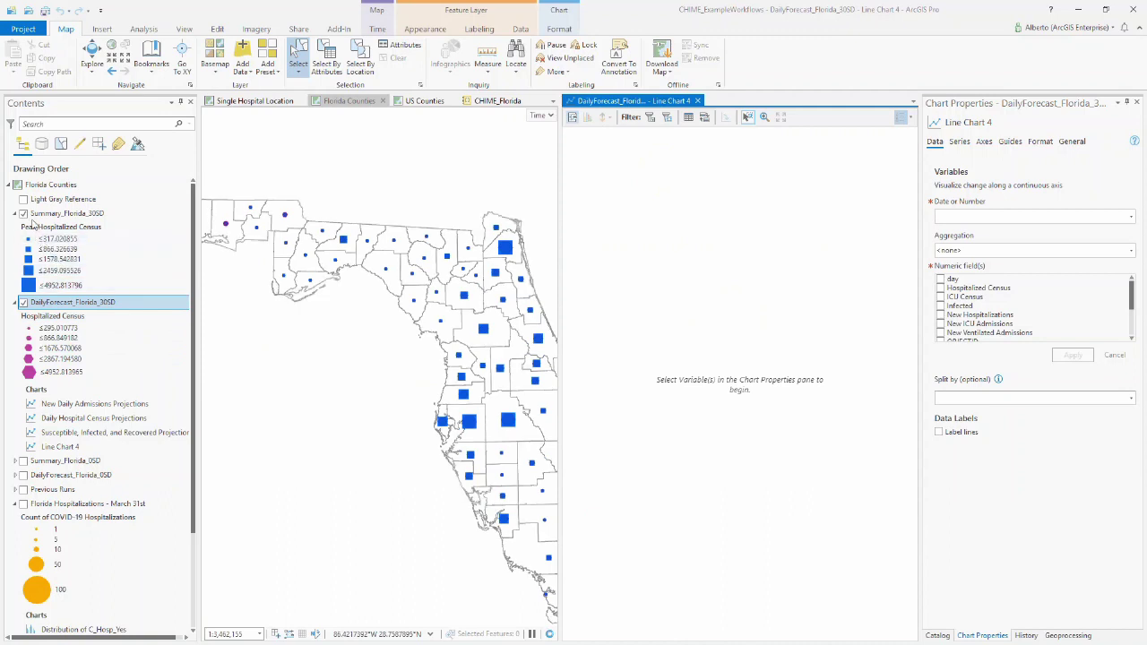
- Set the line chart to plot Hospitalized Census against date with no aggregation
{"action": "left_click", "coordinate": [964, 219]}
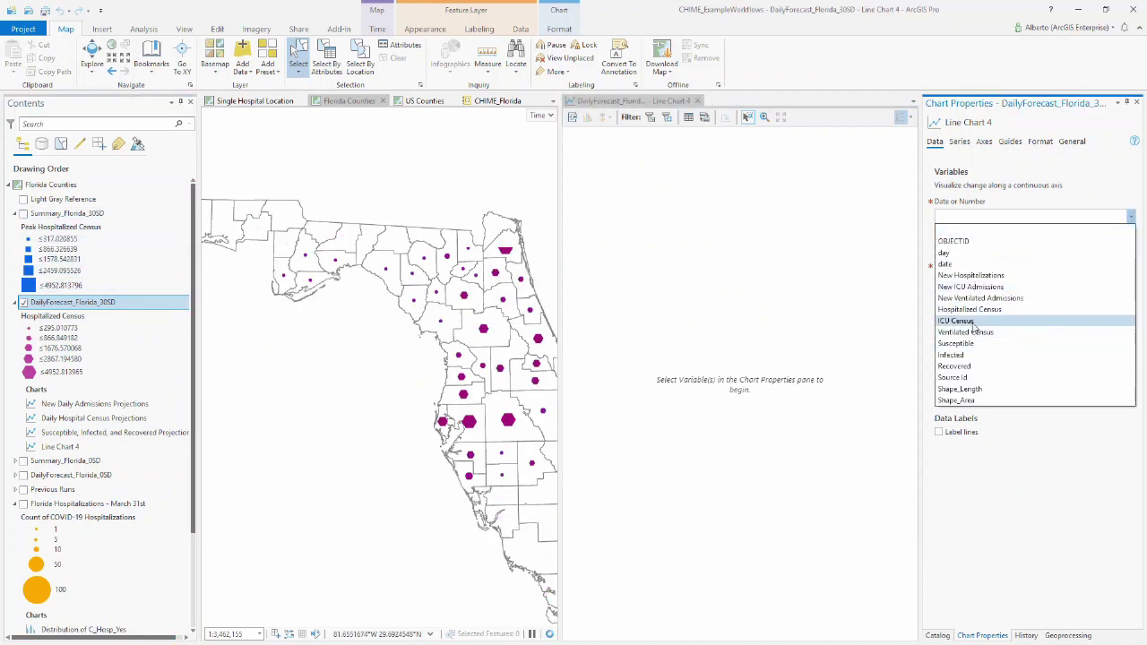
{"action": "left_click", "coordinate": [962, 263]}
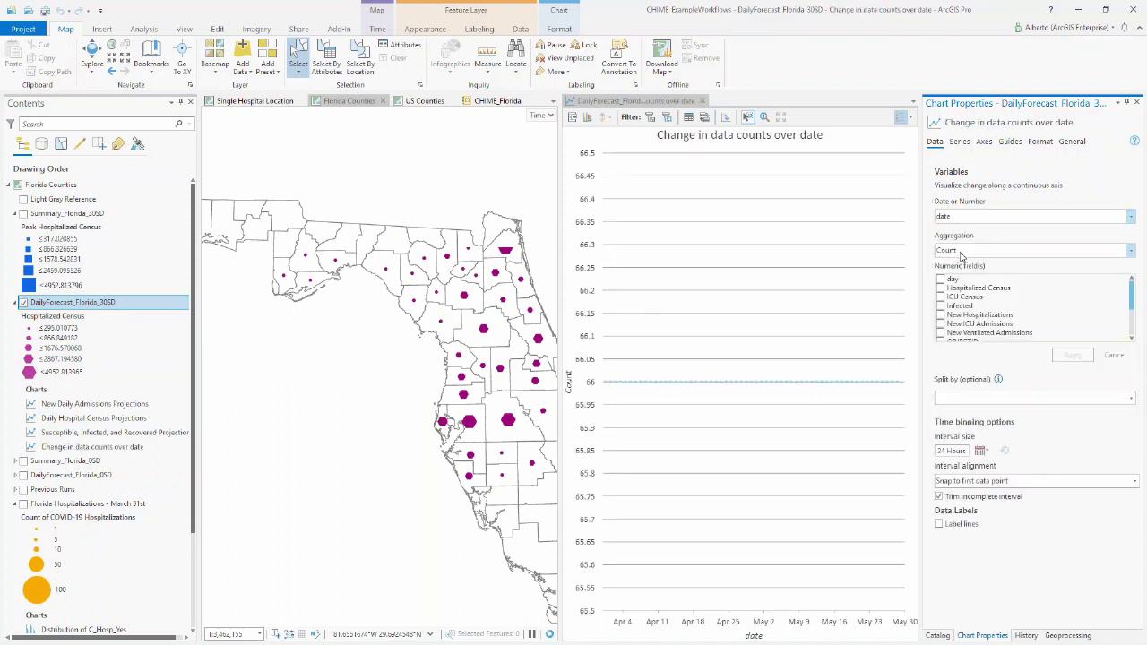
{"action": "left_click", "coordinate": [962, 251]}
{"action": "left_click", "coordinate": [955, 261]}
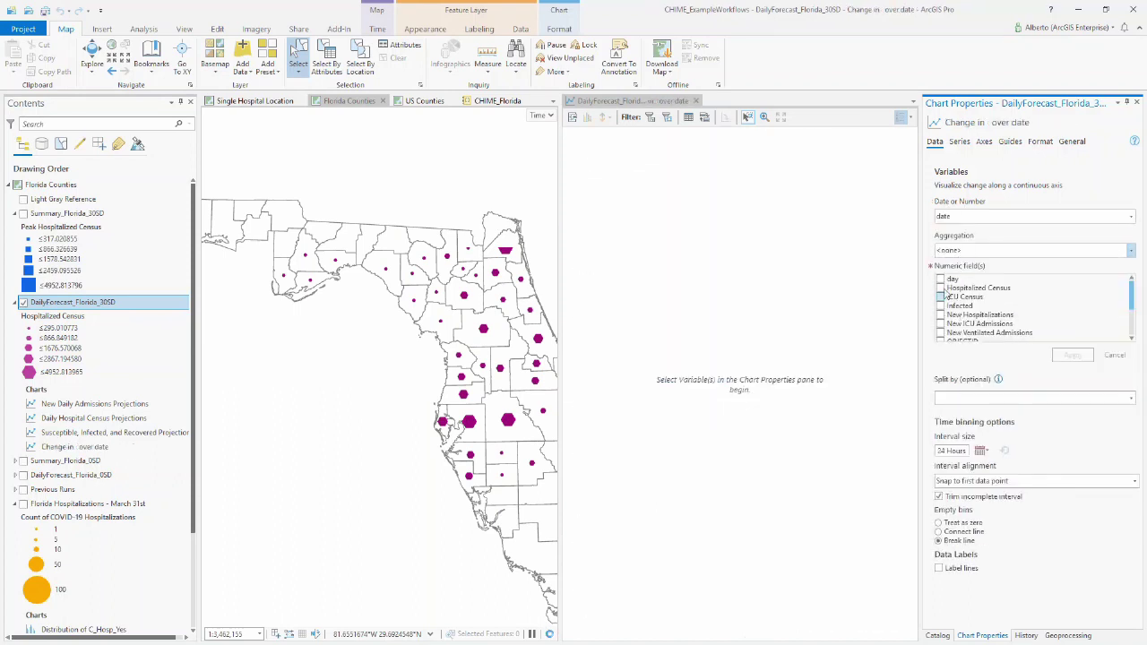
{"action": "left_click", "coordinate": [941, 288]}
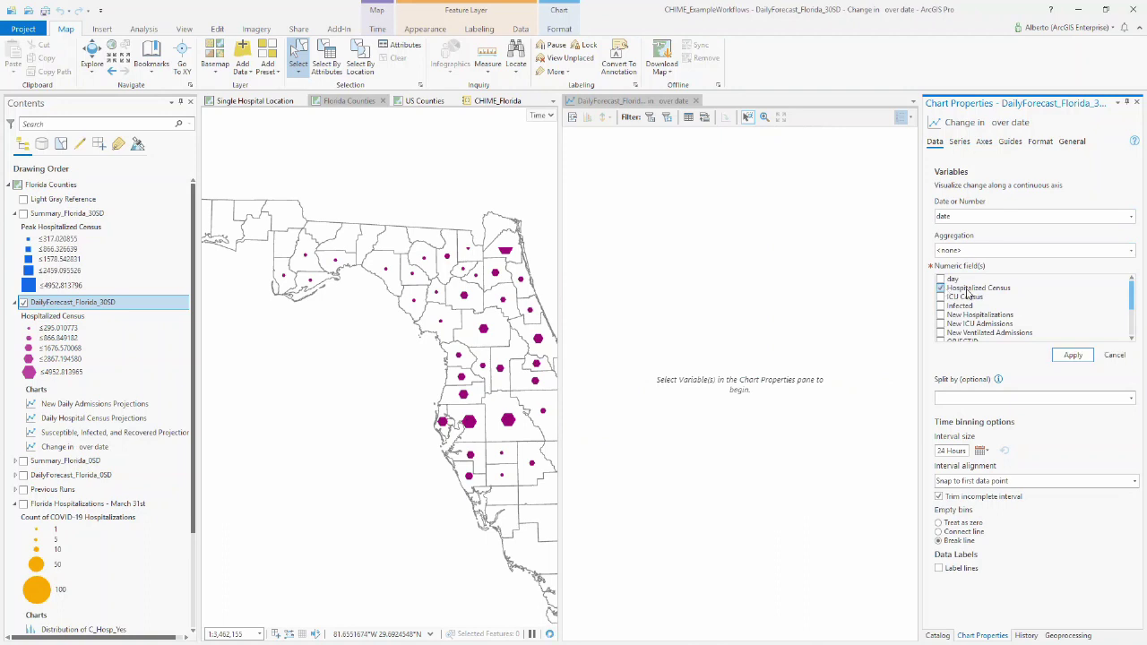
{"action": "left_click", "coordinate": [1073, 355]}
- Split the chart's lines by COUNTYNAME and filter the chart by the map extent, with the docked chart properties pane collapsed
{"action": "left_click", "coordinate": [1028, 402]}
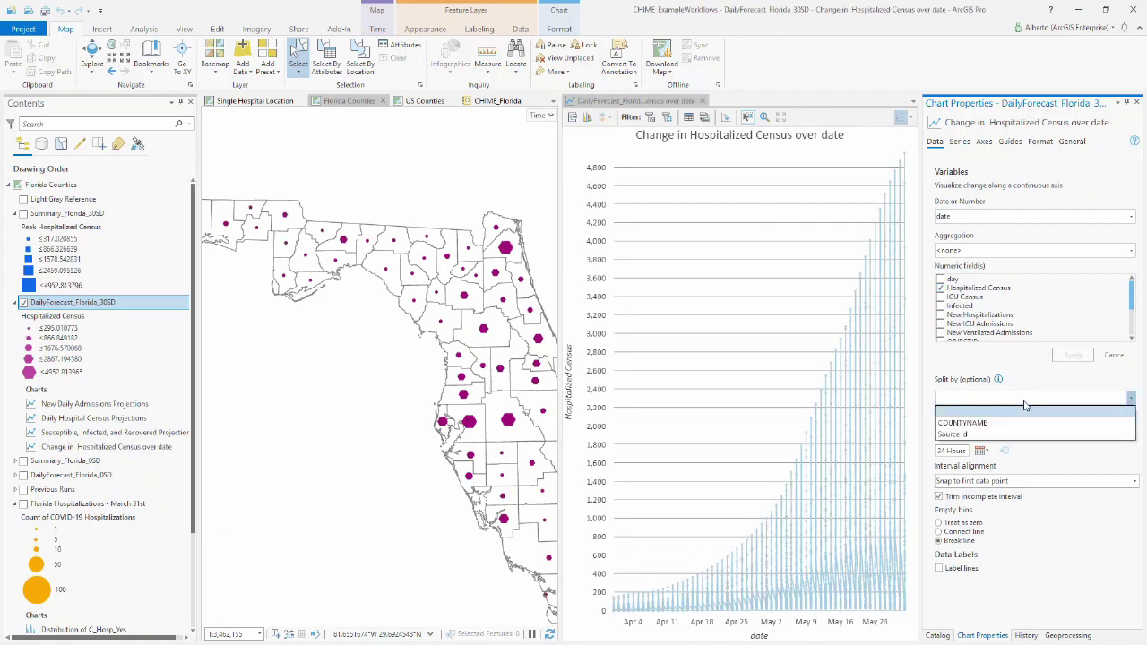
{"action": "left_click", "coordinate": [992, 427]}
{"action": "left_click", "coordinate": [612, 353]}
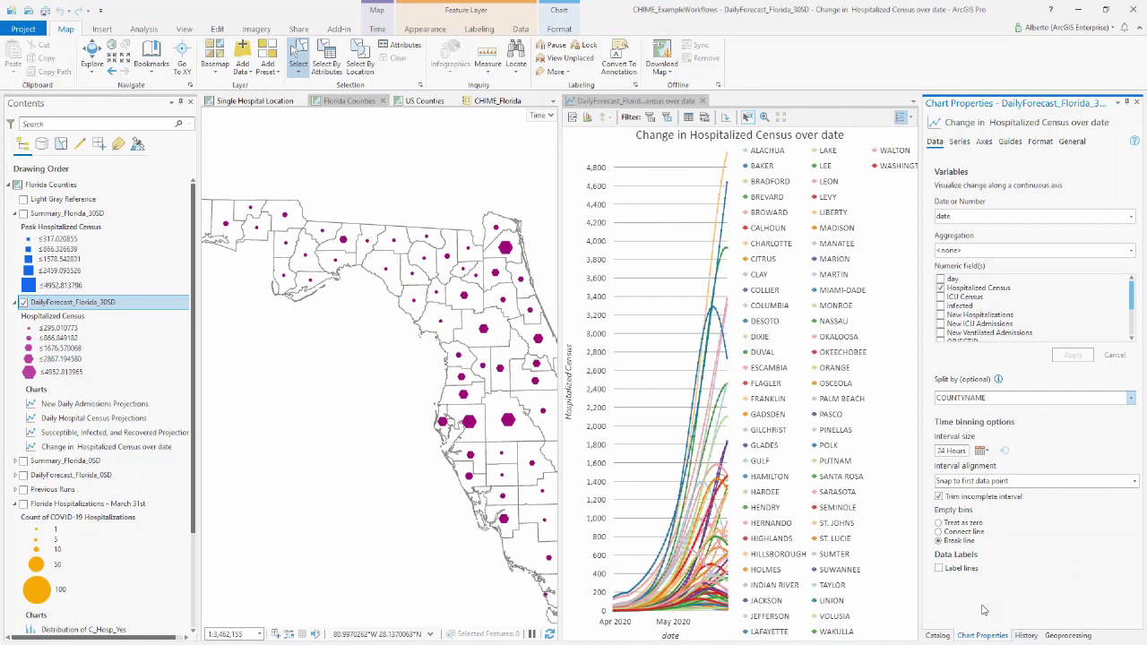
{"action": "left_click", "coordinate": [666, 119]}
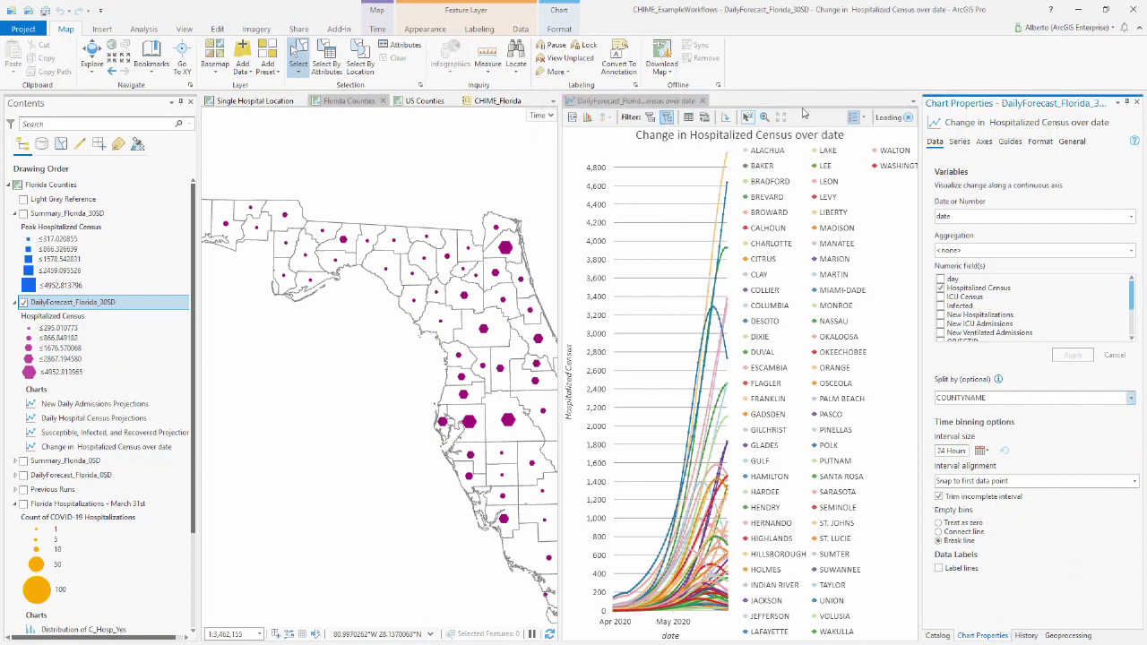
{"action": "left_click", "coordinate": [1129, 104]}
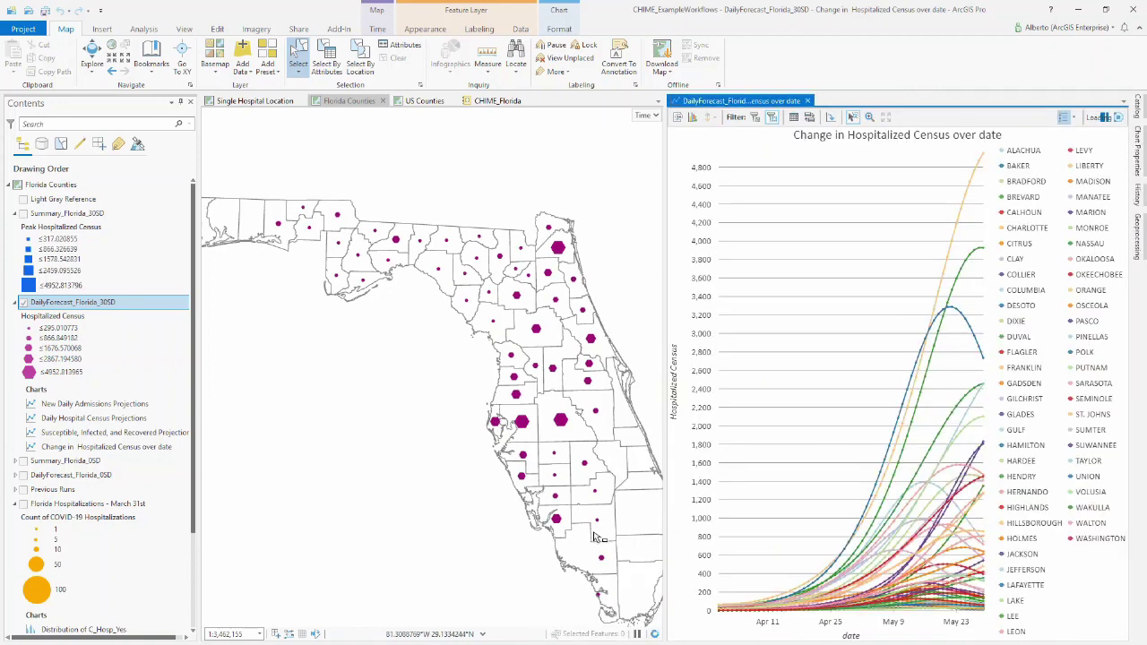
- Examine the Hospitalized Census curves of the southern Florida counties by narrowing and shifting the map extent
{"action": "left_click_drag", "start_coordinate": [600, 536], "coordinate": [524, 476]}
{"action": "scroll", "coordinate": [551, 519], "scroll_direction": "up", "scroll_amount": 1}
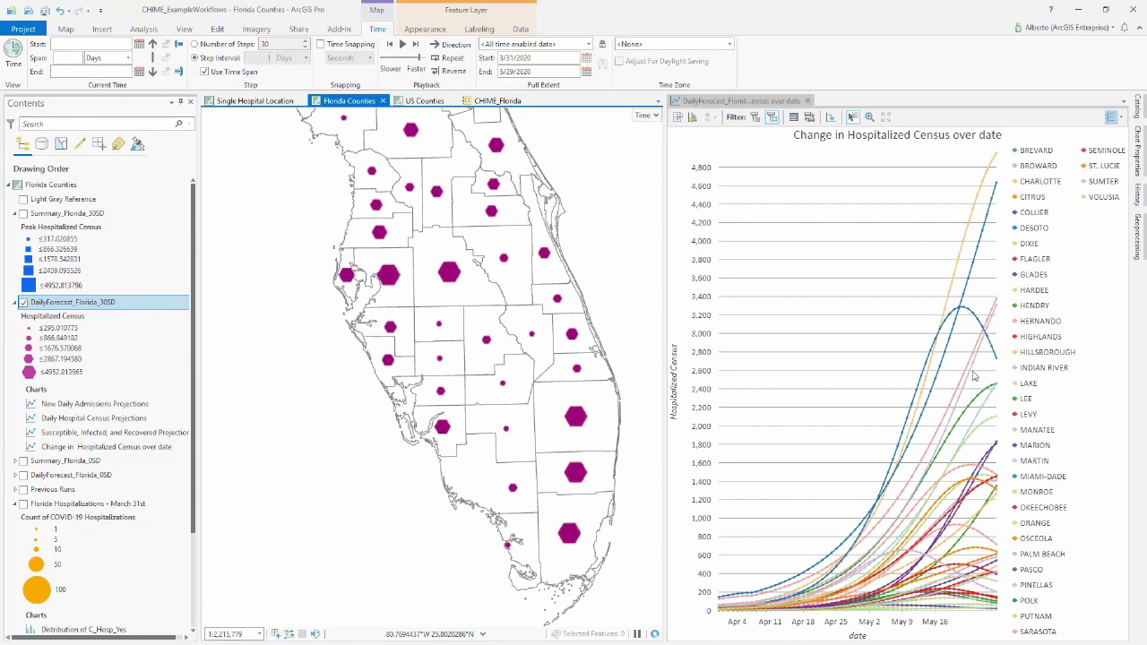
{"action": "scroll", "coordinate": [590, 503], "scroll_direction": "up", "scroll_amount": 1}
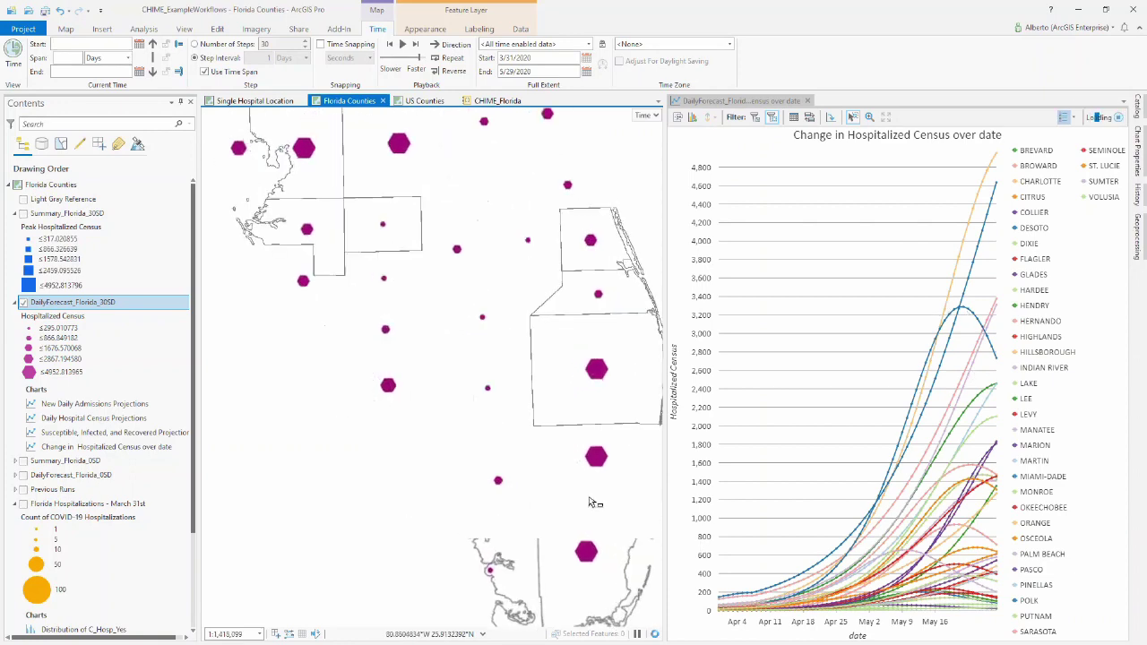
{"action": "scroll", "coordinate": [391, 476], "scroll_direction": "up", "scroll_amount": 1}
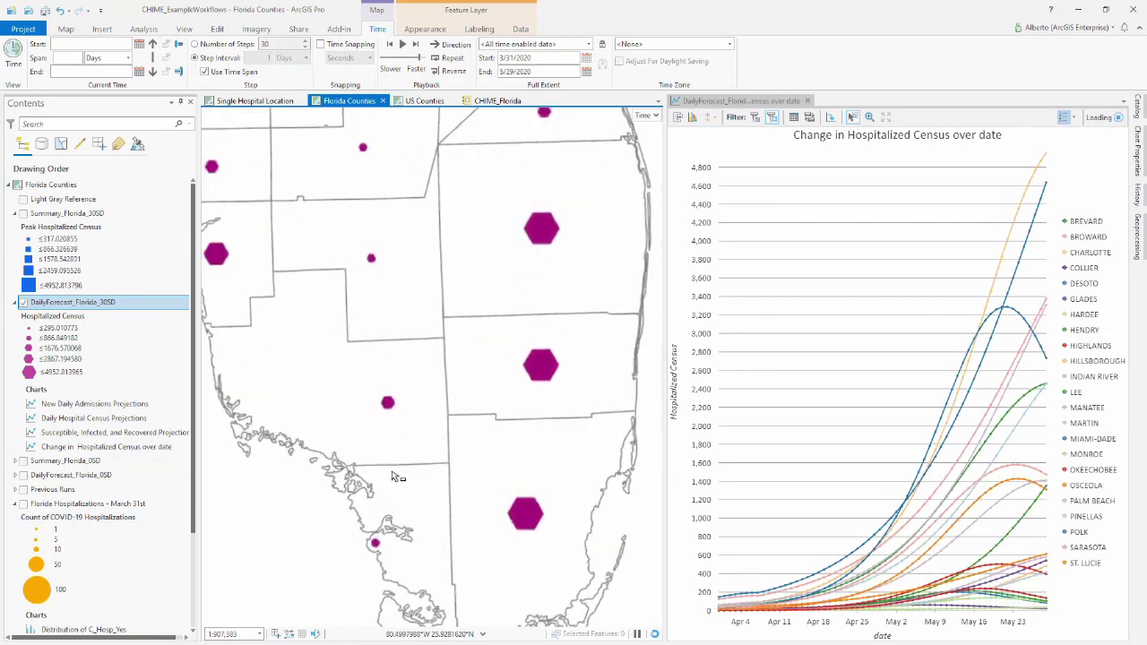
{"action": "left_click_drag", "start_coordinate": [391, 475], "coordinate": [411, 410]}
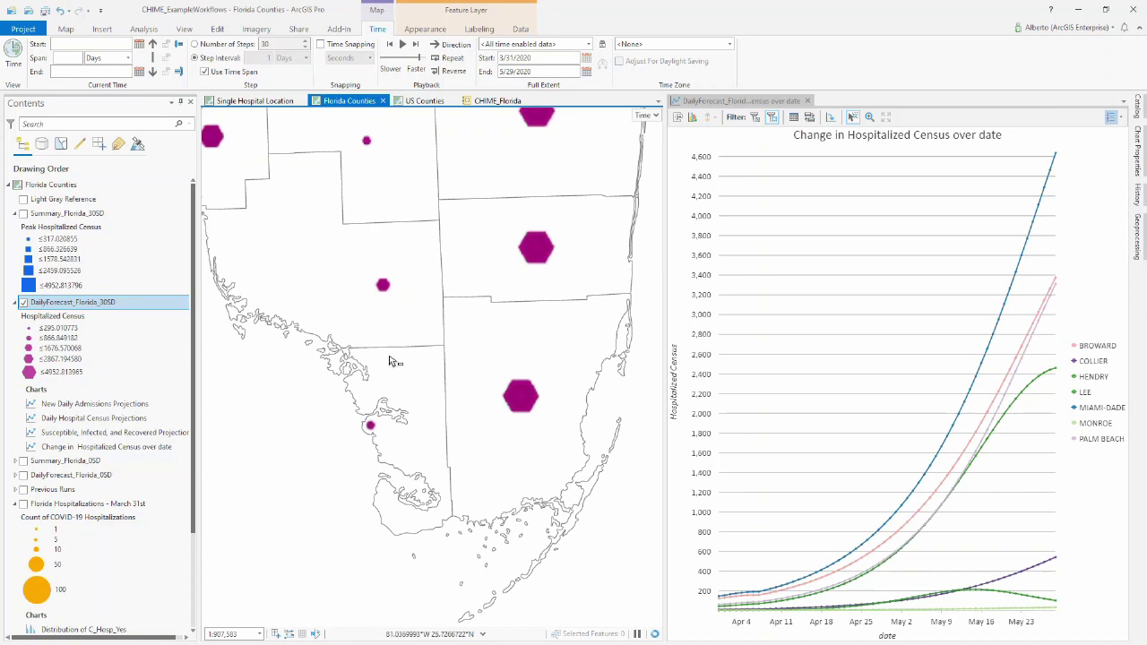
{"action": "left_click_drag", "start_coordinate": [389, 358], "coordinate": [453, 444]}
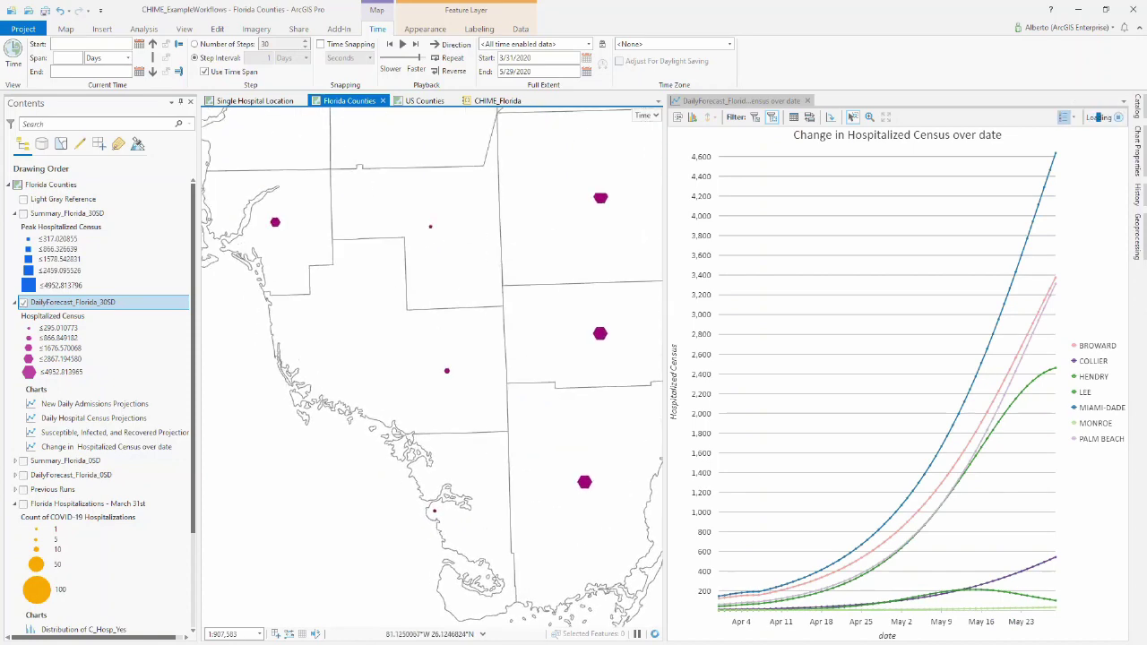
{"action": "left_click_drag", "start_coordinate": [381, 190], "coordinate": [435, 349]}
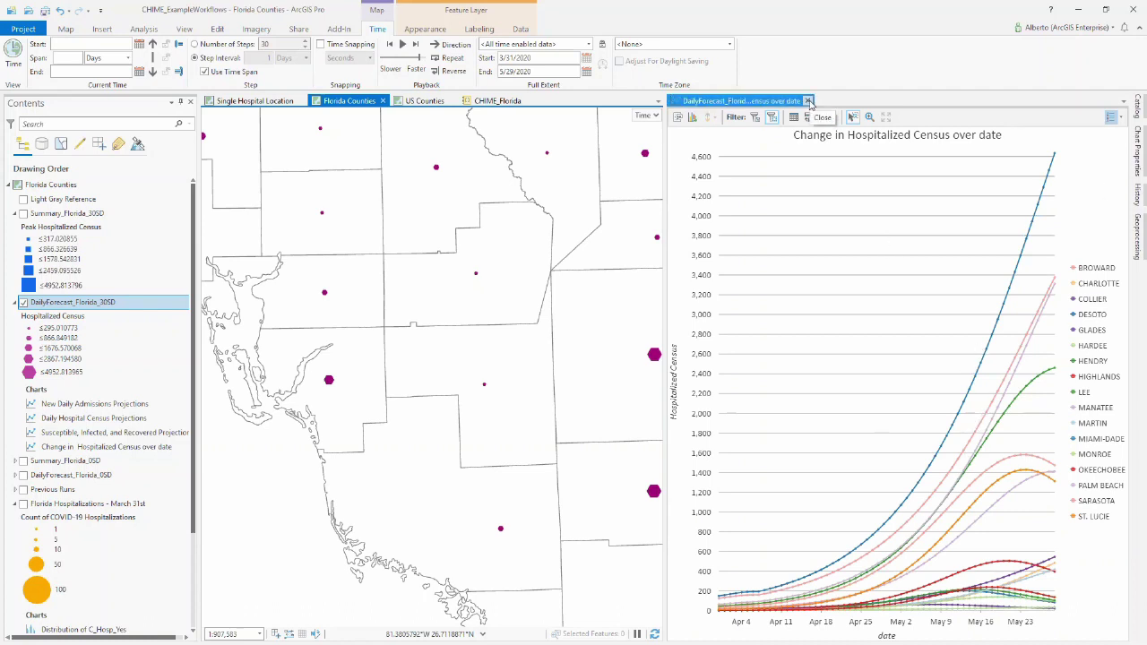
- Close the Hospitalized Census line chart and bring the whole of Florida back into the map view
{"action": "left_click", "coordinate": [809, 101]}
{"action": "scroll", "coordinate": [584, 331], "scroll_direction": "down", "scroll_amount": 5}
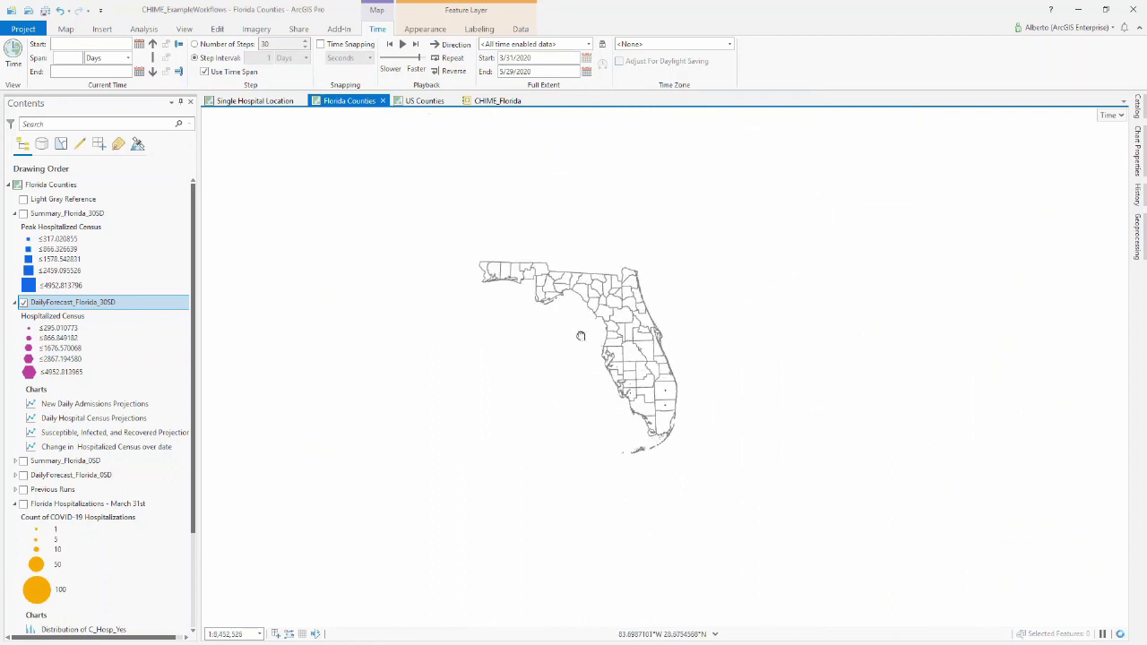
{"action": "scroll", "coordinate": [581, 336], "scroll_direction": "up", "scroll_amount": 2}
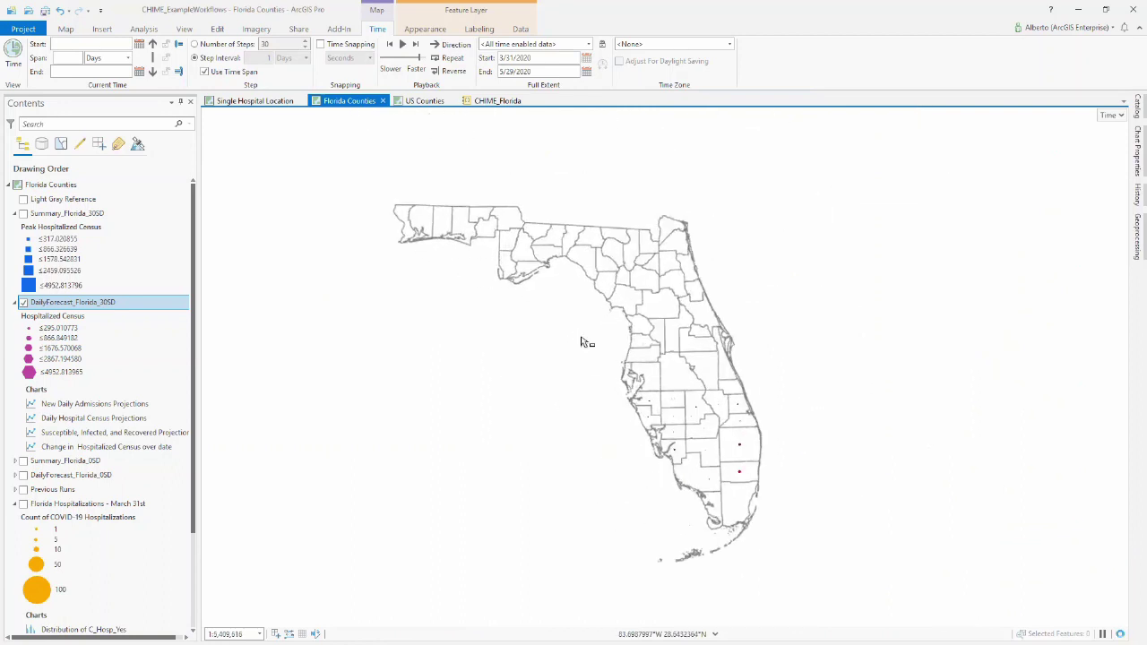
{"action": "scroll", "coordinate": [581, 343], "scroll_direction": "up", "scroll_amount": 2}
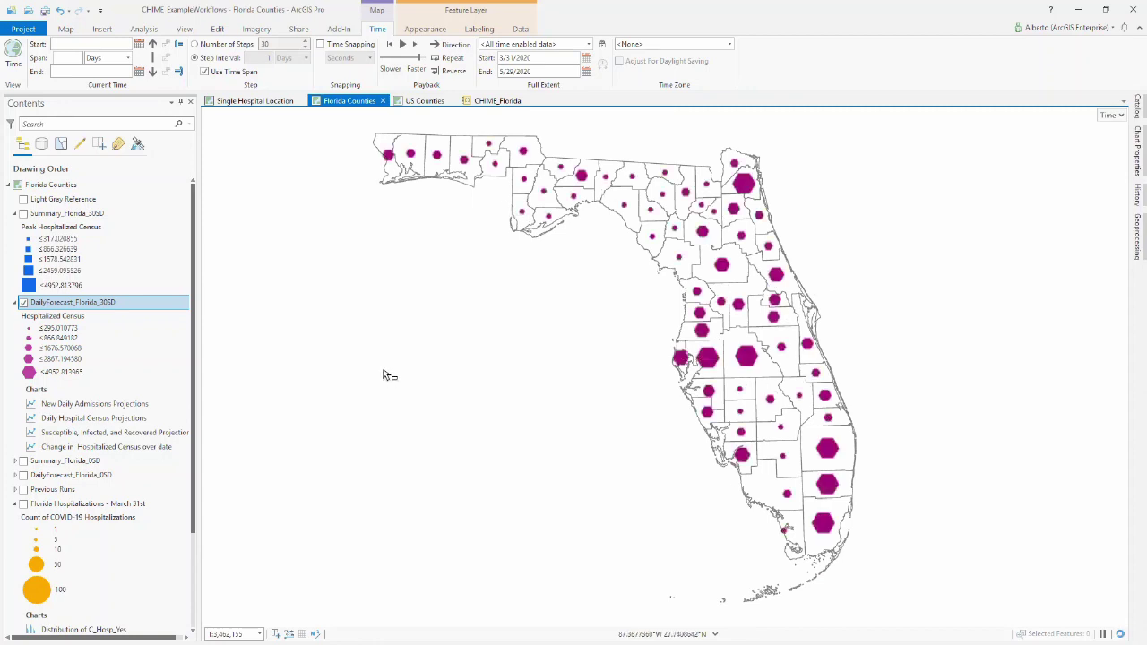
- Dock the CHIME Model v1.1.2 tool pane again and check the fields offered for the field-based Doubling Time in Days
{"action": "left_click", "coordinate": [1138, 235]}
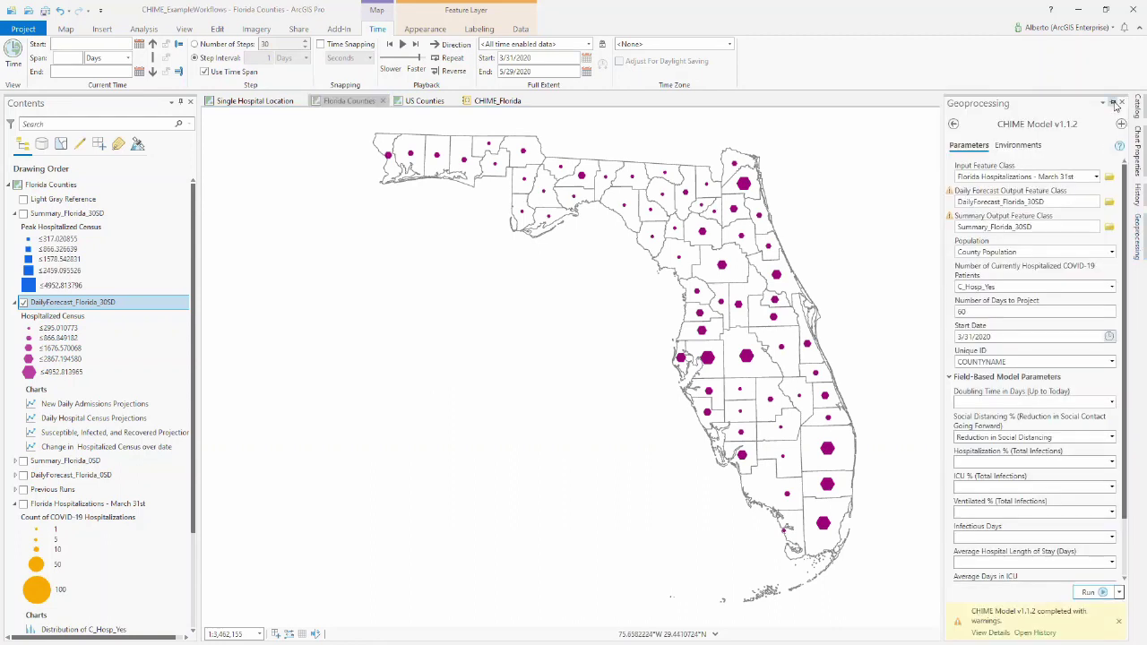
{"action": "left_click", "coordinate": [1113, 103]}
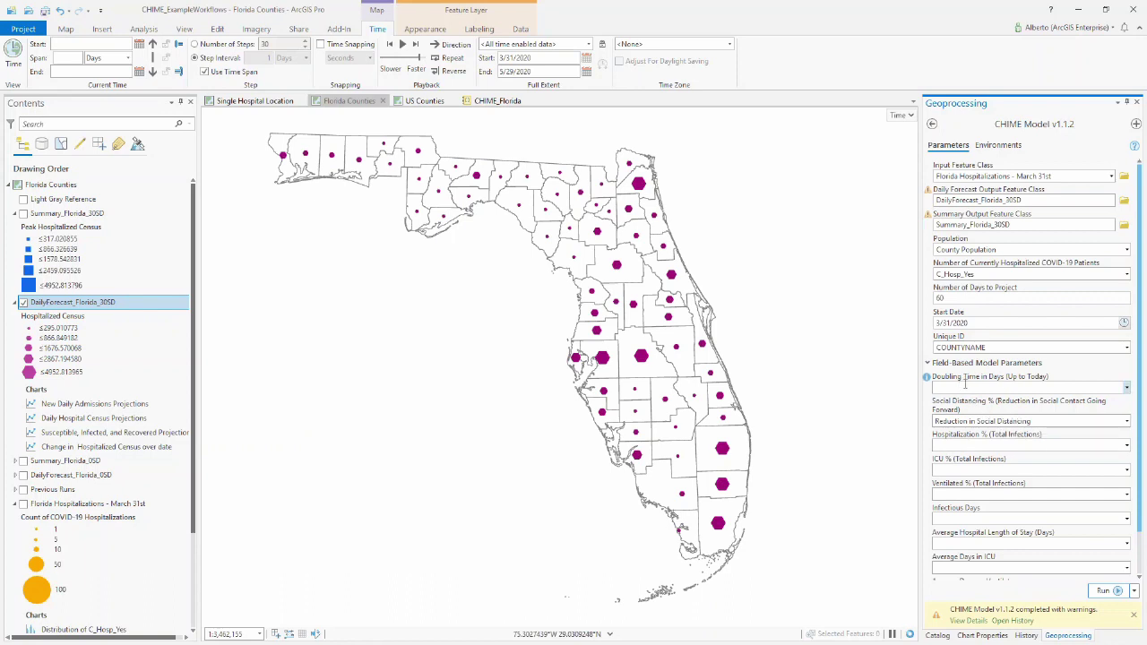
{"action": "scroll", "coordinate": [996, 516], "scroll_direction": "down", "scroll_amount": 1}
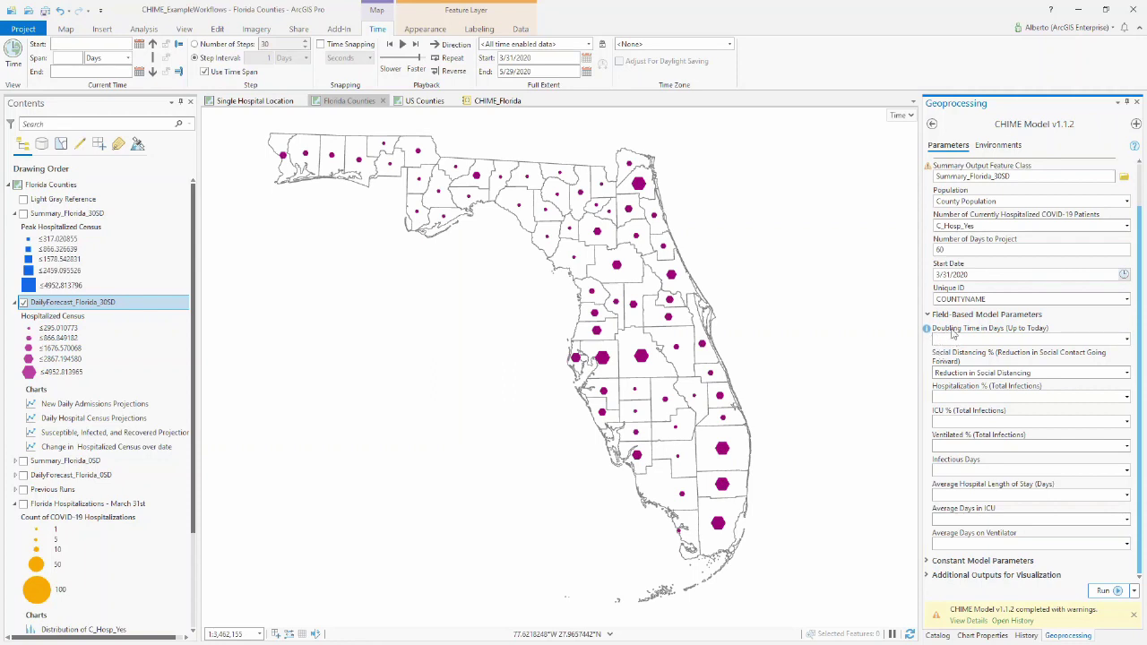
{"action": "left_click", "coordinate": [1125, 338]}
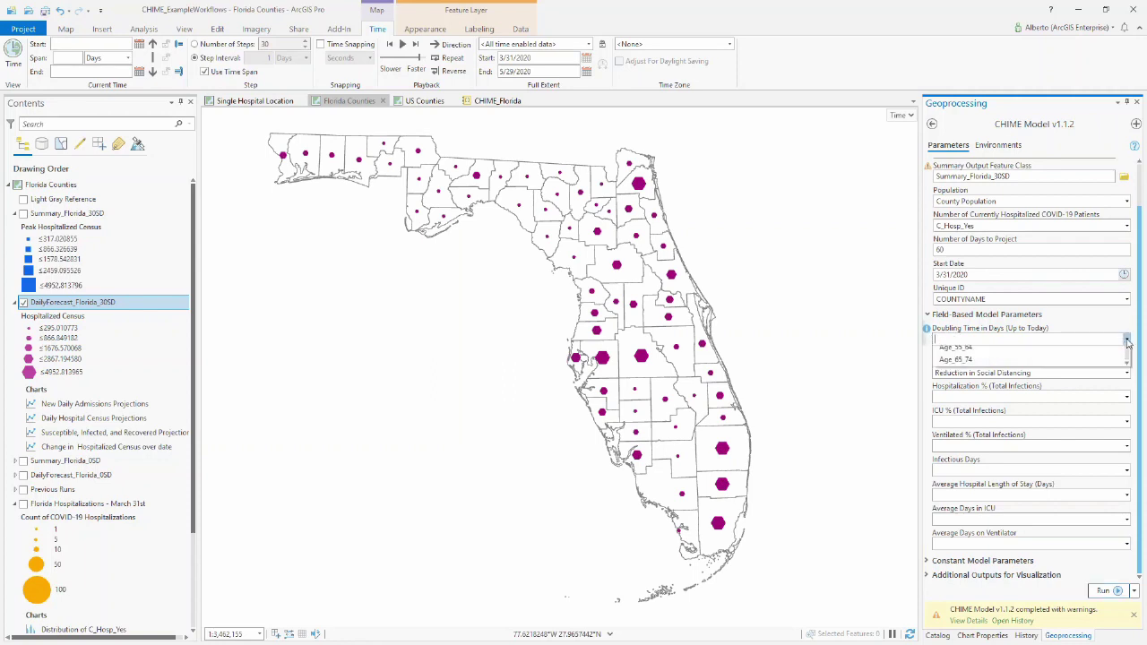
{"action": "left_click", "coordinate": [1050, 321]}
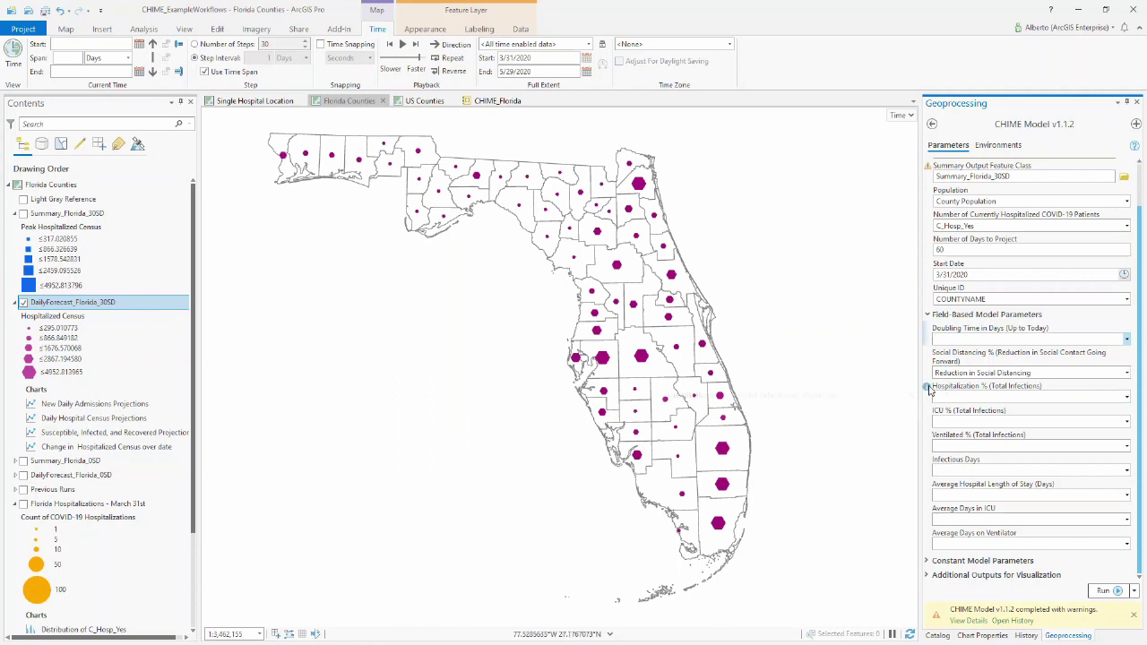
- Review the tool's Constant Model Parameters and Field-Based Model Parameters, leaving both sections collapsed
{"action": "left_click", "coordinate": [928, 315]}
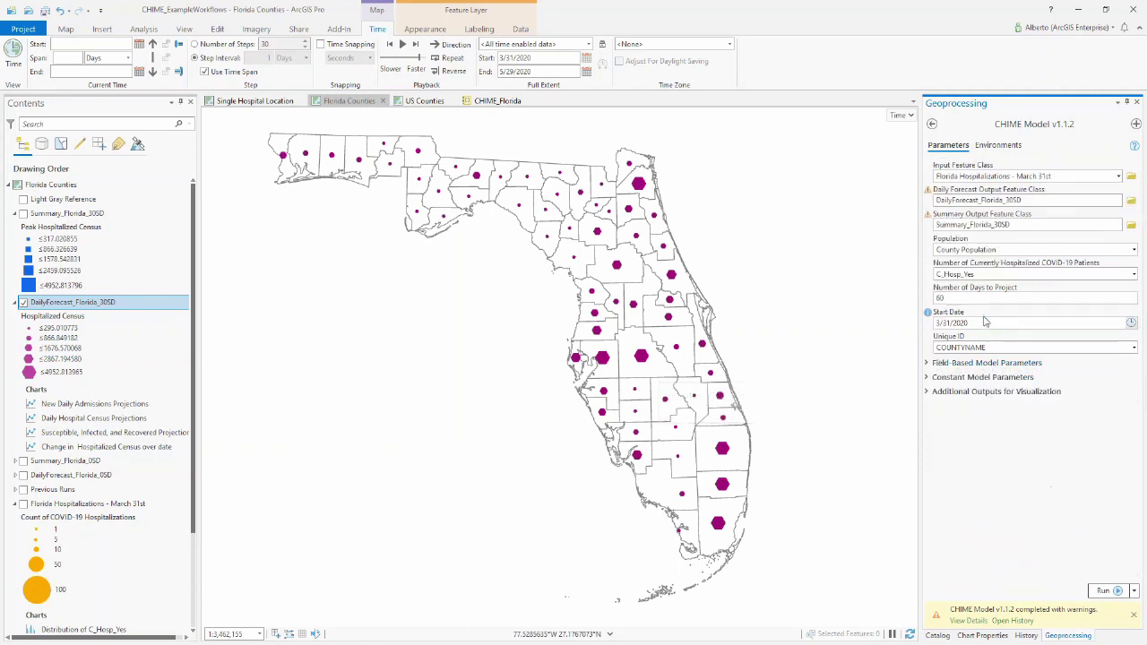
{"action": "left_click", "coordinate": [976, 380]}
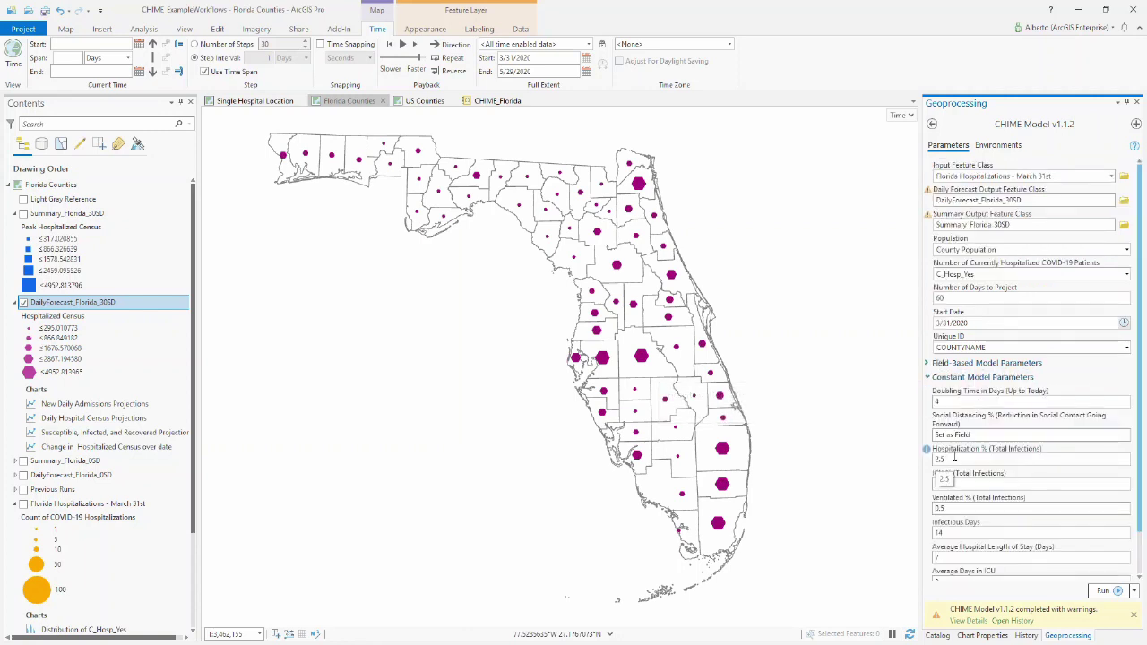
{"action": "left_click", "coordinate": [990, 378]}
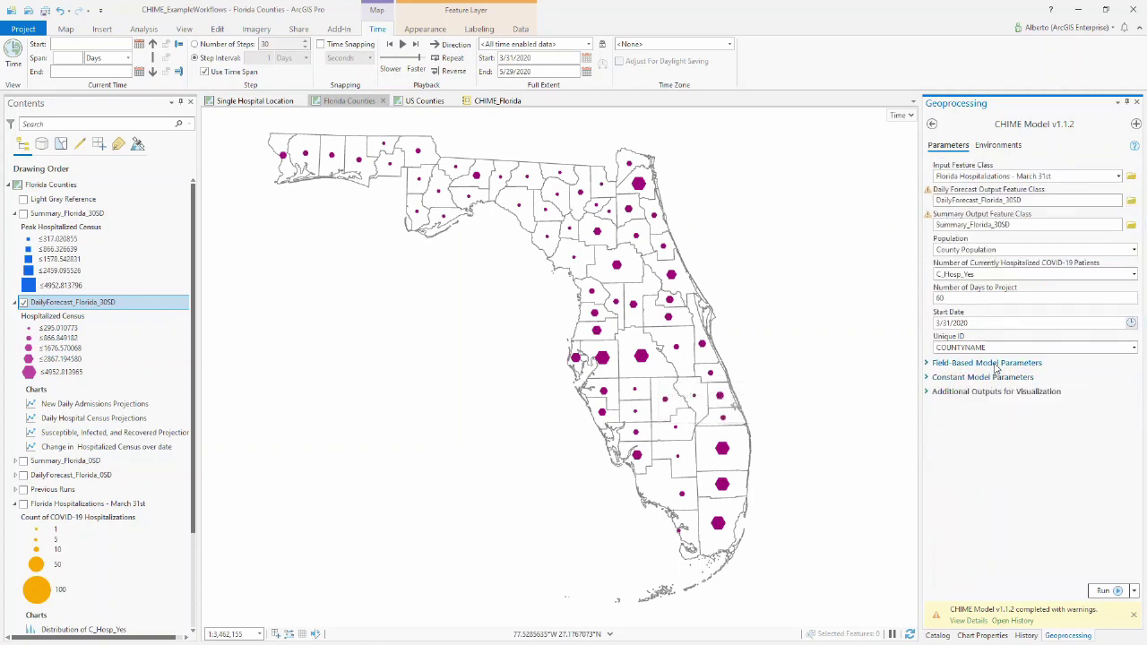
{"action": "left_click", "coordinate": [991, 363]}
{"action": "scroll", "coordinate": [1126, 470], "scroll_direction": "down", "scroll_amount": 1}
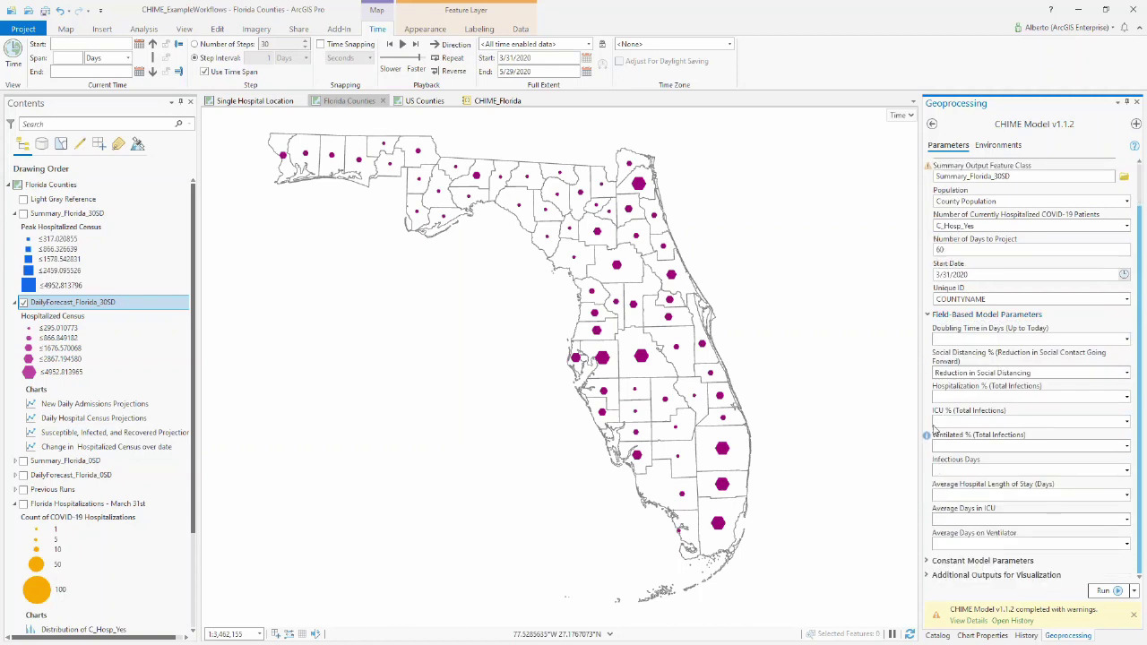
{"action": "mouse_move", "coordinate": [929, 388]}
{"action": "left_click", "coordinate": [932, 315]}
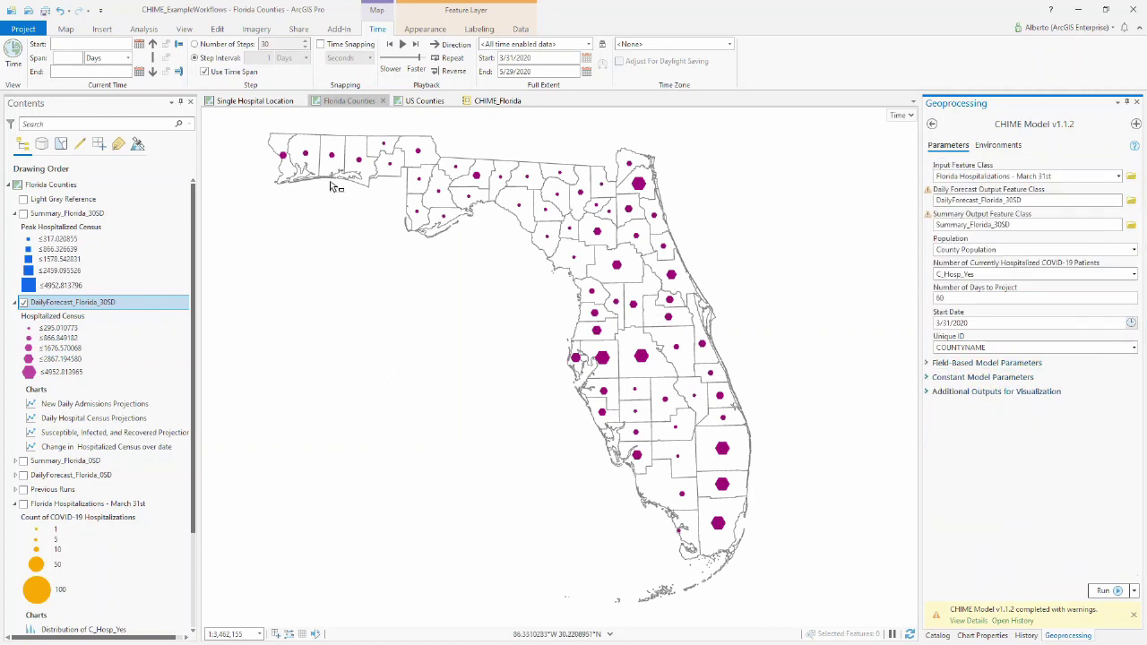
- Look at the Single Hospital Location map, return to Florida Counties, and view the tool's constant and field-based parameters again
{"action": "left_click", "coordinate": [266, 103]}
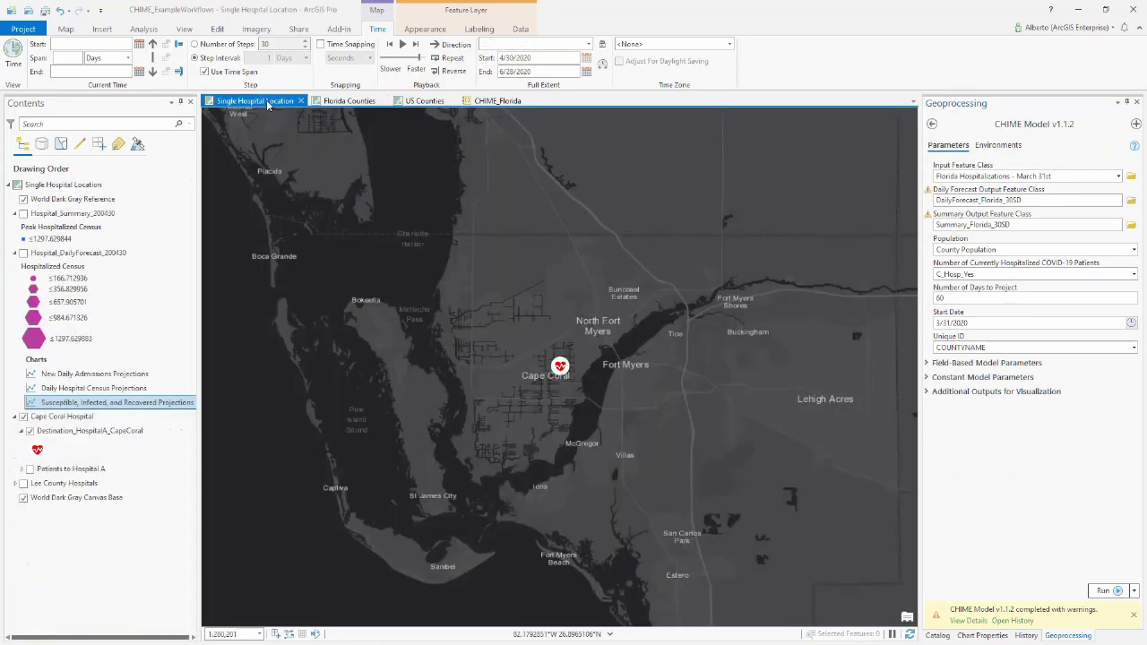
{"action": "left_click", "coordinate": [350, 100]}
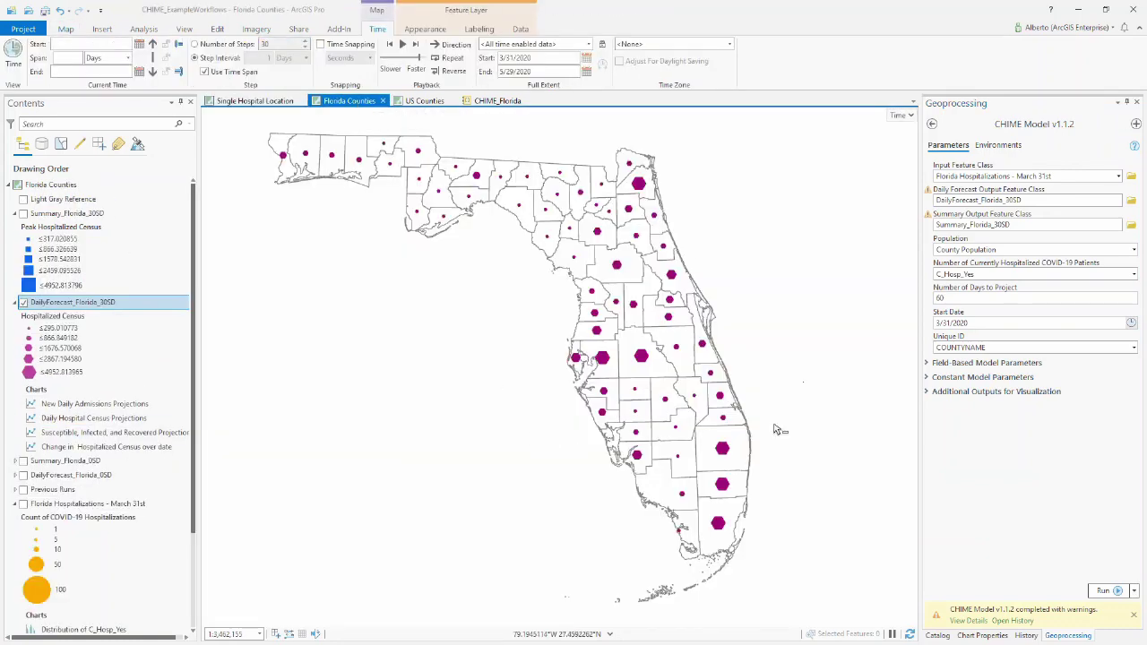
{"action": "left_click", "coordinate": [983, 377]}
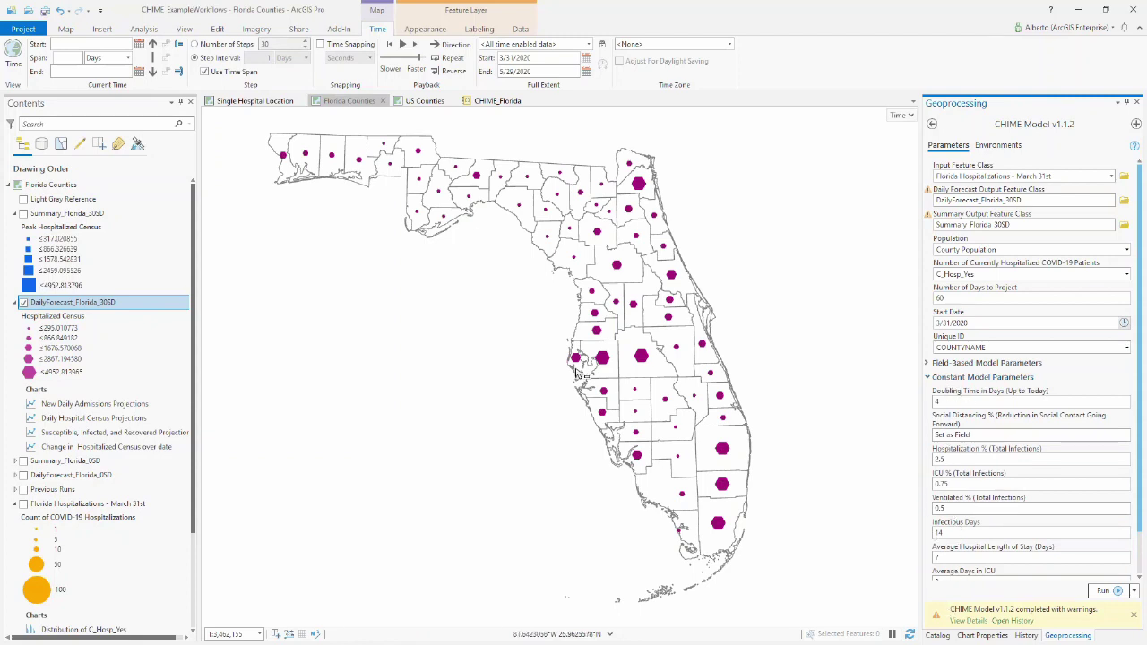
{"action": "left_click", "coordinate": [982, 363]}
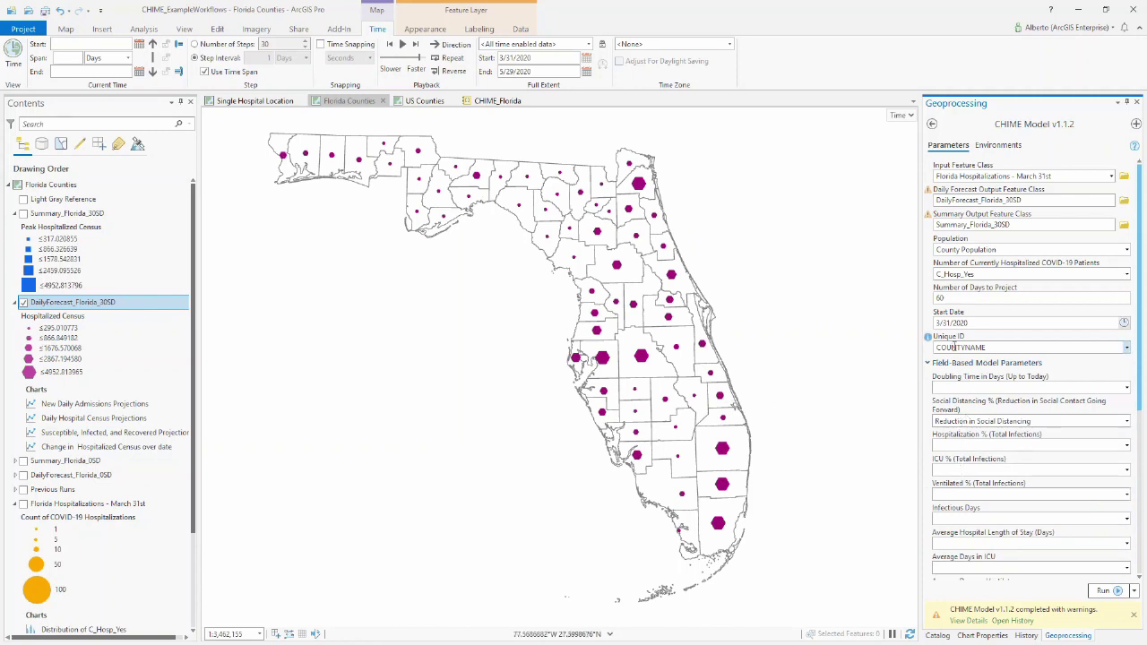
- Collapse the tool's Field-Based Model Parameters section and make the Florida Counties map view active
{"action": "left_click", "coordinate": [972, 364]}
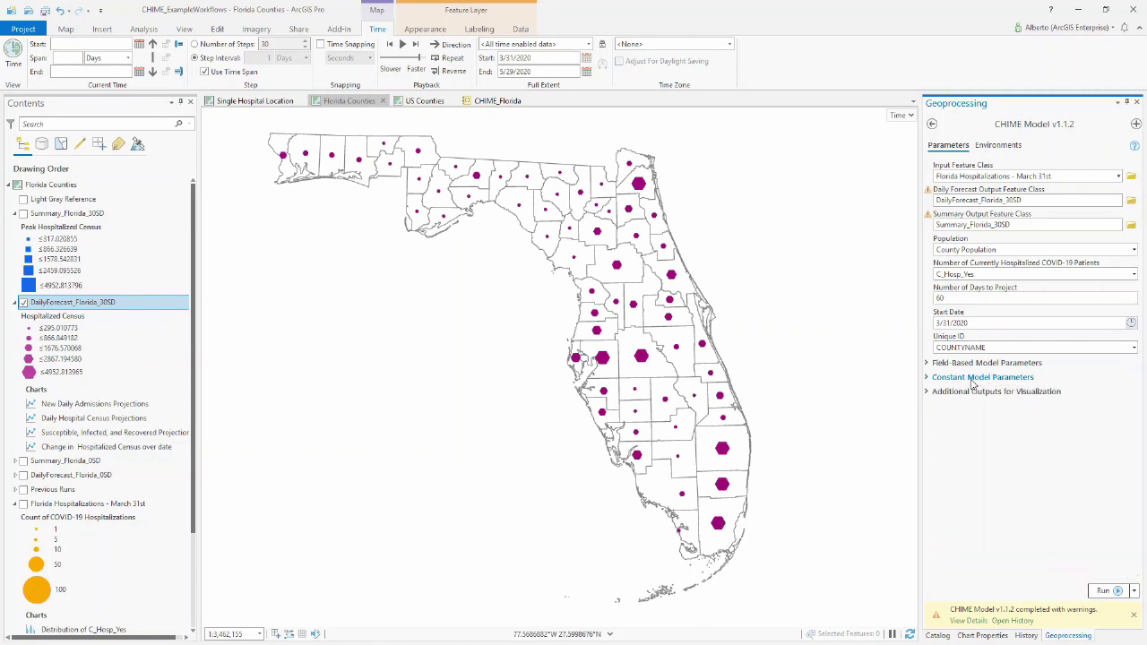
{"action": "left_click", "coordinate": [634, 371]}
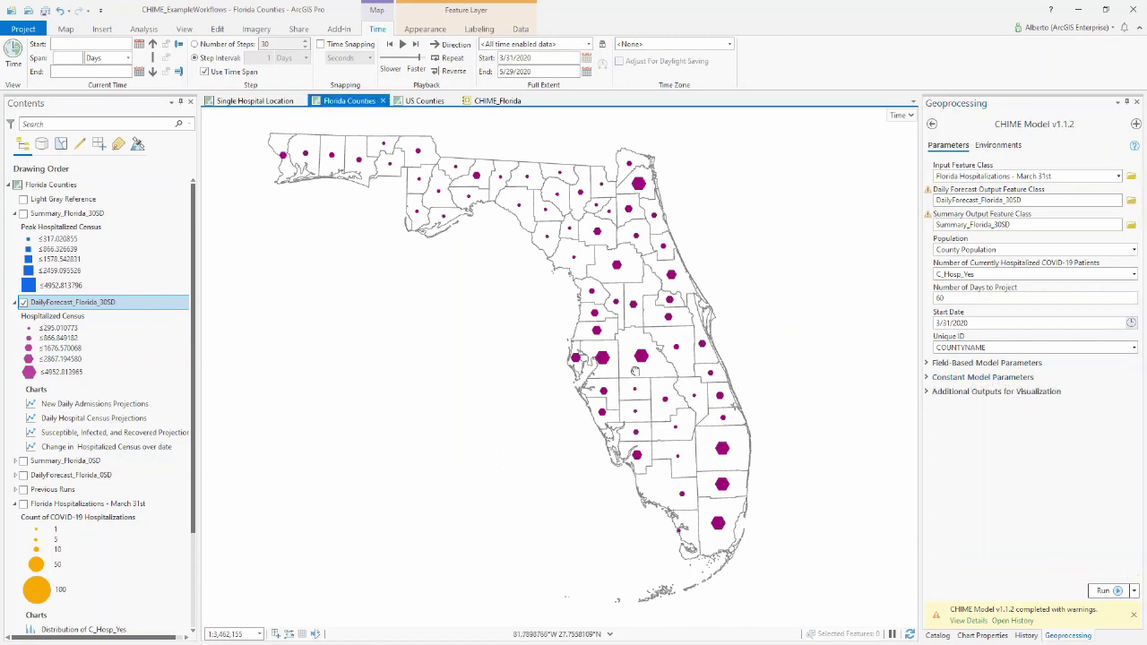
{"action": "left_click_drag", "start_coordinate": [634, 371], "coordinate": [634, 374]}
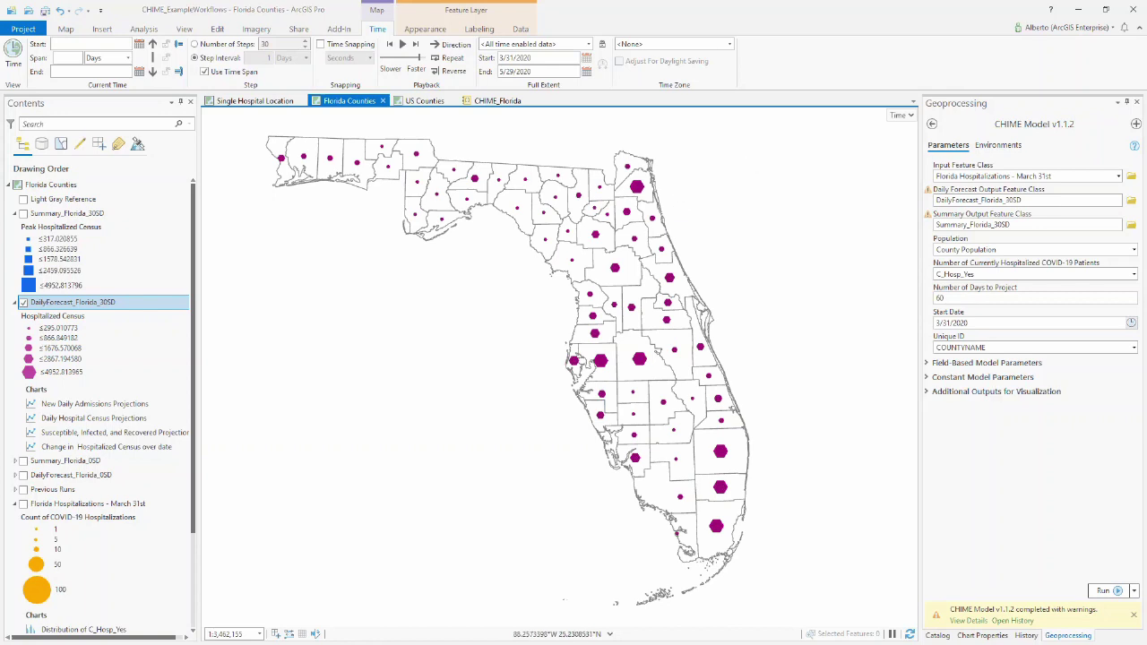
- Switch to the browser and look over the CHIME web app, the tool's PDF documentation and the ArcGIS Pro CHIME Model page
{"action": "key", "text": "alt+Tab"}
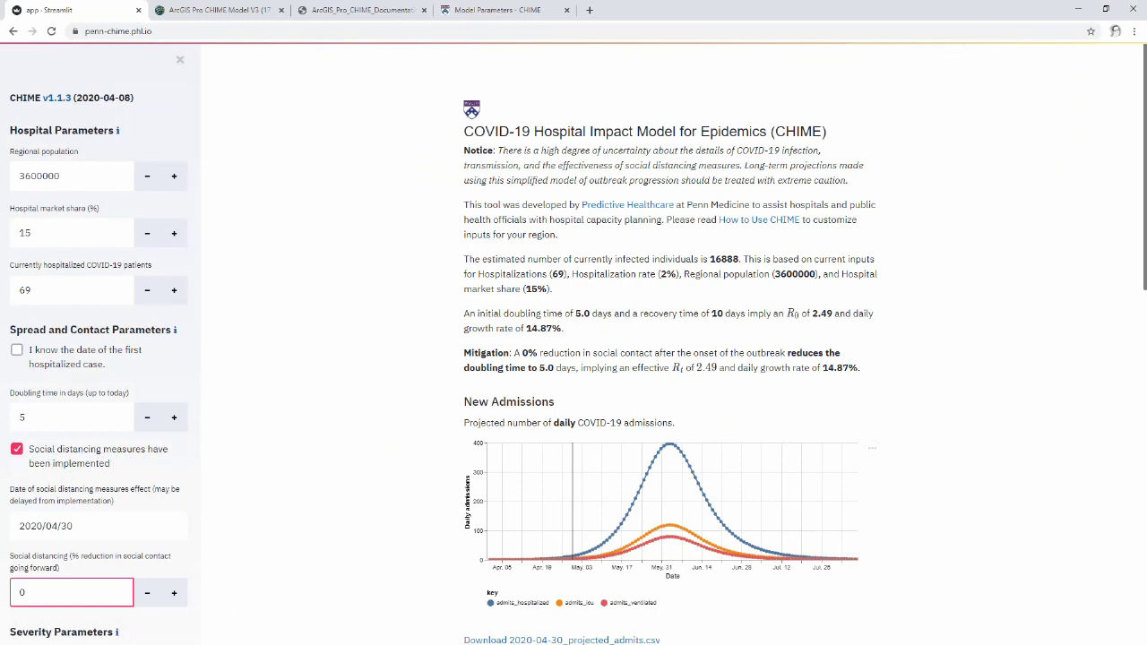
{"action": "key", "text": "alt+Tab"}
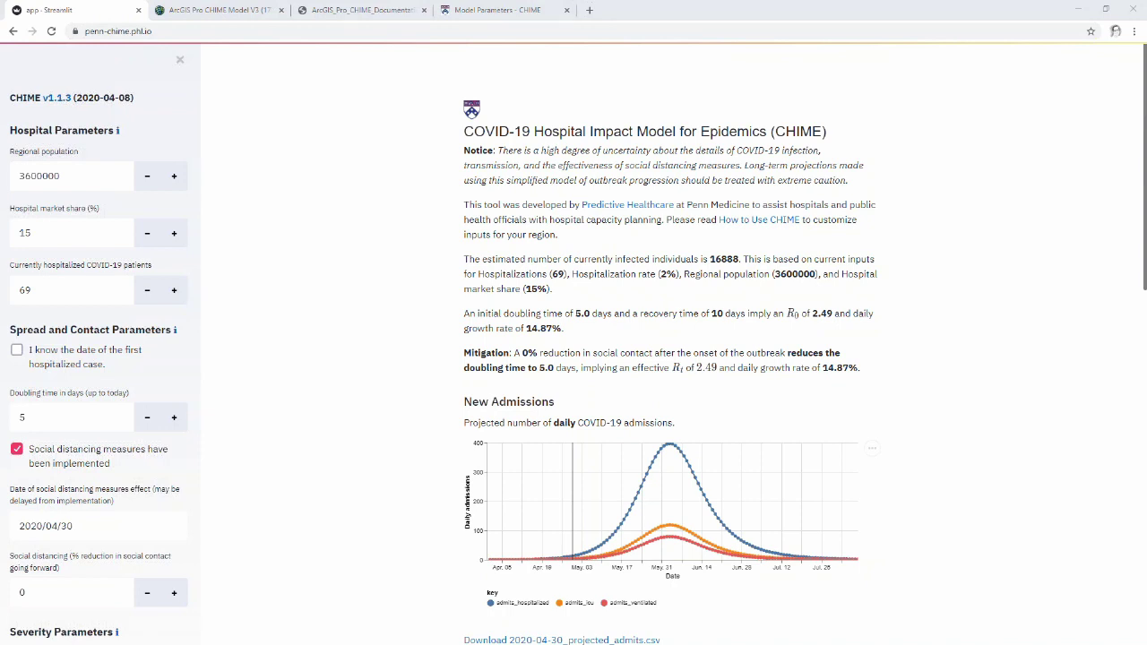
{"action": "left_click", "coordinate": [376, 10]}
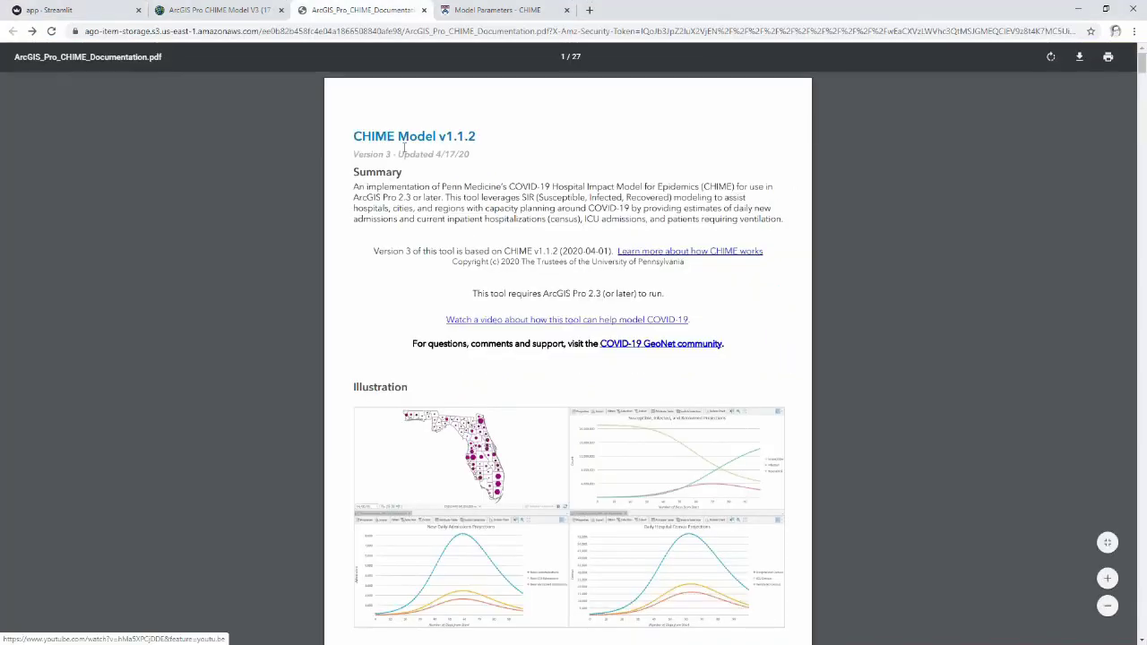
{"action": "left_click", "coordinate": [215, 10]}
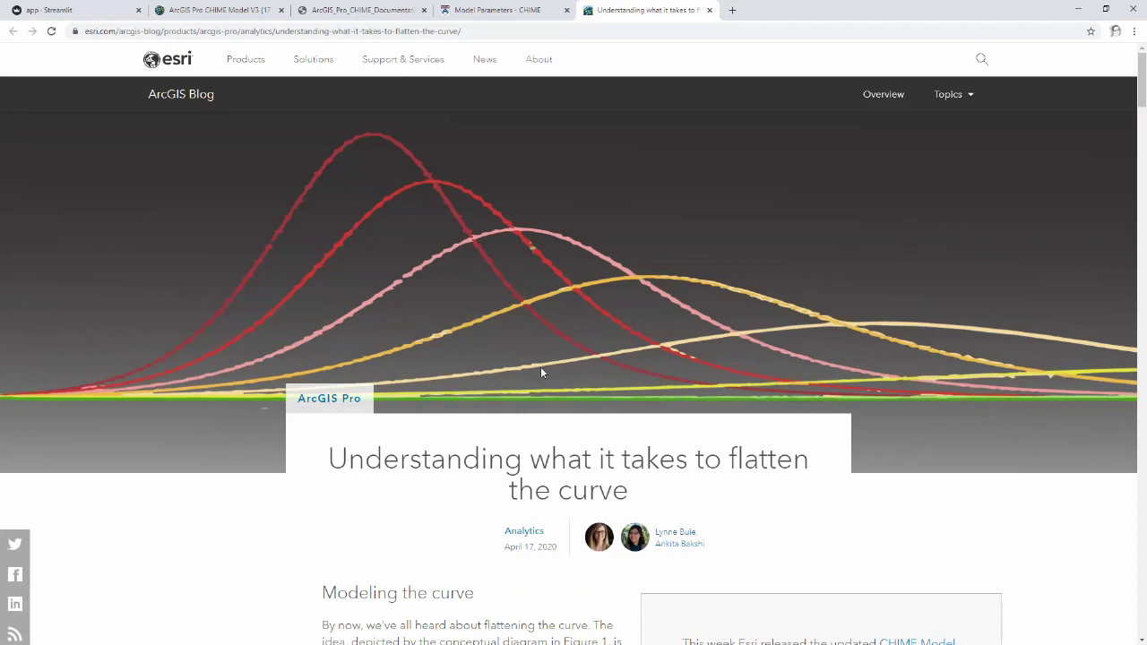
- Read the section on configuring the Capacity Analysis app in the blog article about flattening the curve
{"action": "left_click_drag", "start_coordinate": [1142, 102], "coordinate": [1137, 355]}
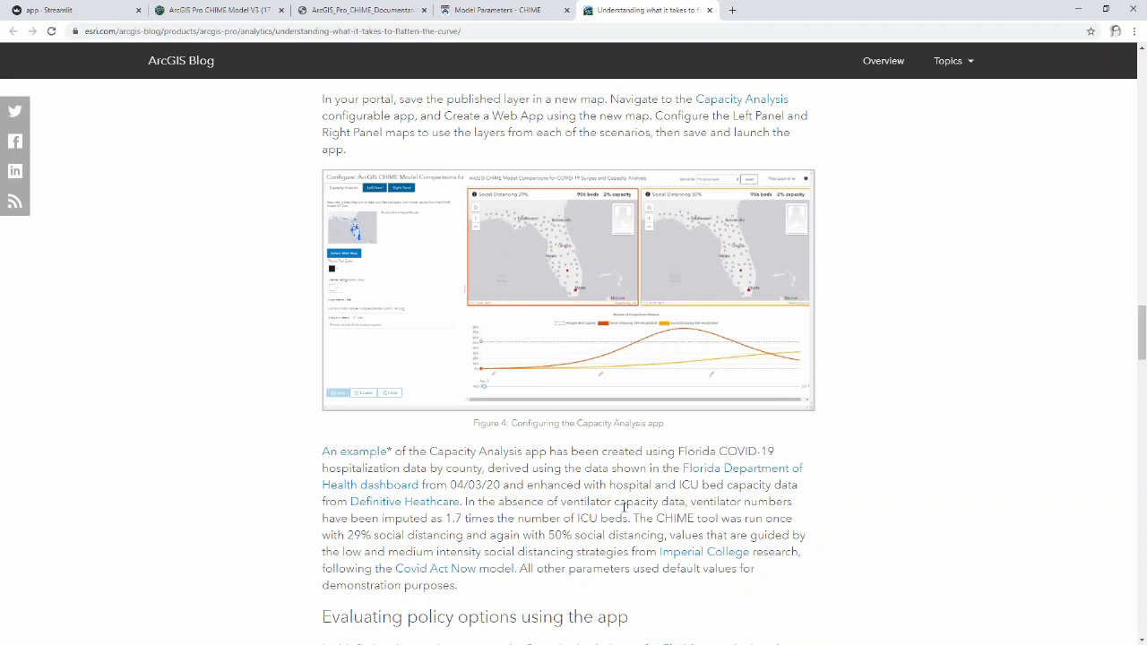
{"action": "scroll", "coordinate": [623, 508], "scroll_direction": "up", "scroll_amount": 2}
{"action": "scroll", "coordinate": [623, 508], "scroll_direction": "down", "scroll_amount": 1}
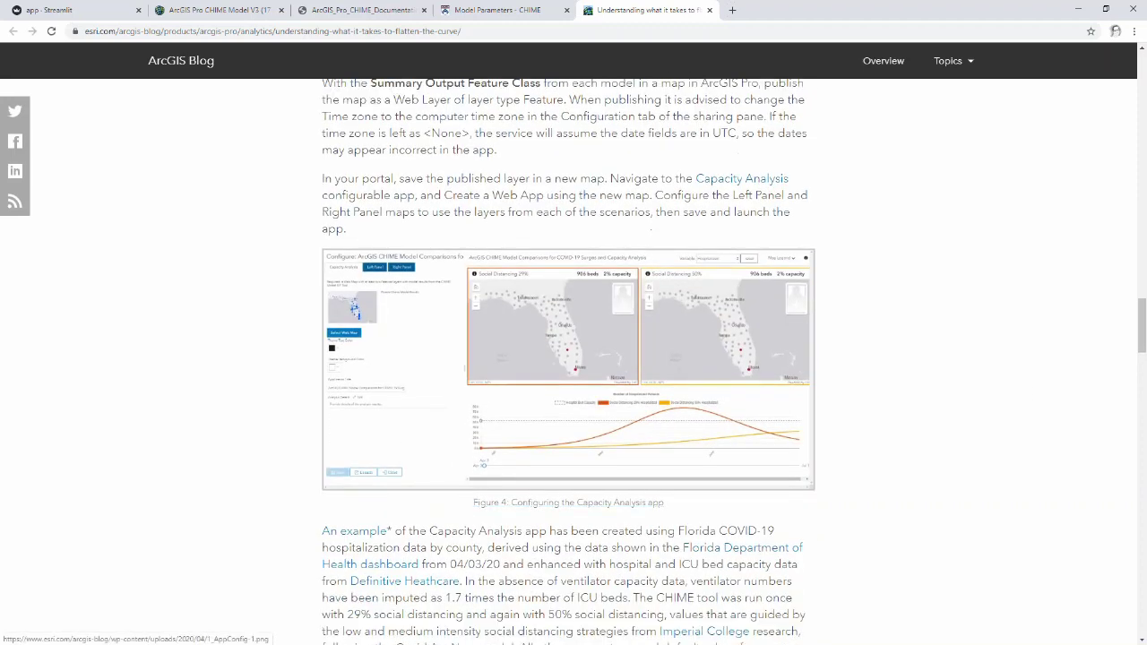
{"action": "scroll", "coordinate": [568, 362], "scroll_direction": "down", "scroll_amount": 1}
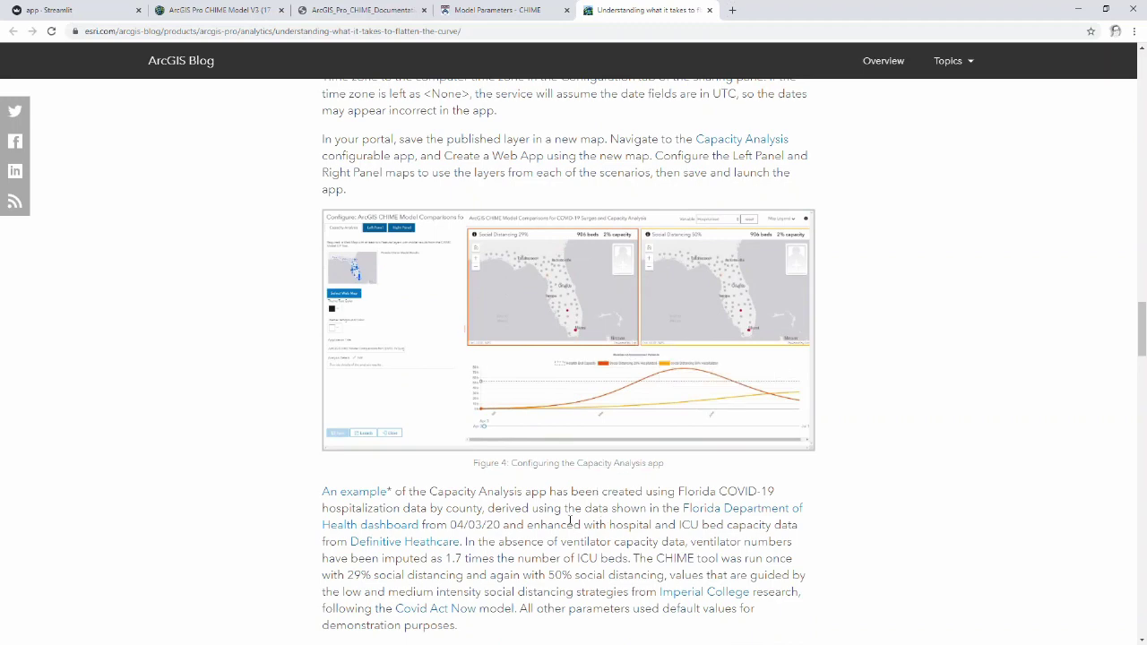
{"action": "scroll", "coordinate": [484, 507], "scroll_direction": "down", "scroll_amount": 1}
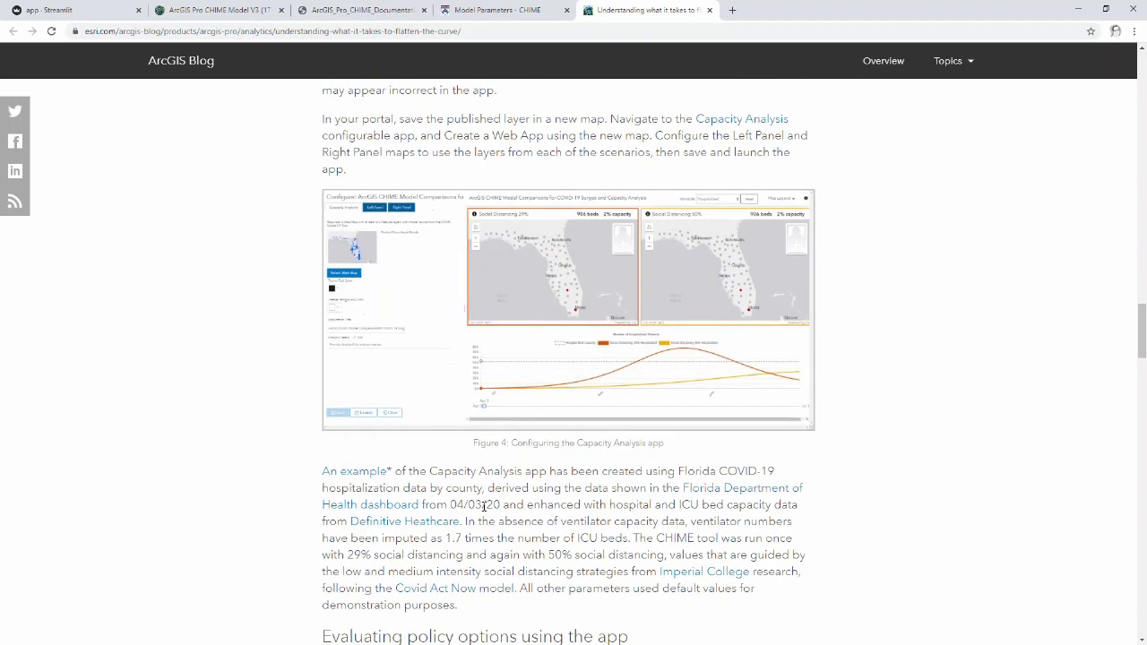
{"action": "scroll", "coordinate": [755, 216], "scroll_direction": "up", "scroll_amount": 2}
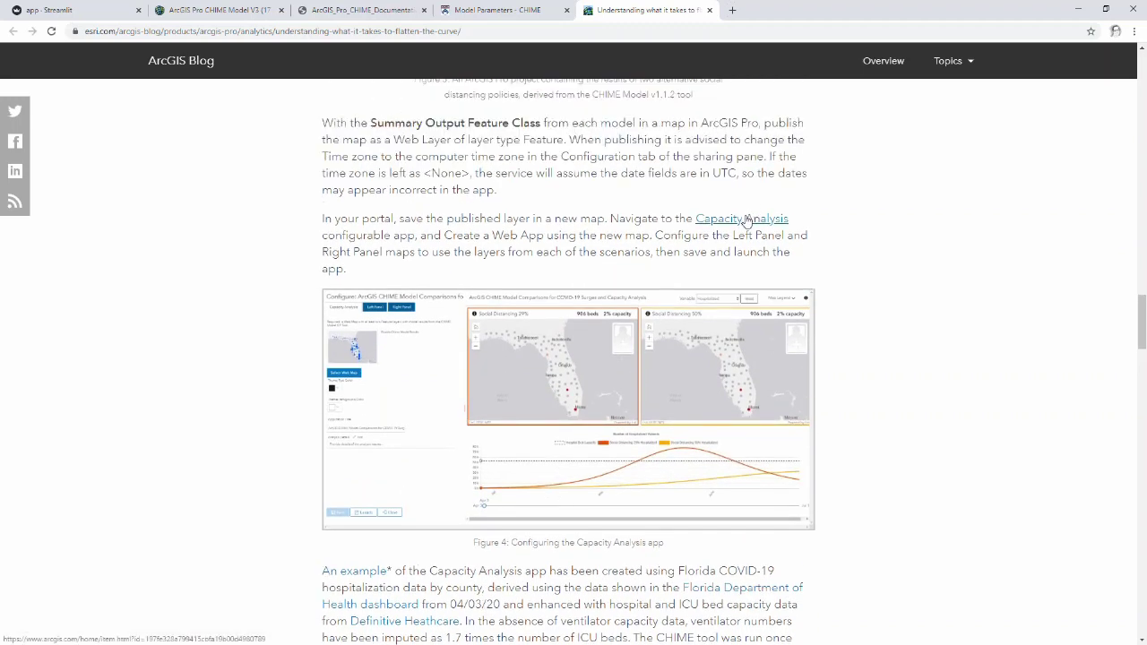
- Open the Capacity Analysis template from the article, launch its application and check the variables offered for comparison
{"action": "left_click", "coordinate": [746, 219]}
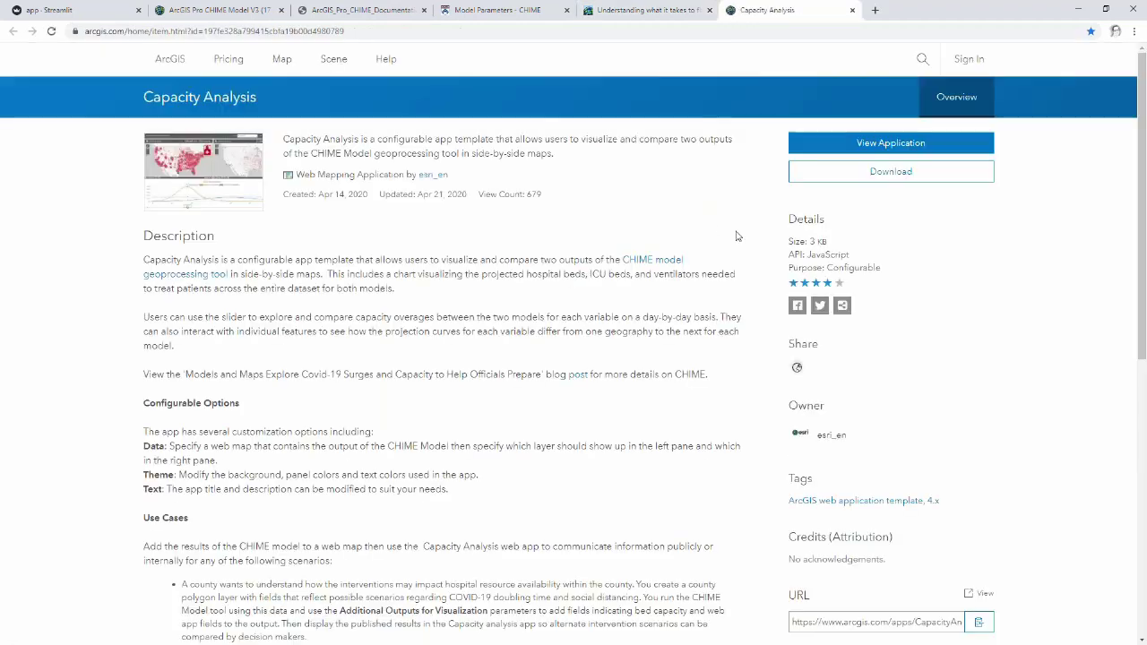
{"action": "left_click", "coordinate": [840, 146]}
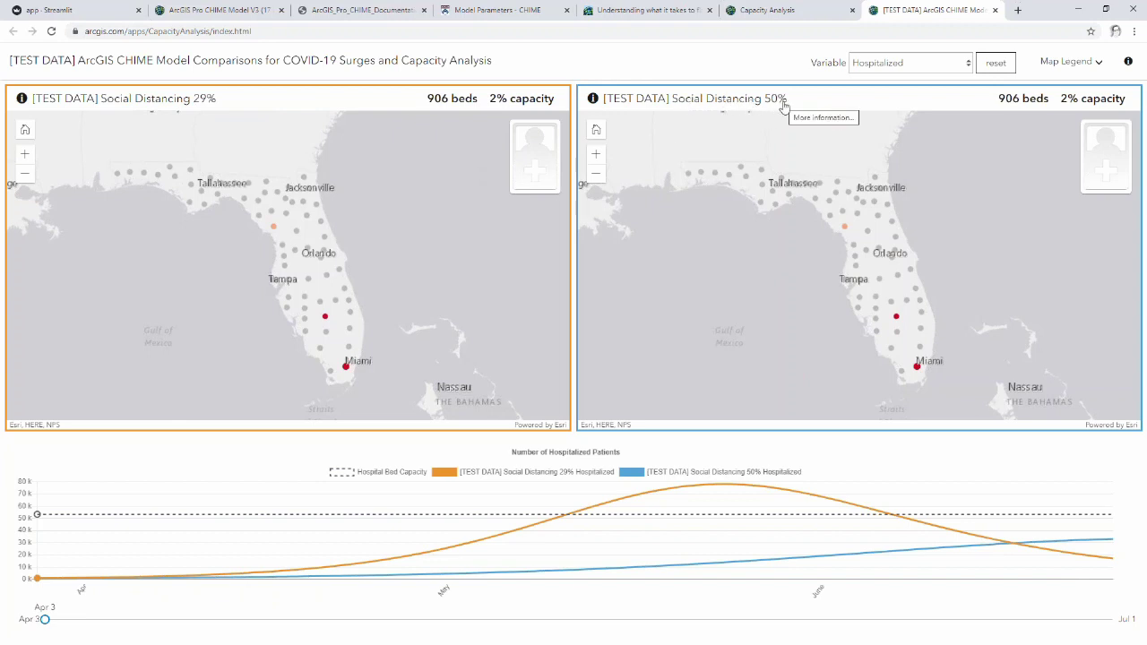
{"action": "left_click", "coordinate": [968, 64]}
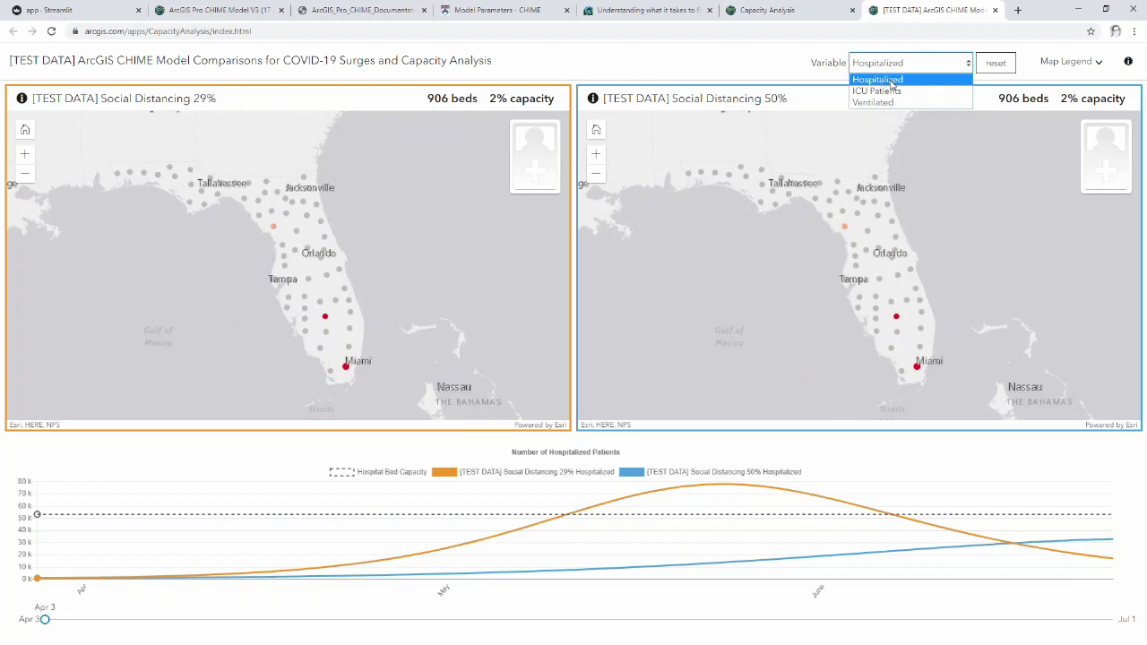
{"action": "left_click", "coordinate": [796, 70]}
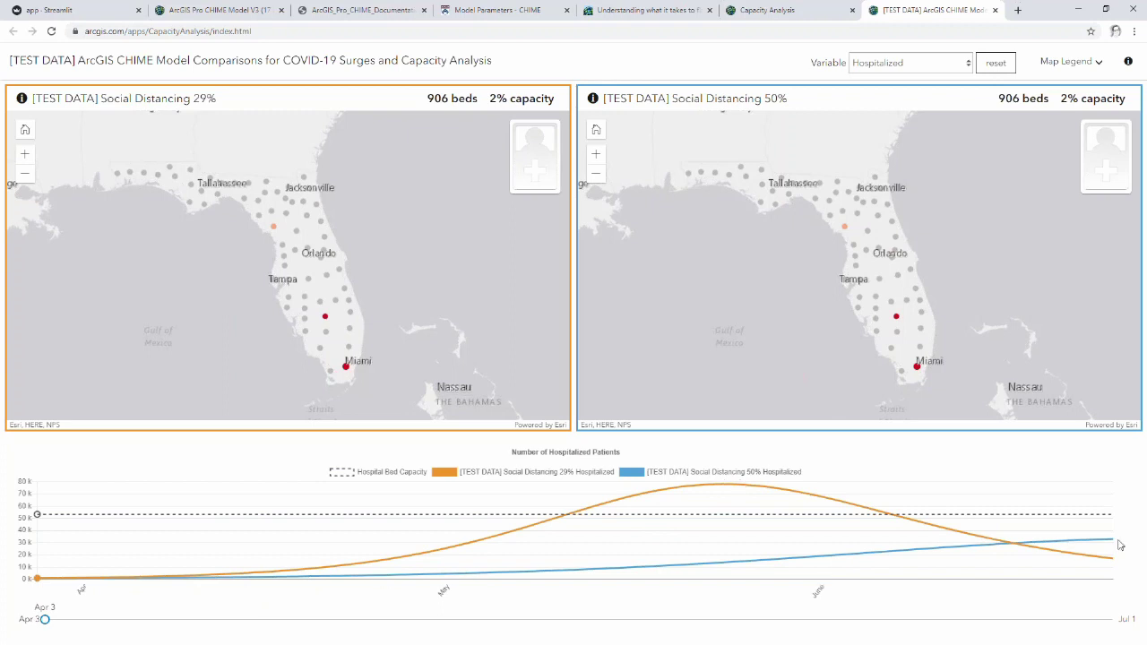
- Select Hendry county in southern Florida to compare its details and hospitalization curves in the two social distancing scenarios
{"action": "scroll", "coordinate": [326, 328], "scroll_direction": "up", "scroll_amount": 1}
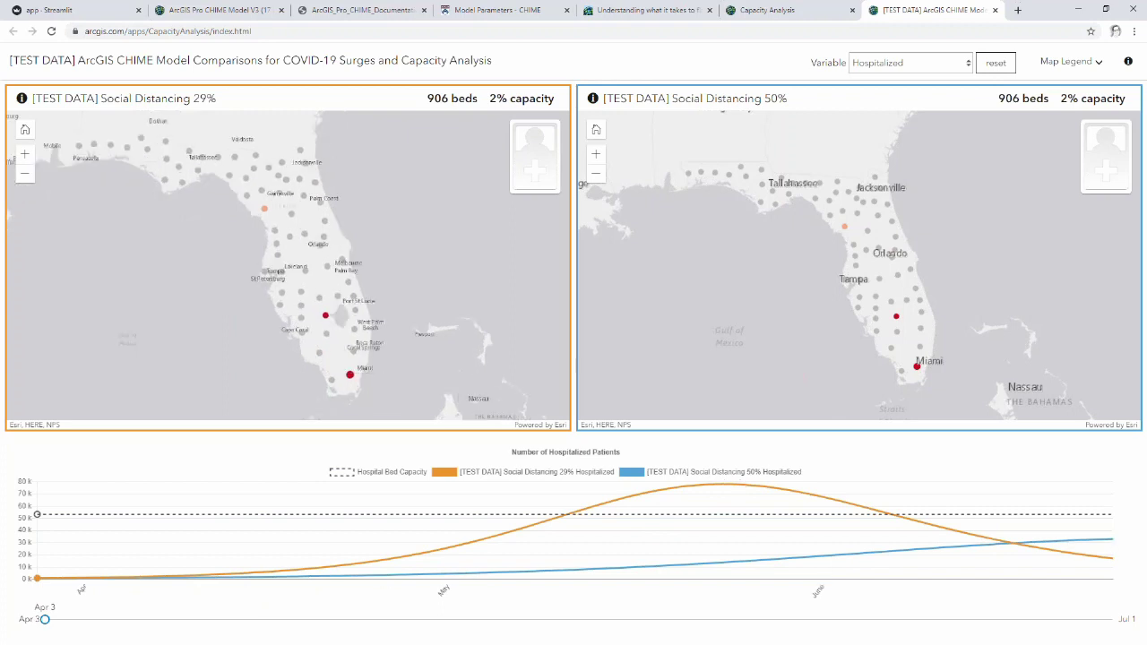
{"action": "scroll", "coordinate": [320, 334], "scroll_direction": "up", "scroll_amount": 1}
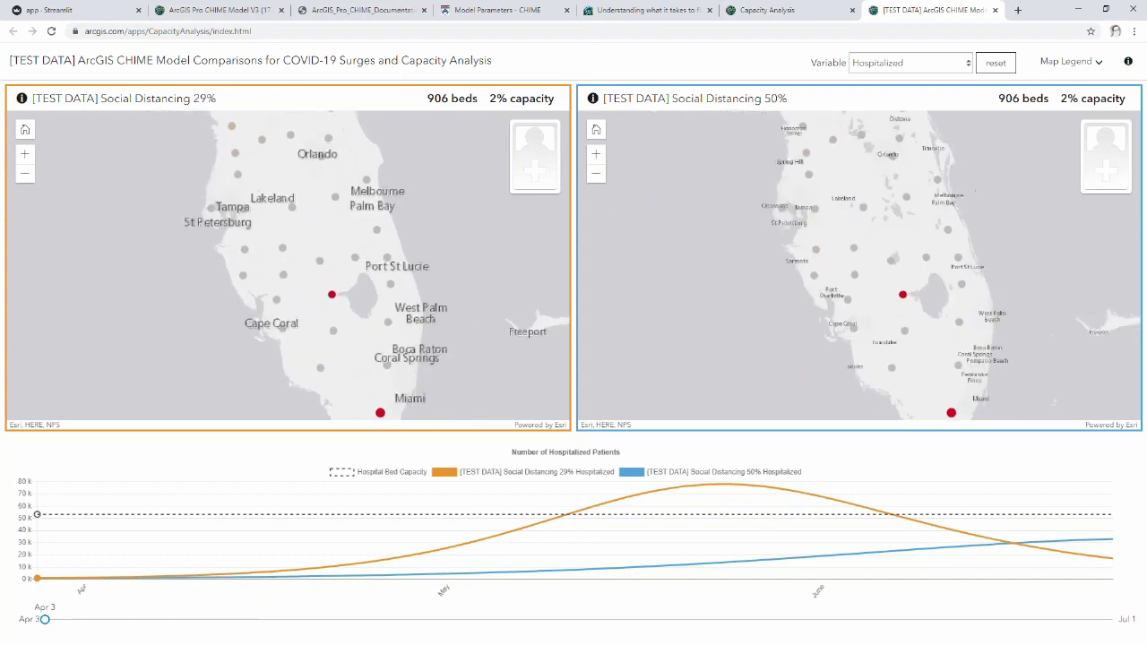
{"action": "left_click_drag", "start_coordinate": [321, 333], "coordinate": [318, 269]}
{"action": "left_click", "coordinate": [317, 269]}
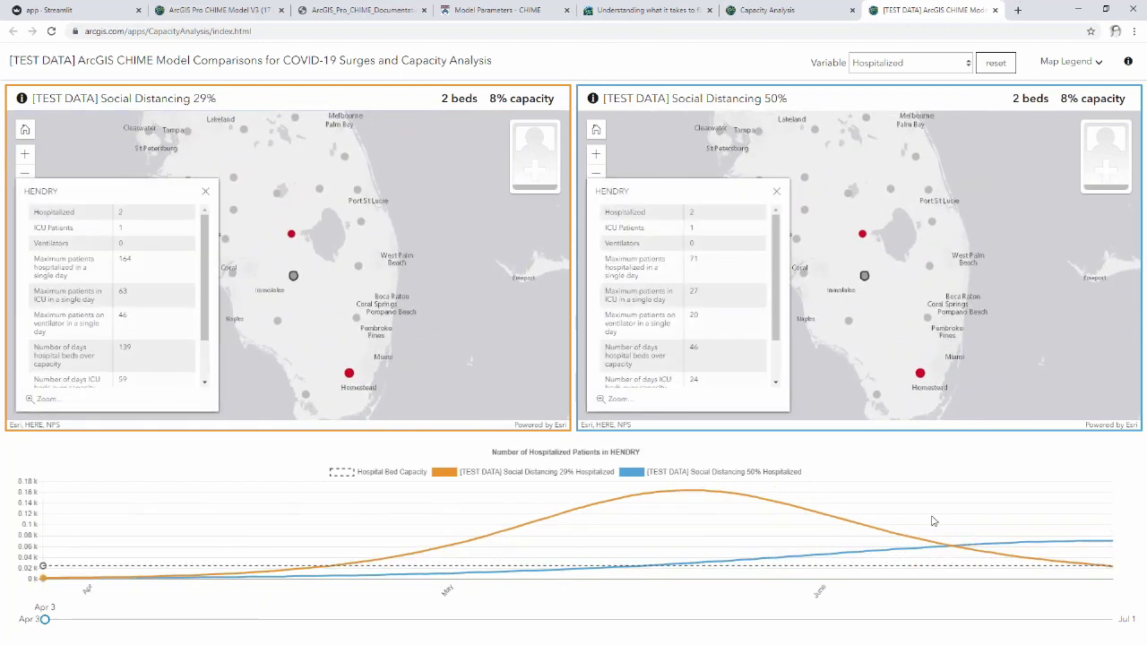
- Select Miami-Dade county and examine its maximum daily patients and over-capacity figures in the 29% social distancing scenario
{"action": "left_click", "coordinate": [350, 373]}
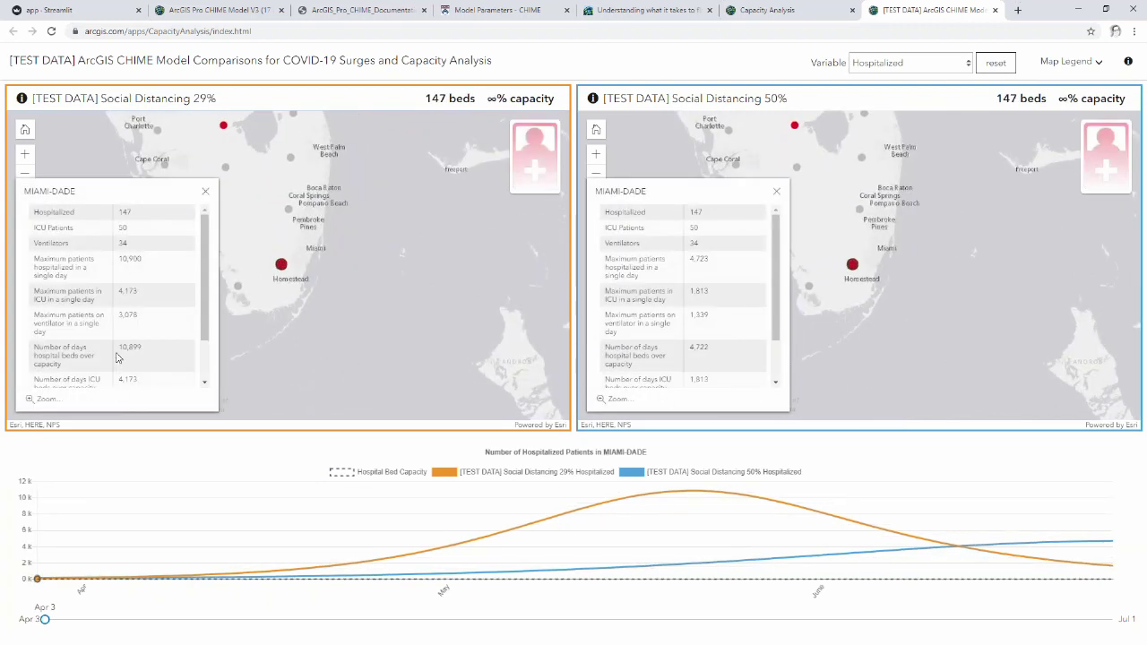
{"action": "scroll", "coordinate": [132, 308], "scroll_direction": "down", "scroll_amount": 1}
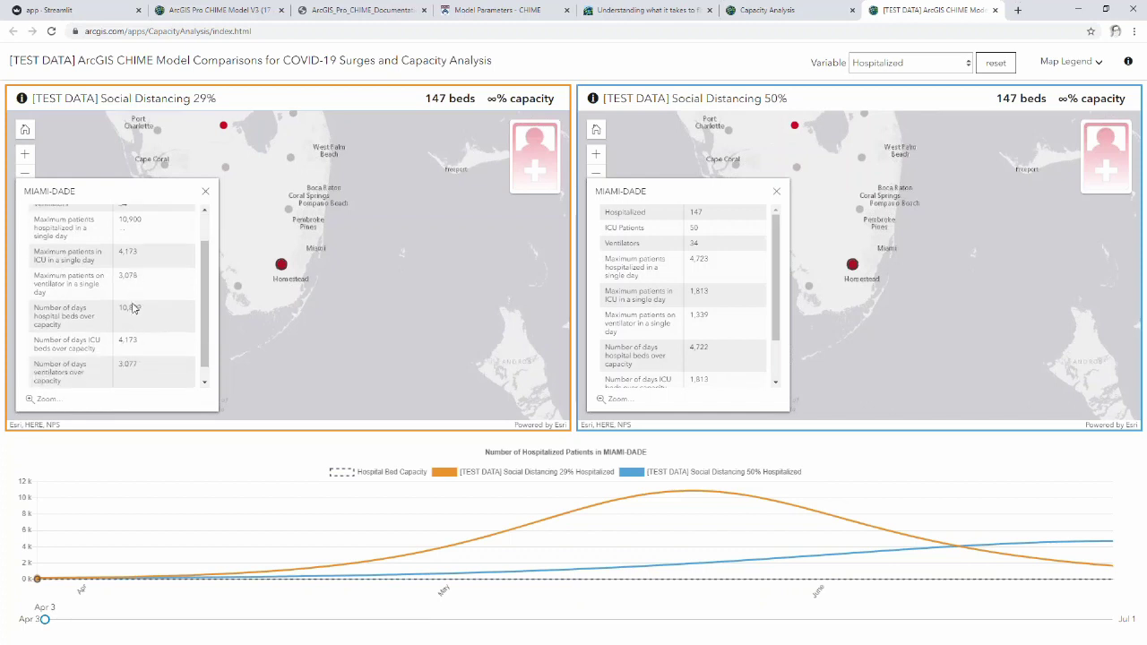
{"action": "scroll", "coordinate": [132, 307], "scroll_direction": "up", "scroll_amount": 1}
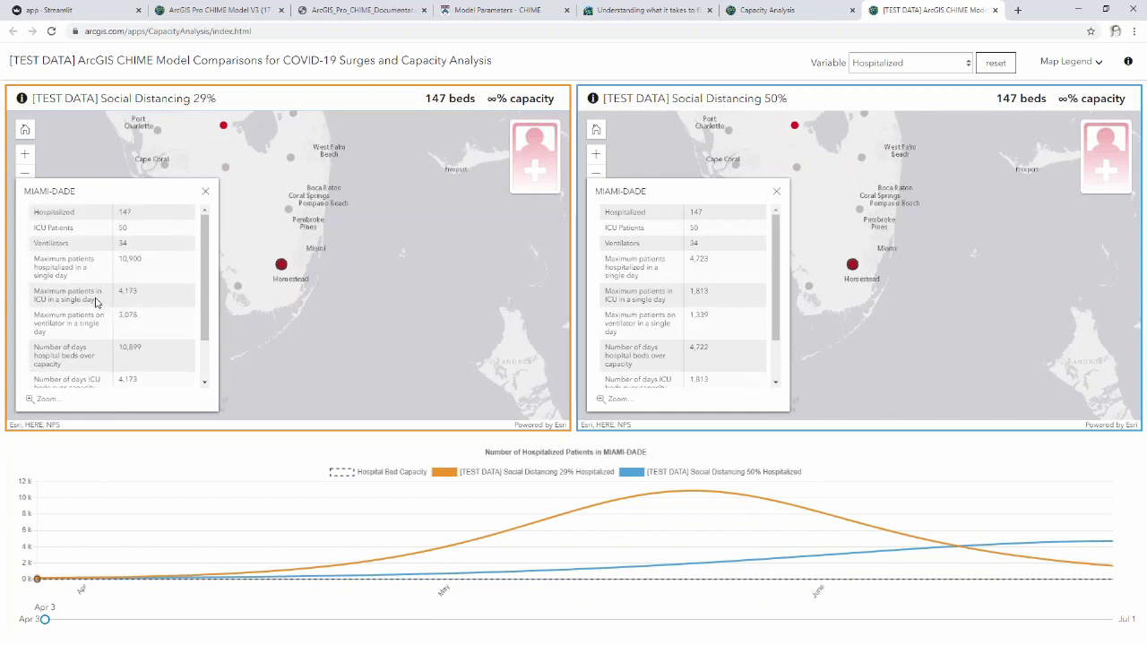
{"action": "left_click_drag", "start_coordinate": [74, 280], "coordinate": [43, 259]}
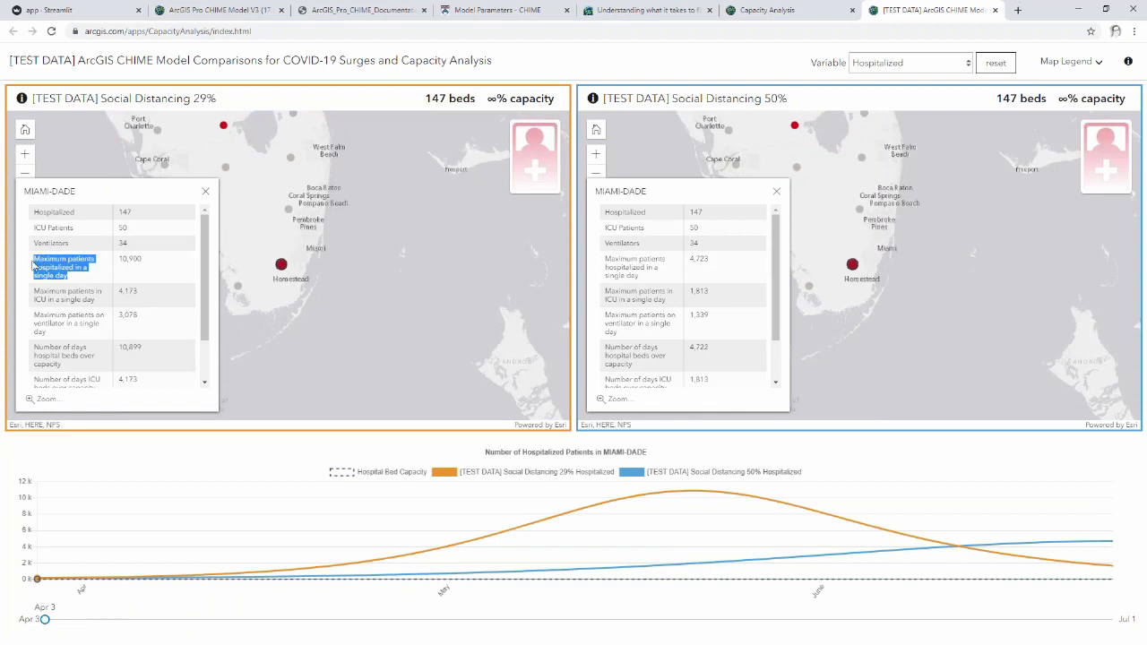
{"action": "left_click", "coordinate": [75, 285]}
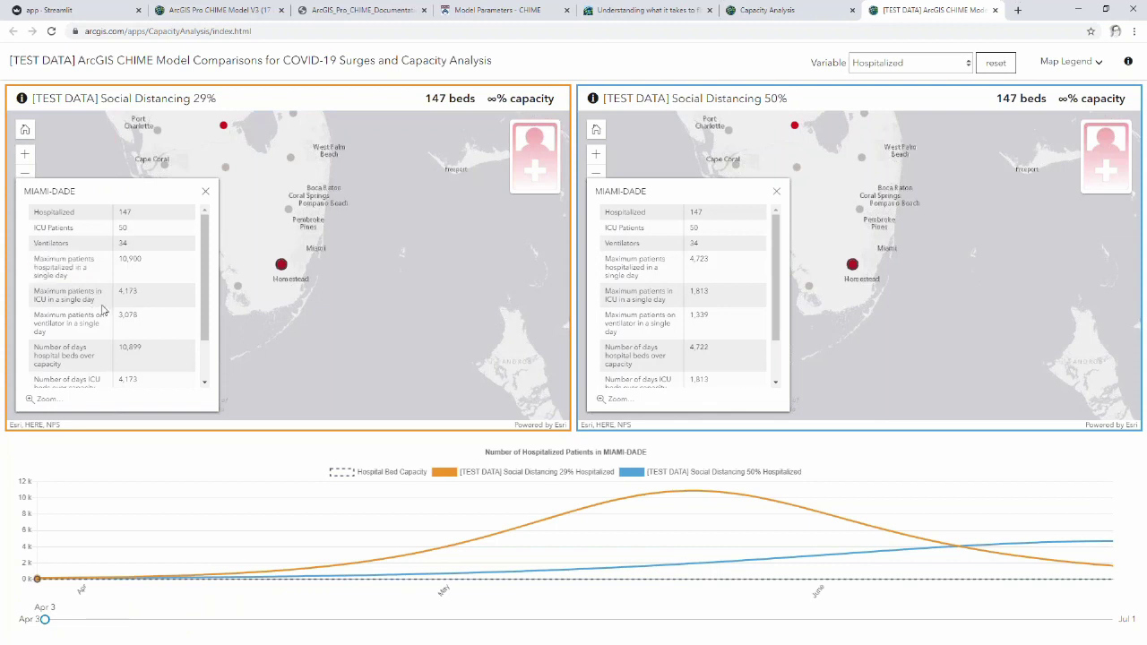
{"action": "left_click_drag", "start_coordinate": [103, 309], "coordinate": [24, 321]}
{"action": "left_click", "coordinate": [24, 321]}
{"action": "scroll", "coordinate": [61, 341], "scroll_direction": "down", "scroll_amount": 1}
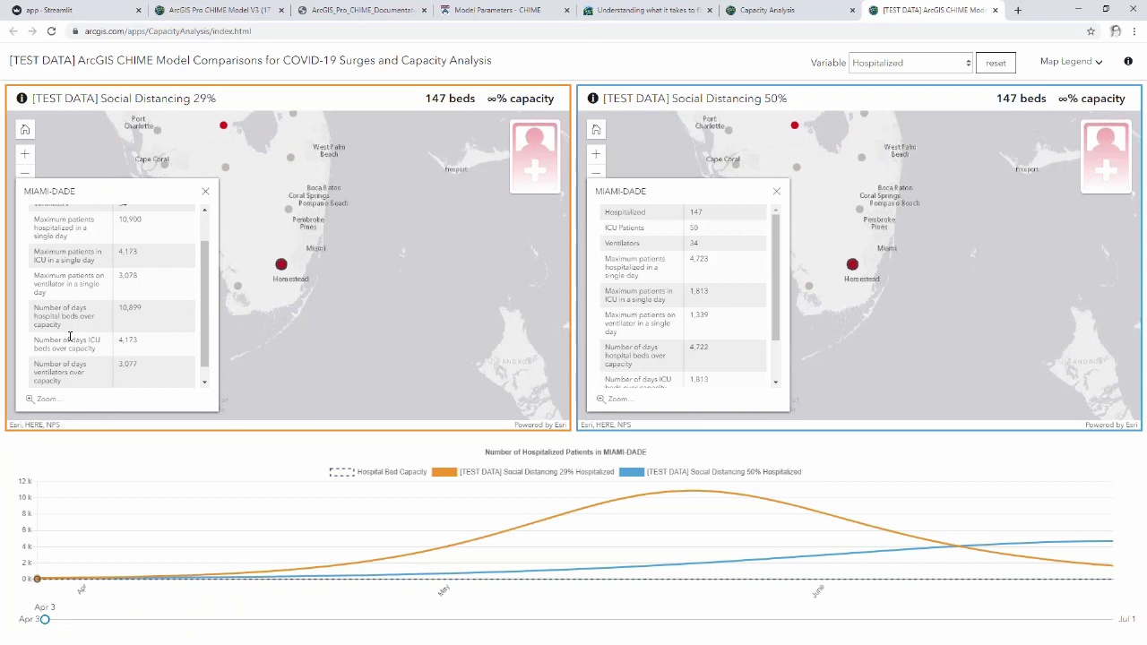
{"action": "left_click_drag", "start_coordinate": [363, 253], "coordinate": [461, 310]}
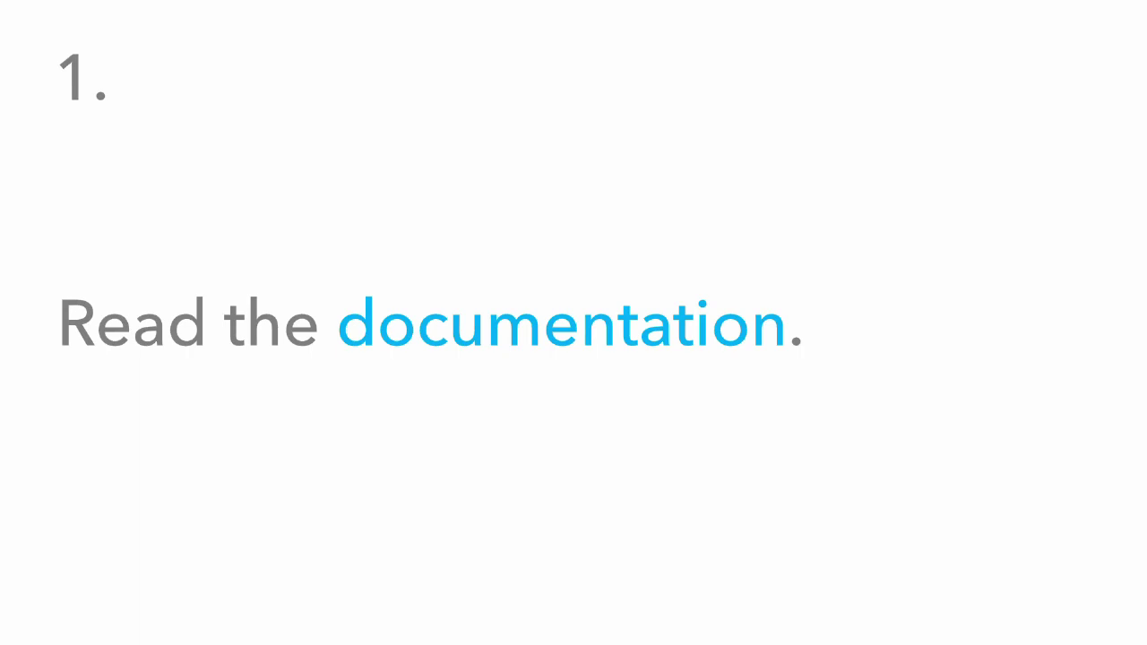
- Open the README document from the ArcGIS Pro CHIME Model V3 page and review its explanations of the tool parameters
{"action": "key", "text": "alt+Tab"}
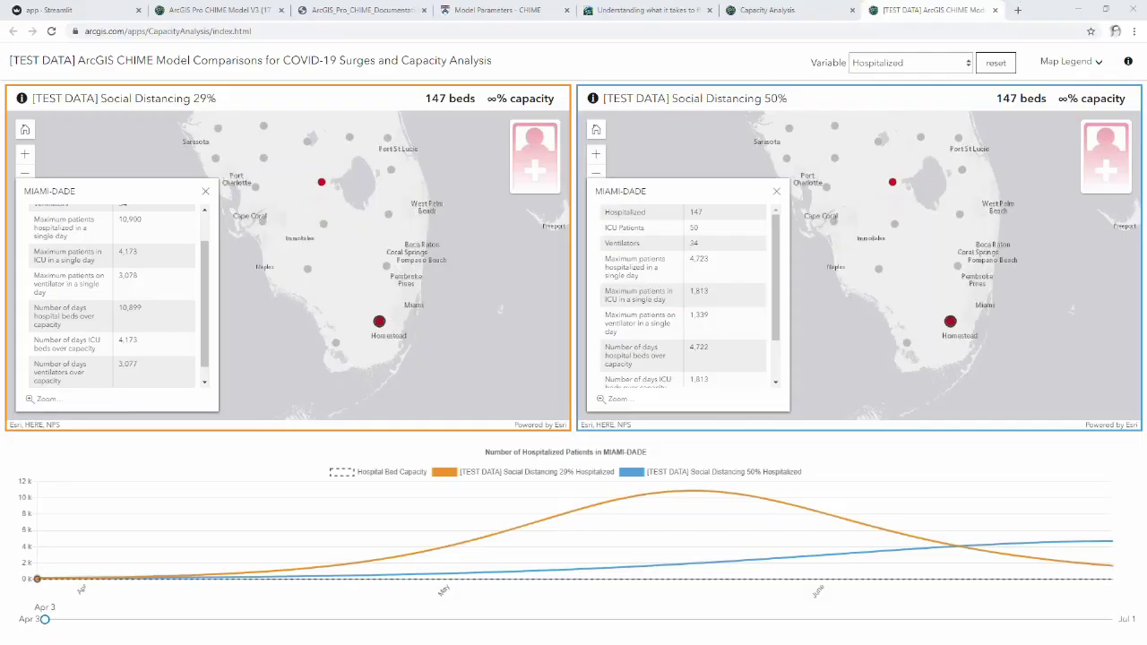
{"action": "left_click", "coordinate": [253, 16]}
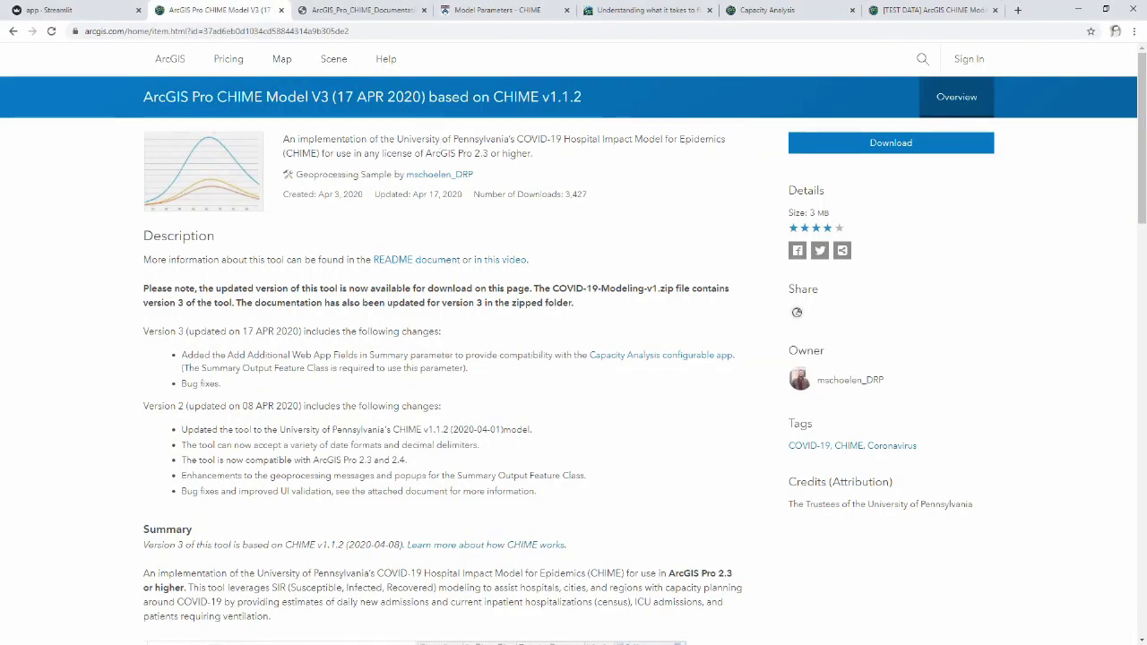
{"action": "left_click", "coordinate": [402, 260]}
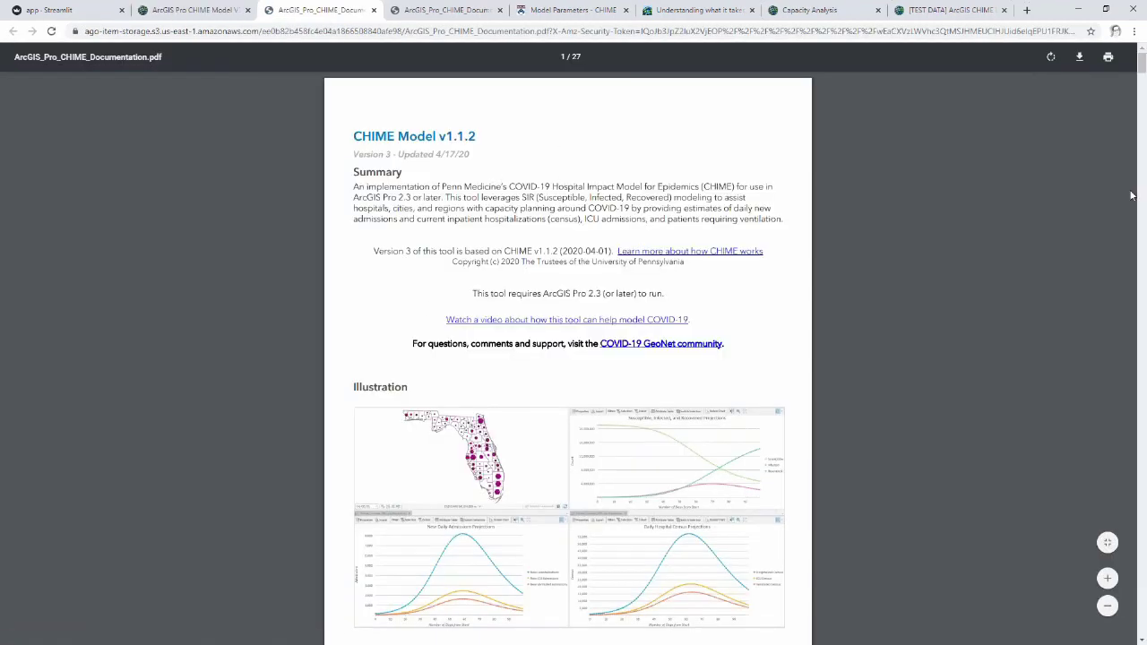
{"action": "left_click_drag", "start_coordinate": [1140, 78], "coordinate": [1133, 153]}
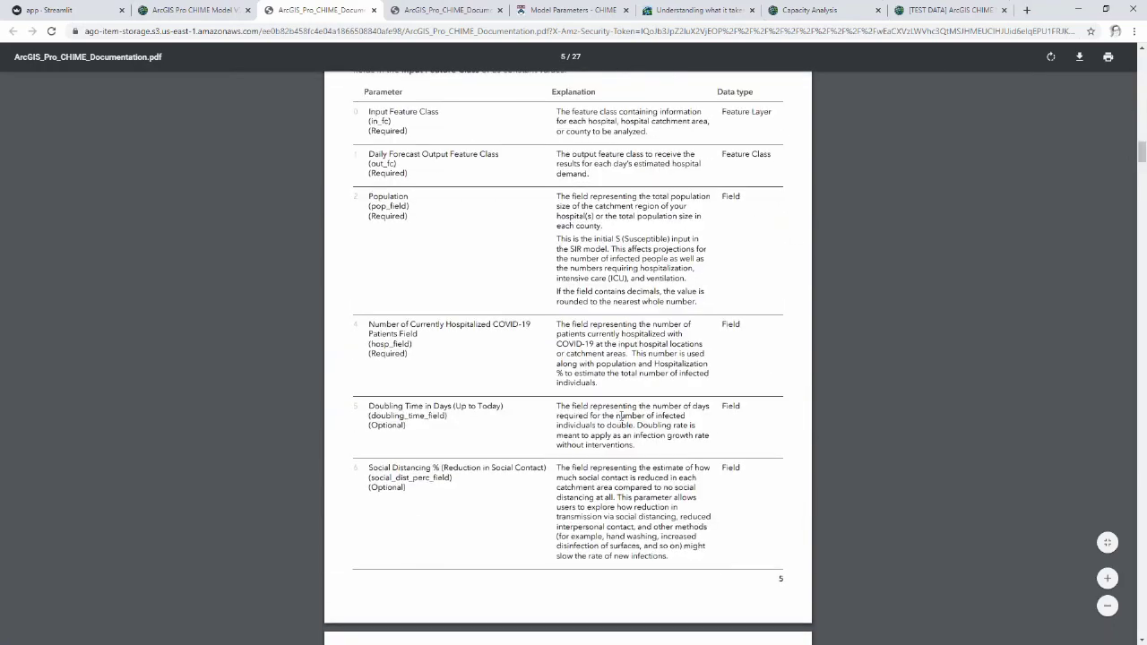
{"action": "scroll", "coordinate": [1077, 194], "scroll_direction": "down", "scroll_amount": 3}
- Read through the documentation's example workflow for the Arizona counties, from populating parameters to preparing results for the Capacity Analysis app
{"action": "left_click_drag", "start_coordinate": [1140, 163], "coordinate": [1133, 397]}
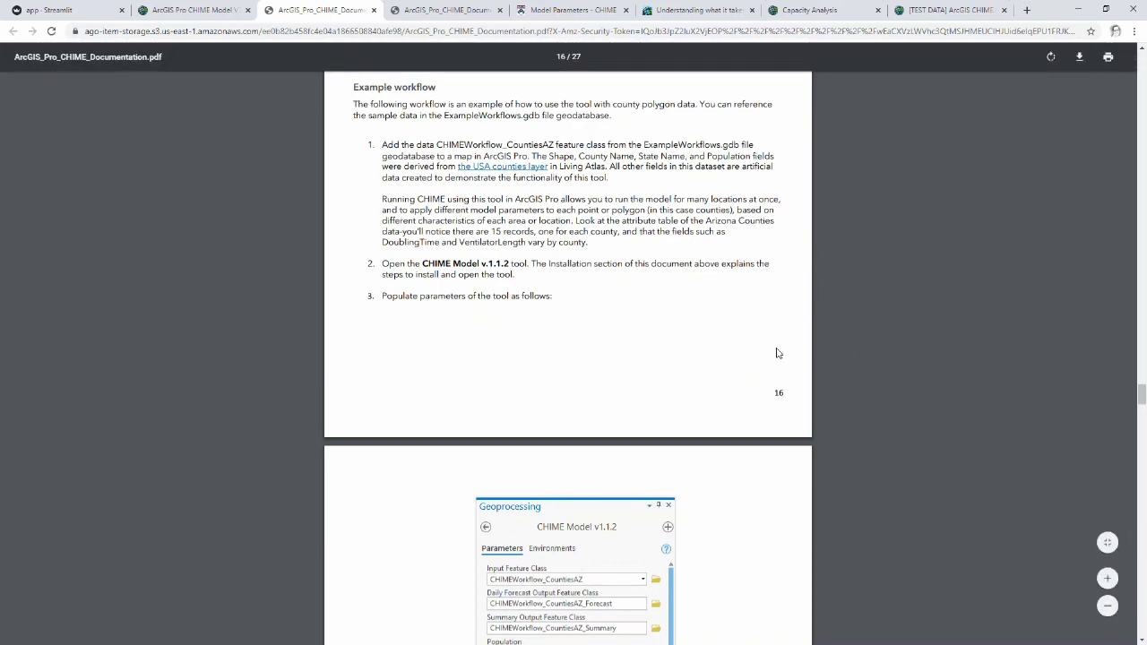
{"action": "scroll", "coordinate": [776, 354], "scroll_direction": "down", "scroll_amount": 5}
{"action": "scroll", "coordinate": [776, 353], "scroll_direction": "down", "scroll_amount": 10}
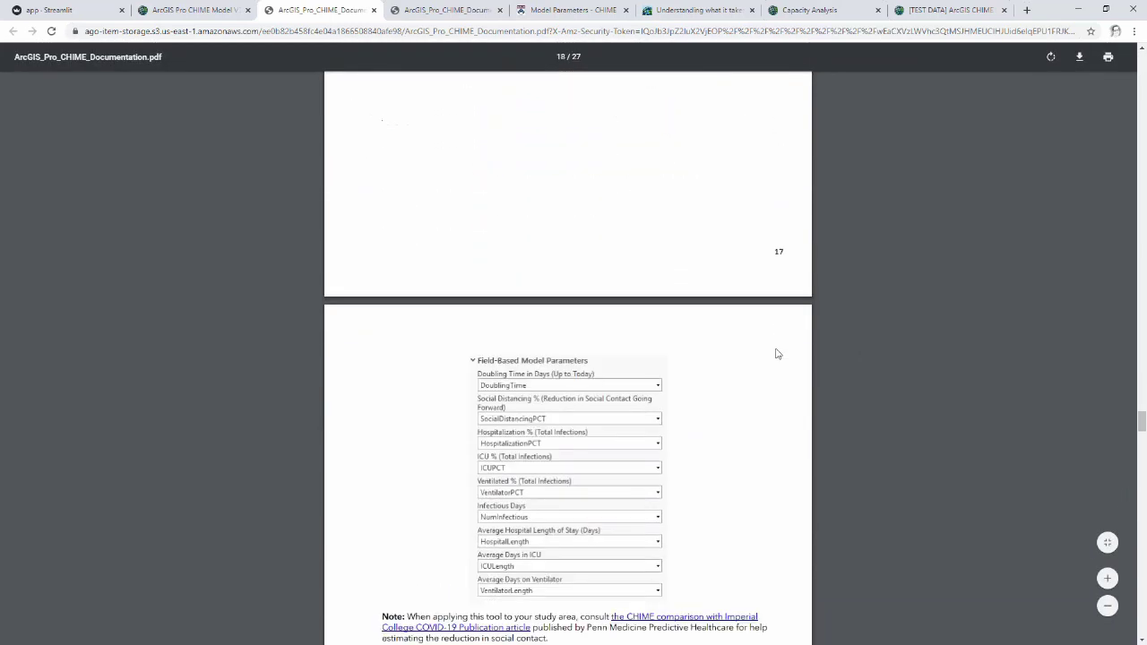
{"action": "scroll", "coordinate": [754, 367], "scroll_direction": "down", "scroll_amount": 10}
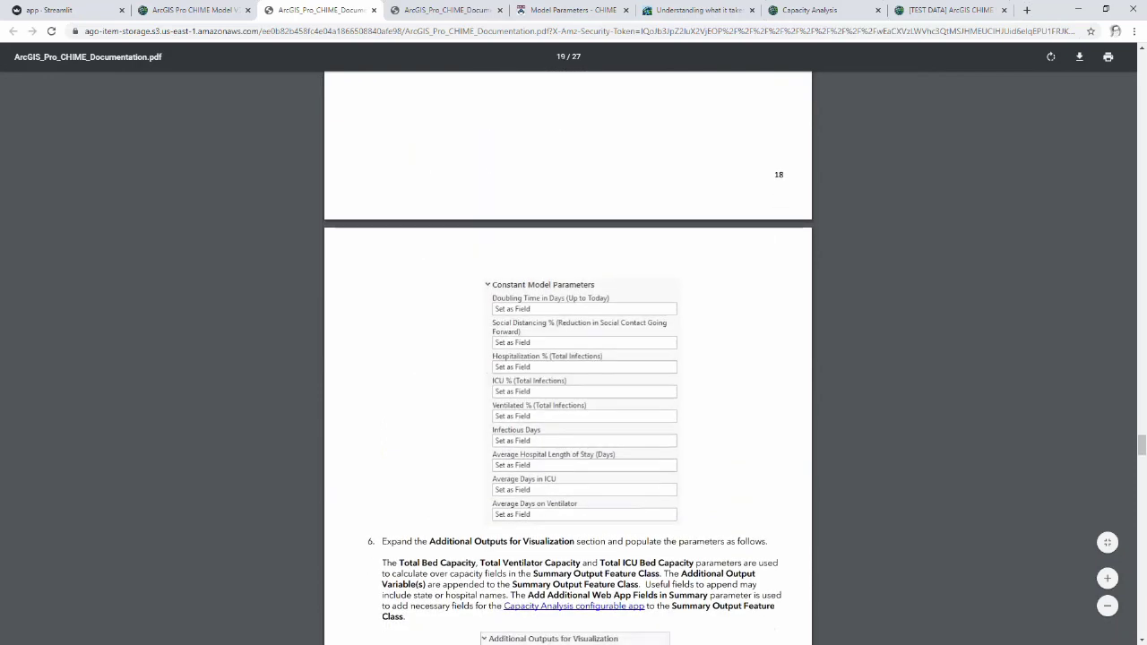
{"action": "scroll", "coordinate": [1141, 457], "scroll_direction": "down", "scroll_amount": 5}
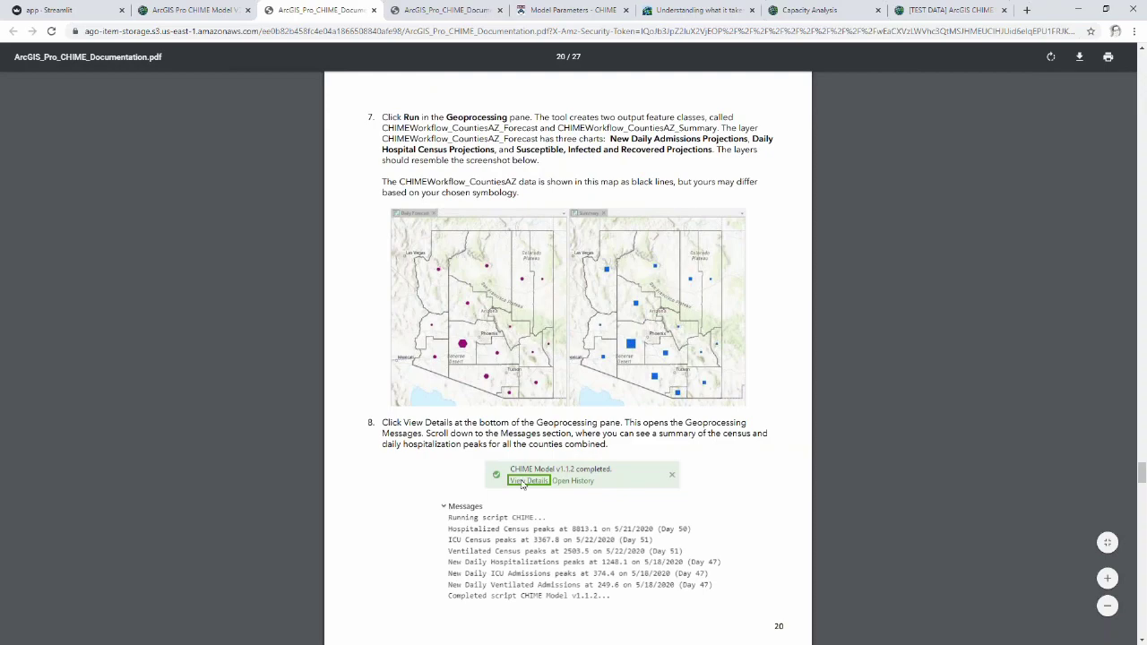
{"action": "scroll", "coordinate": [440, 474], "scroll_direction": "down", "scroll_amount": 2}
{"action": "scroll", "coordinate": [440, 477], "scroll_direction": "down", "scroll_amount": 1}
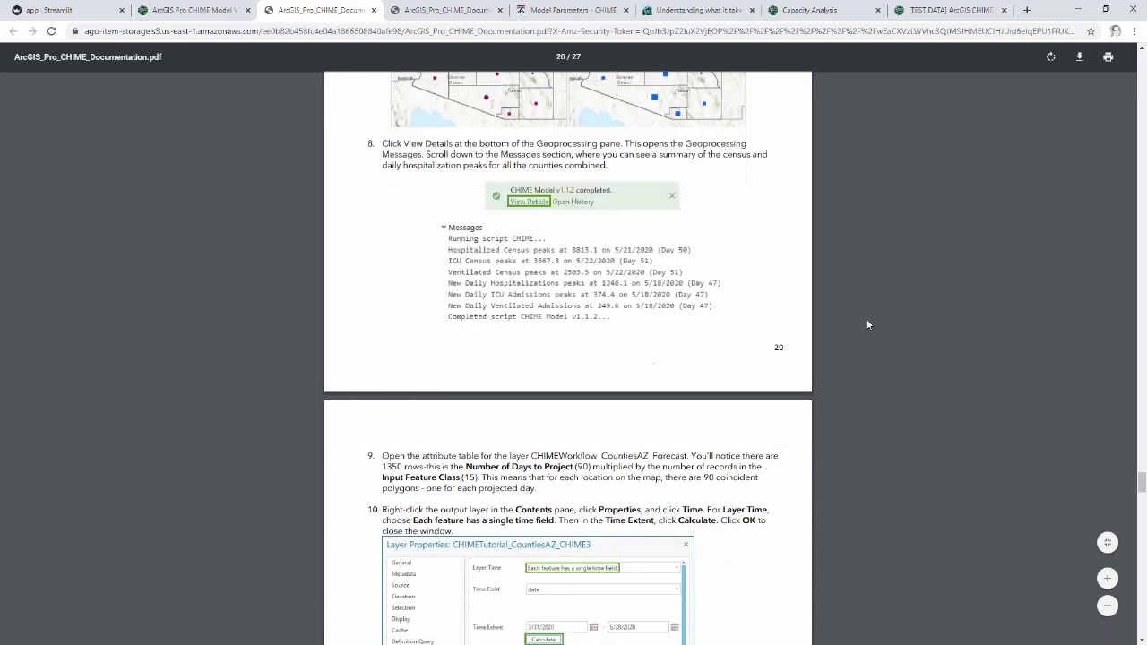
{"action": "scroll", "coordinate": [866, 319], "scroll_direction": "down", "scroll_amount": 15}
{"action": "scroll", "coordinate": [867, 407], "scroll_direction": "down", "scroll_amount": 15}
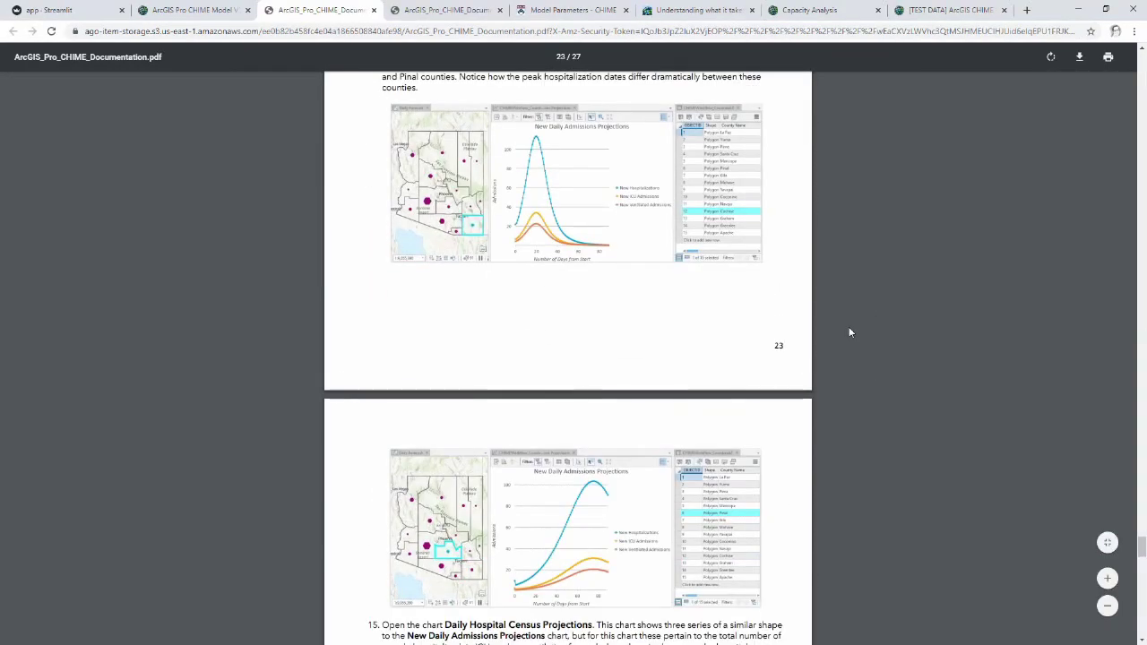
{"action": "scroll", "coordinate": [837, 338], "scroll_direction": "down", "scroll_amount": 8}
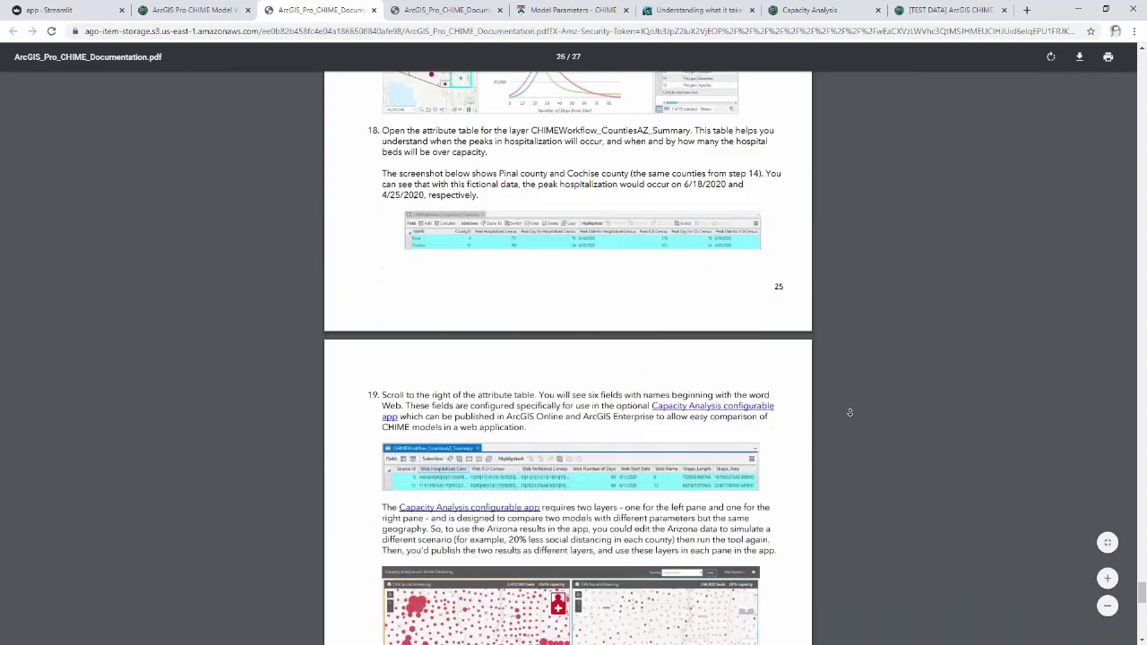
{"action": "scroll", "coordinate": [851, 409], "scroll_direction": "up", "scroll_amount": 3}
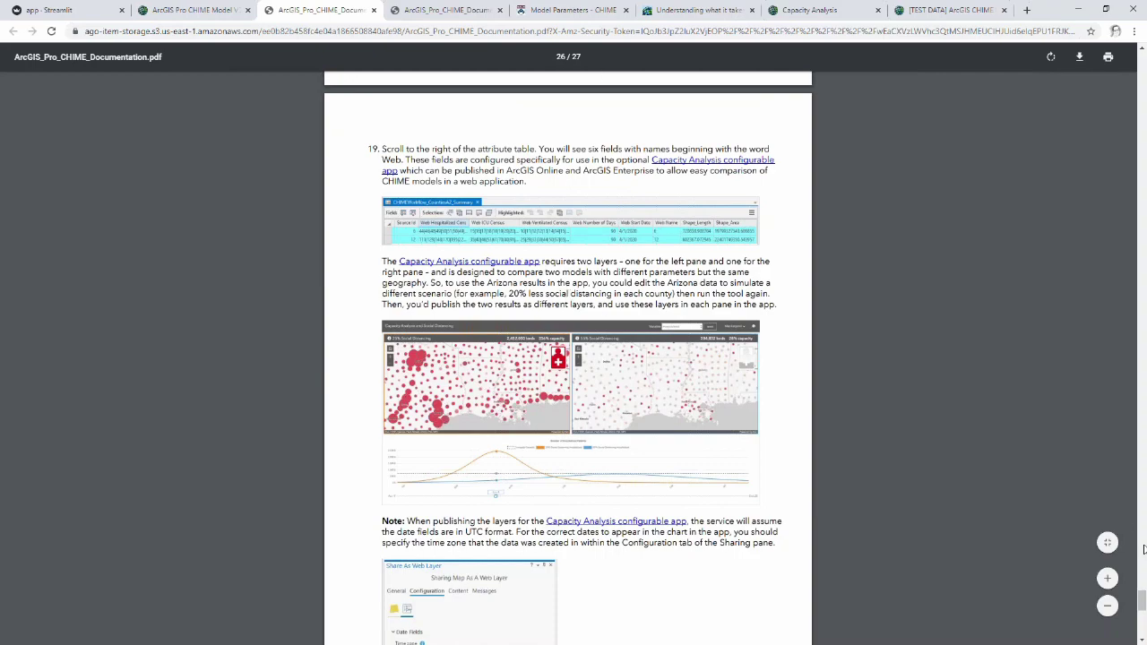
- Return to the documentation's best practices and usage information on page 2
{"action": "left_click_drag", "start_coordinate": [1141, 598], "coordinate": [1139, 157]}
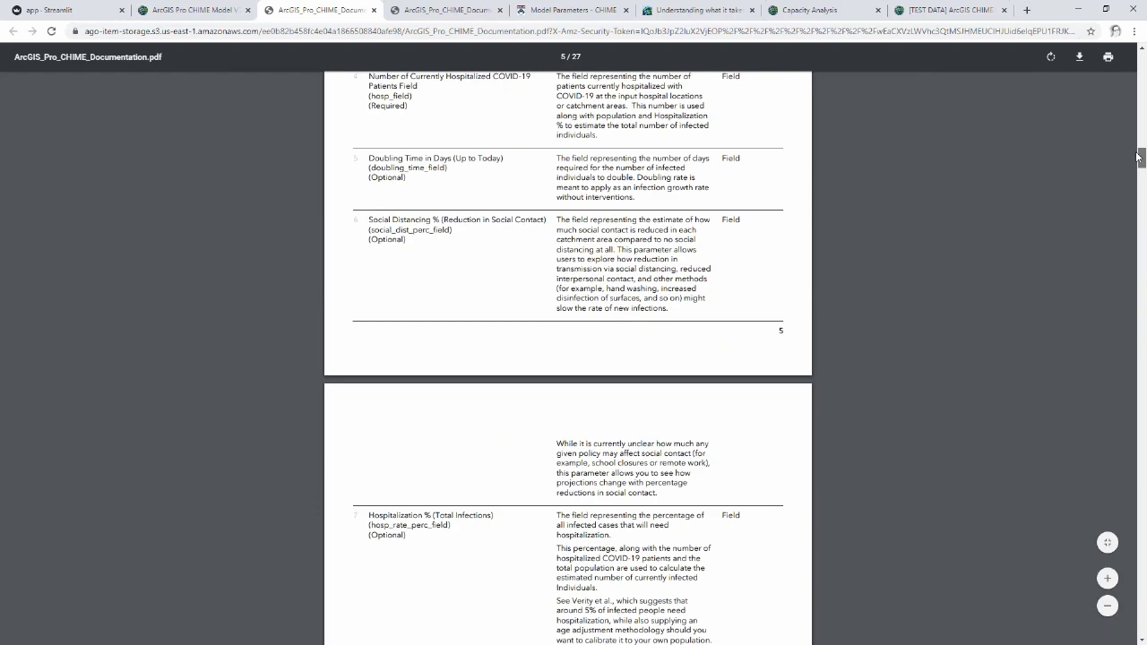
{"action": "left_click_drag", "start_coordinate": [1139, 157], "coordinate": [1140, 85]}
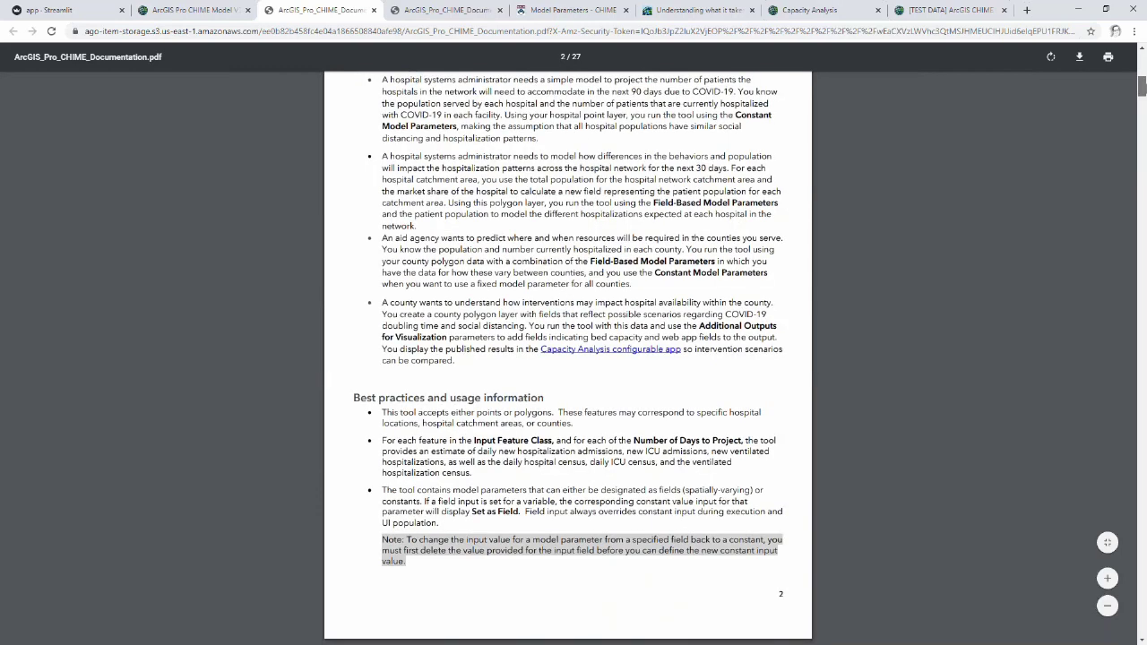